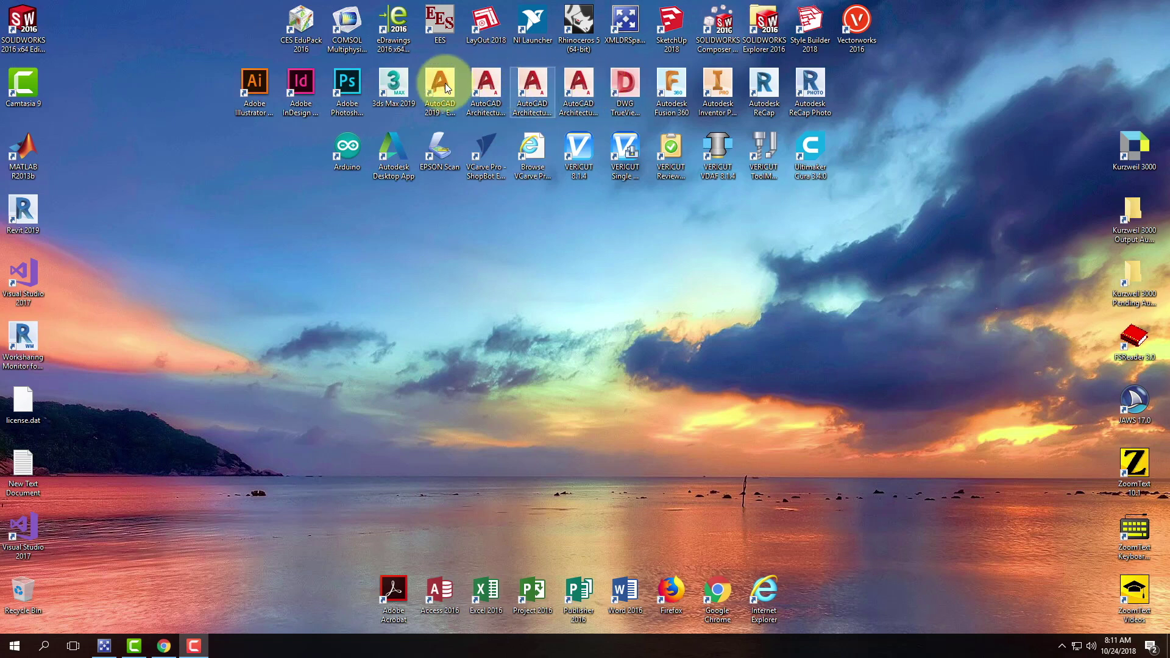
Launch AutoCAD 2019 and create a new drawing from the acad template.
click(441, 91)
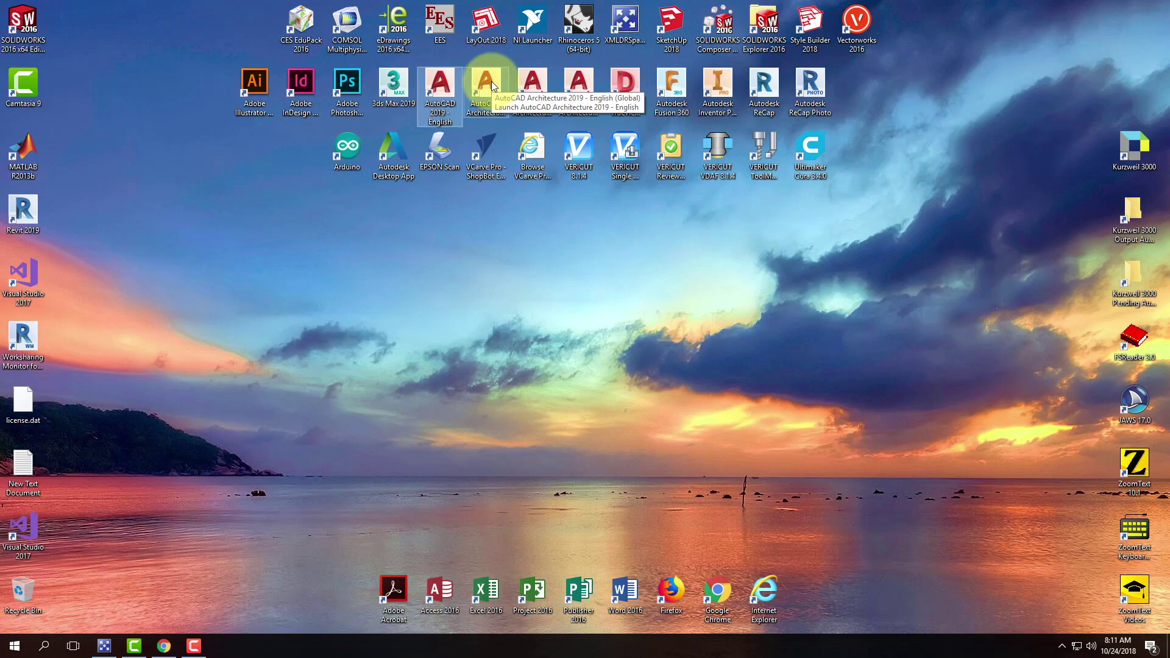
double_click(445, 86)
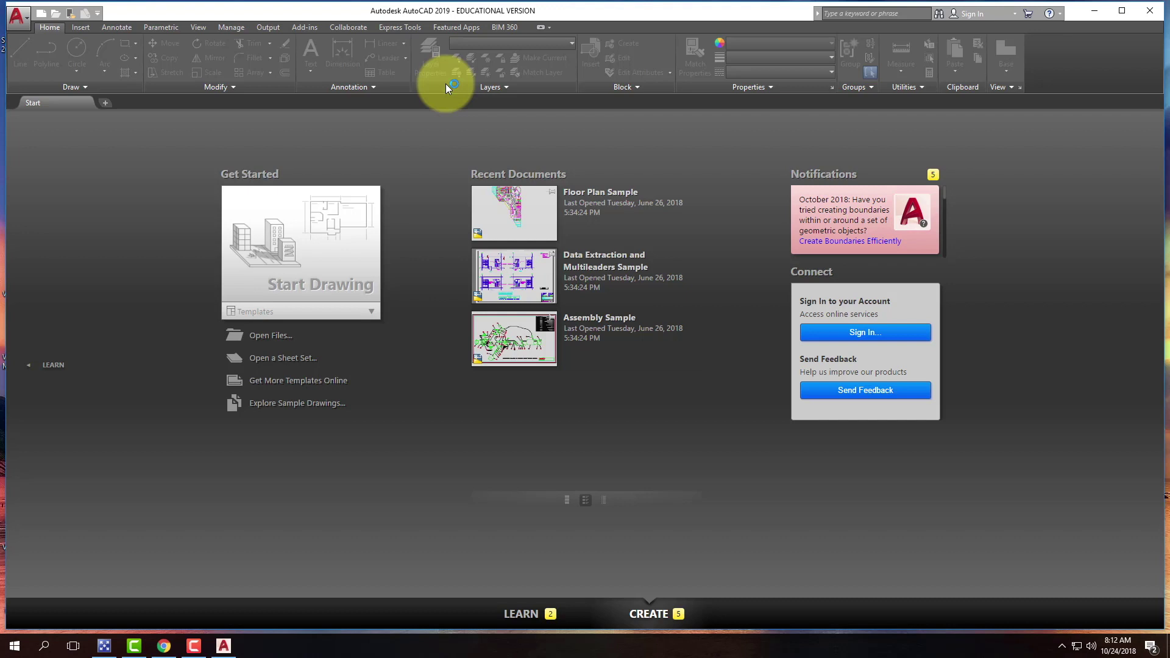
click(41, 18)
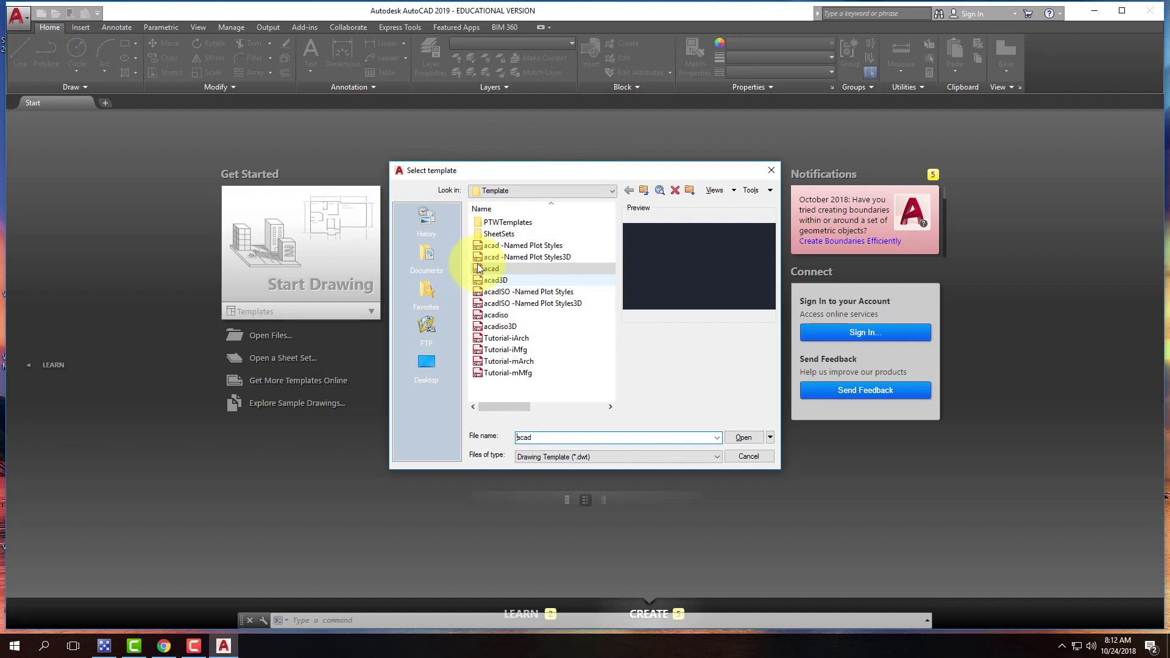
click(507, 273)
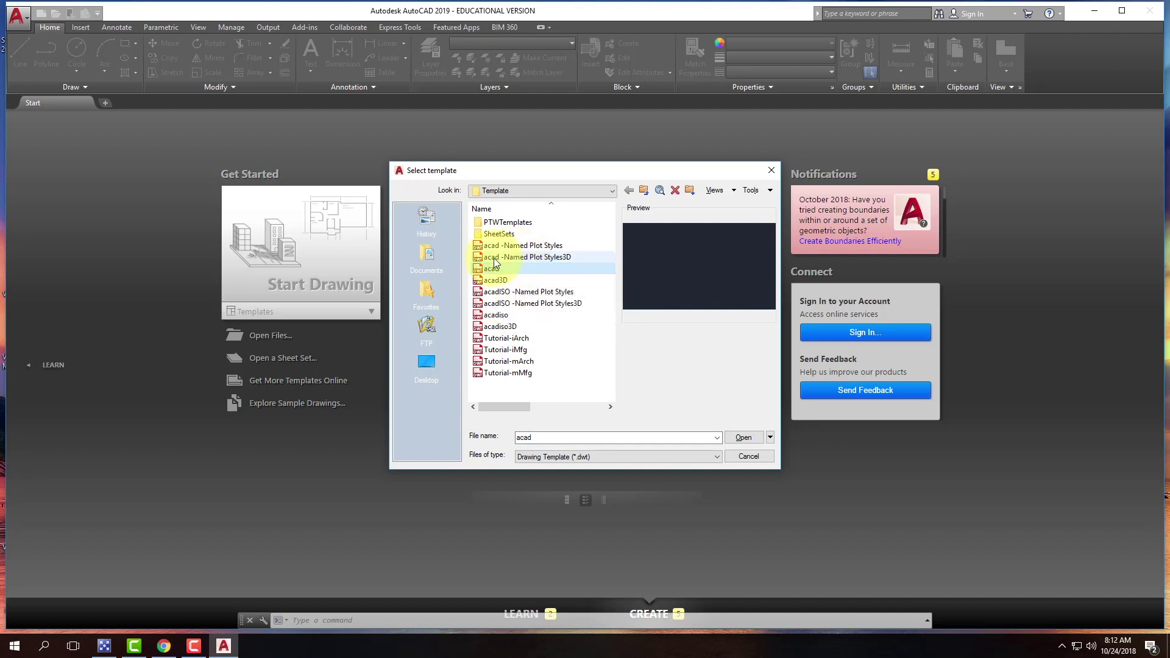
click(744, 437)
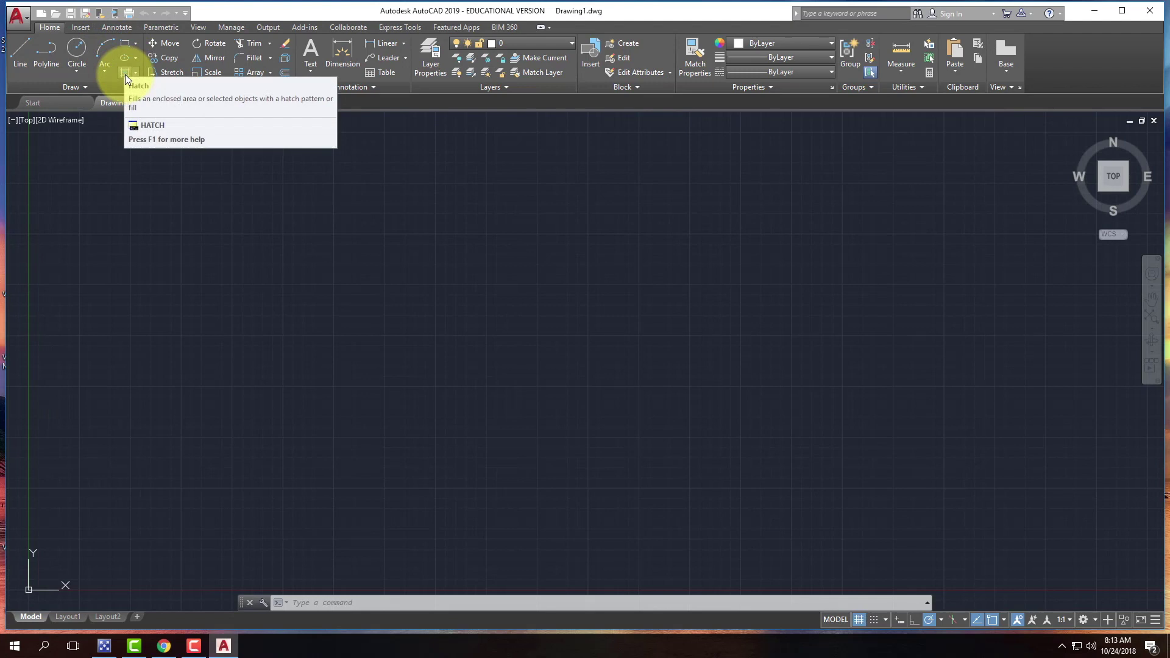
click(85, 86)
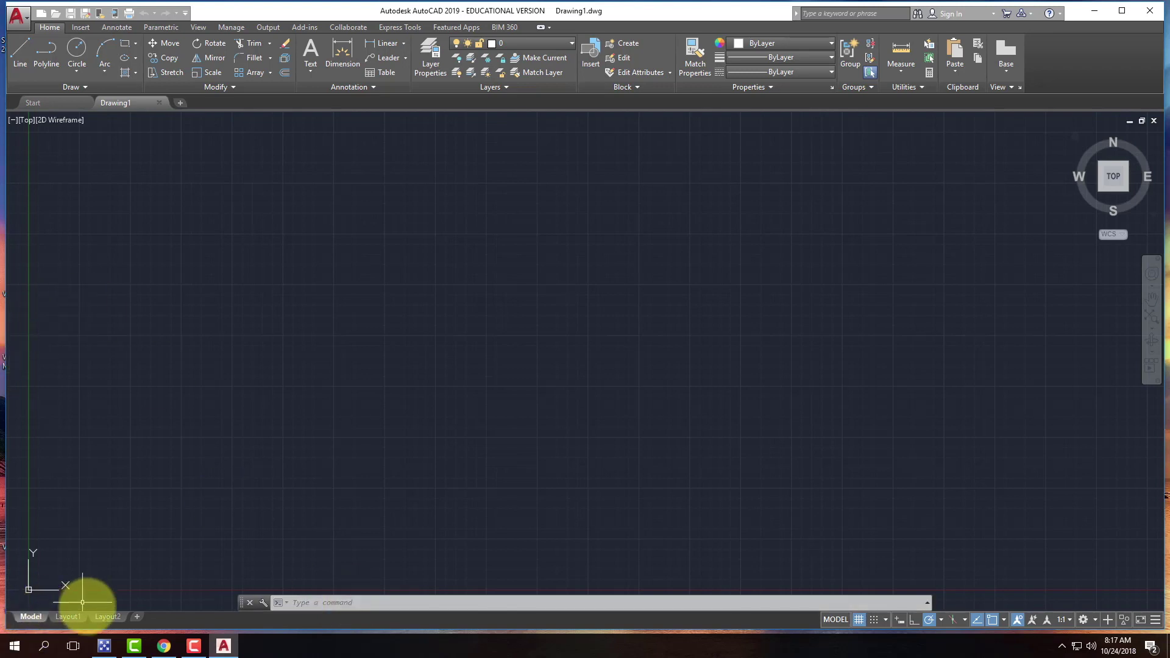
mouse_move(122, 616)
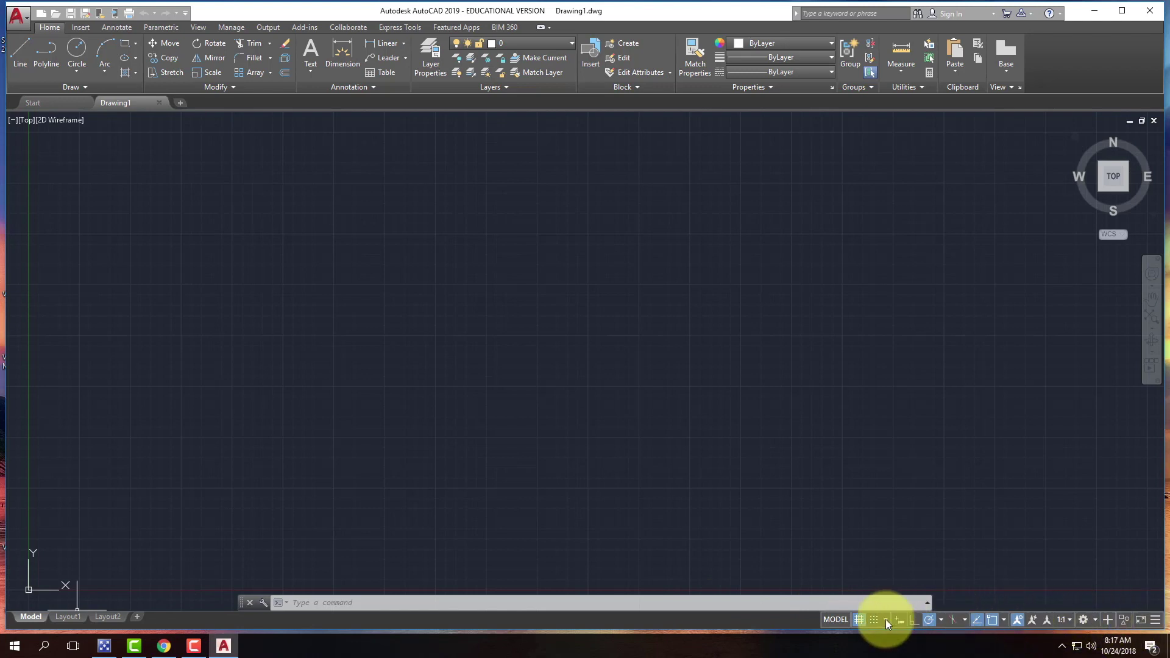
Remove the Dynamic Input toggle from the status bar and restore it.
click(1156, 620)
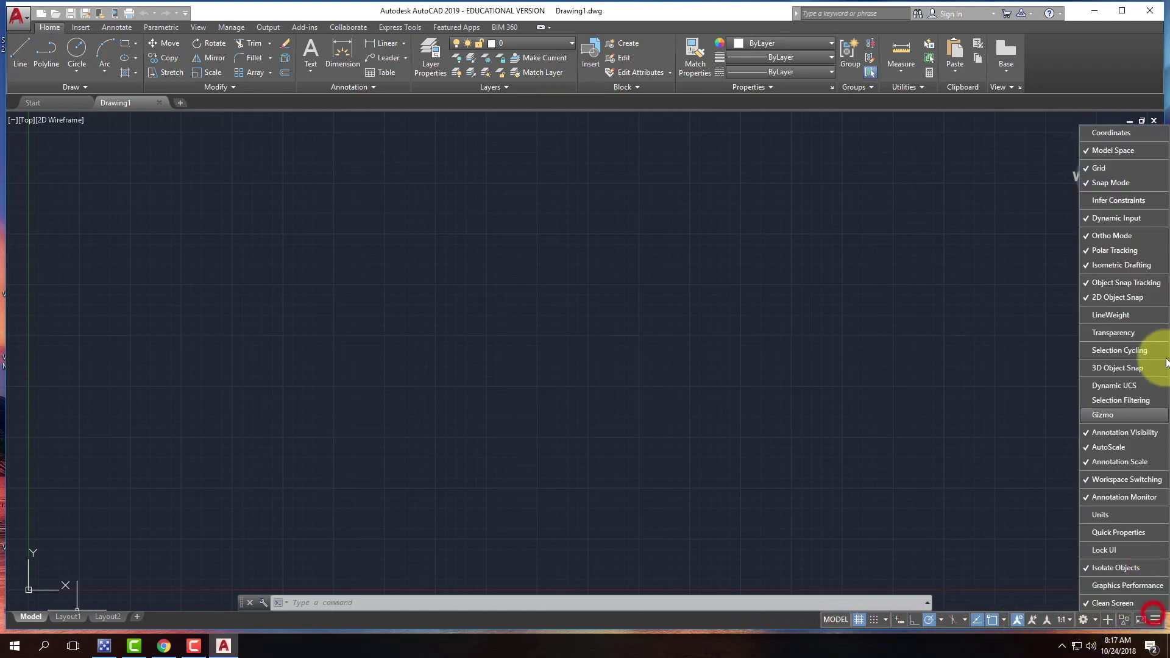
click(1113, 219)
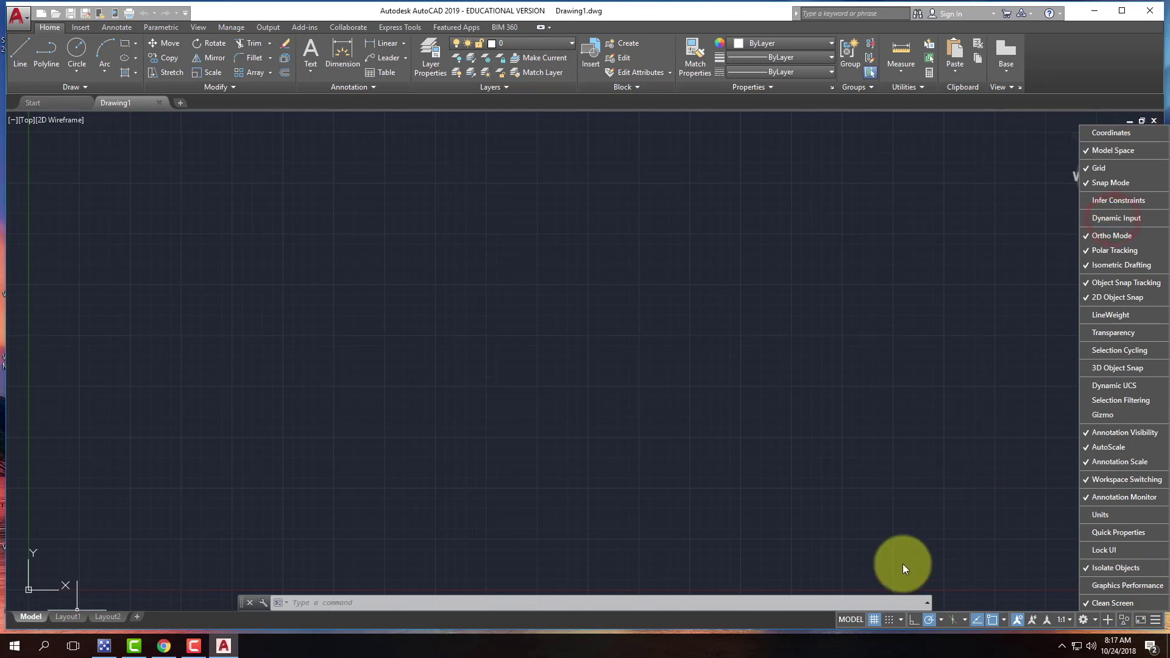
click(917, 503)
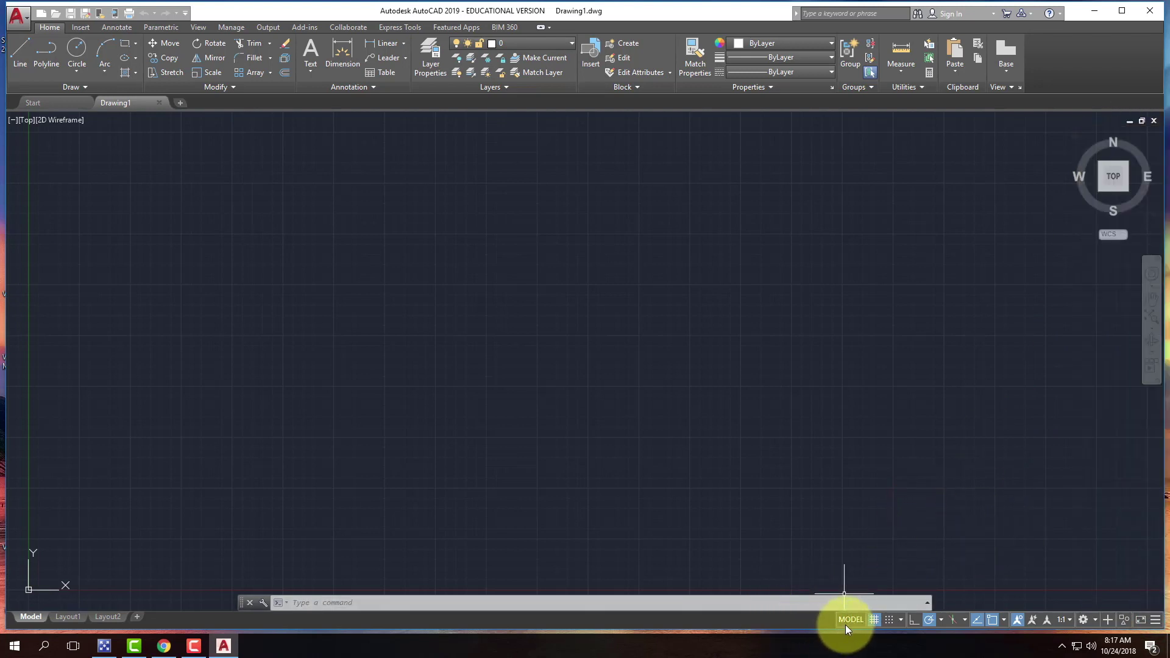
click(1156, 621)
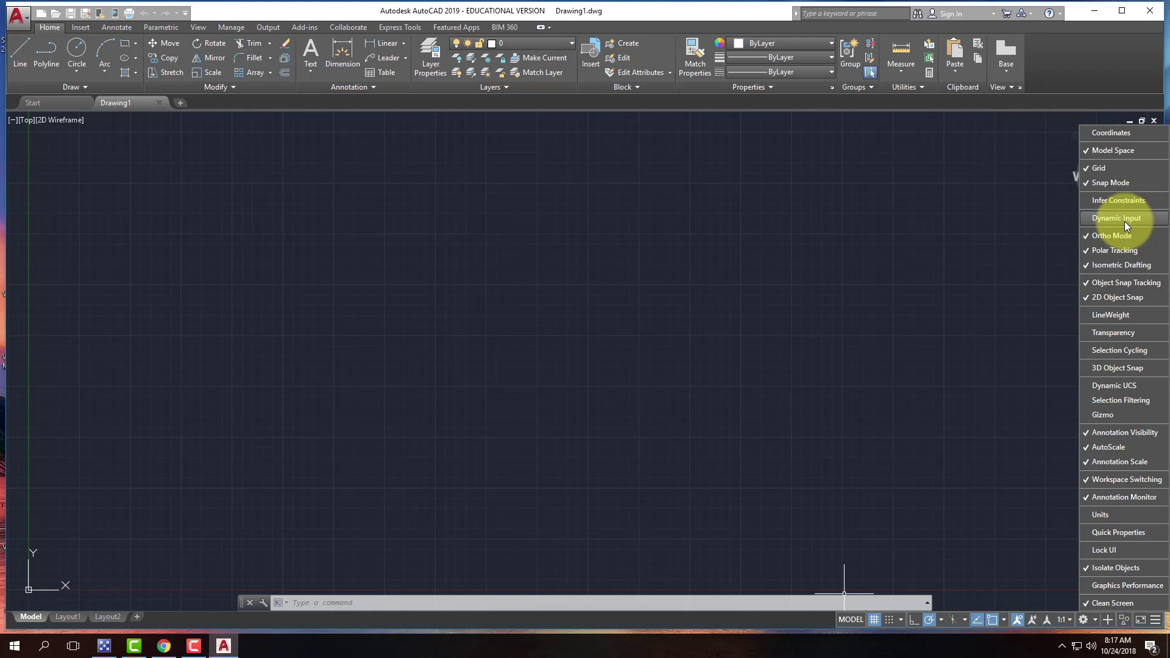
click(1095, 220)
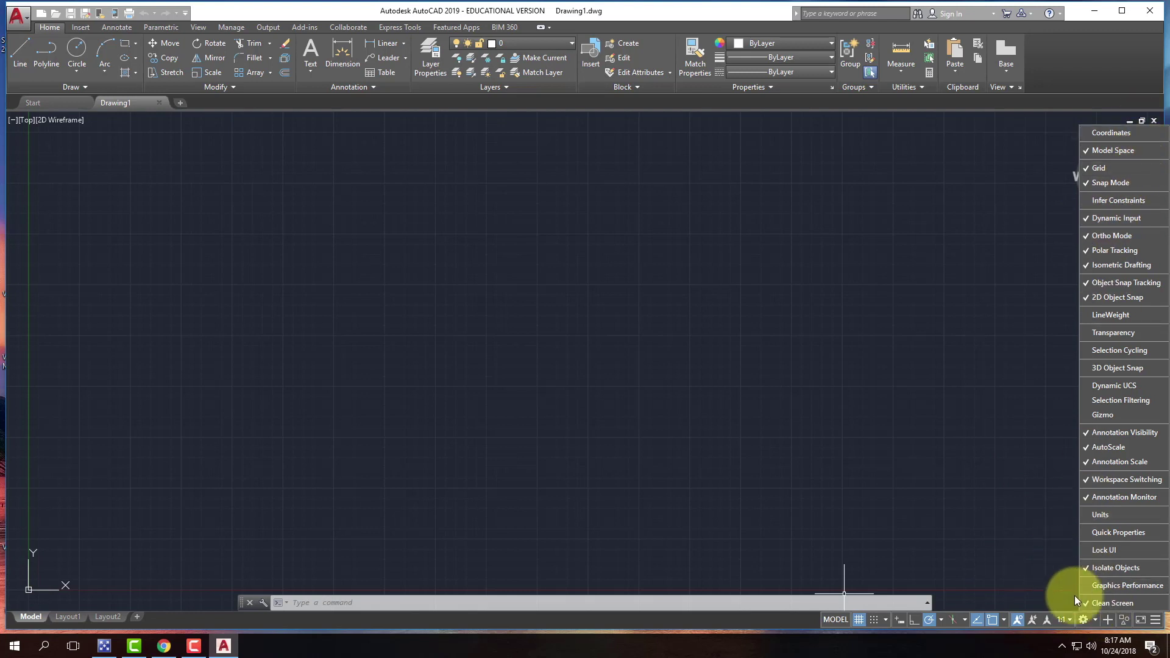
click(1156, 620)
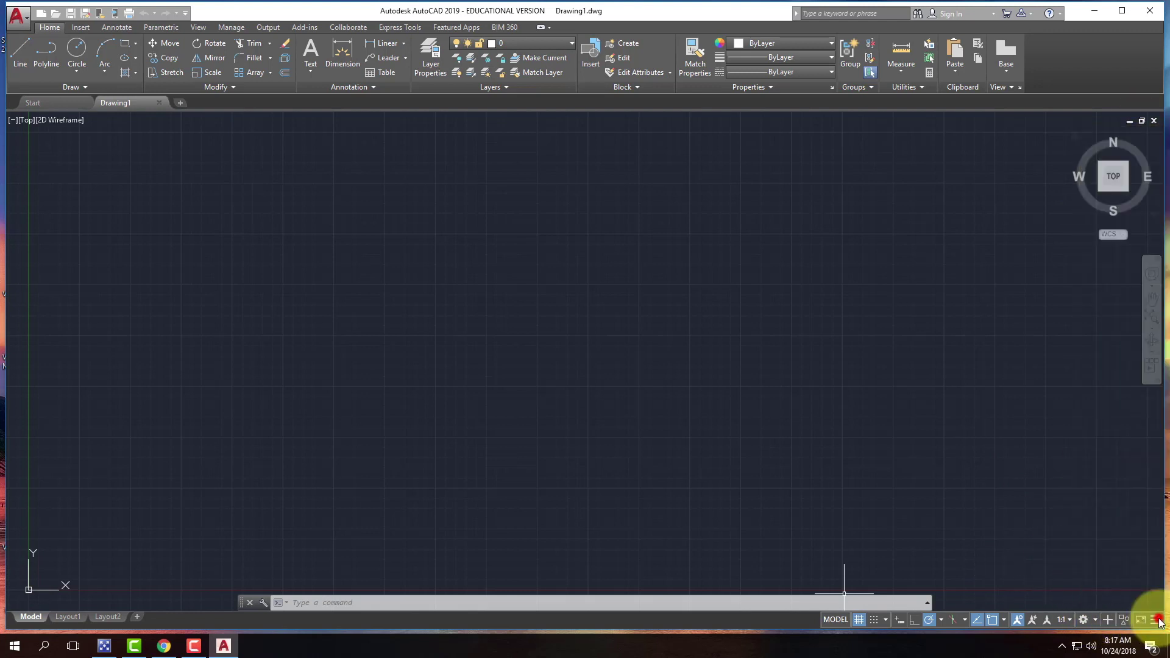
Toggle the grid display and dynamic input, returning each to its original setting.
click(859, 620)
click(858, 620)
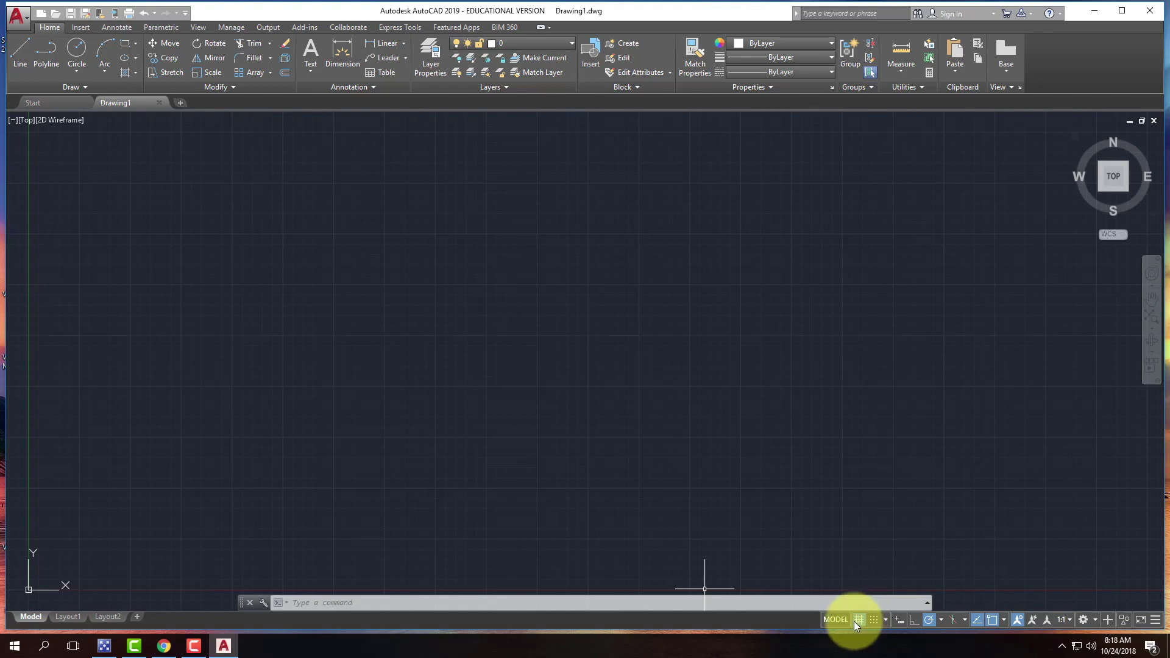
click(901, 621)
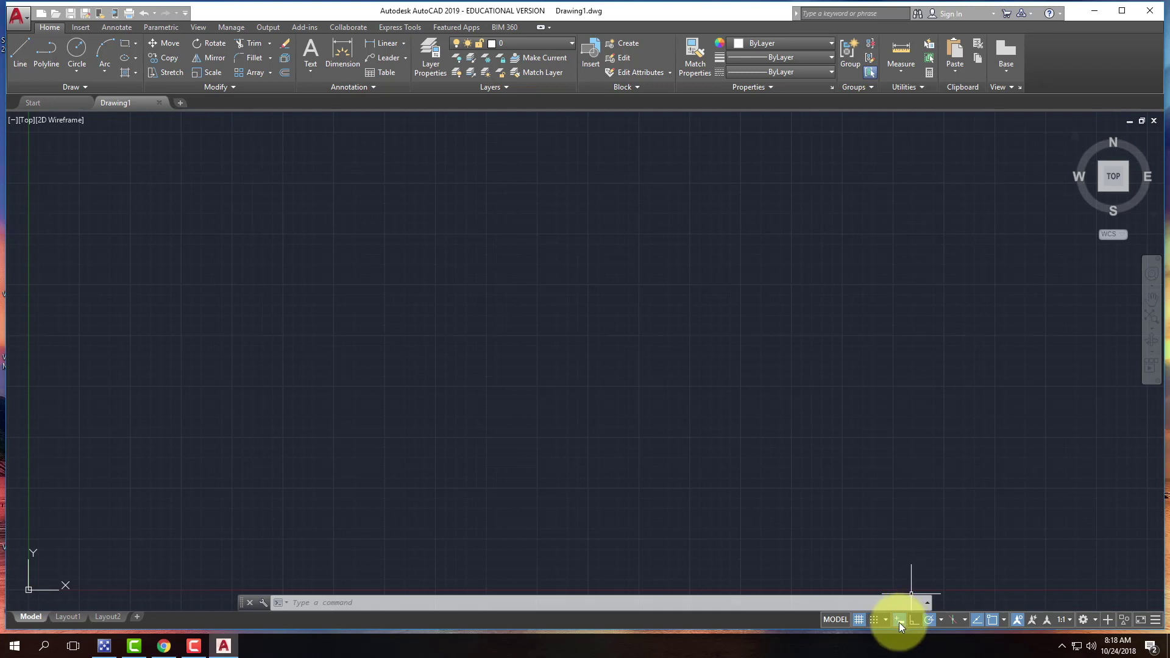
click(905, 622)
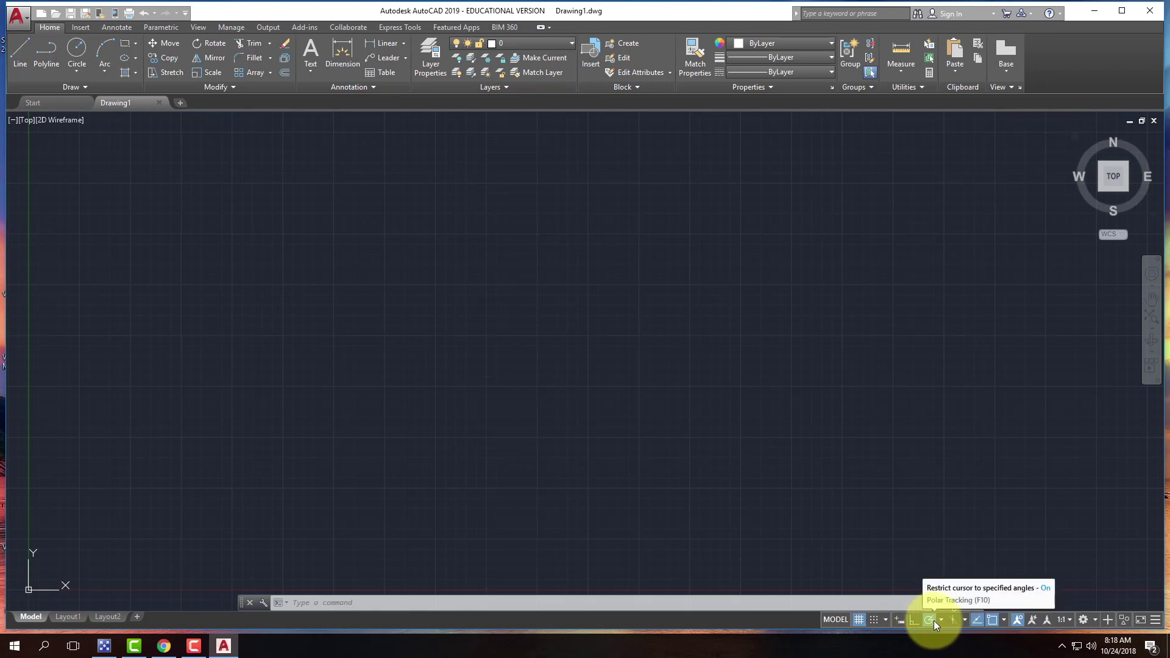
Review the available 2D object snap modes and which ones are enabled.
click(977, 620)
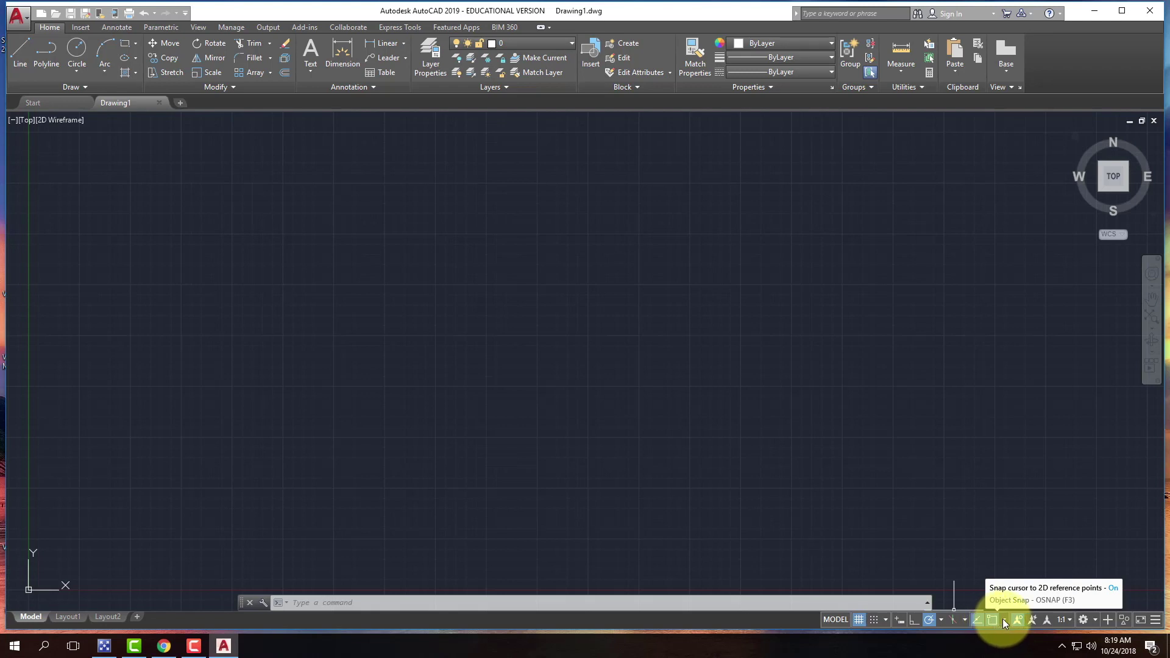
click(1003, 619)
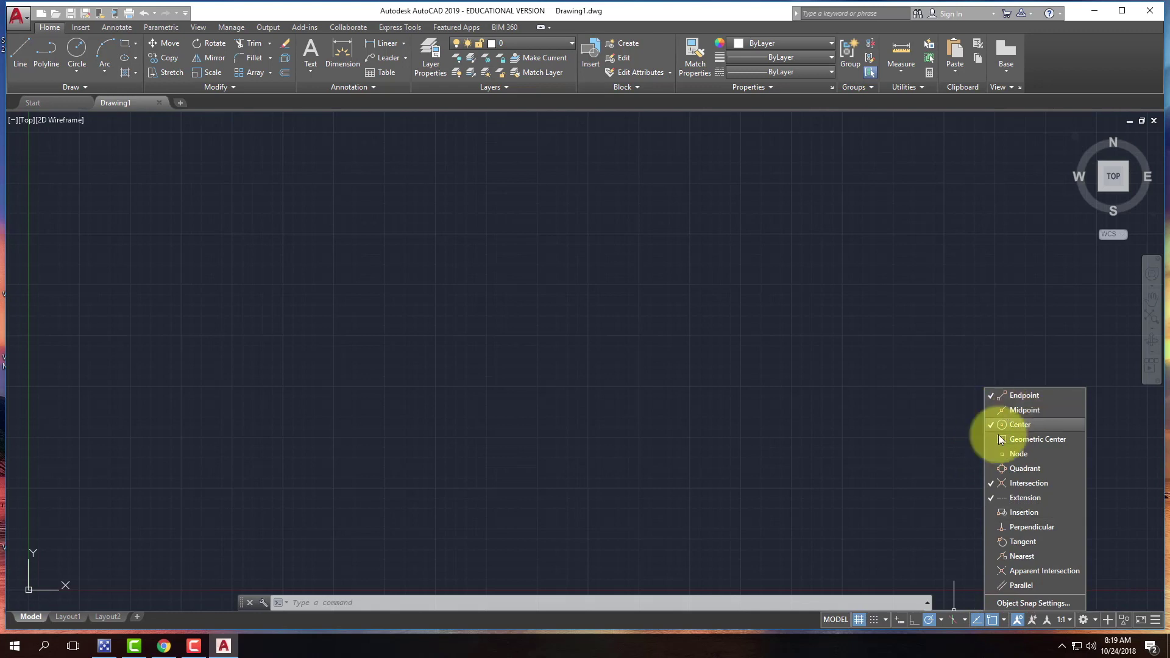
click(991, 619)
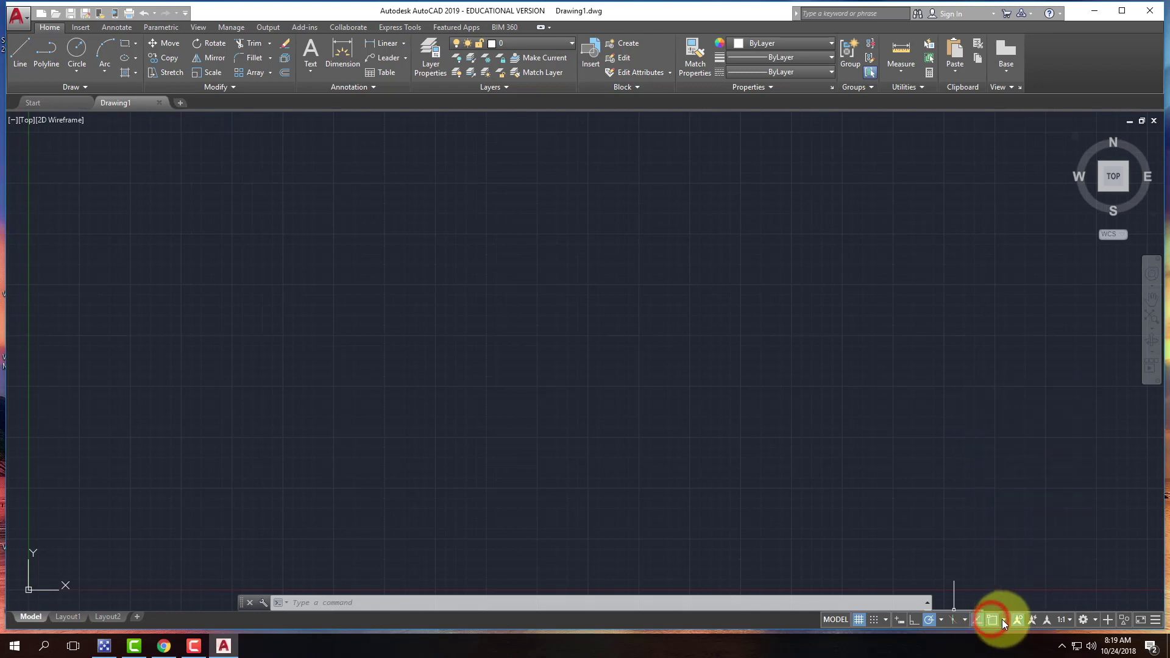
click(1005, 620)
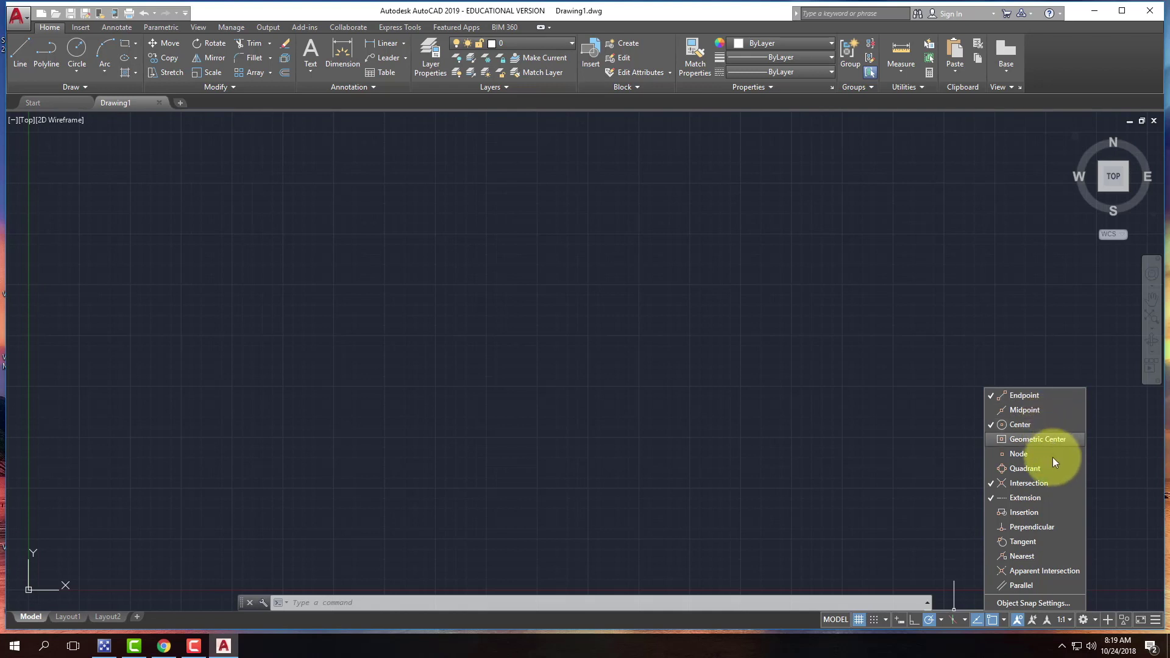
click(1102, 471)
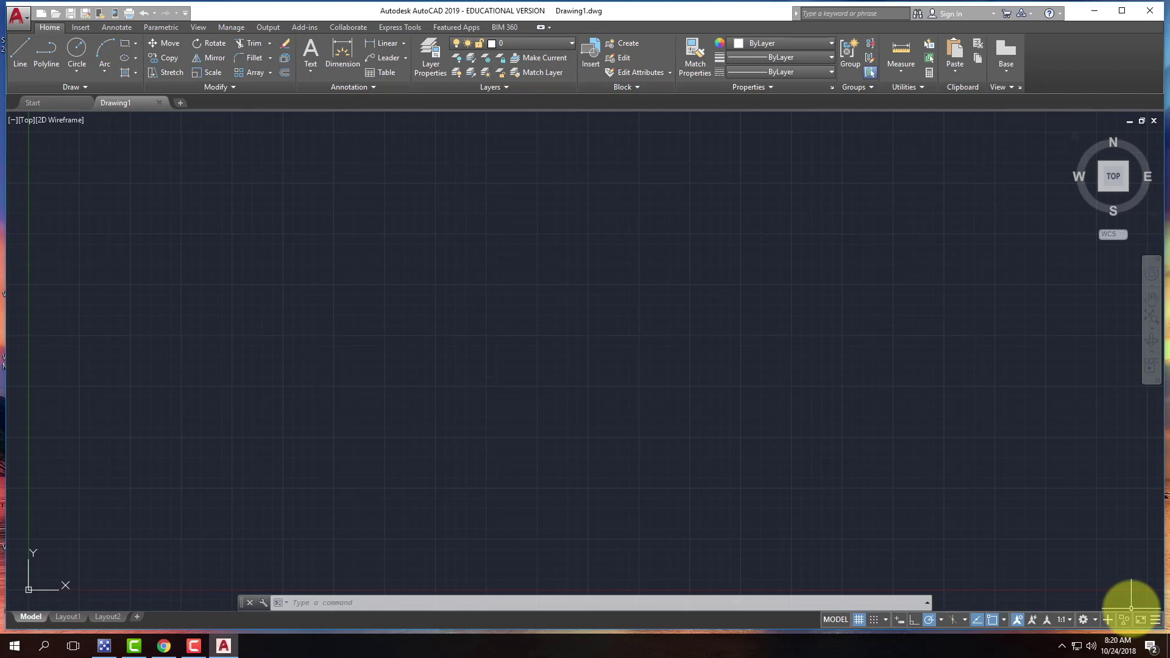
Set the drawing's length unit type to Architectural with the UNITS command.
text(units)
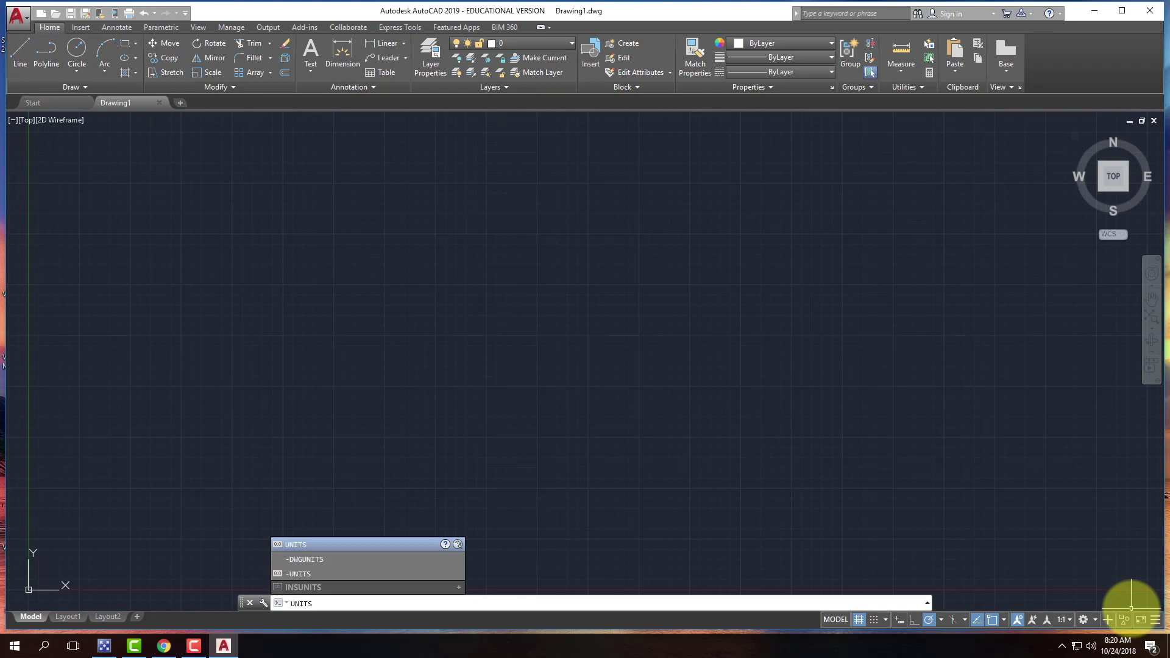
key(Return)
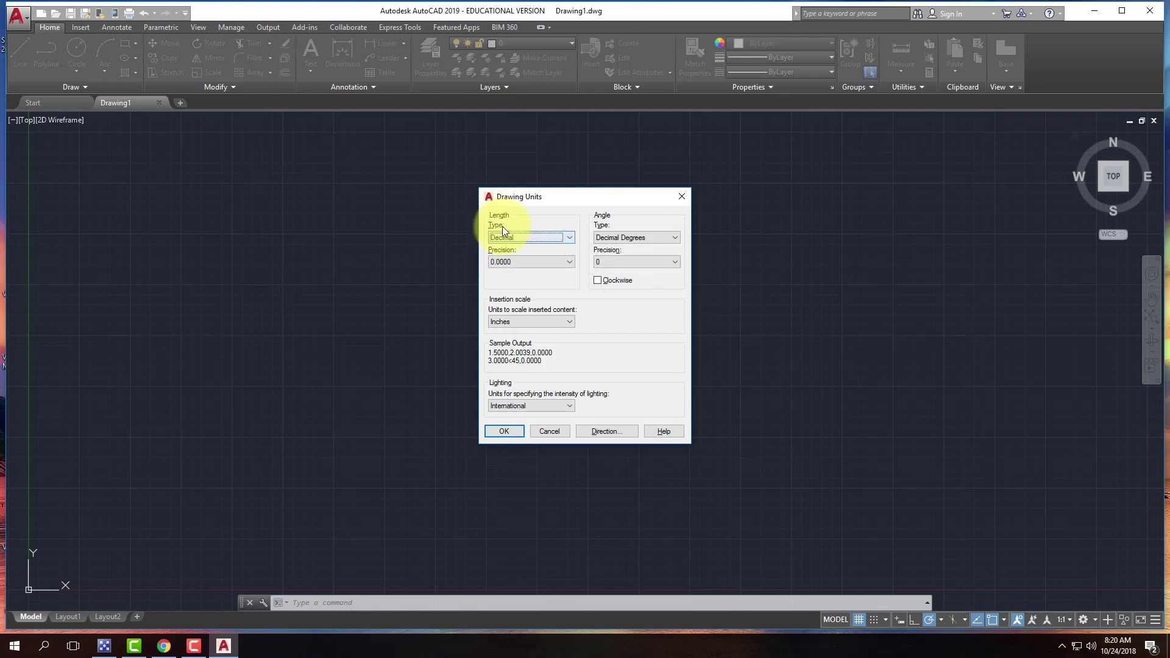
click(513, 239)
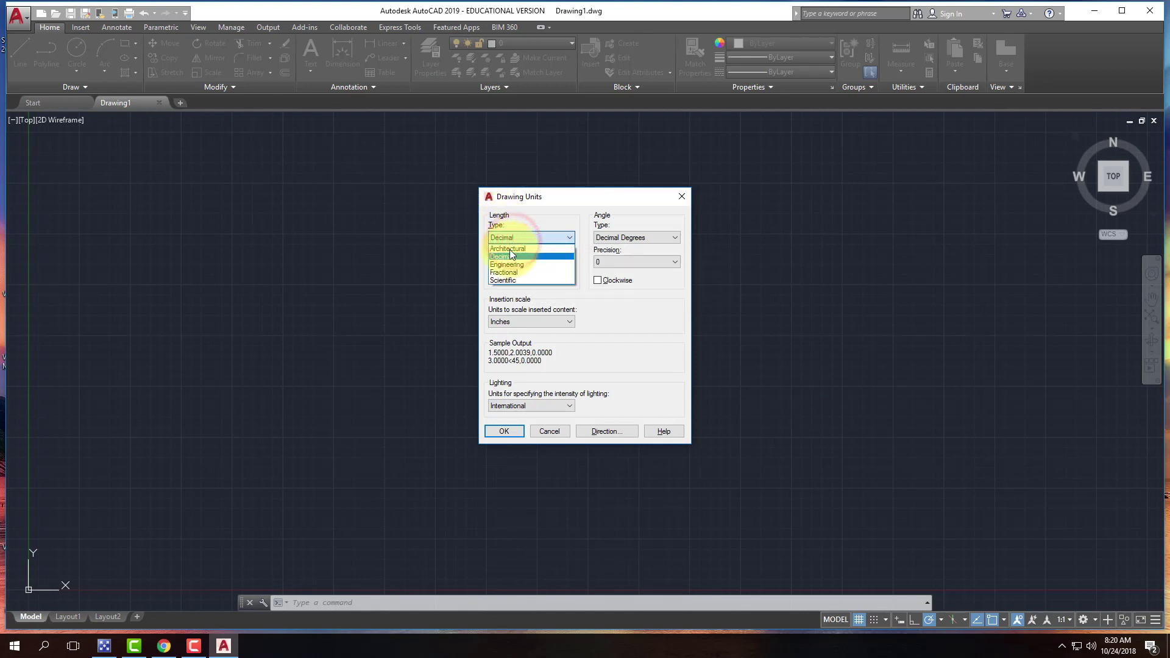
click(510, 249)
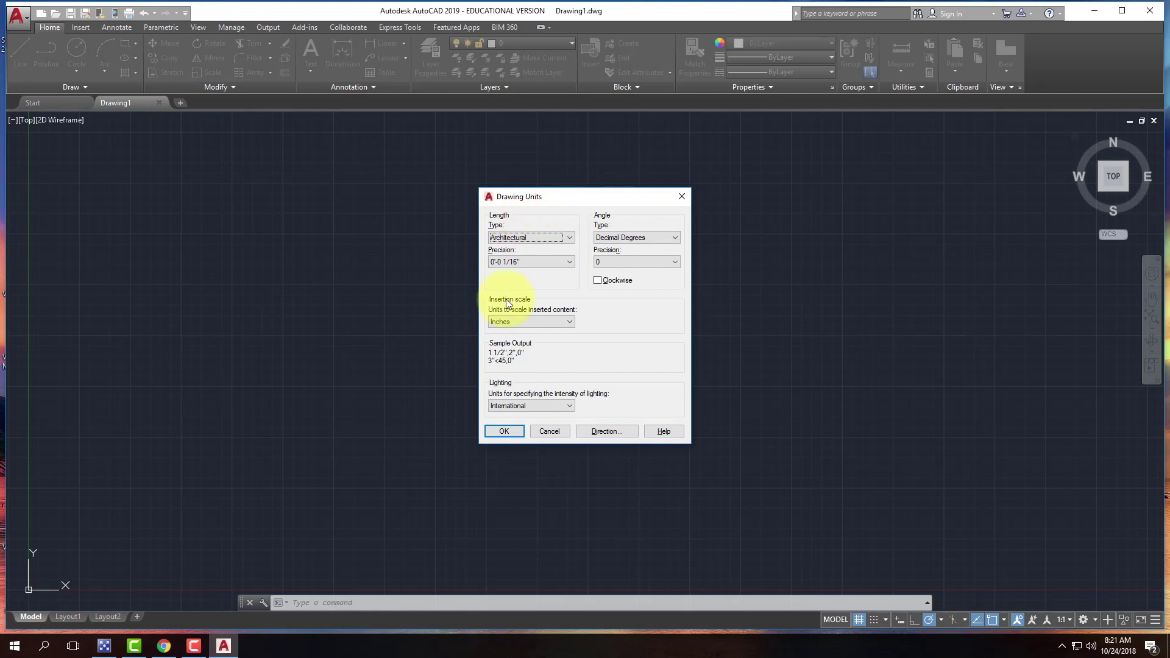
click(503, 432)
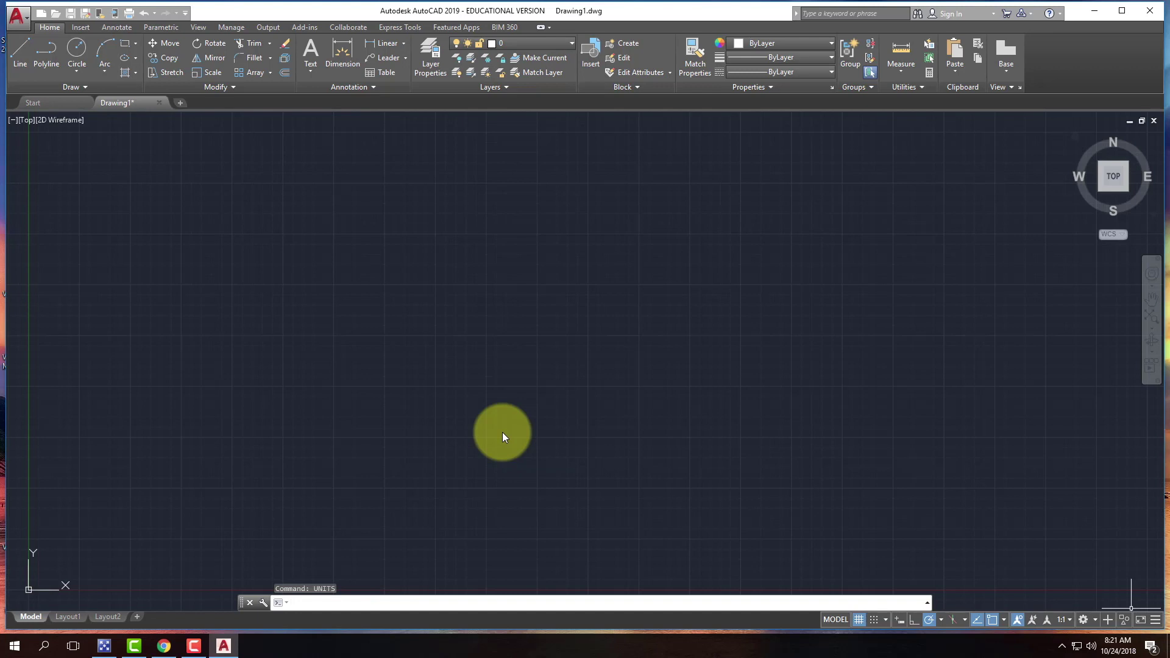
Set the model space limits with the lower left corner at 0'-0",0'-0" and the upper right corner at 30',30'.
text(LIMITS)
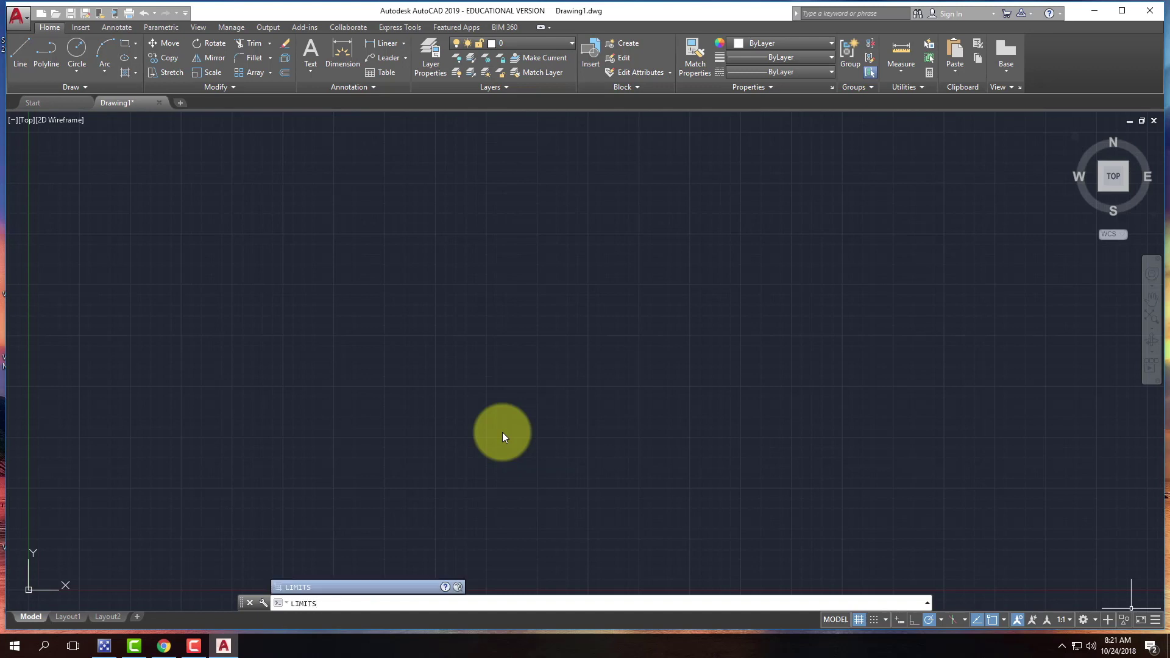
key(Return)
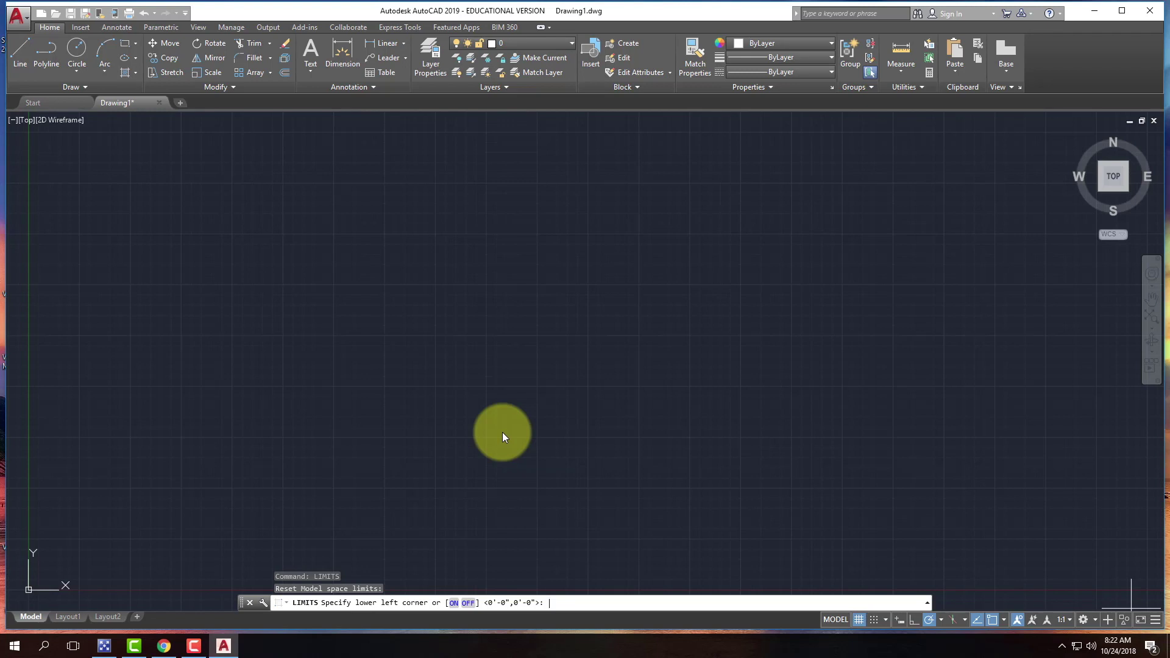
key(Return)
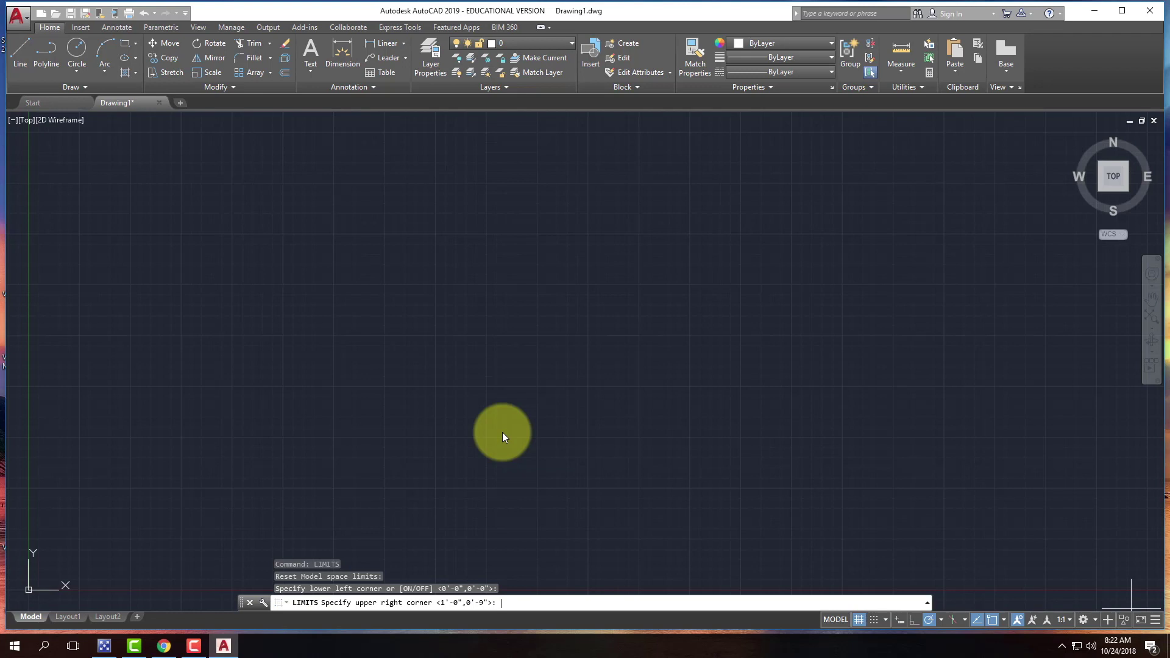
text(30)
text(36)
key(BackSpace)
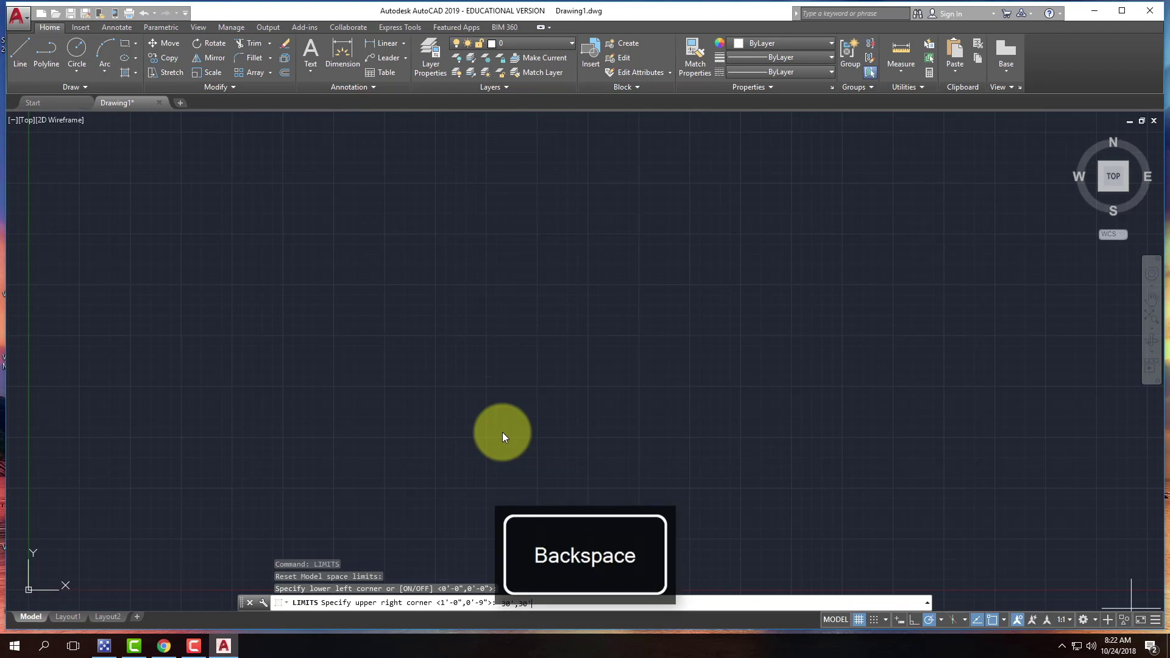
key(Return)
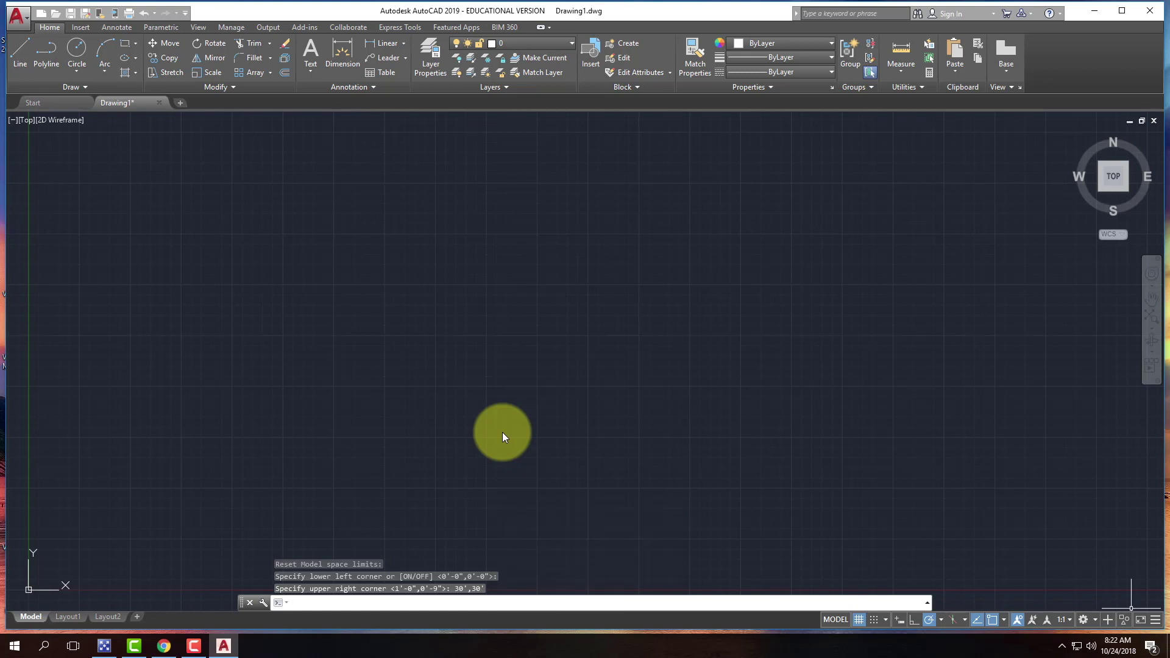
Fit the view to the whole drawing limits using the ZOOM command's All option.
text(z)
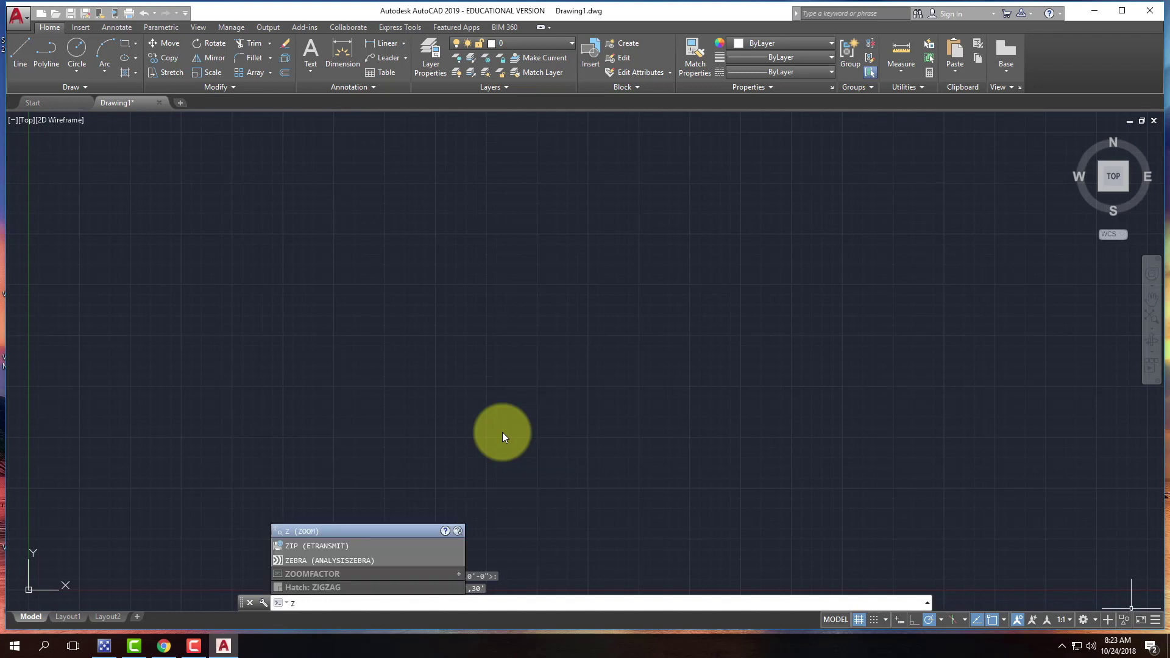
text(oom)
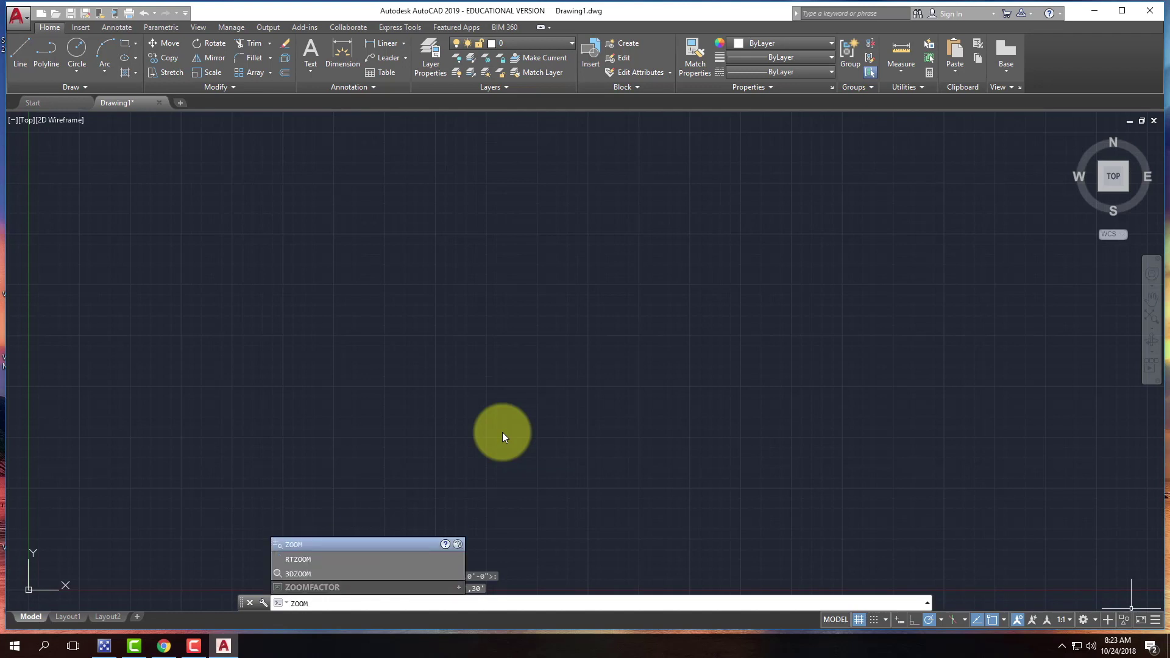
key(Return)
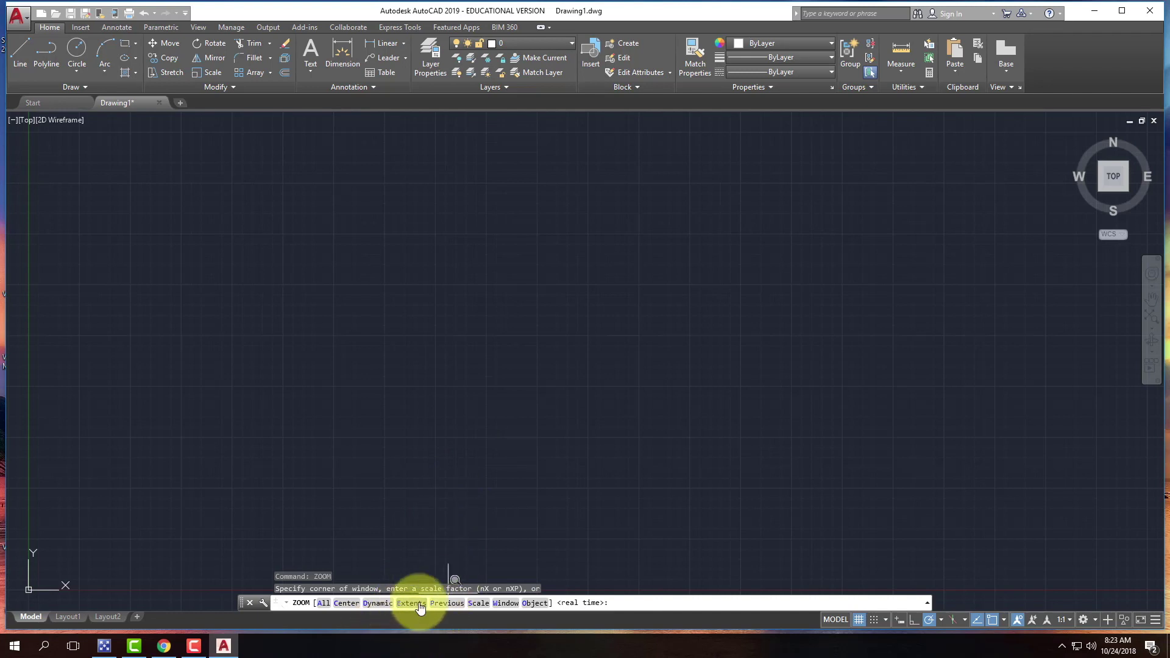
key(BackSpace)
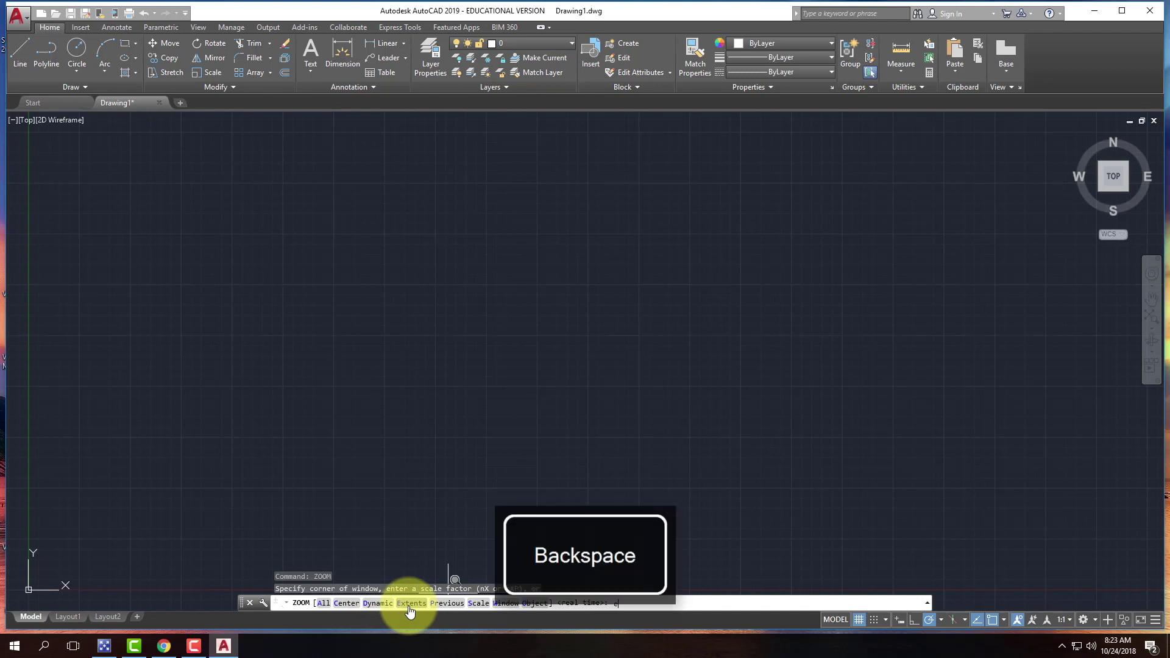
key(Return)
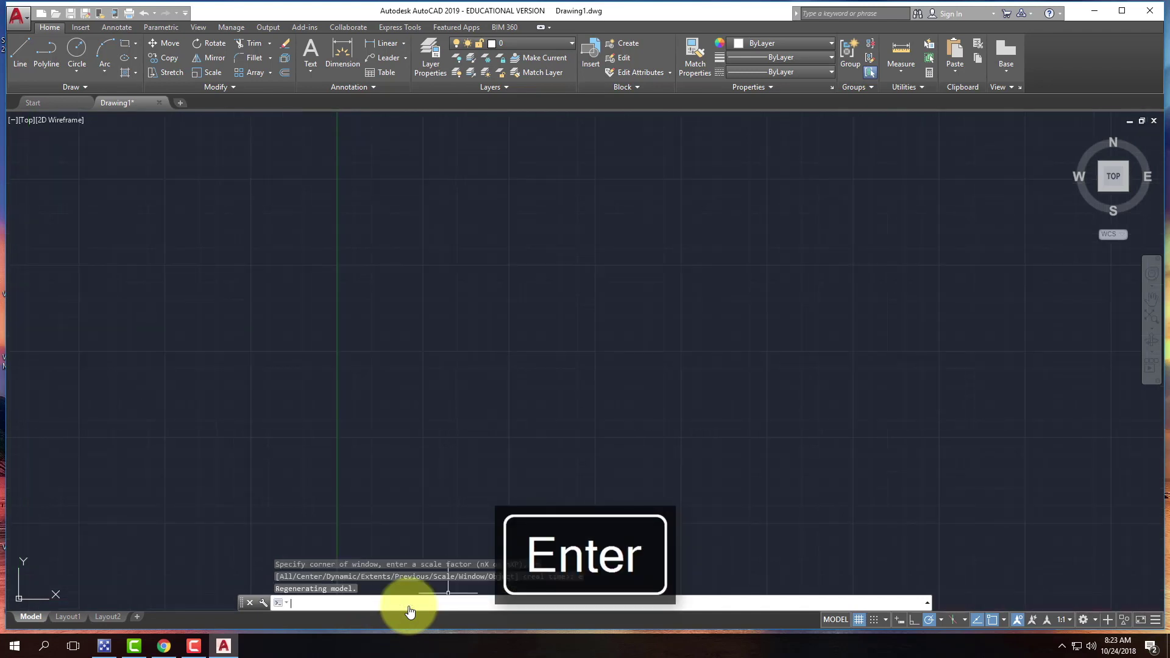
text(z)
key(Return)
text(a)
key(Return)
key(Escape)
key(Escape)
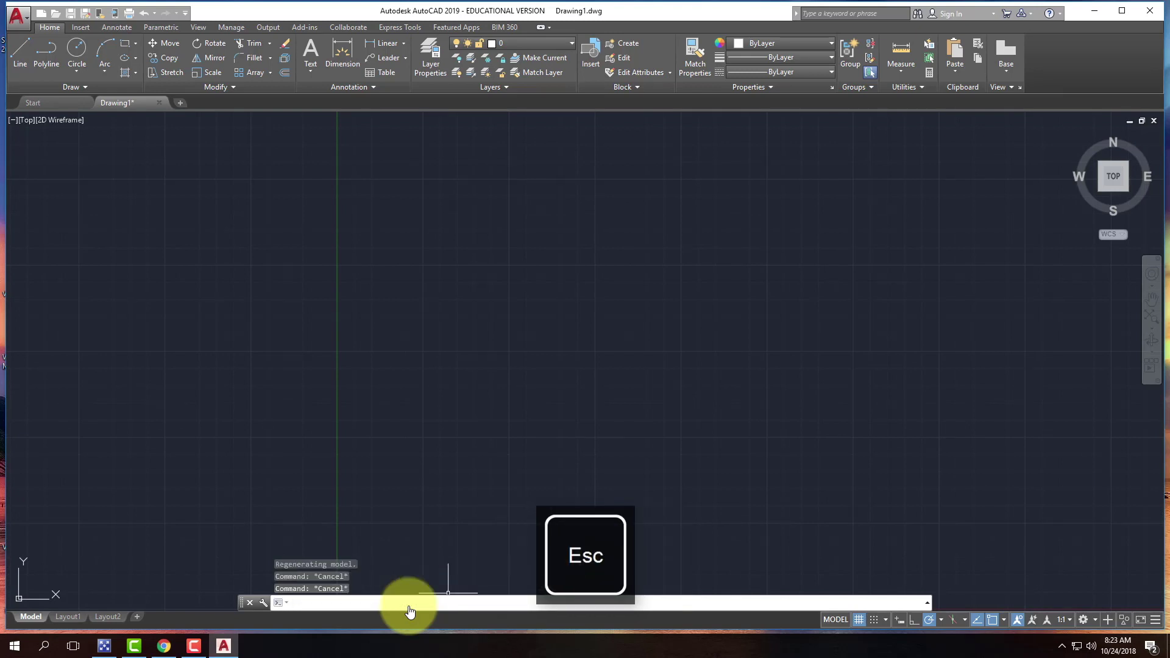
scroll(292, 341, down, 6)
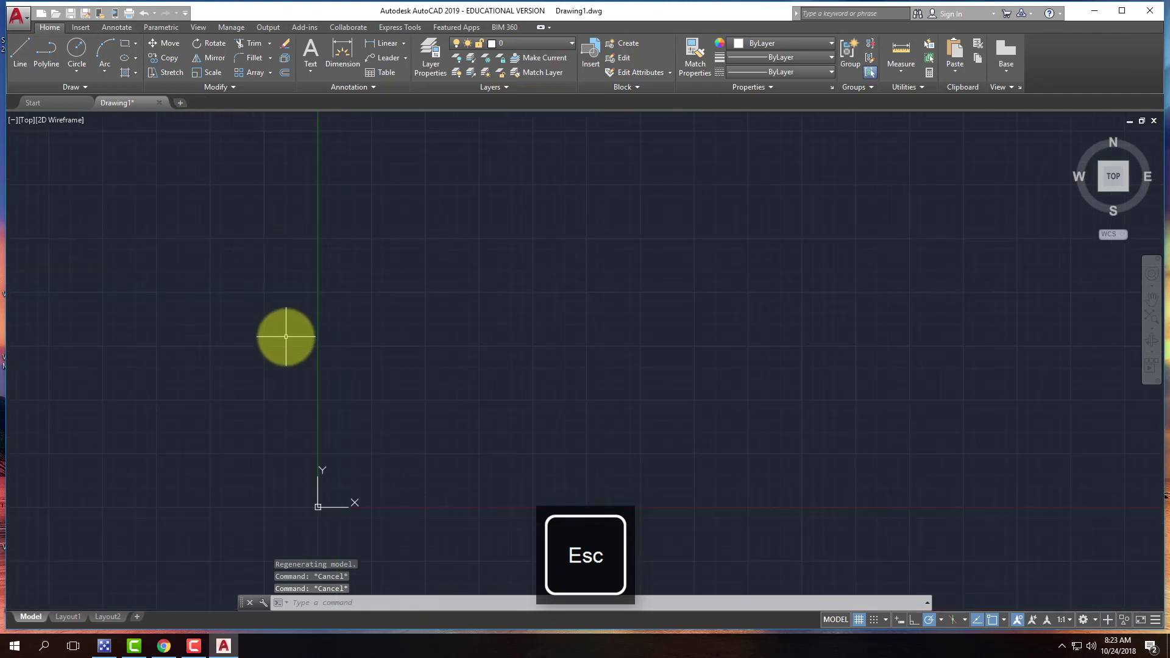
scroll(358, 290, up, 5)
scroll(388, 342, down, 4)
scroll(279, 439, up, 2)
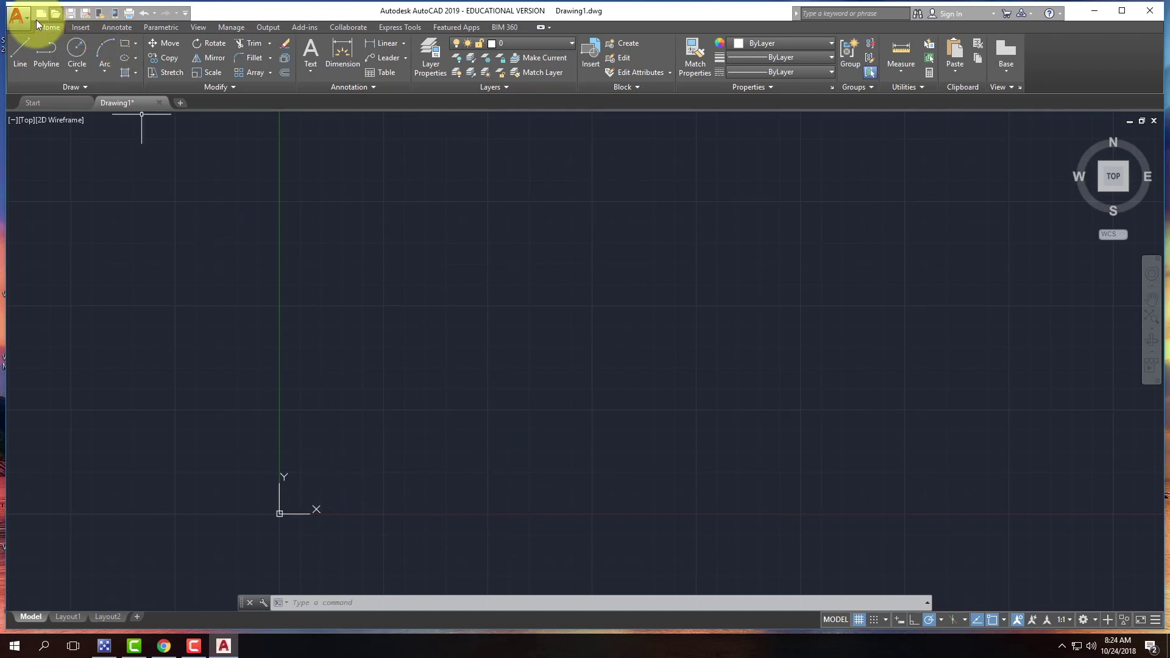
click(48, 58)
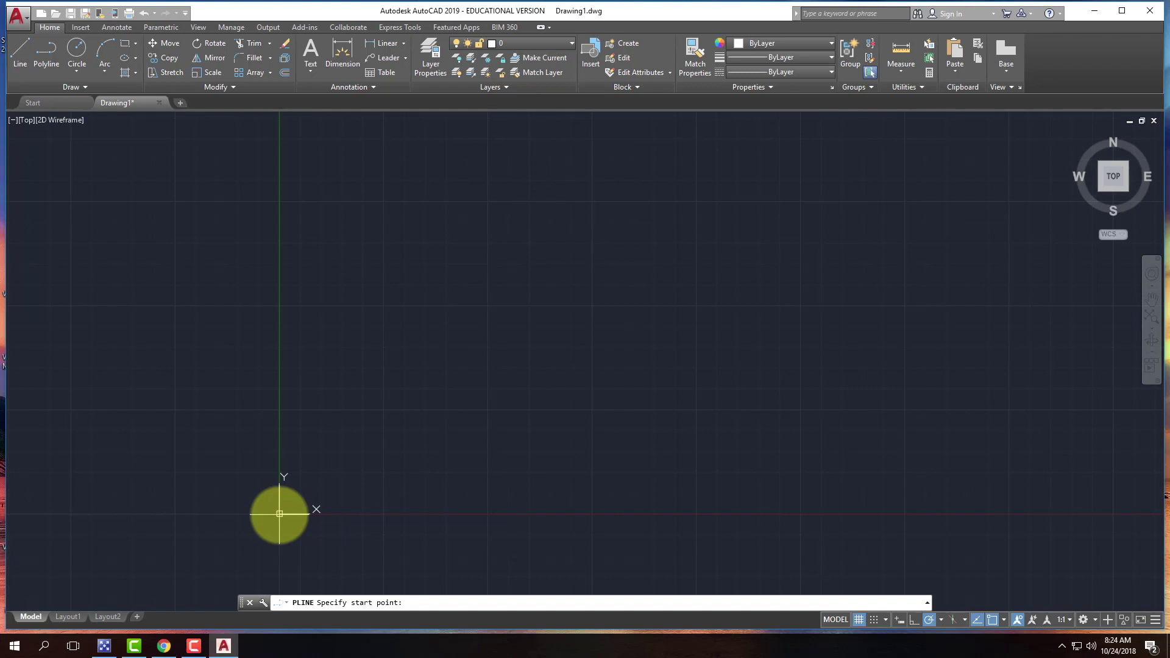
click(279, 514)
scroll(275, 515, up, 10)
scroll(188, 488, up, 8)
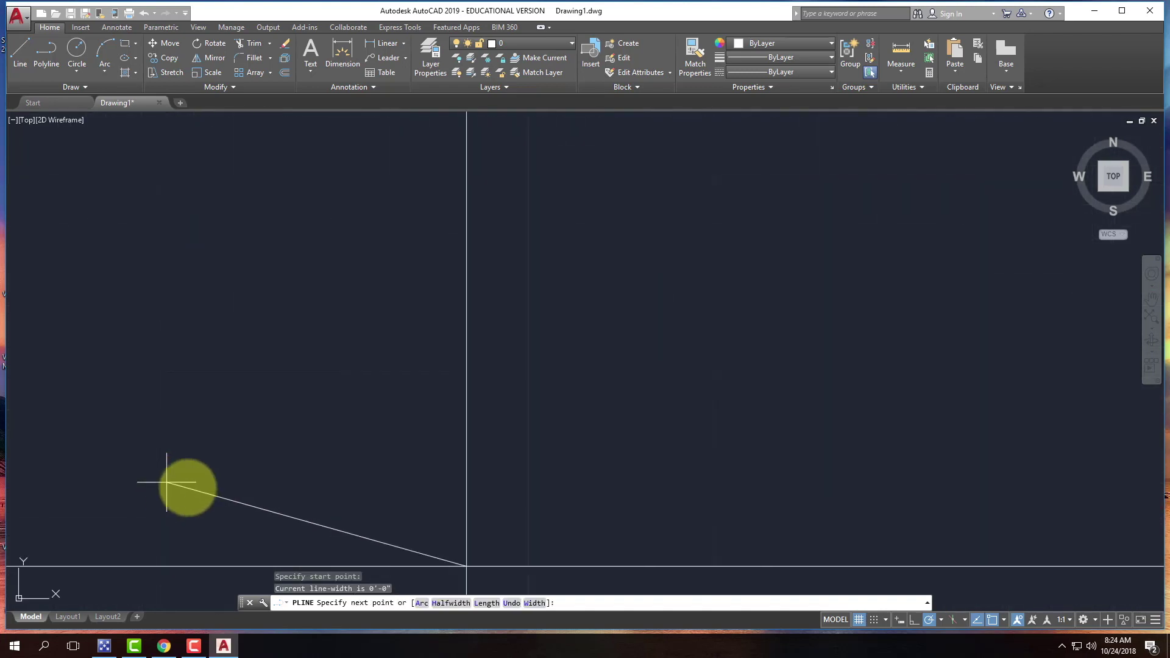
scroll(313, 439, down, 6)
scroll(295, 440, up, 2)
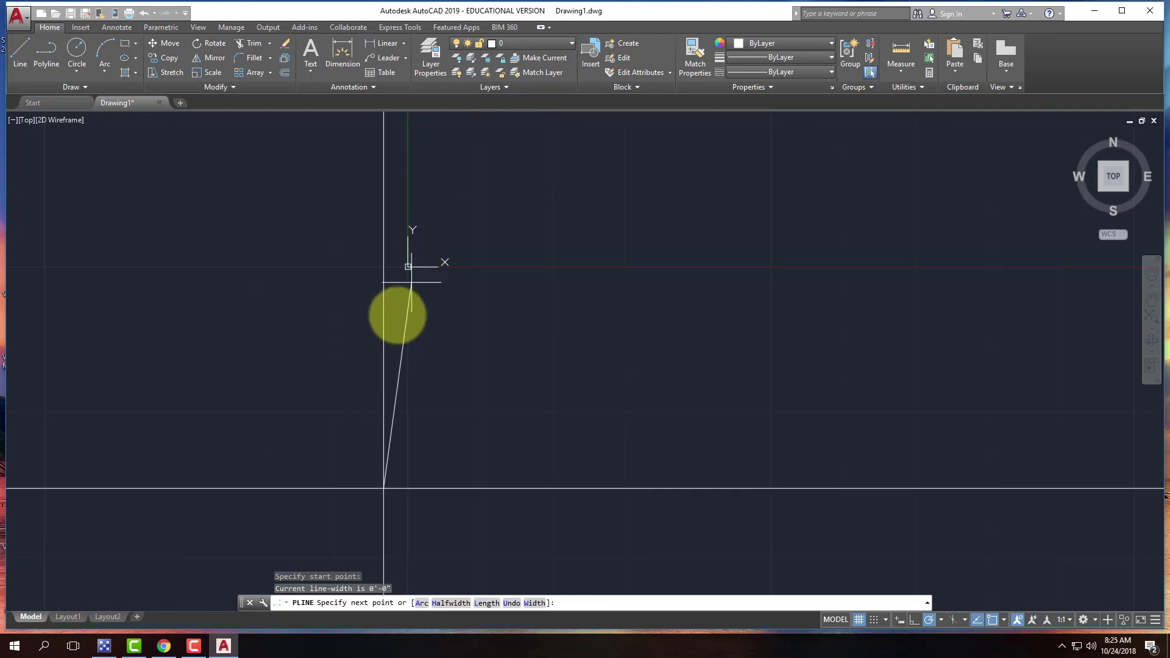
key(Escape)
scroll(336, 366, down, 10)
middle_drag(350, 374, 457, 431)
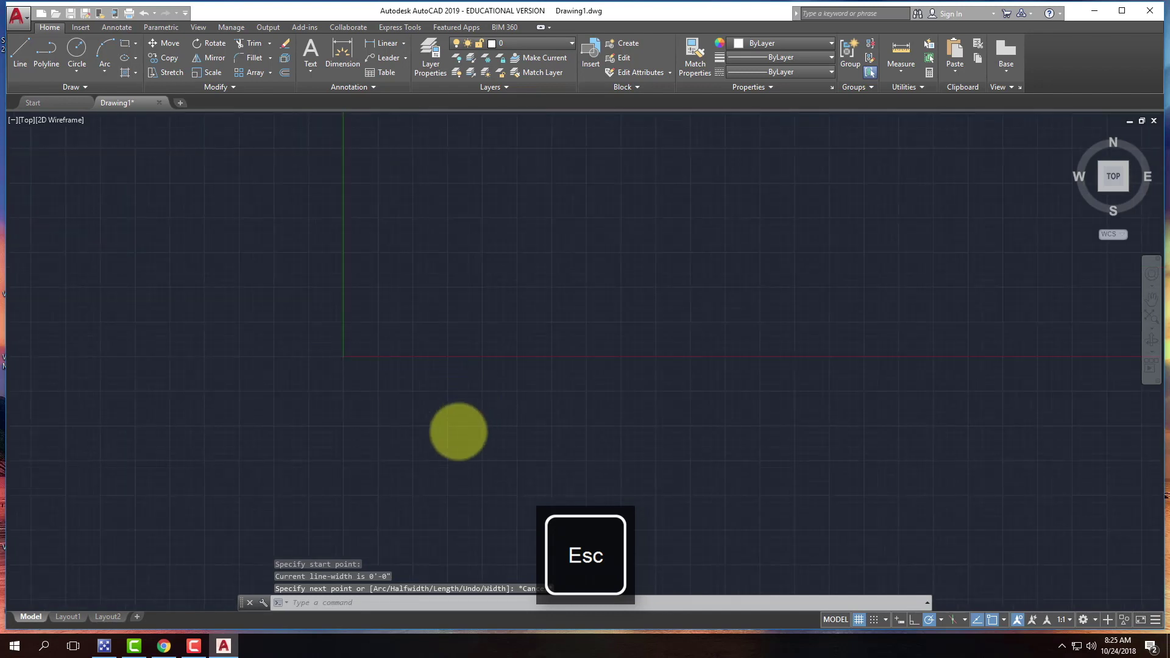
Start a polyline at absolute coordinates 0,0 and draw its first segment straight up to 0,24'.
click(41, 55)
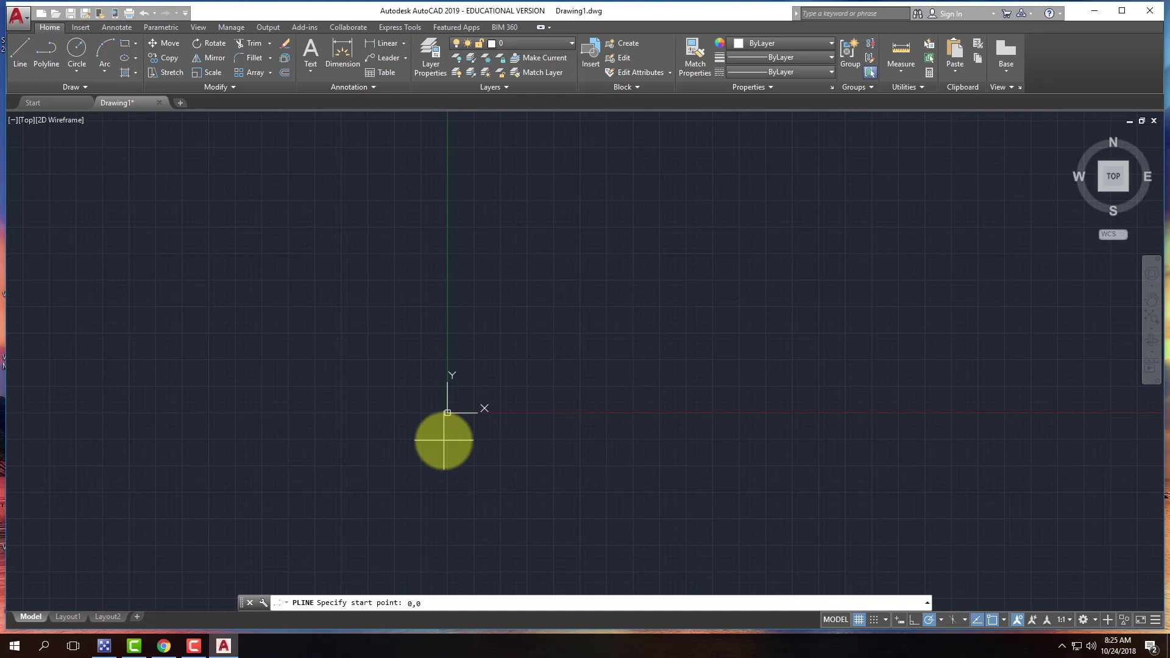
text(0,0)
key(Return)
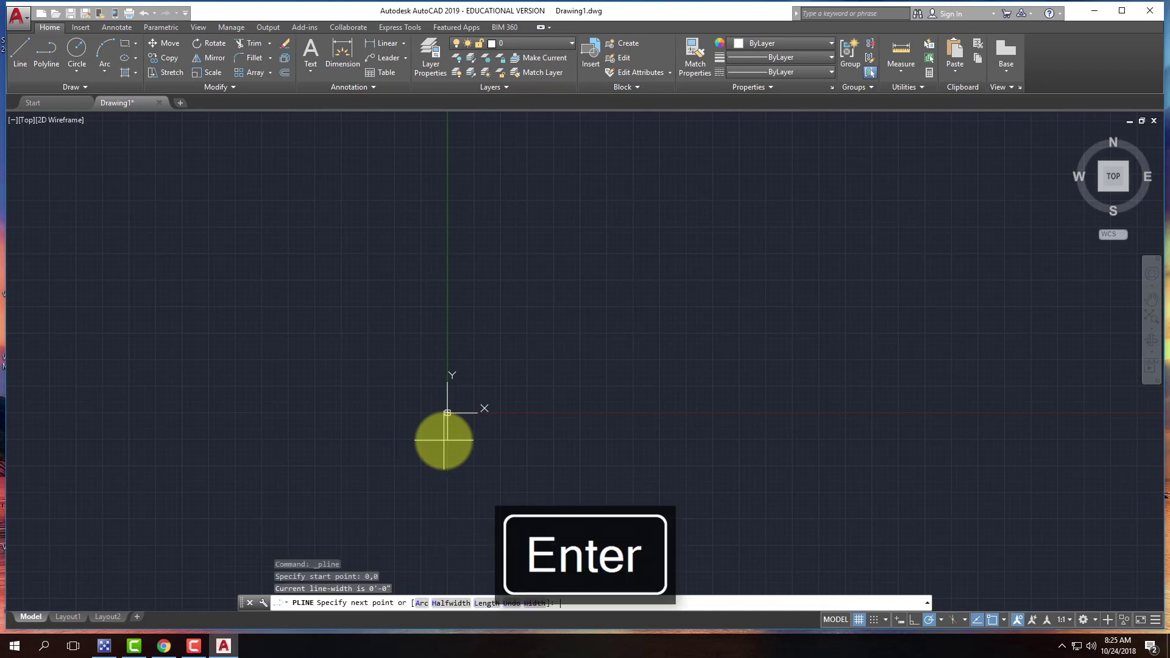
scroll(446, 397, up, 2)
scroll(453, 397, up, 8)
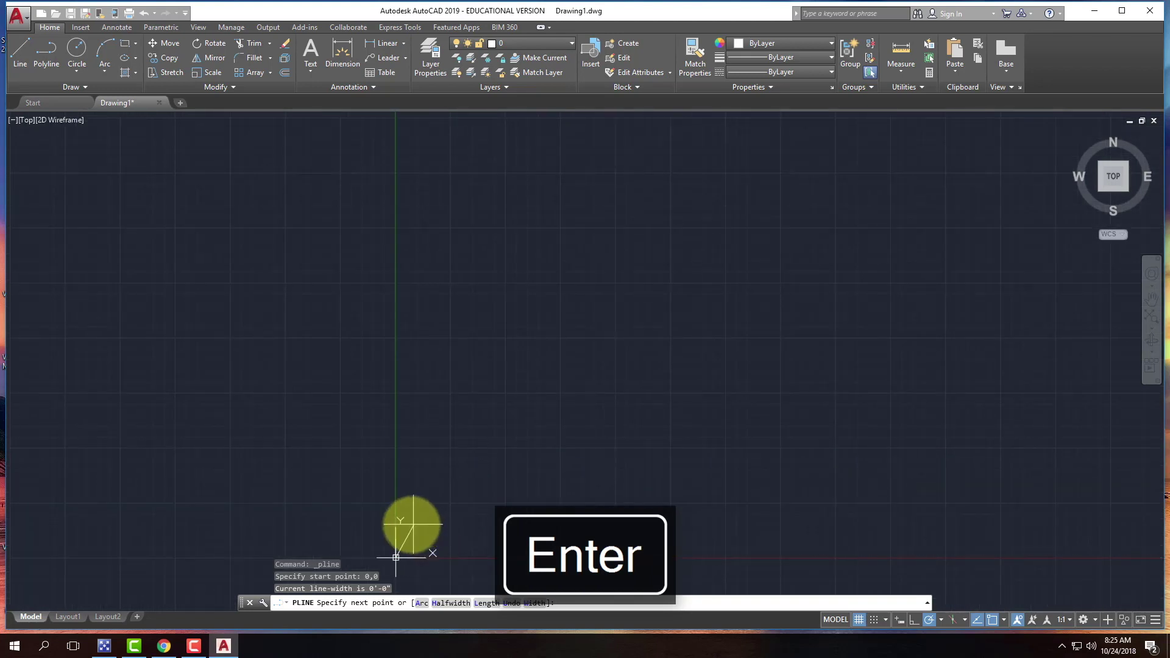
scroll(467, 399, down, 4)
scroll(457, 397, up, 5)
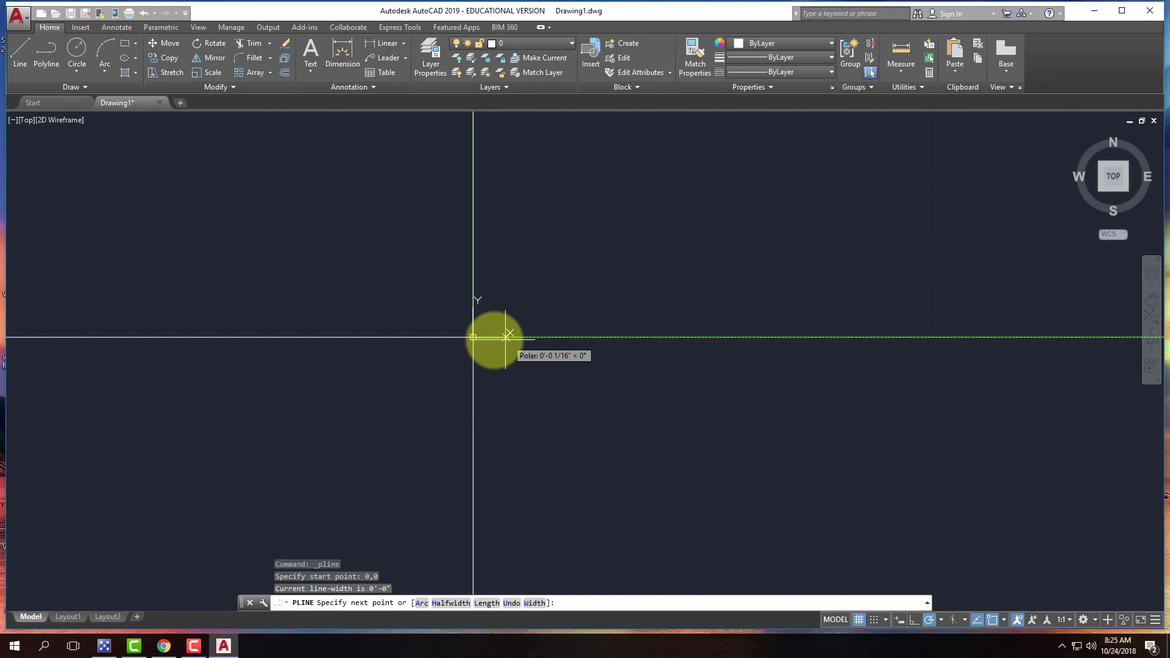
scroll(449, 408, down, 5)
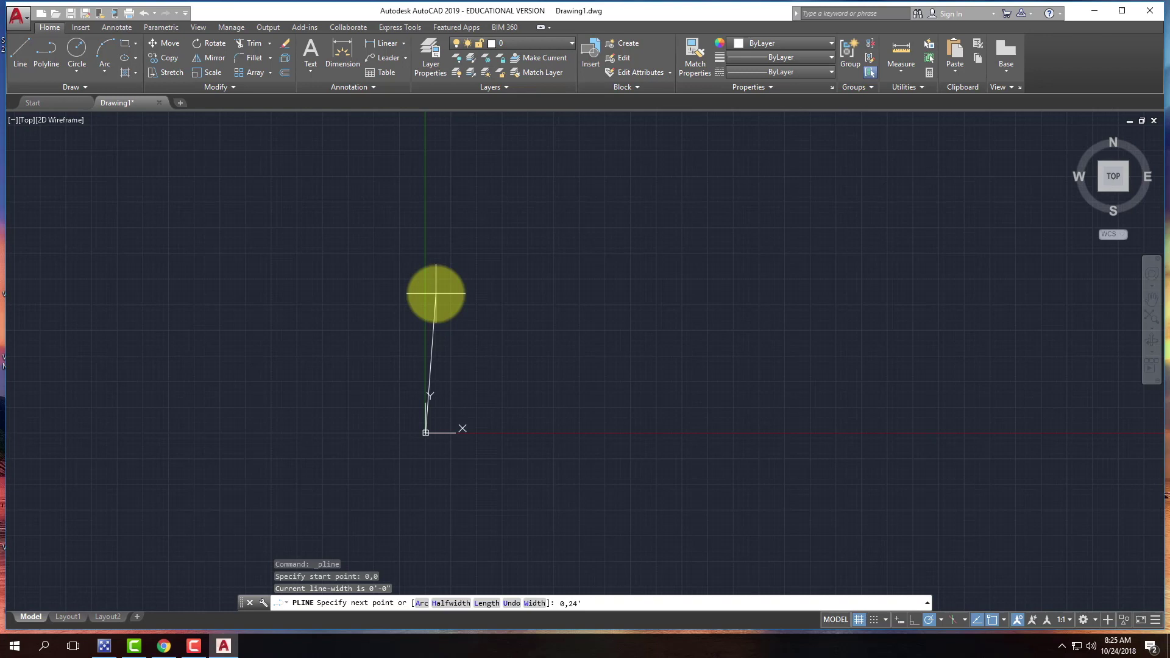
key(Return)
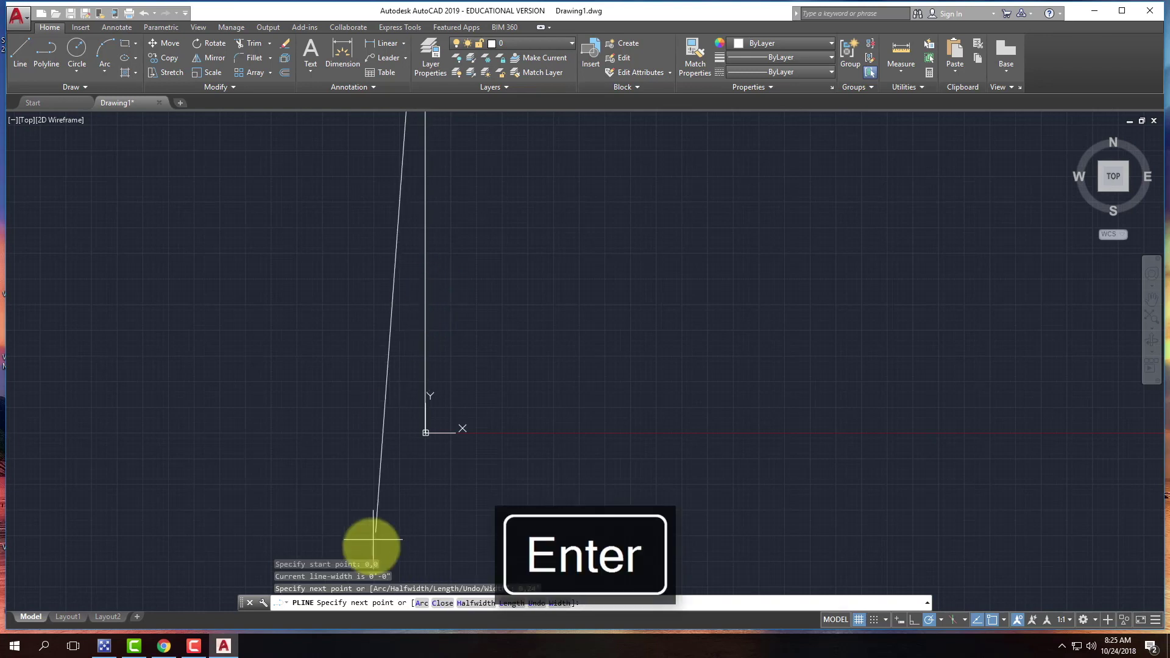
Extend the polyline horizontally to the absolute point 12',24' to form the outline's upper edge.
scroll(305, 487, down, 3)
scroll(329, 390, up, 2)
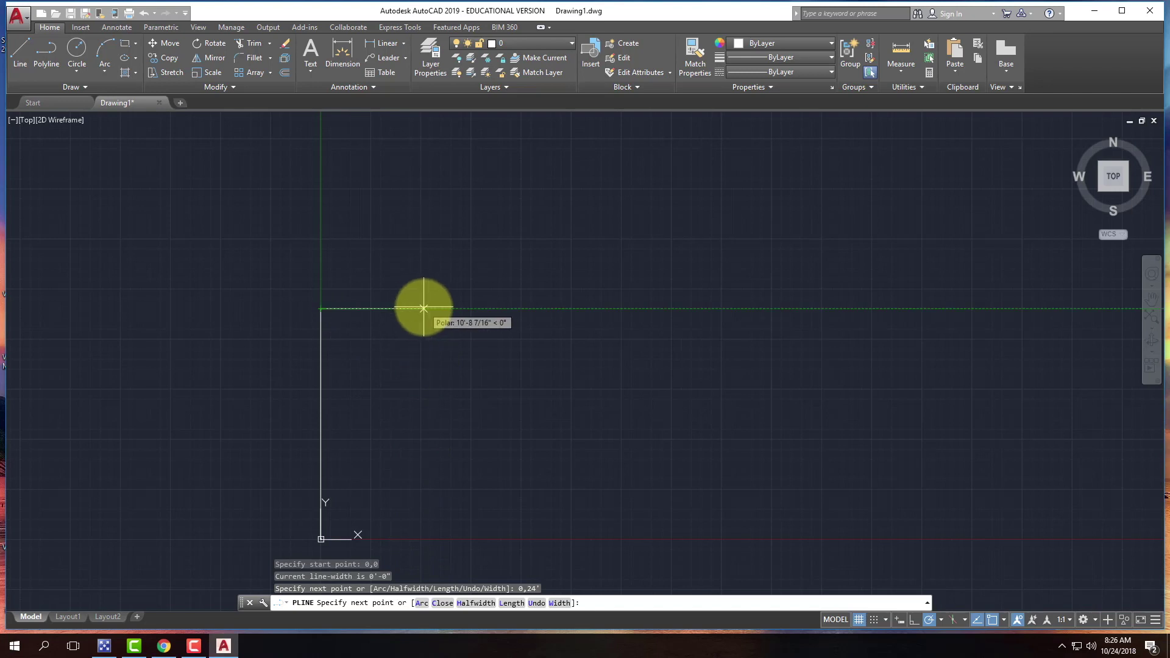
text(12',24)
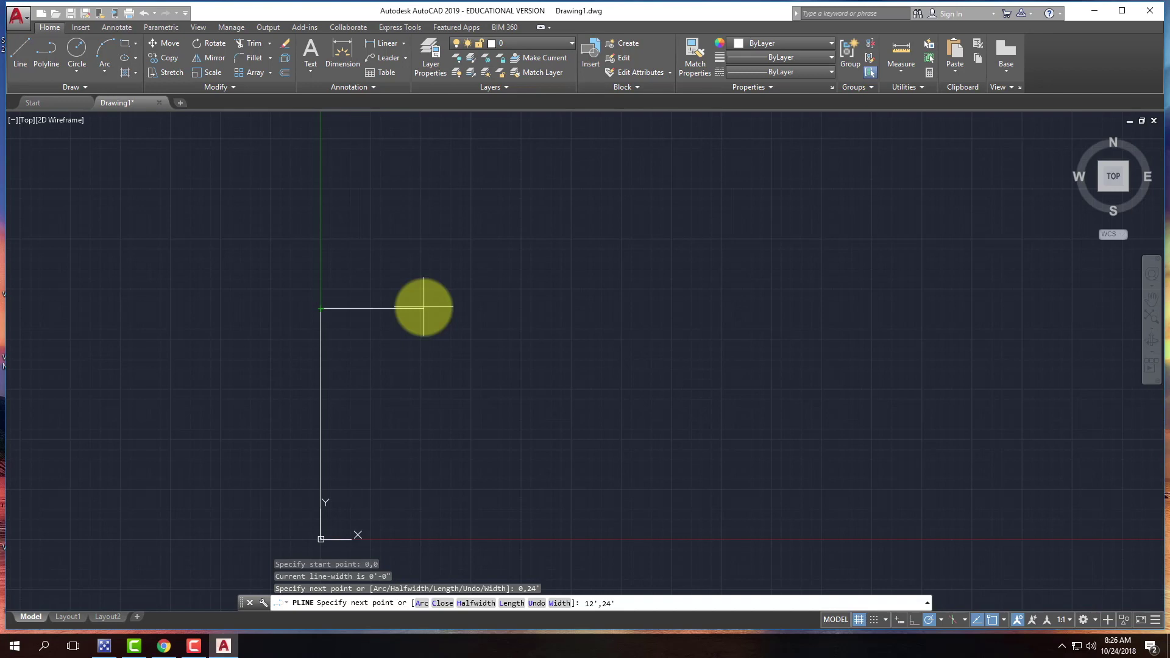
key(Return)
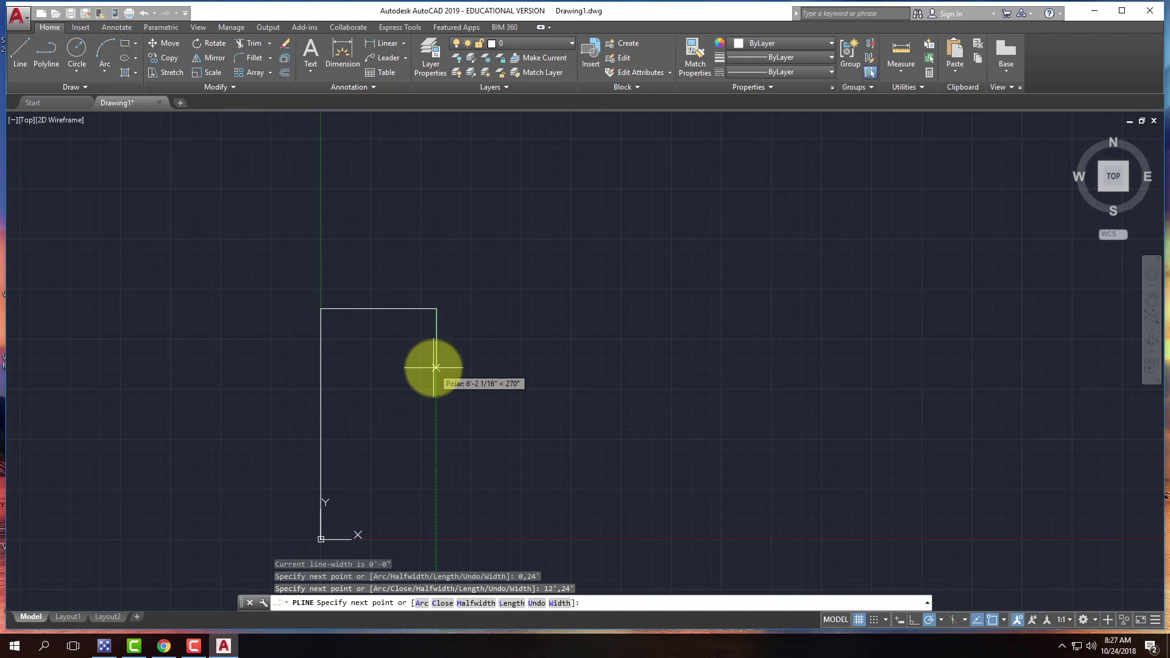
Add a 6' downward polyline segment using the relative coordinates @0,-6'.
key(F8)
text(@)
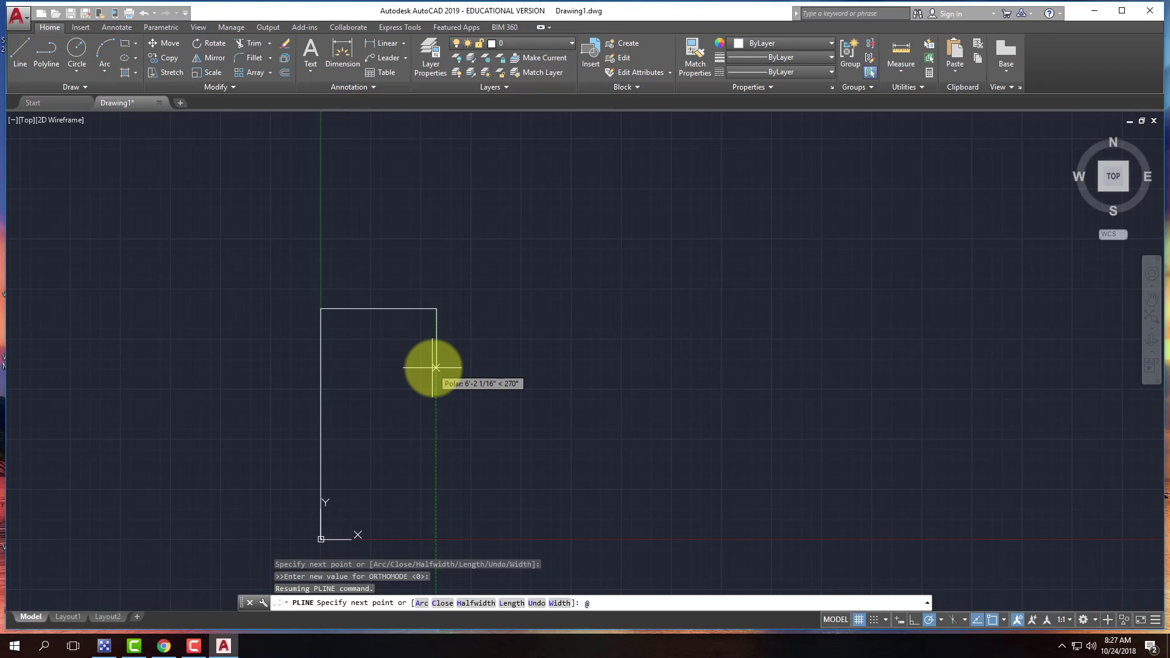
text(0)
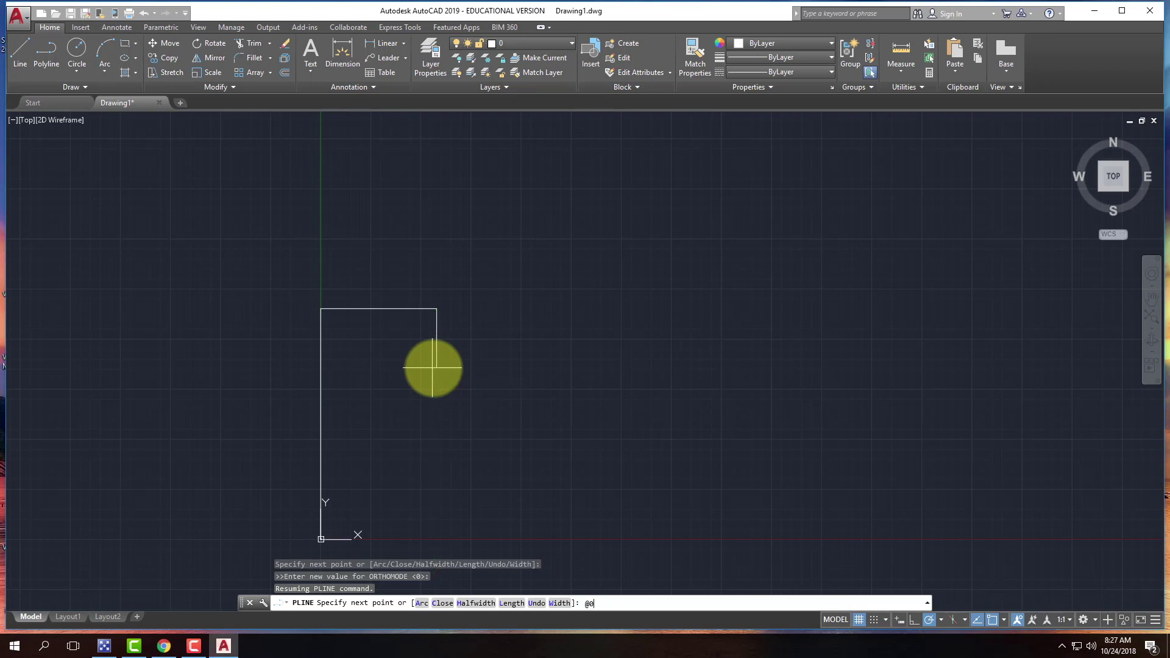
text(,-6)
key(Return)
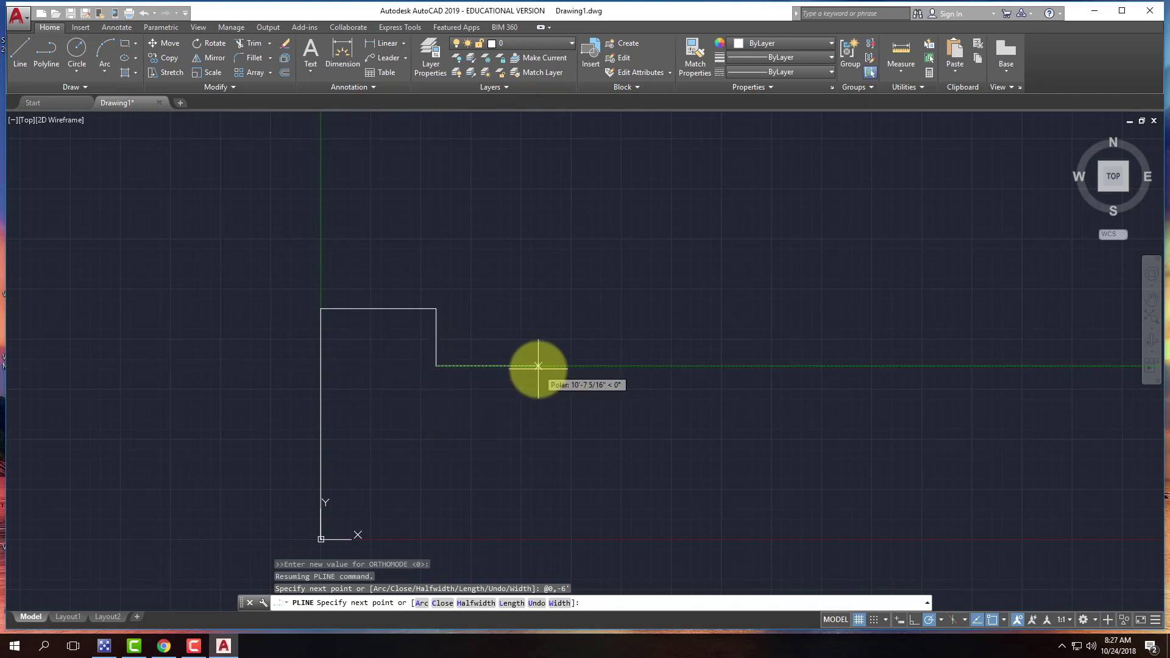
text(@12')
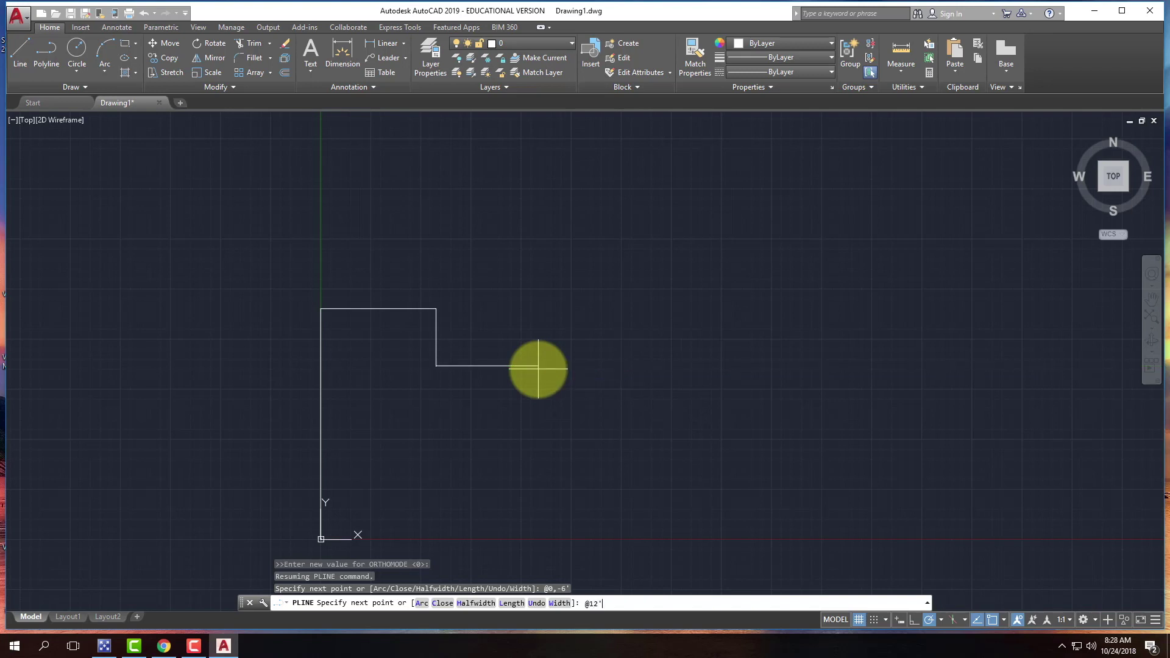
text(,0)
key(Return)
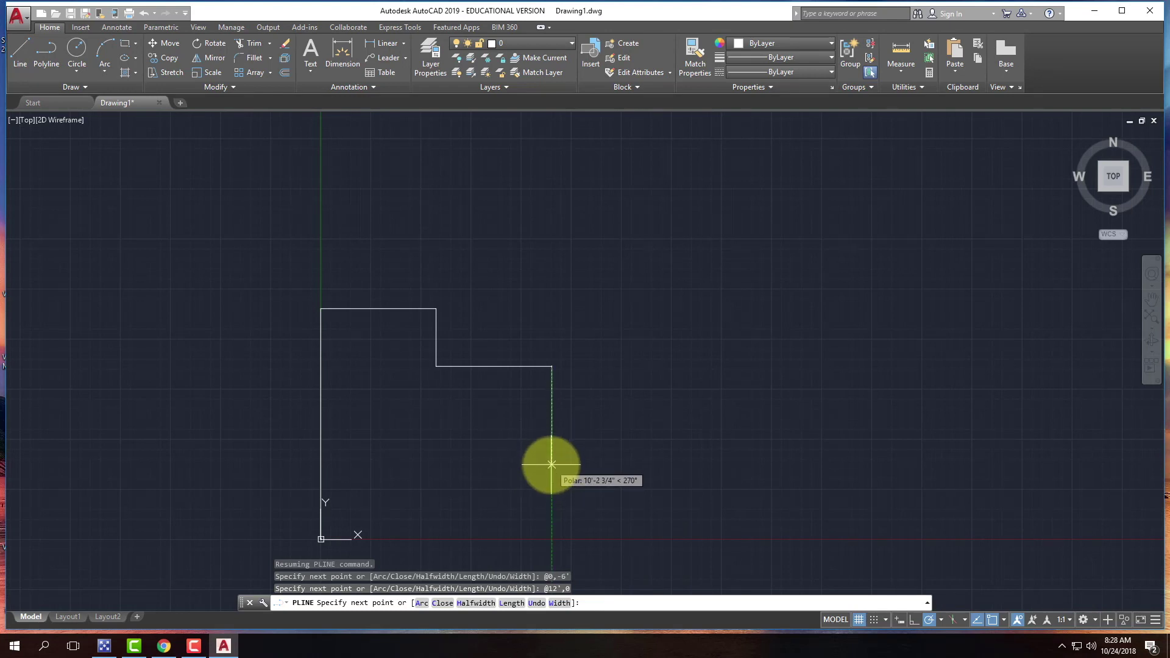
Add a 12' downward polyline segment using the relative coordinates @0,-12'.
text(@)
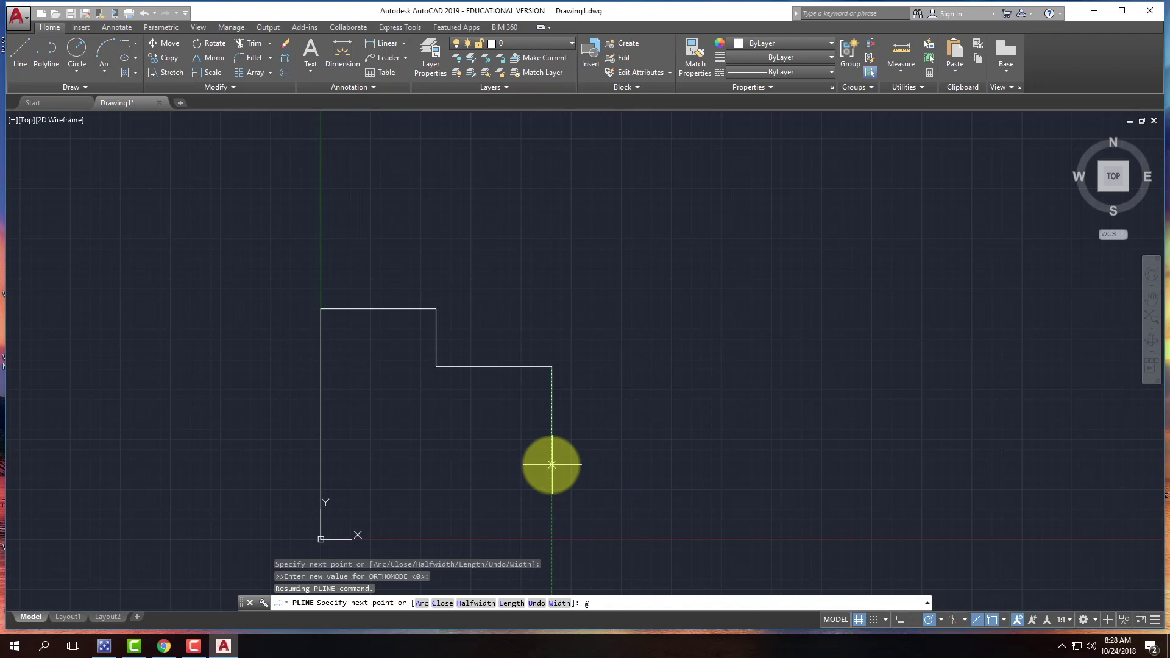
text(0,12)
key(BackSpace)
key(BackSpace)
text(-12)
key(BackSpace)
key(Return)
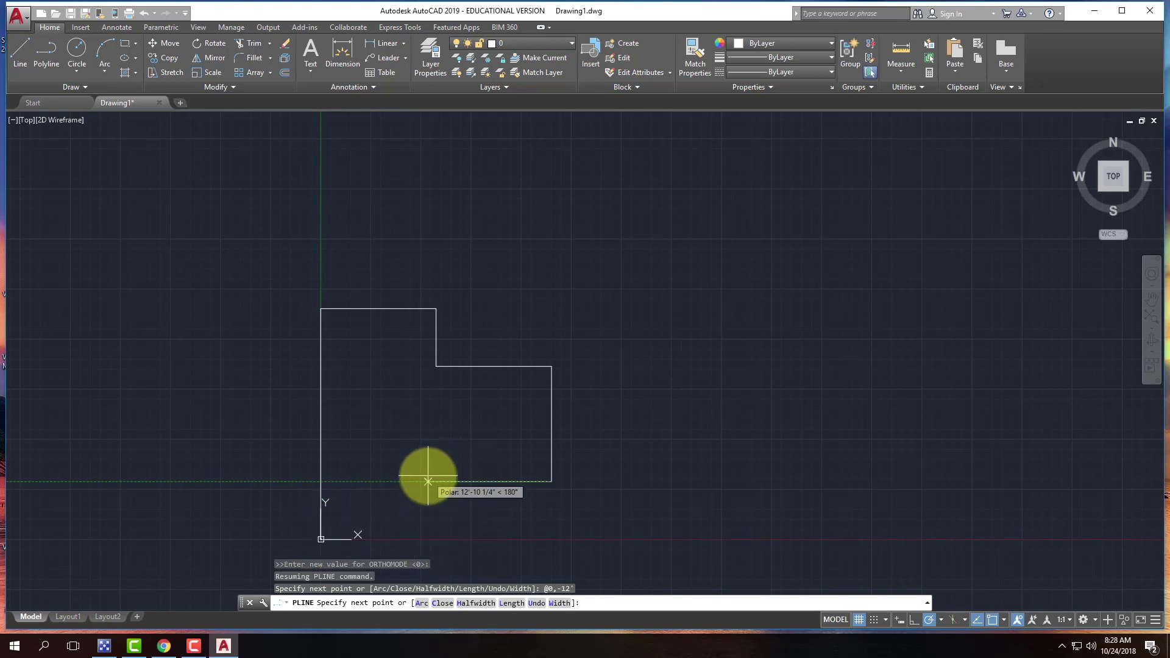
Bring the polyline back left to the absolute point 12',6'.
text(12)
key(BackSpace)
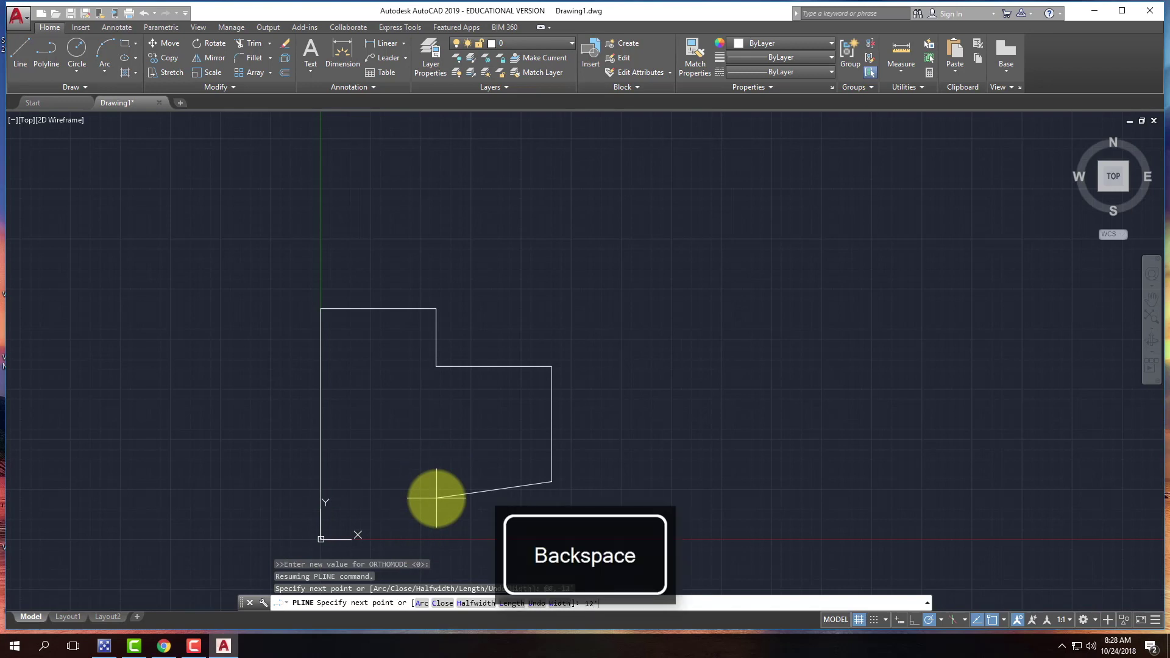
key(Return)
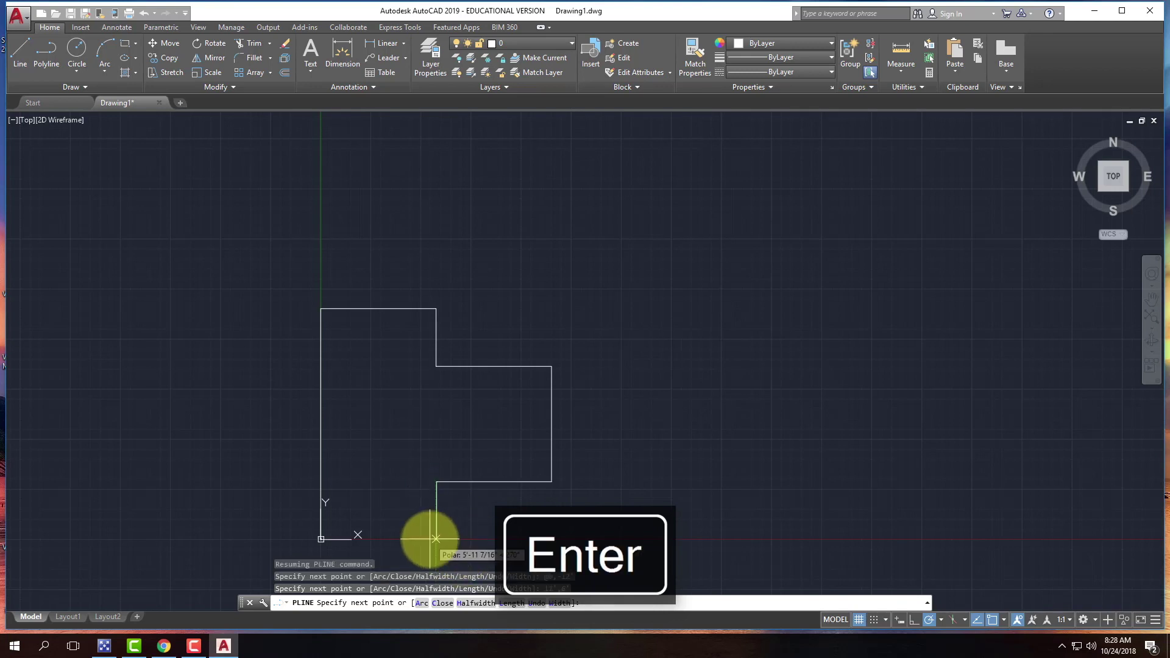
Extend the polyline down to the absolute point 12',0' and close the outline at its start point.
text(12)
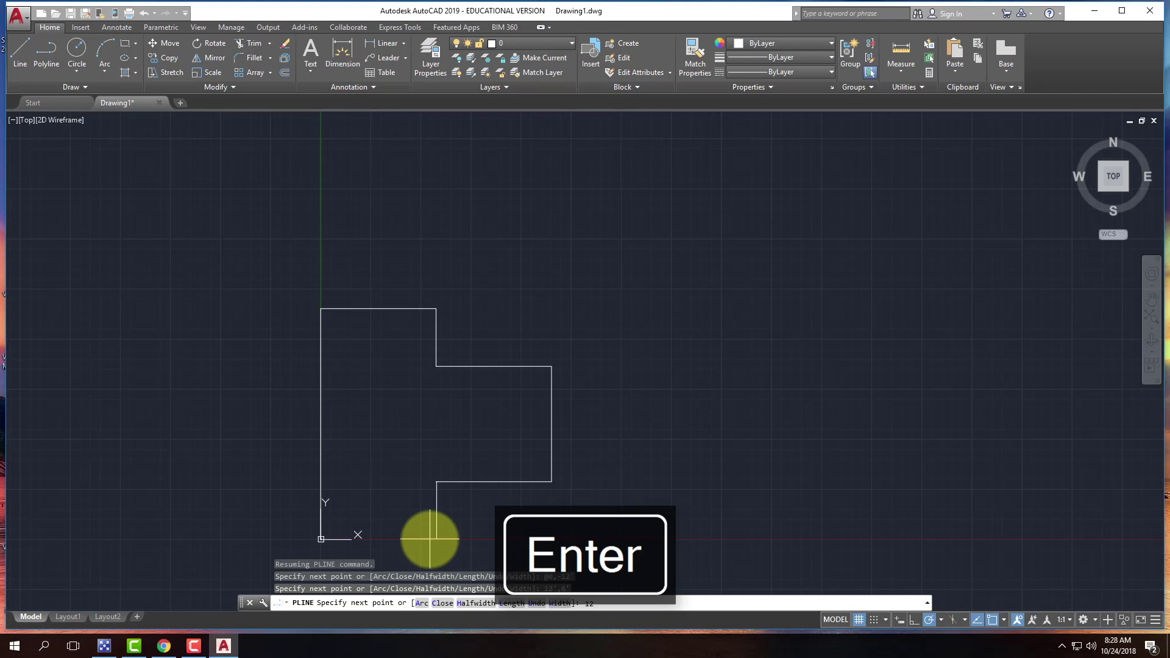
text(')
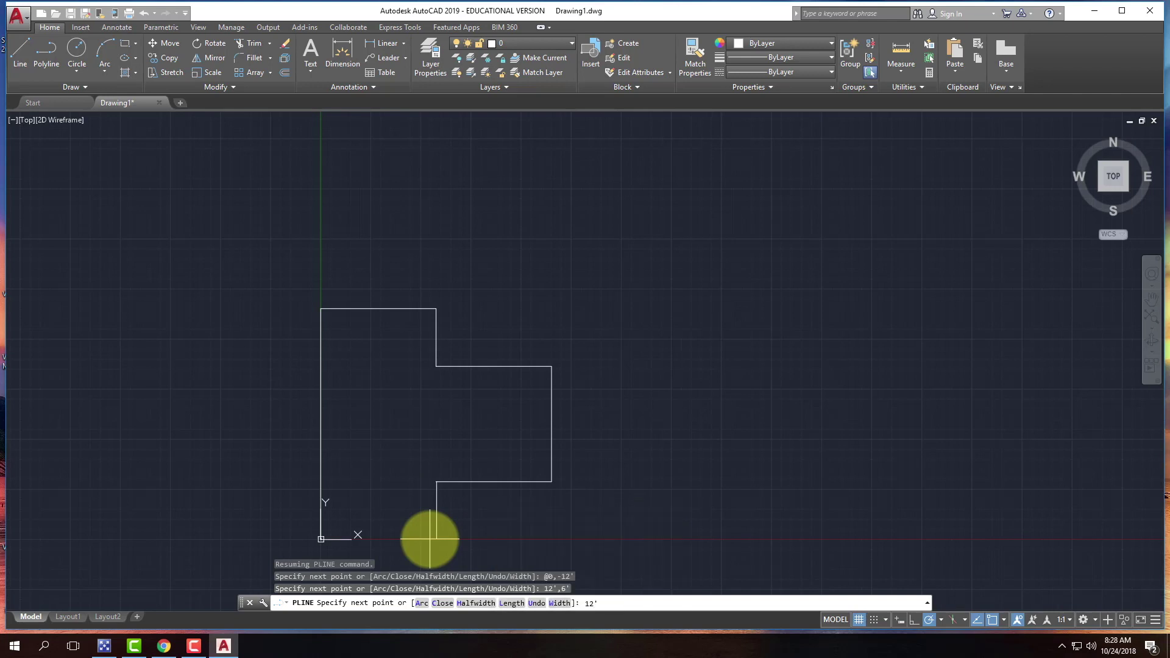
text(,0')
key(Return)
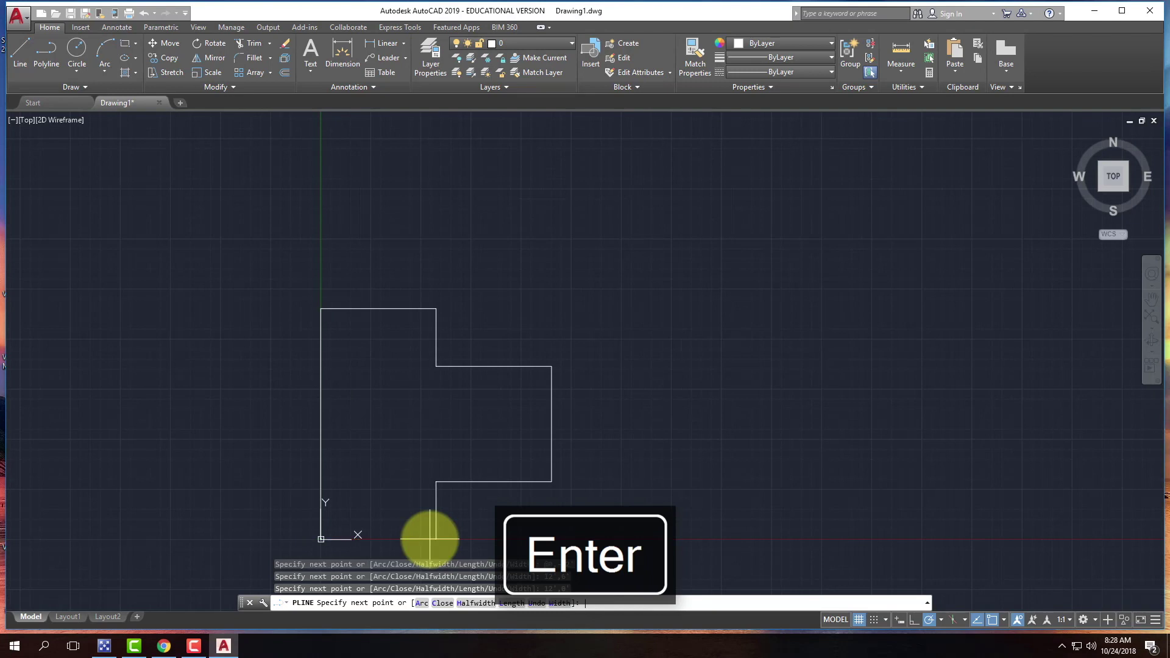
click(321, 538)
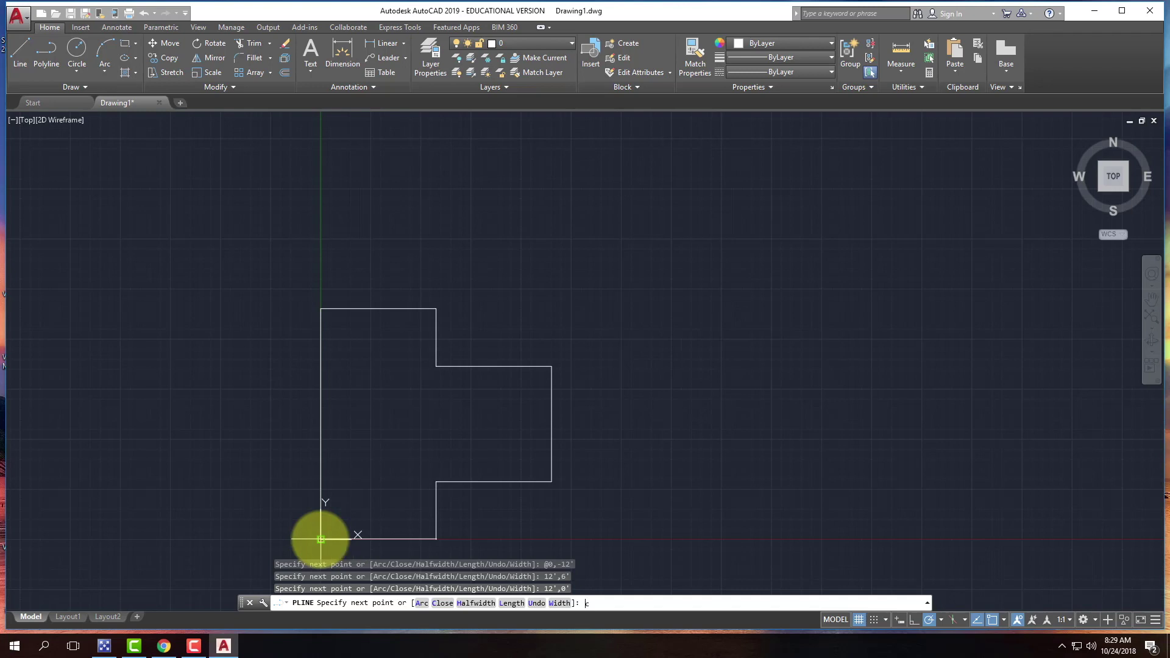
key(Return)
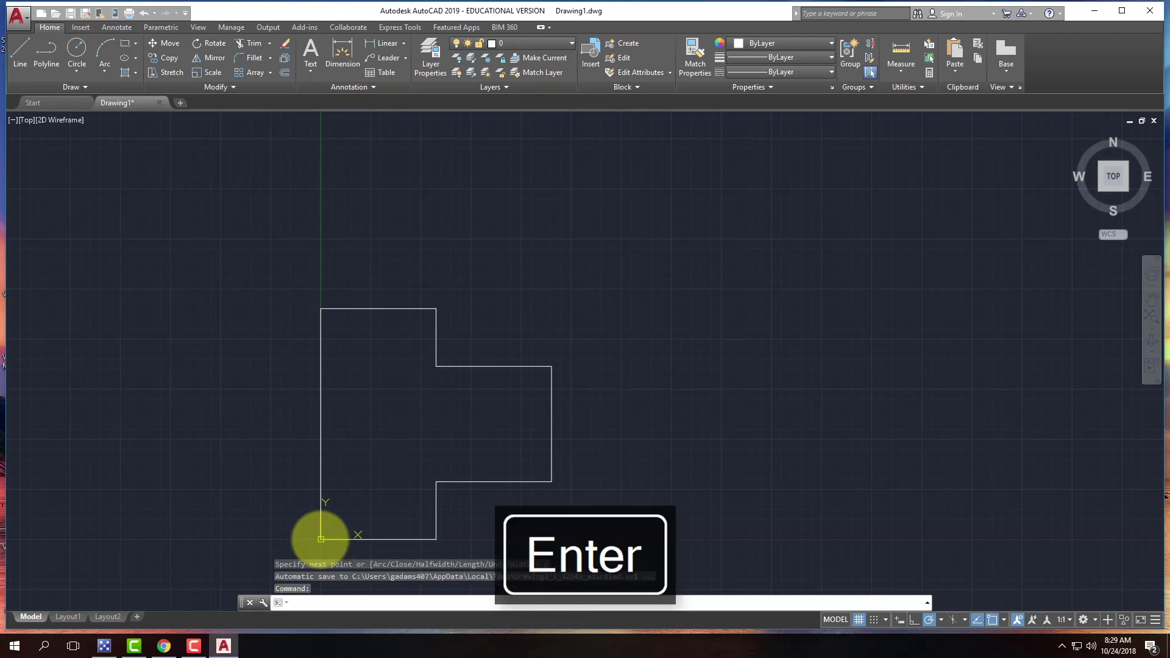
Select the floor plan outline to check that it is one continuous polyline, and clear the selection.
click(380, 307)
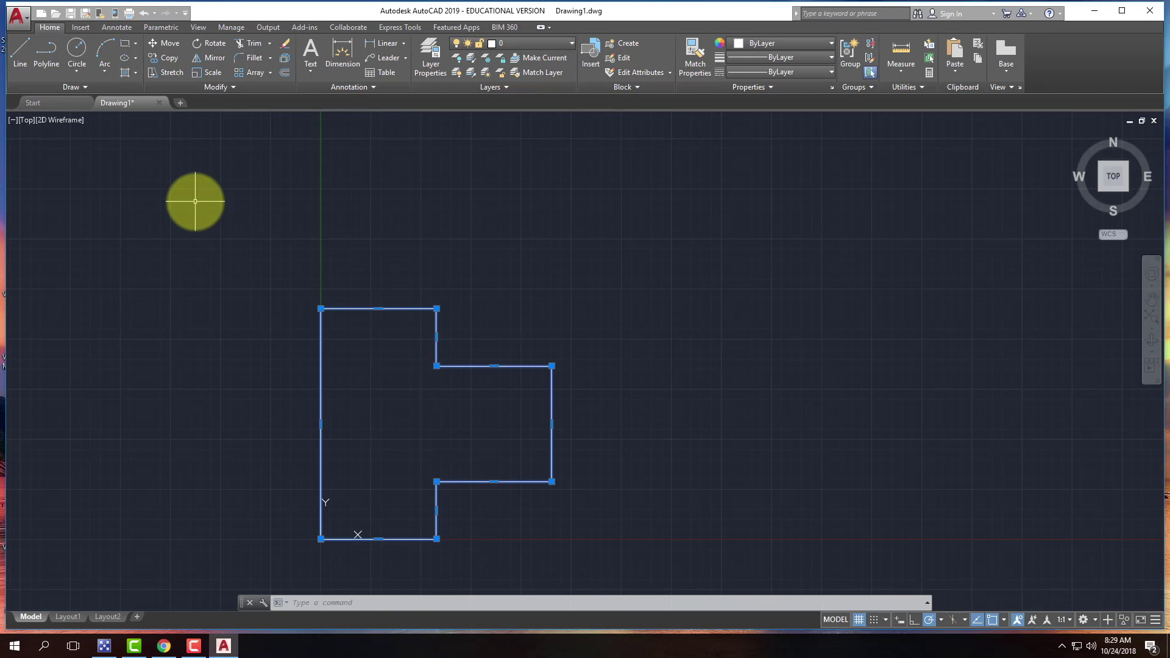
key(Escape)
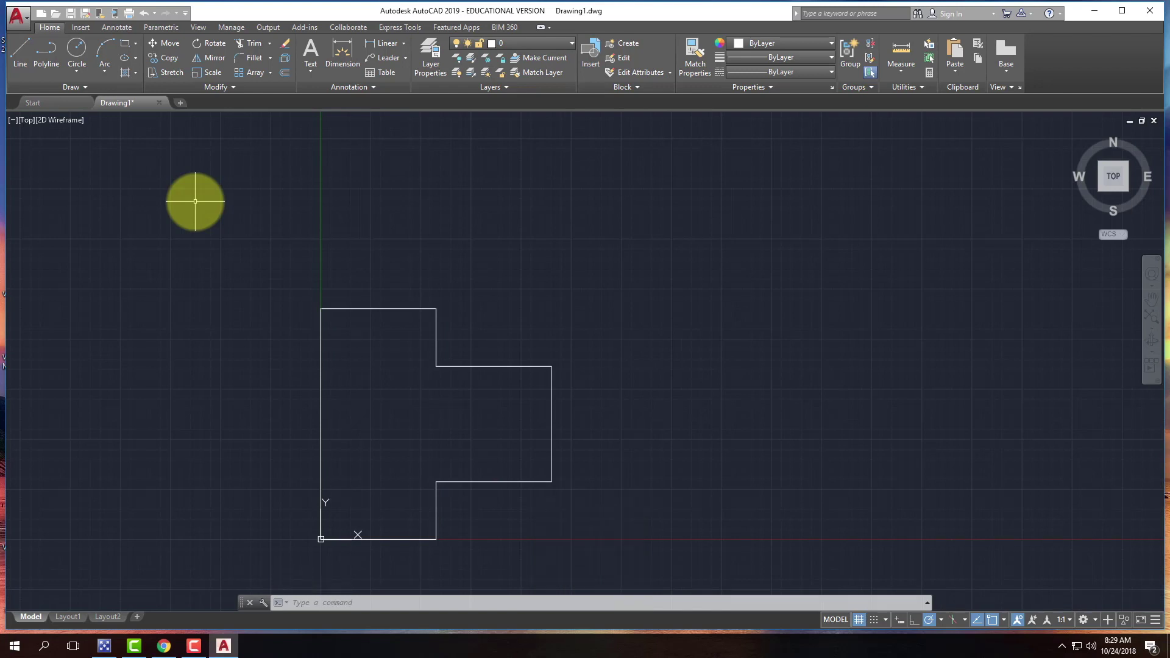
click(20, 45)
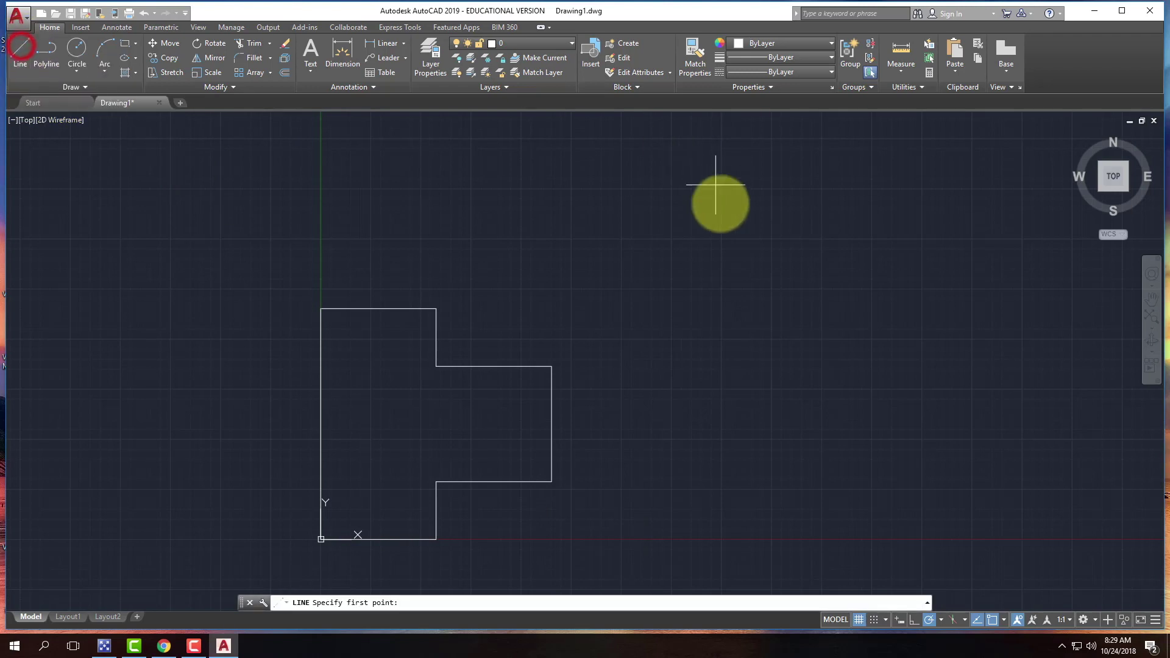
click(651, 206)
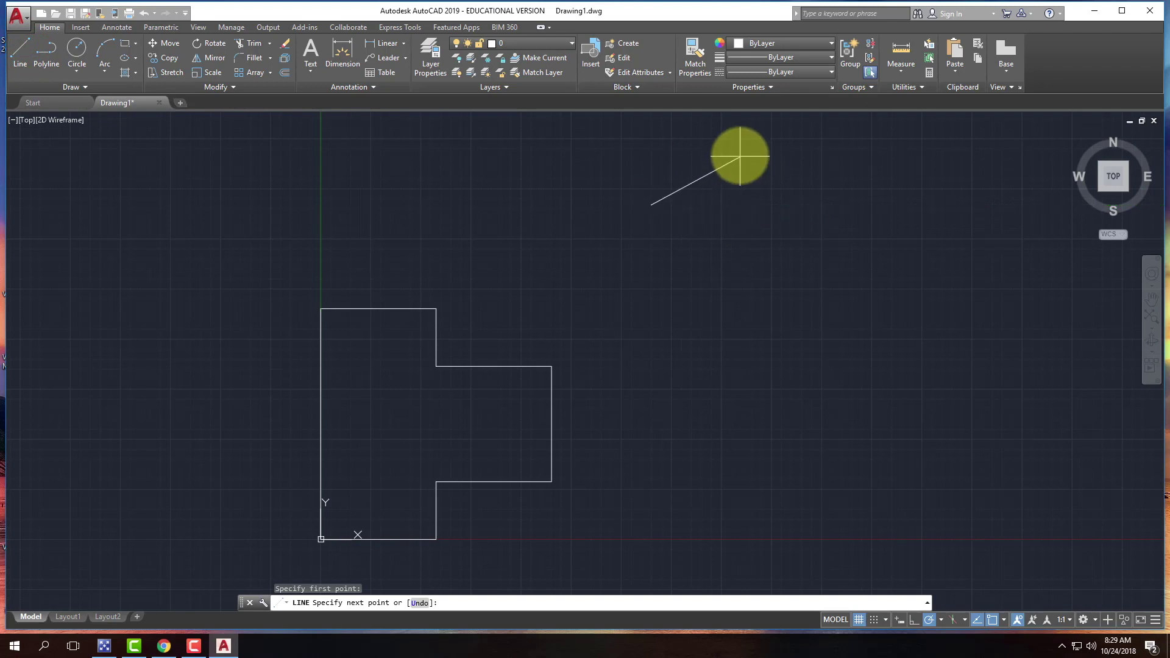
key(F8)
text(@)
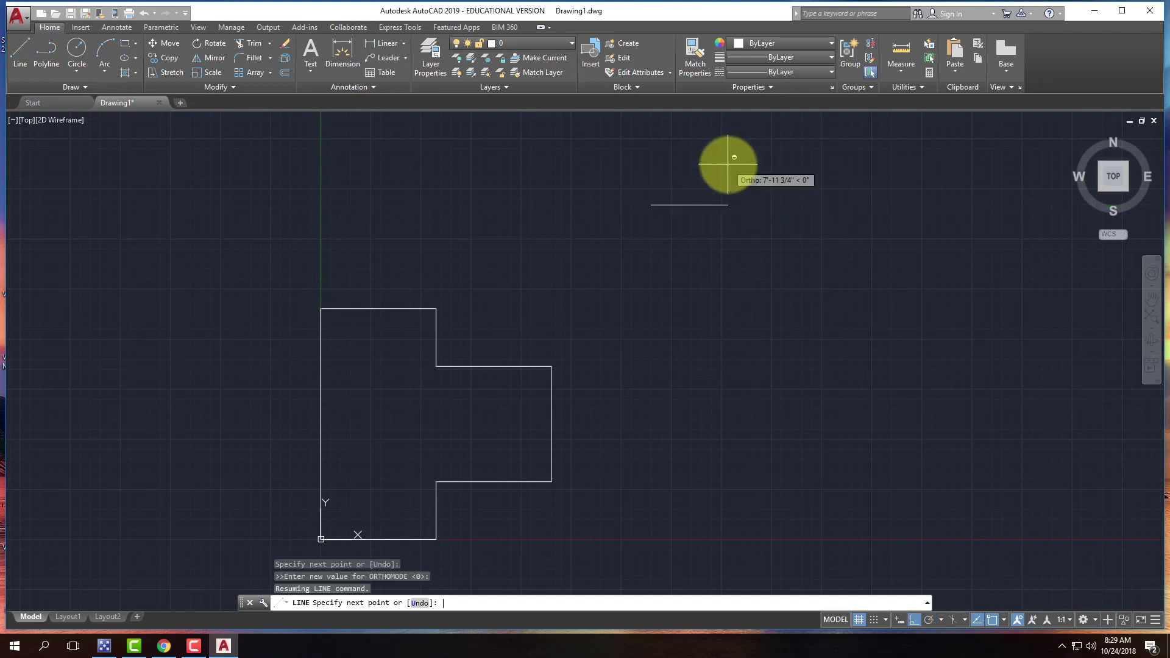
text(12')
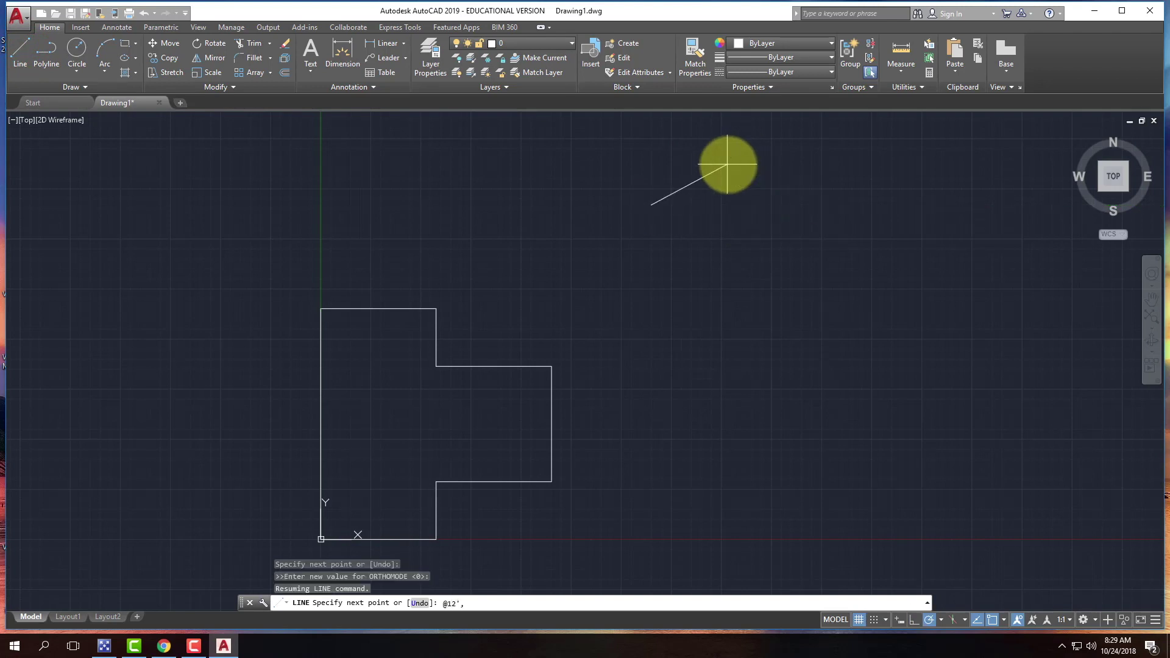
text(,6')
key(Return)
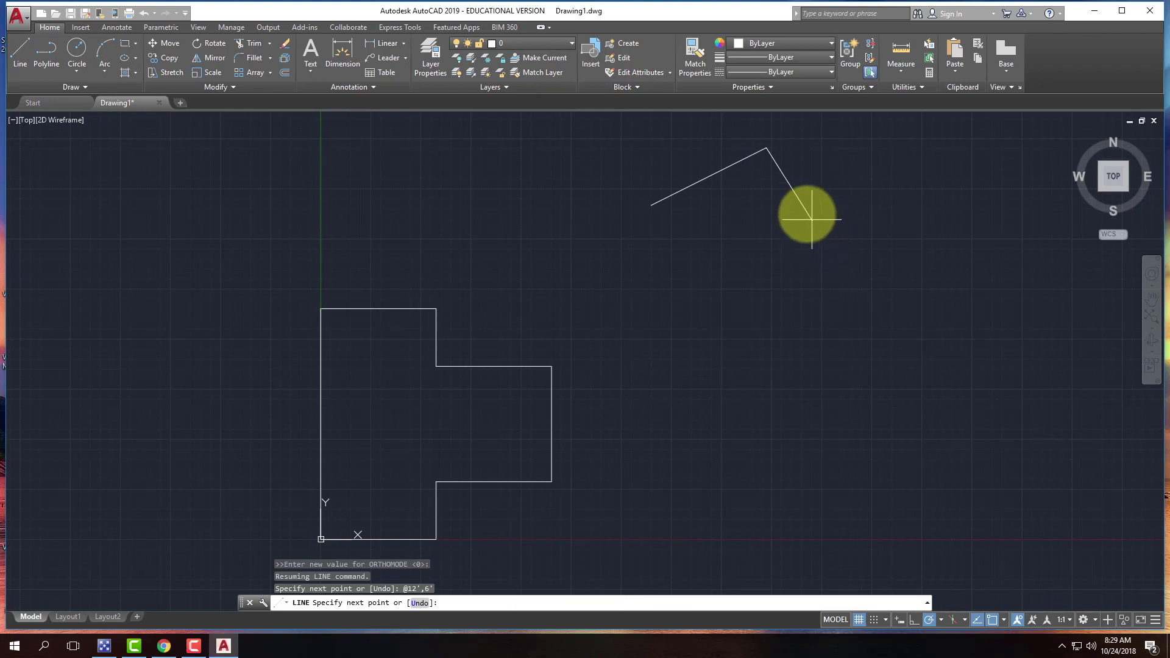
End the Line command and erase the diagonal test line.
key(Escape)
click(757, 198)
click(674, 157)
key(Delete)
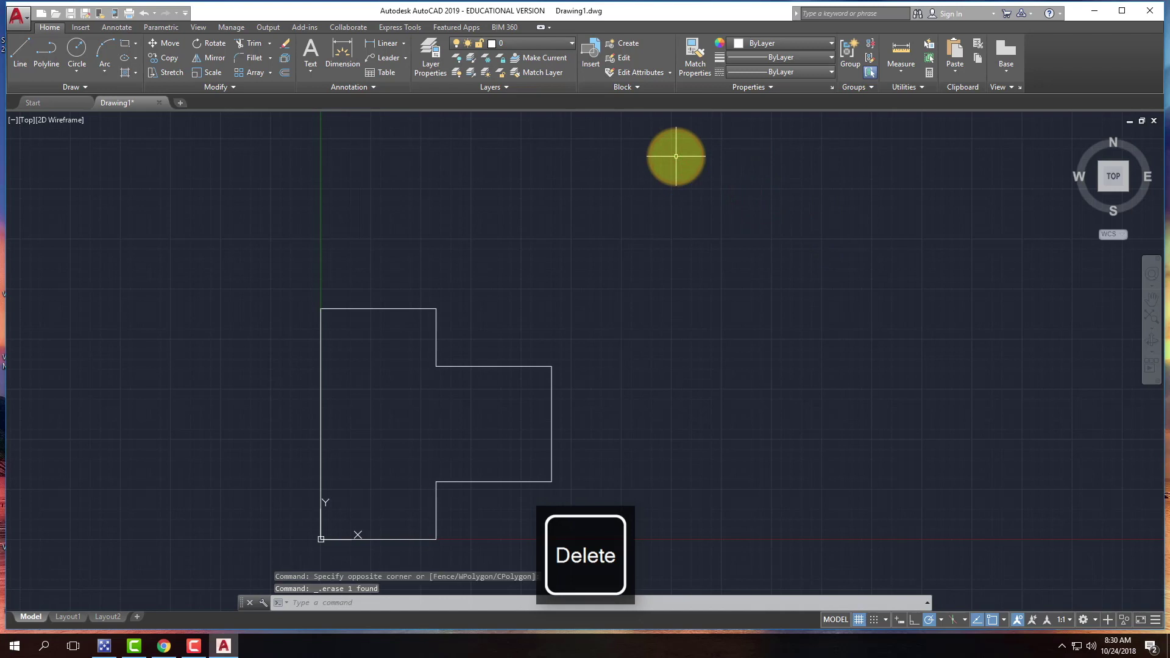
Turn on dynamic input and start a trial polyline beside the outline to preview its length and angle fields, and cancel it.
click(899, 621)
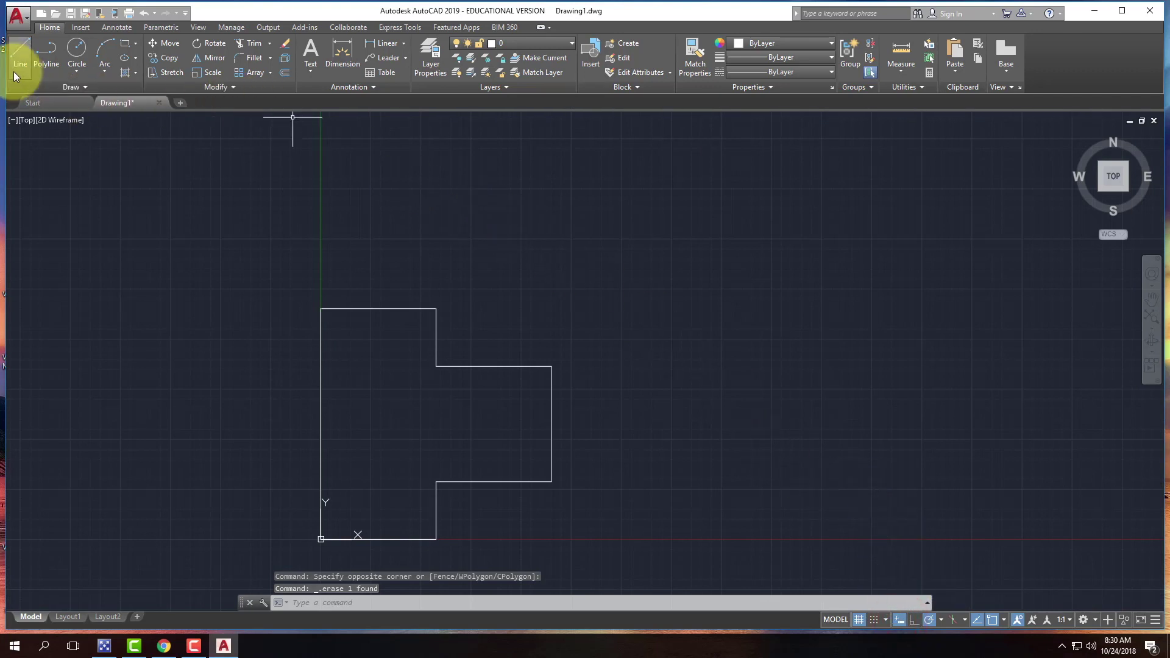
click(51, 56)
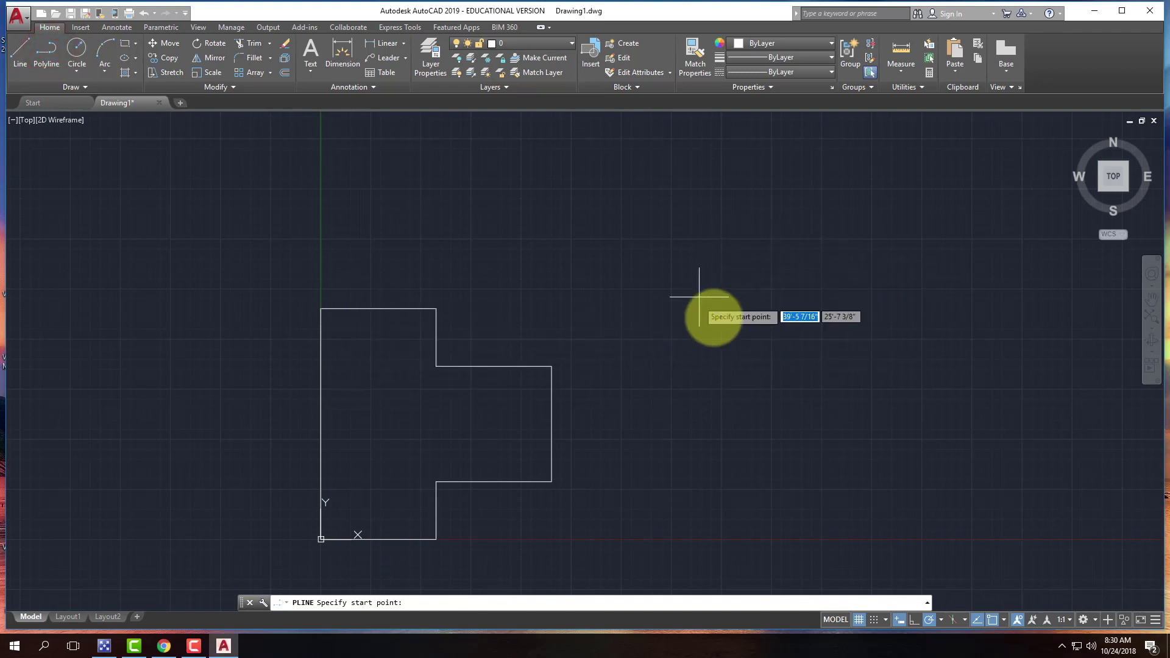
click(704, 358)
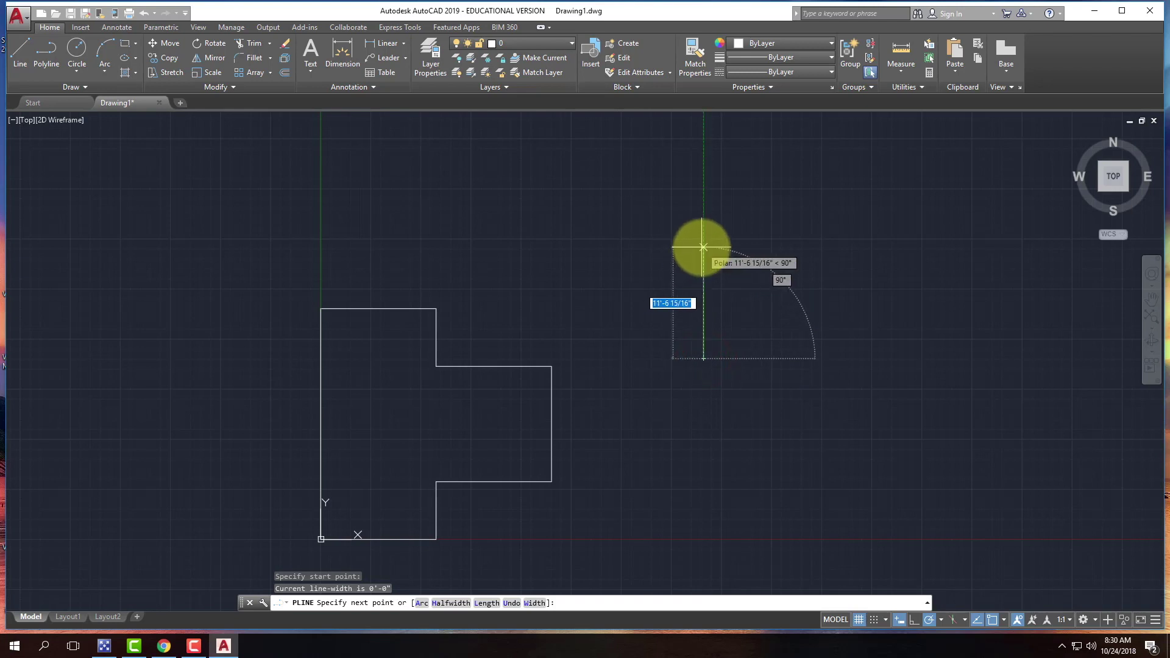
key(Escape)
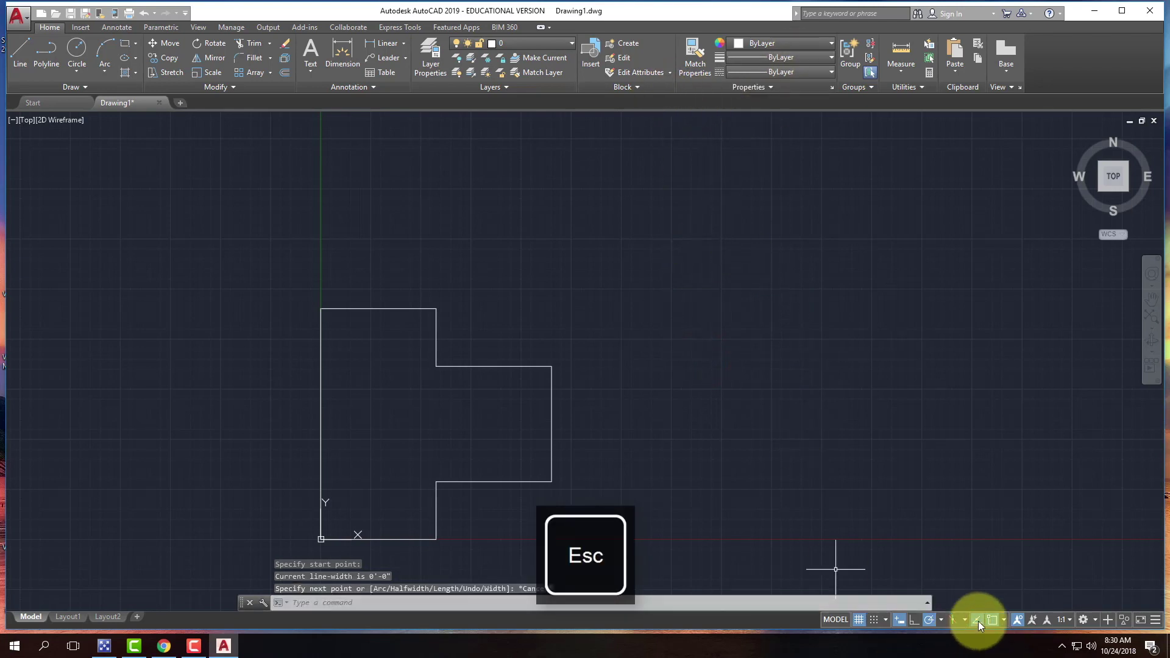
Turn dynamic input off to start a trial polyline without it, and cancel the polyline after turning dynamic input back on.
click(900, 620)
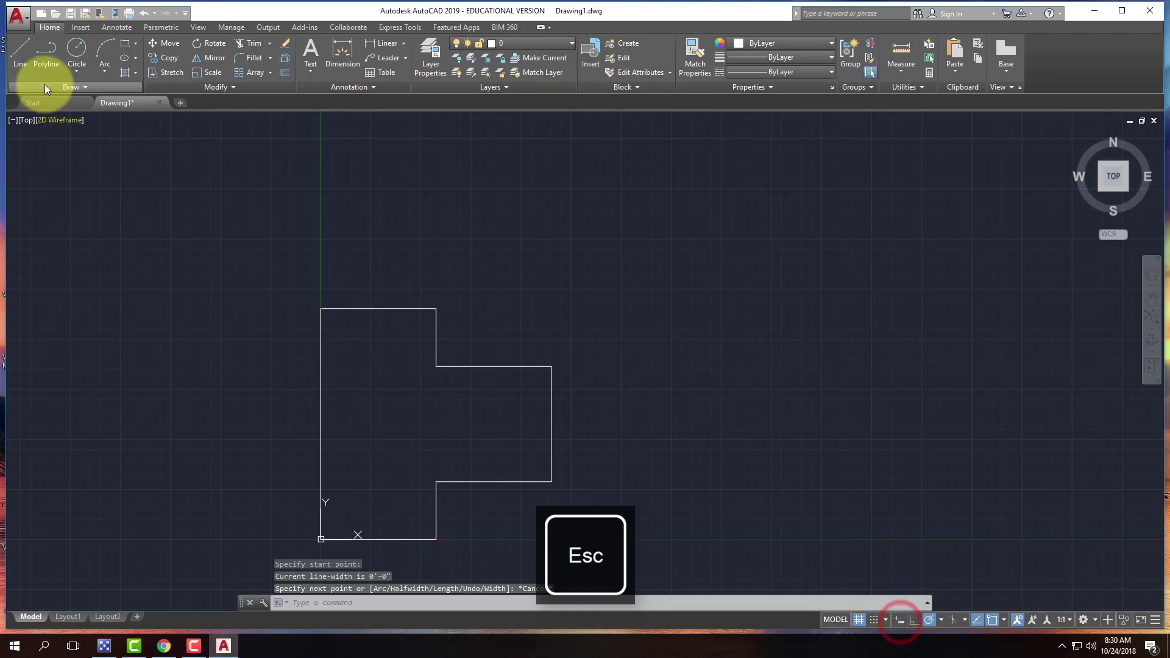
drag(34, 86, 56, 82)
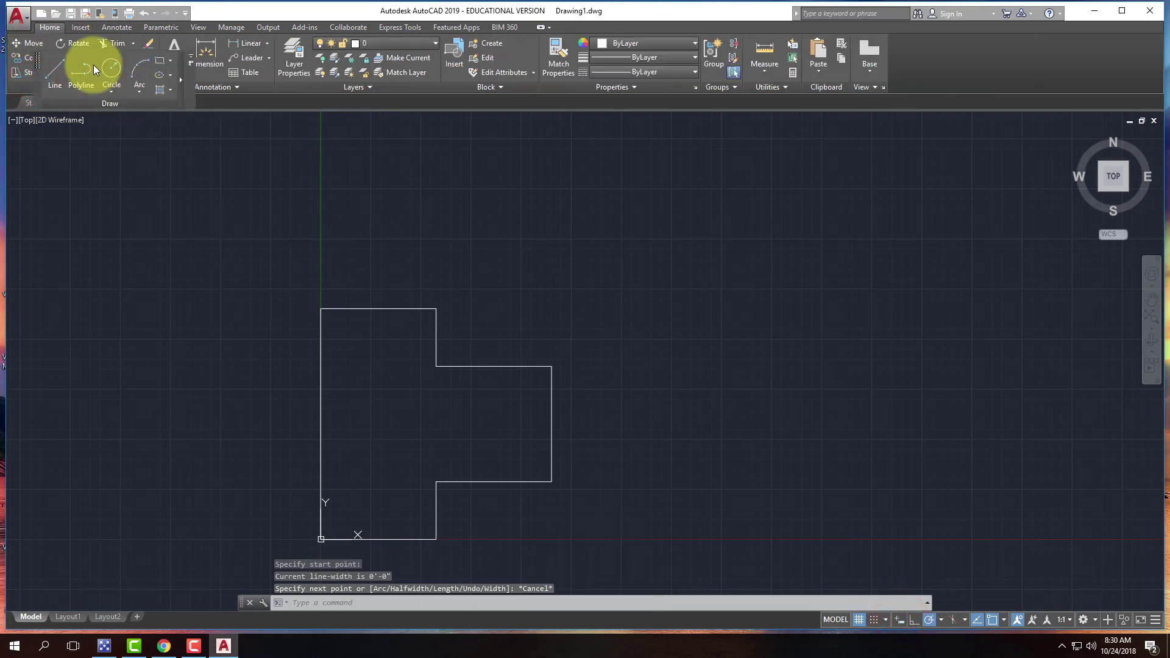
drag(140, 105, 31, 75)
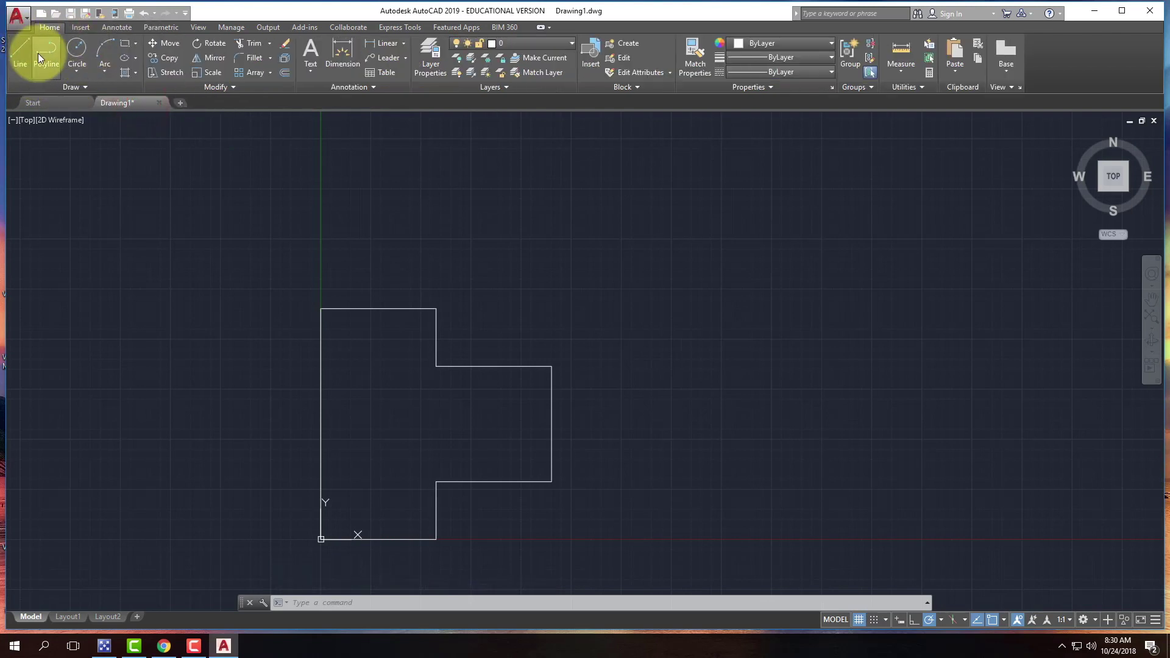
click(38, 53)
click(796, 407)
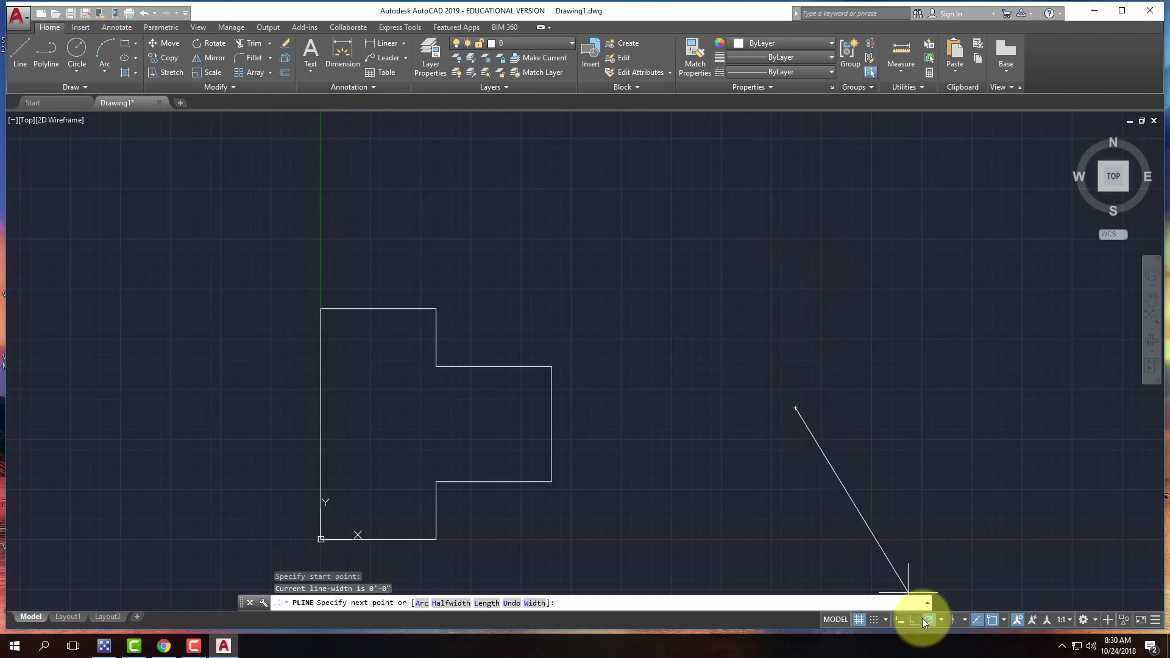
click(900, 619)
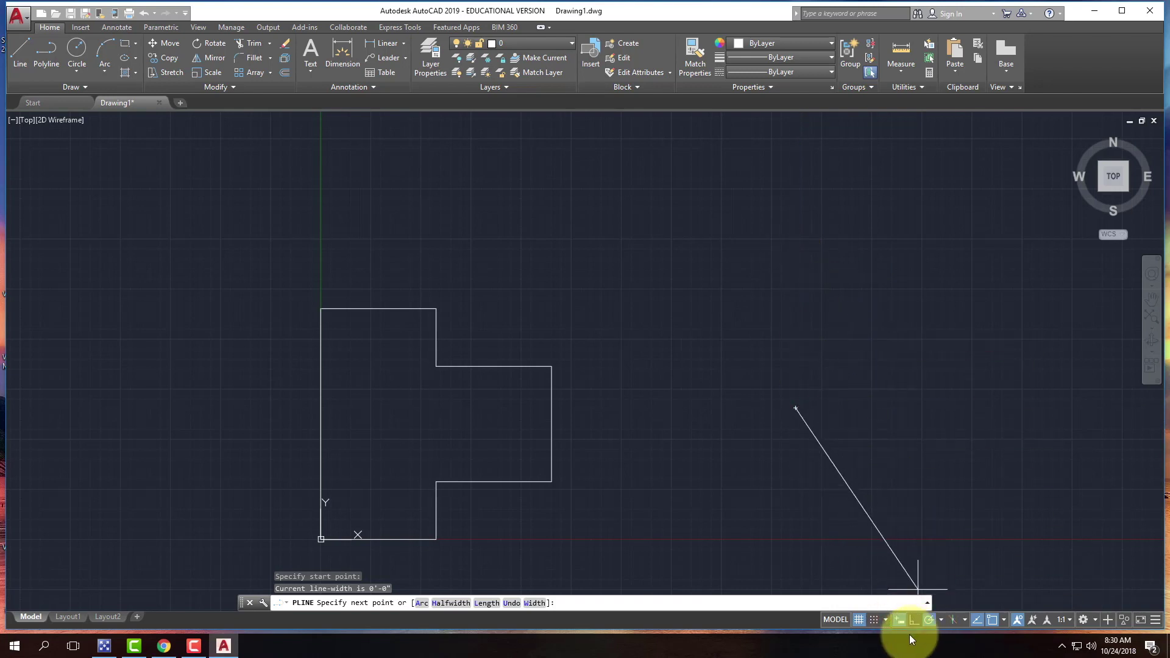
key(Escape)
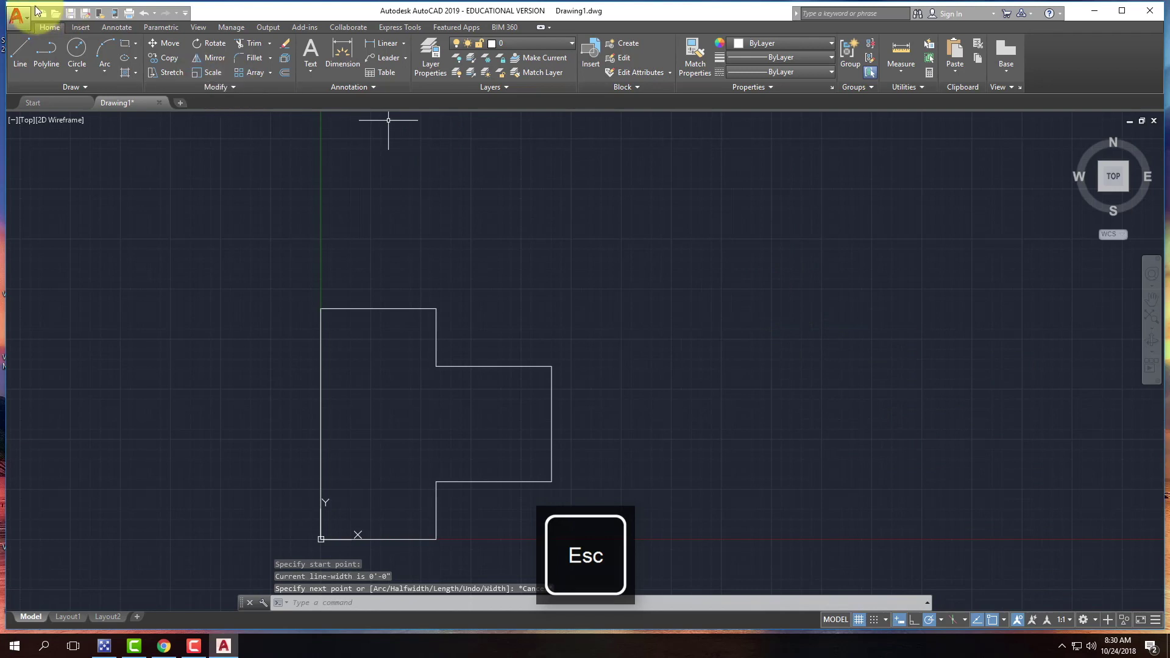
Start a second polyline to the right of the outline with a 24' segment straight up.
click(47, 54)
click(799, 370)
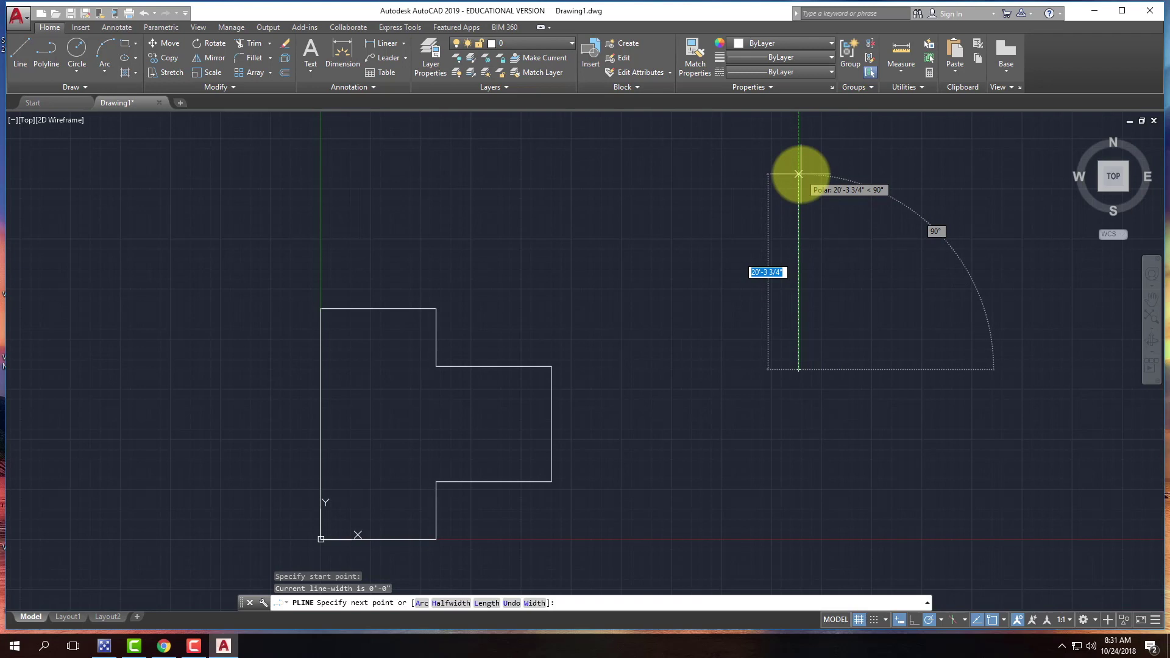
text(24)
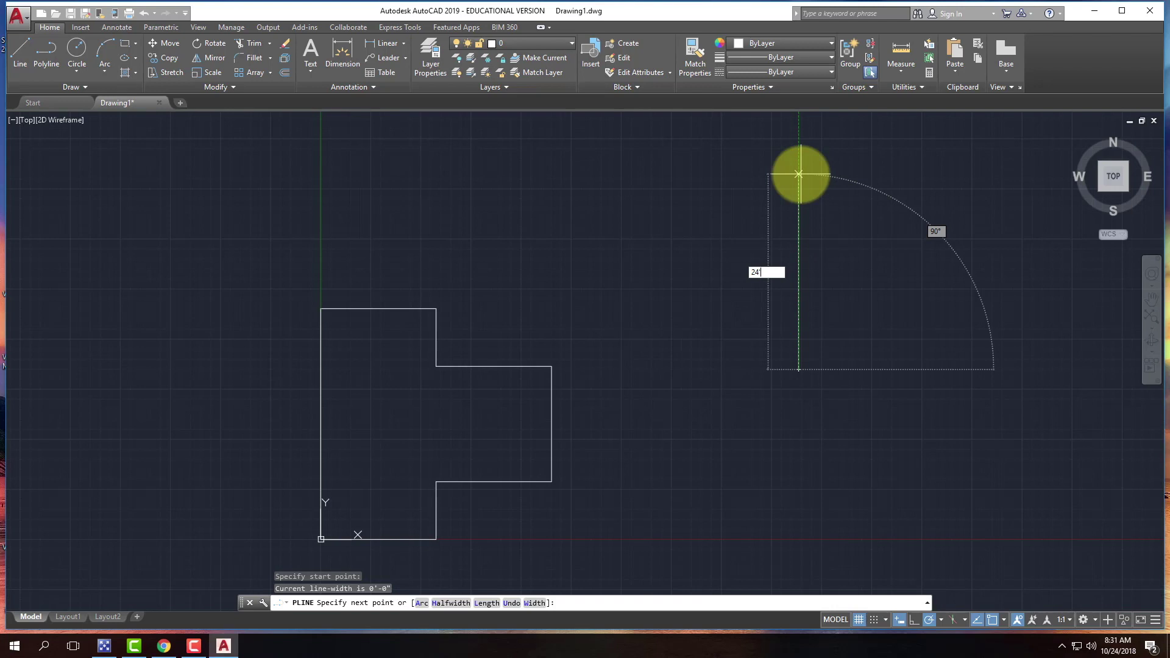
key(Return)
Continue the second polyline with a 12' segment to the right and a 6' segment downward.
scroll(518, 201, down, 6)
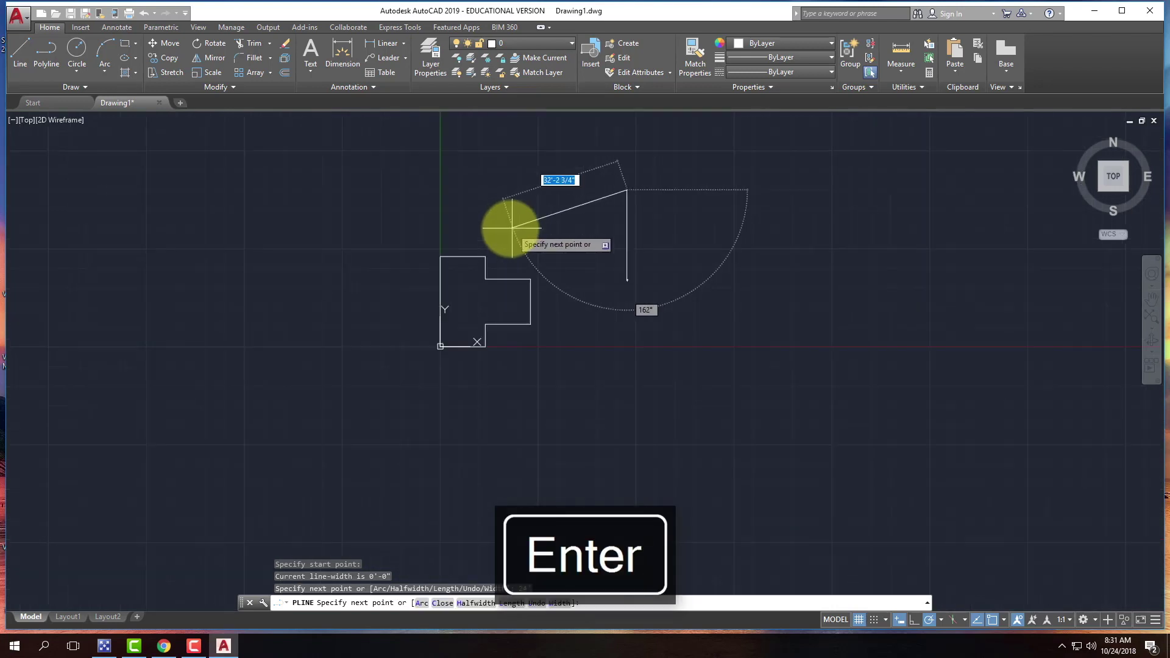
scroll(591, 174, up, 7)
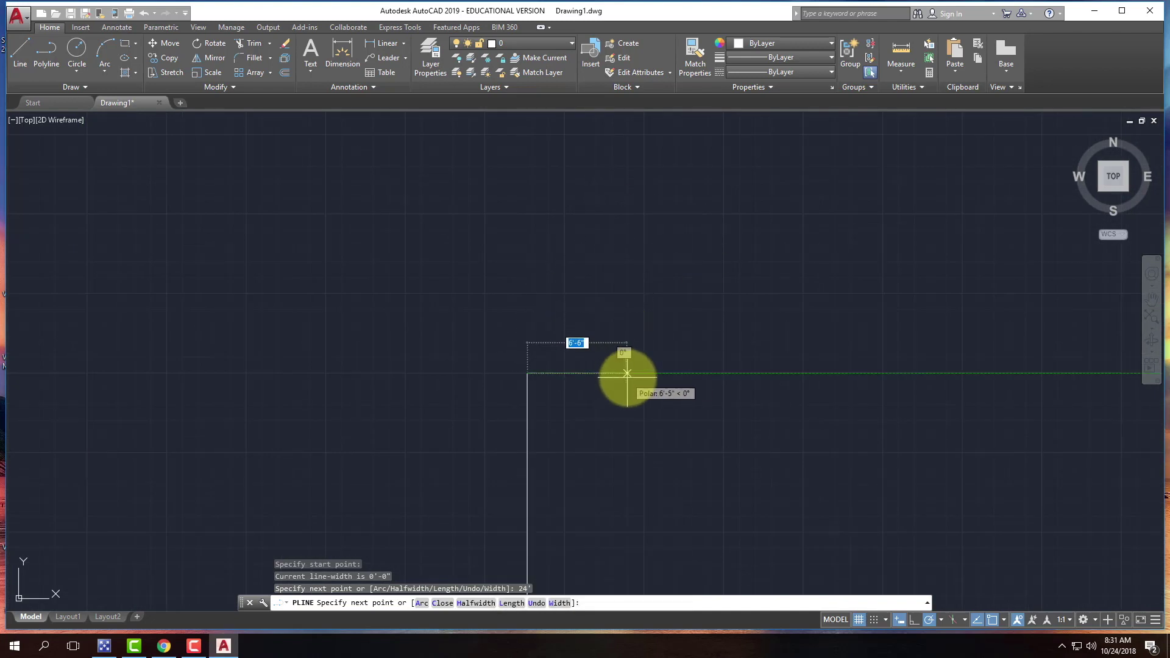
text(12)
key(Return)
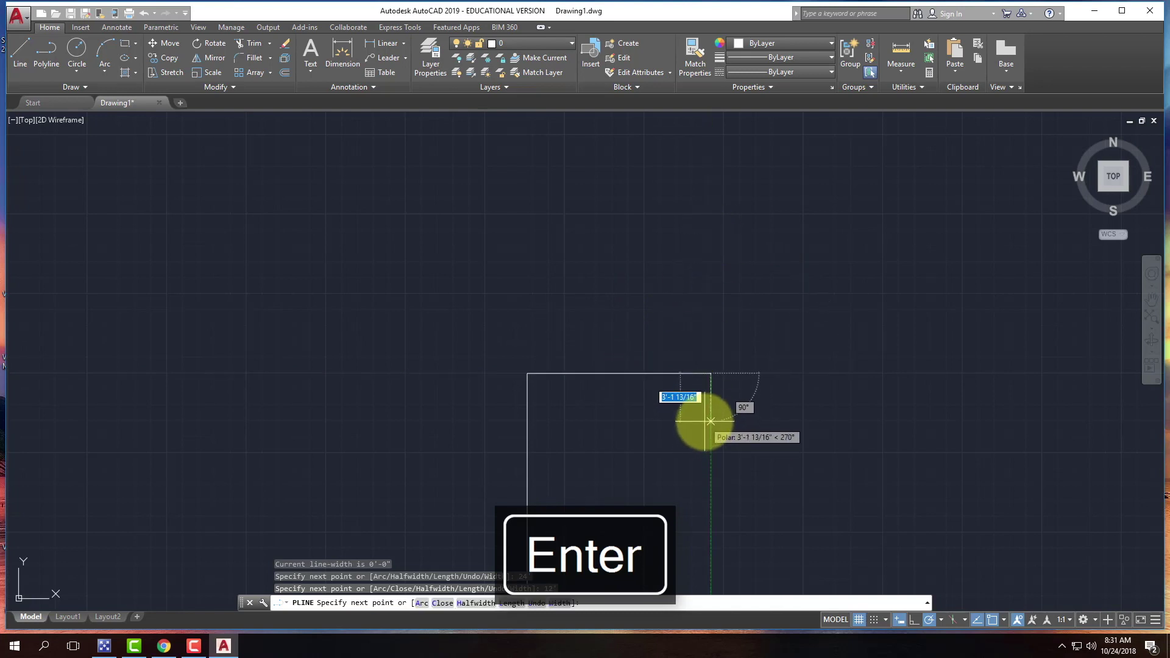
text(6)
key(Return)
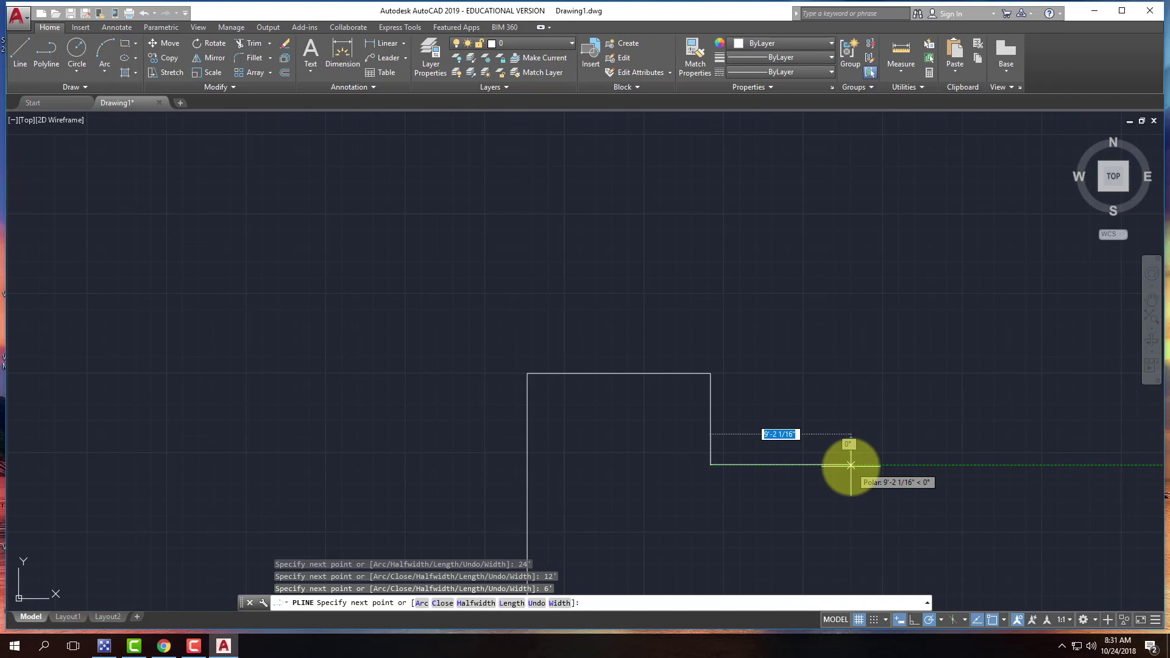
Try locking the next polyline segment to a 45° angle.
key(Tab)
text(45)
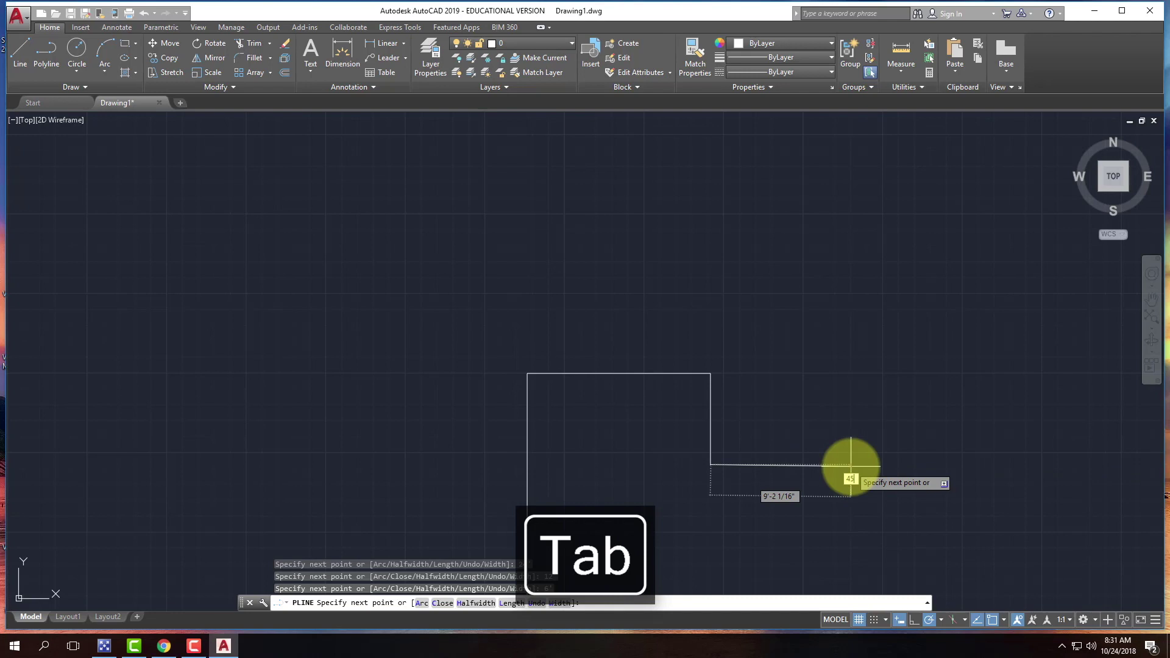
key(Tab)
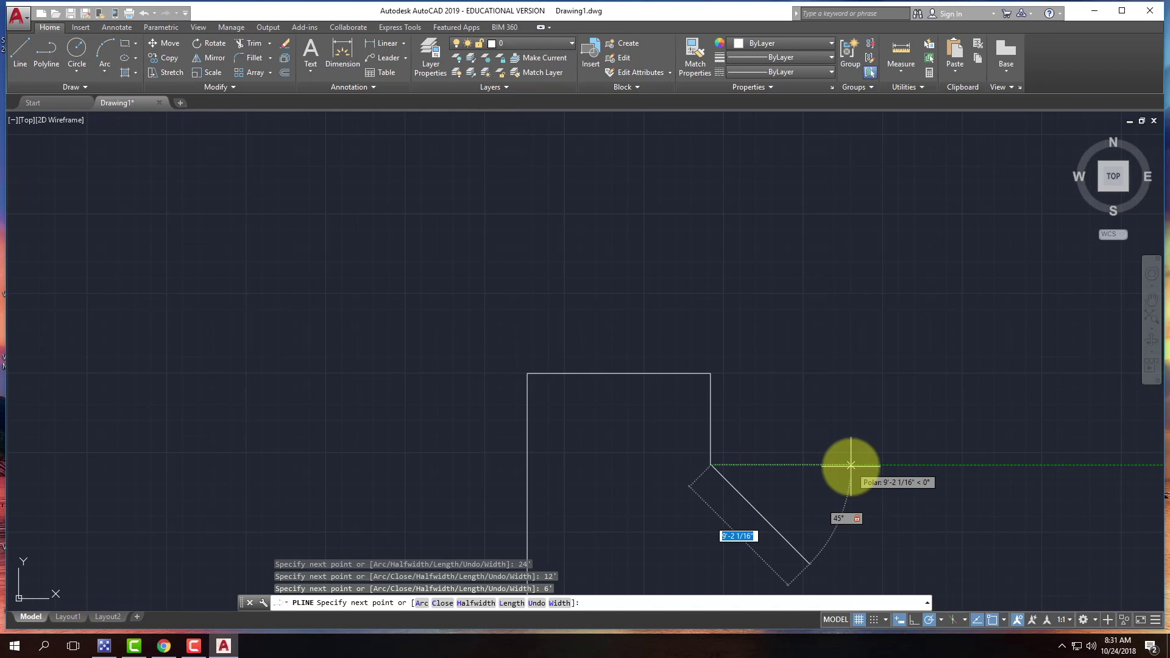
Lock the segment's angle to 0° and set its length to 12'.
key(Tab)
text(0)
key(Tab)
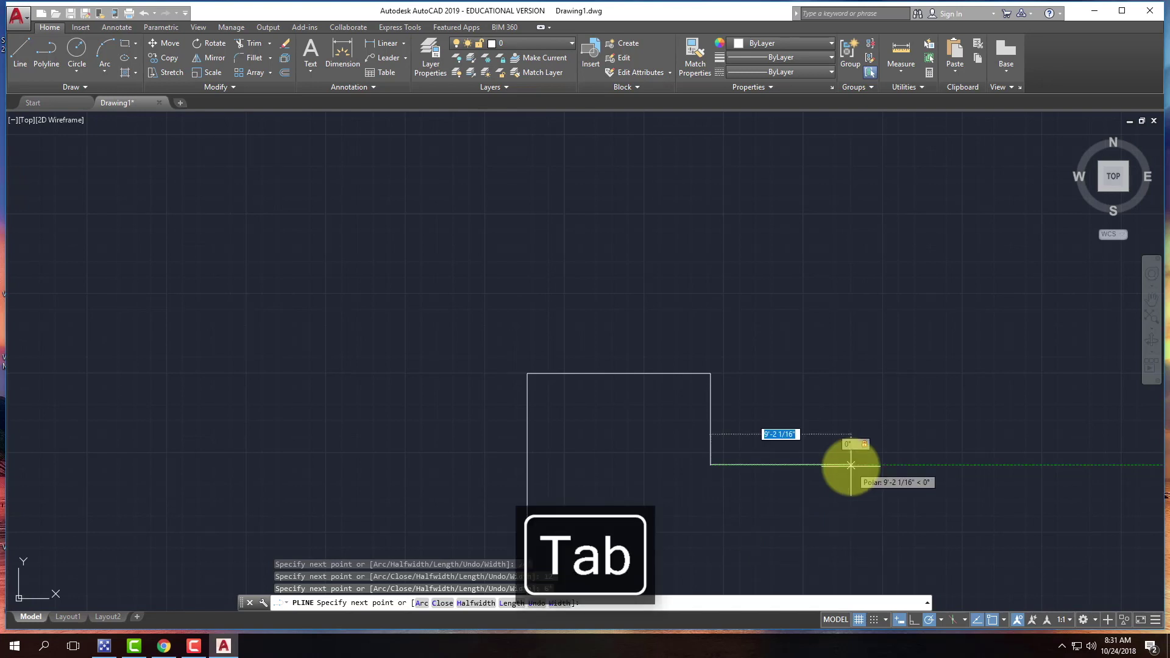
text(1)
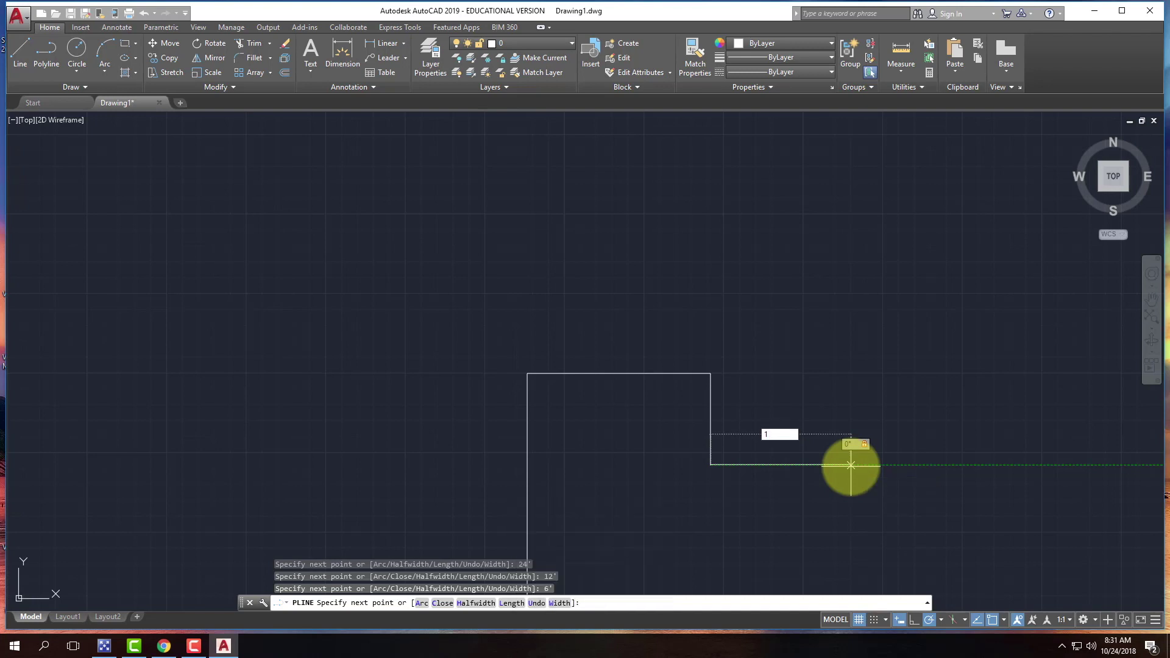
text(2)
key(Return)
Add a 12' segment downward and a 12' segment back to the left.
scroll(932, 361, down, 2)
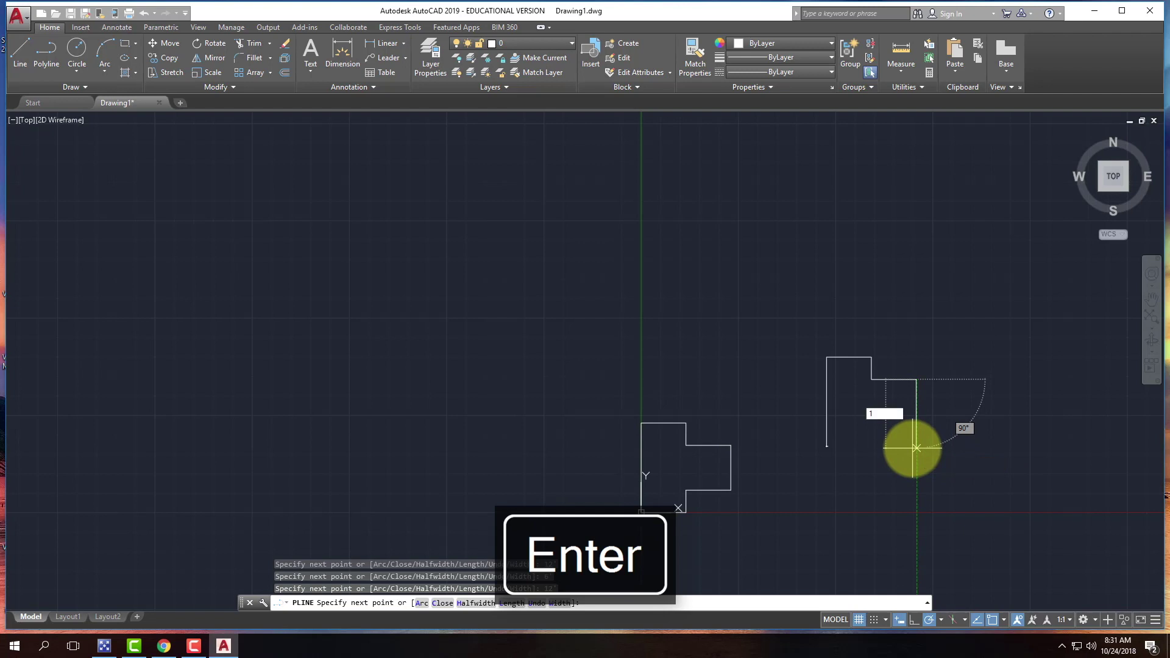
text(12)
key(Return)
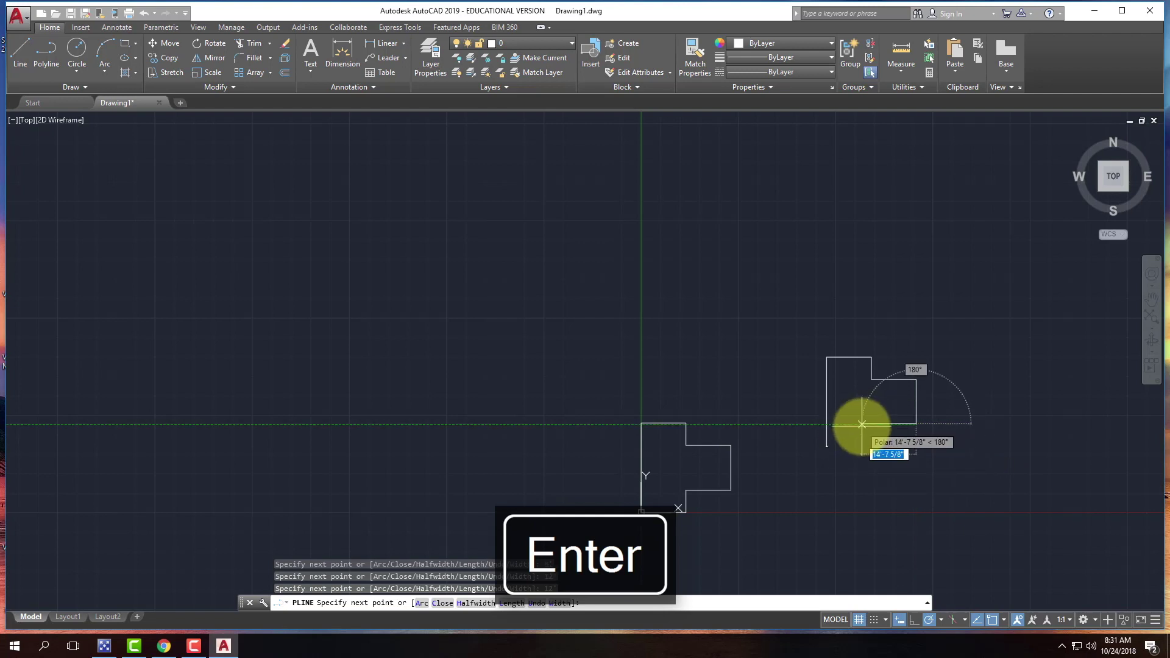
text(12)
key(Return)
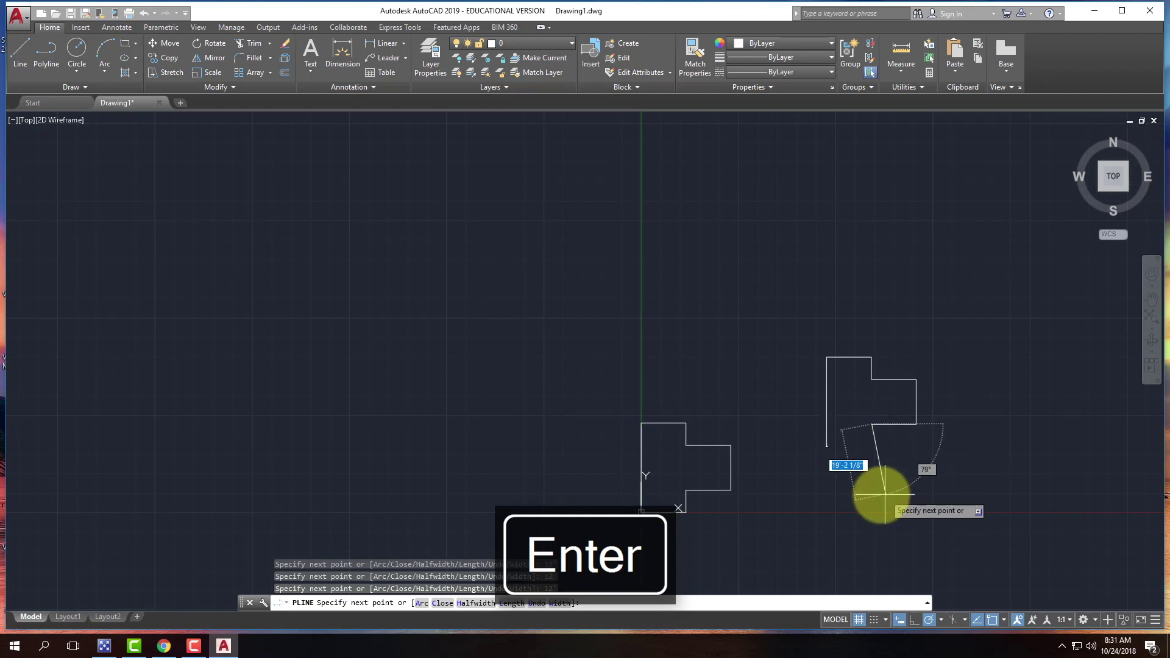
Add a 6' segment downward and close the second polyline to its start point.
text(6)
key(Return)
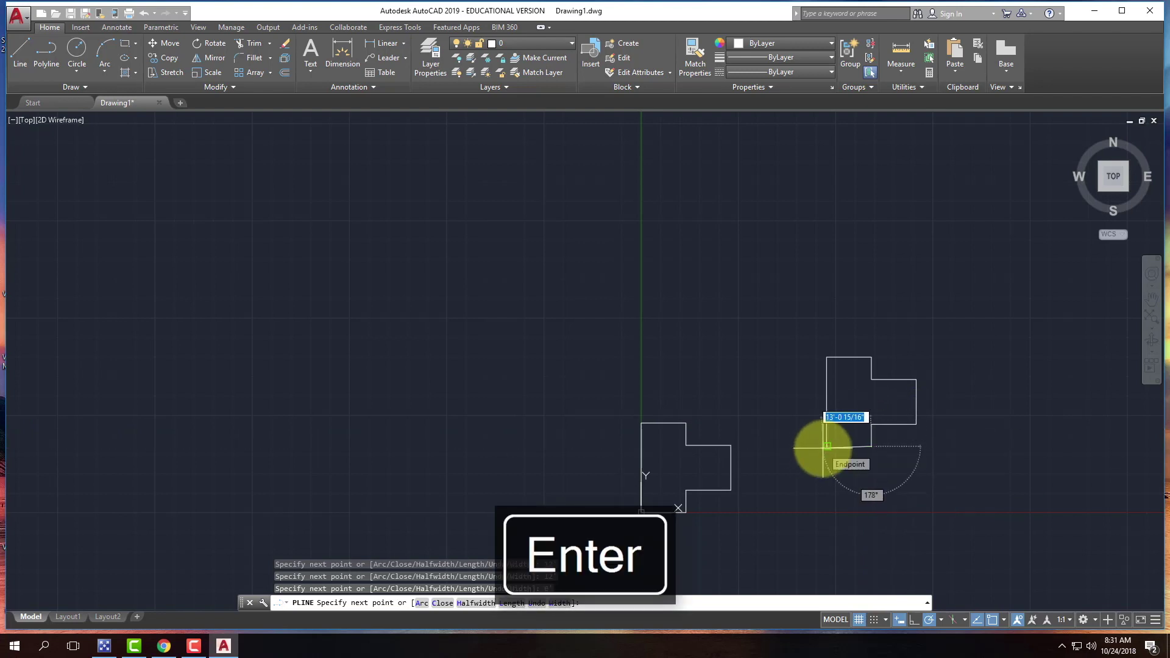
text(c)
key(Return)
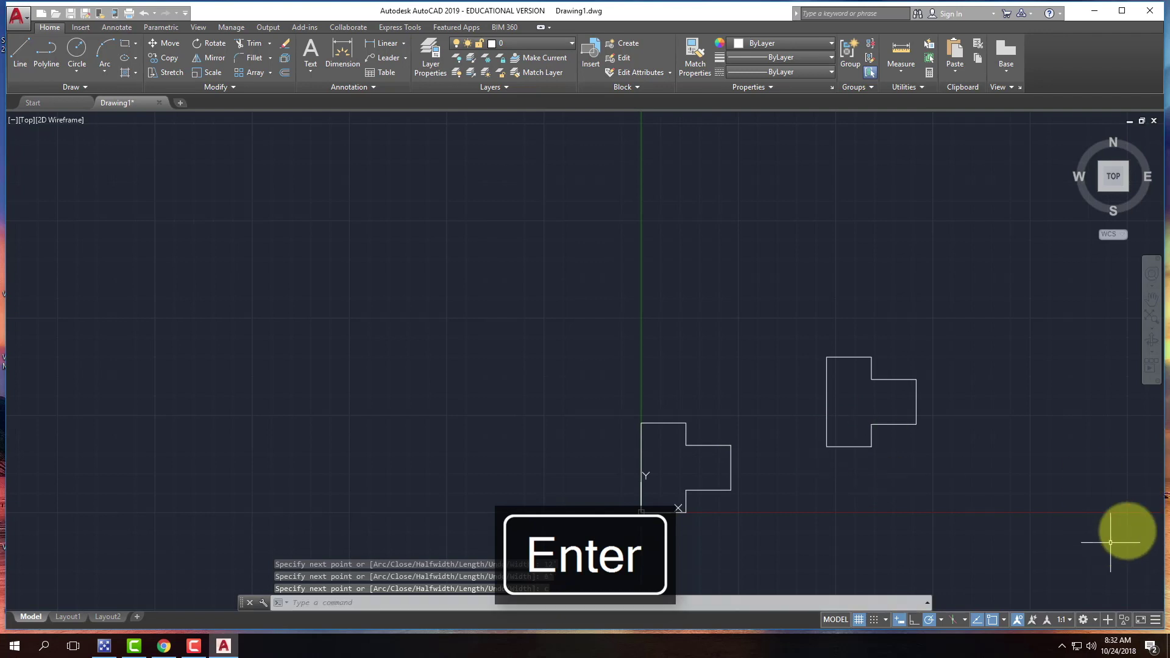
Erase the second floor plan outline, keeping the original one at the origin.
scroll(981, 465, up, 4)
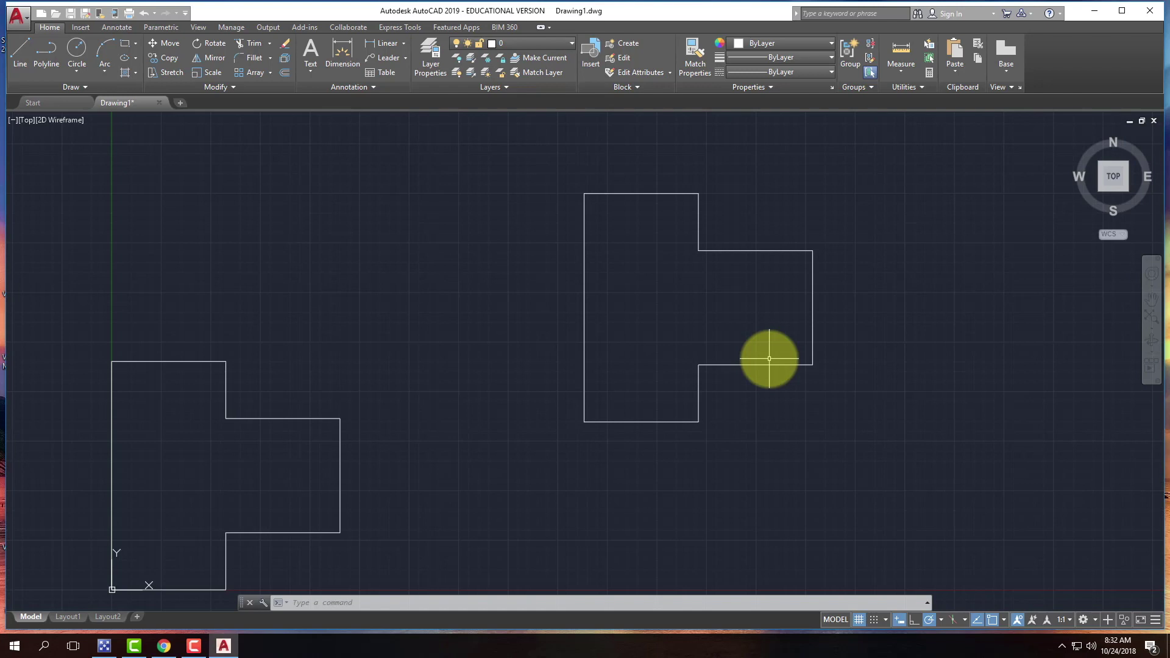
scroll(838, 256, down, 2)
click(881, 381)
click(658, 177)
key(Delete)
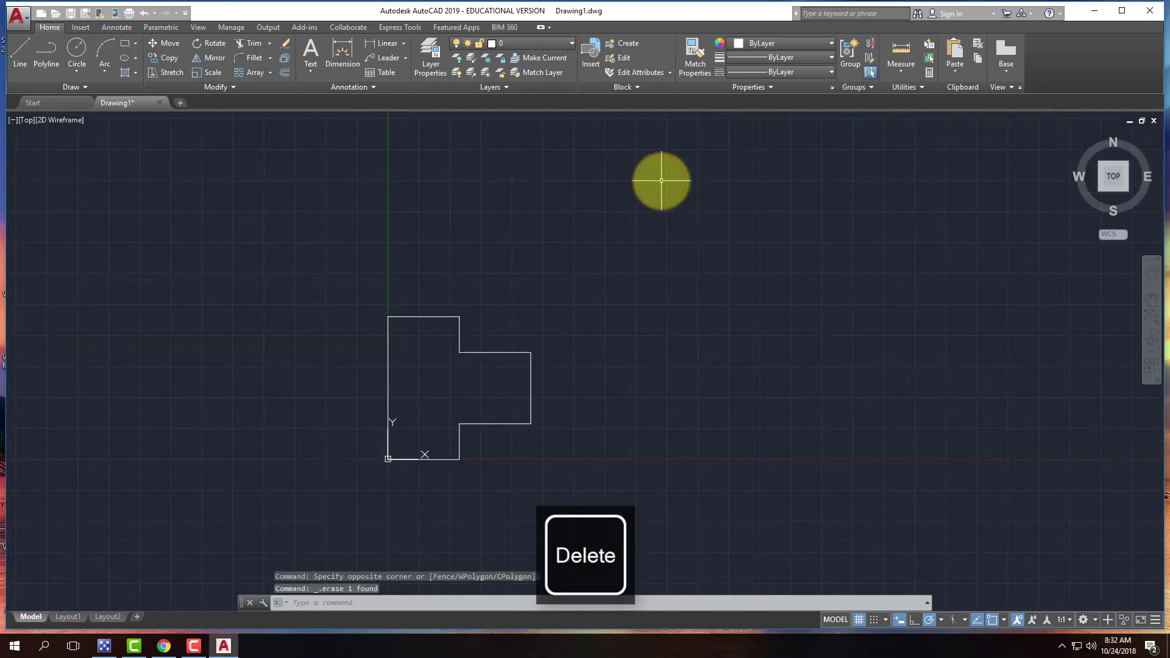
Offset the floor plan outline 6" toward its inside.
click(432, 317)
scroll(421, 364, up, 4)
scroll(421, 364, up, 2)
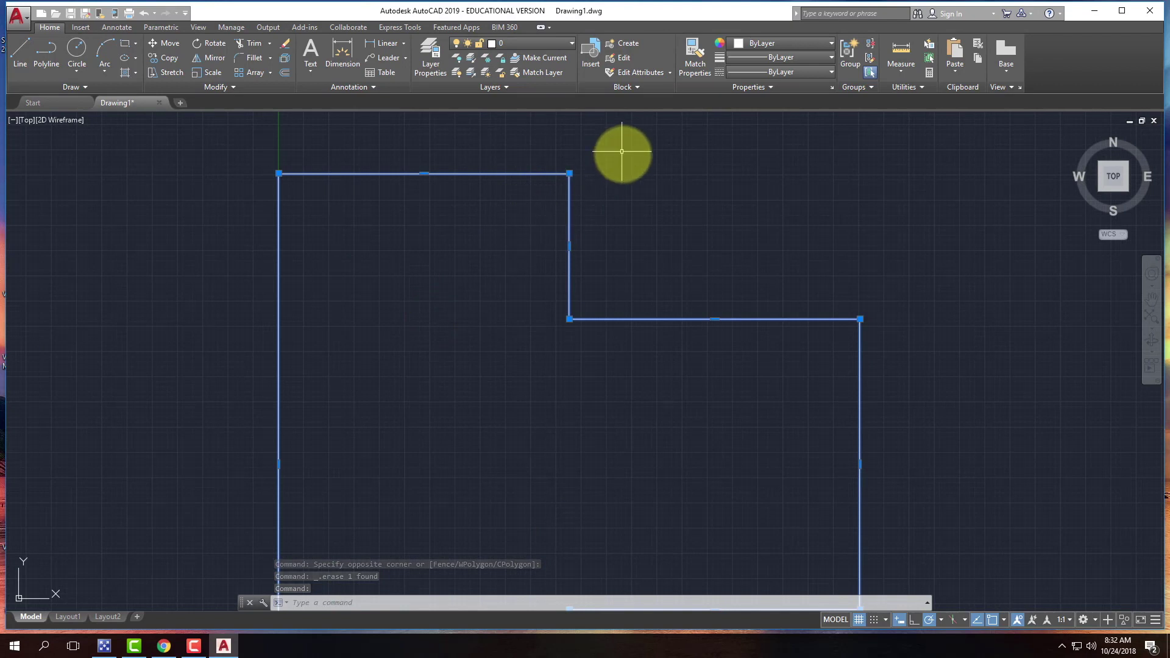
key(Escape)
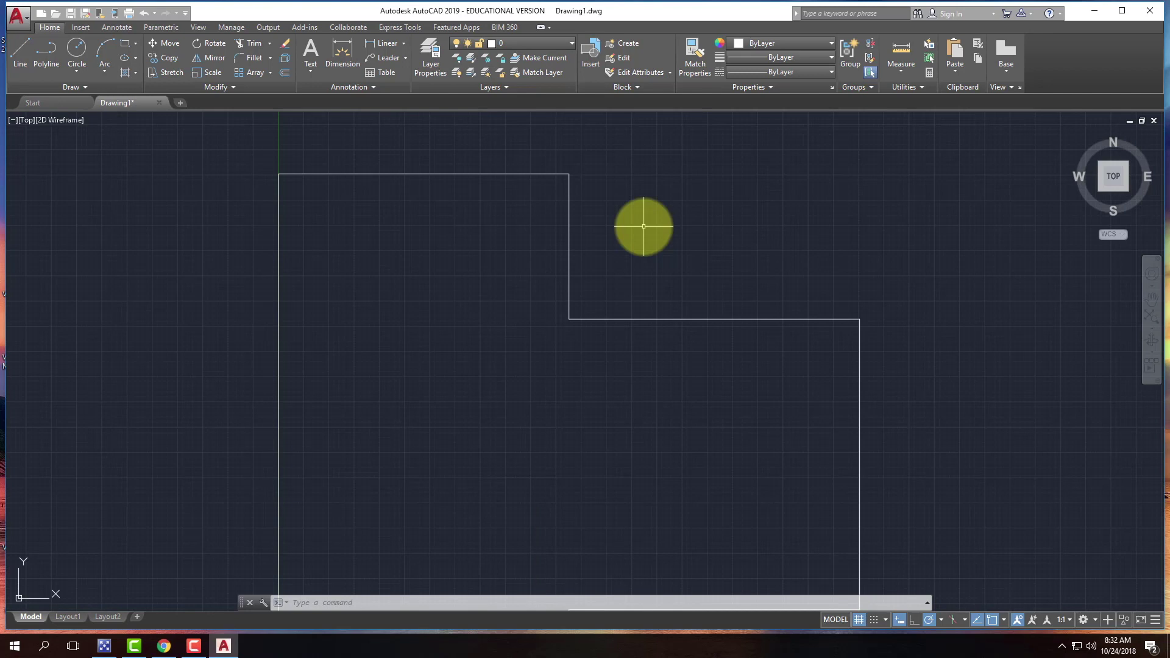
click(284, 75)
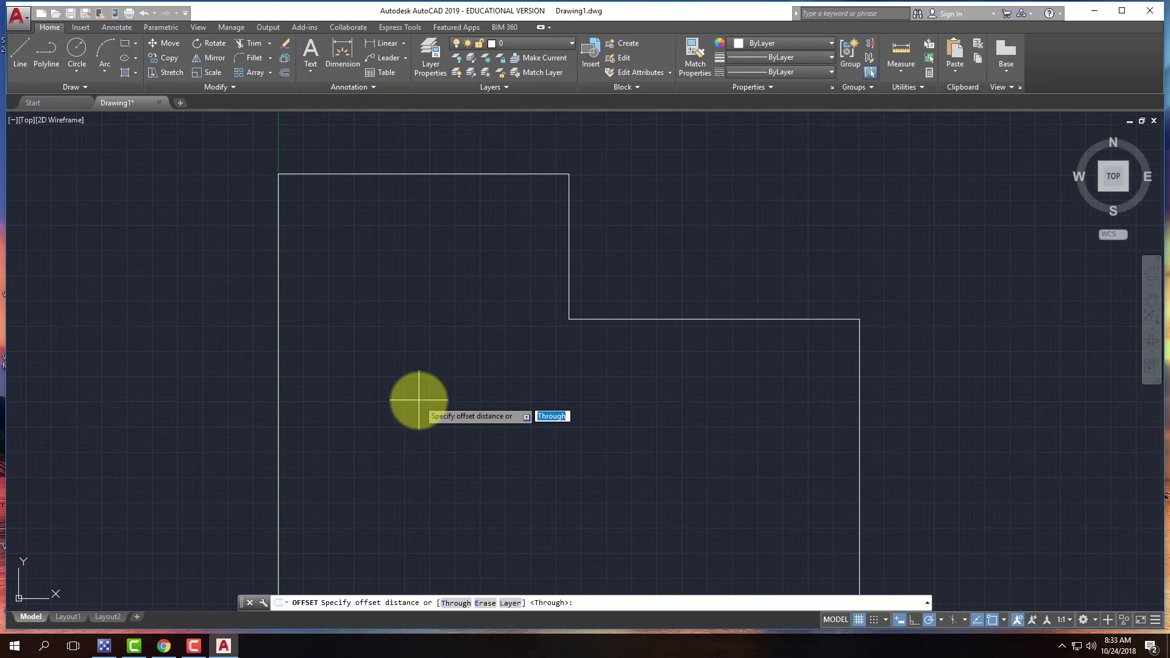
text(6)
key(Return)
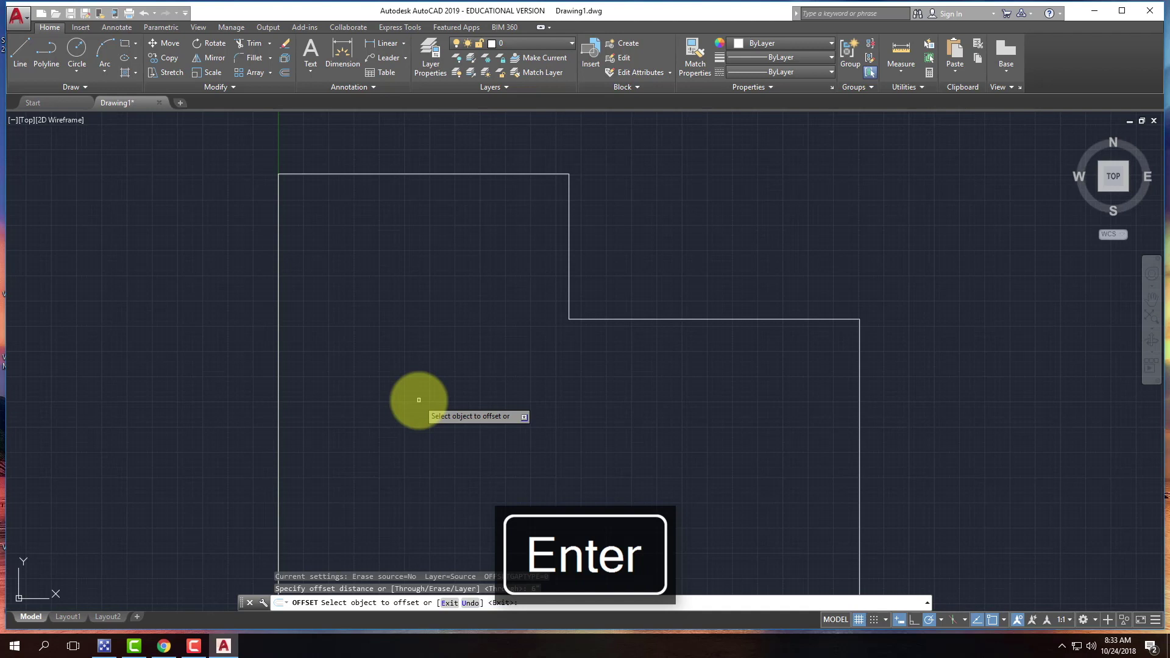
click(460, 174)
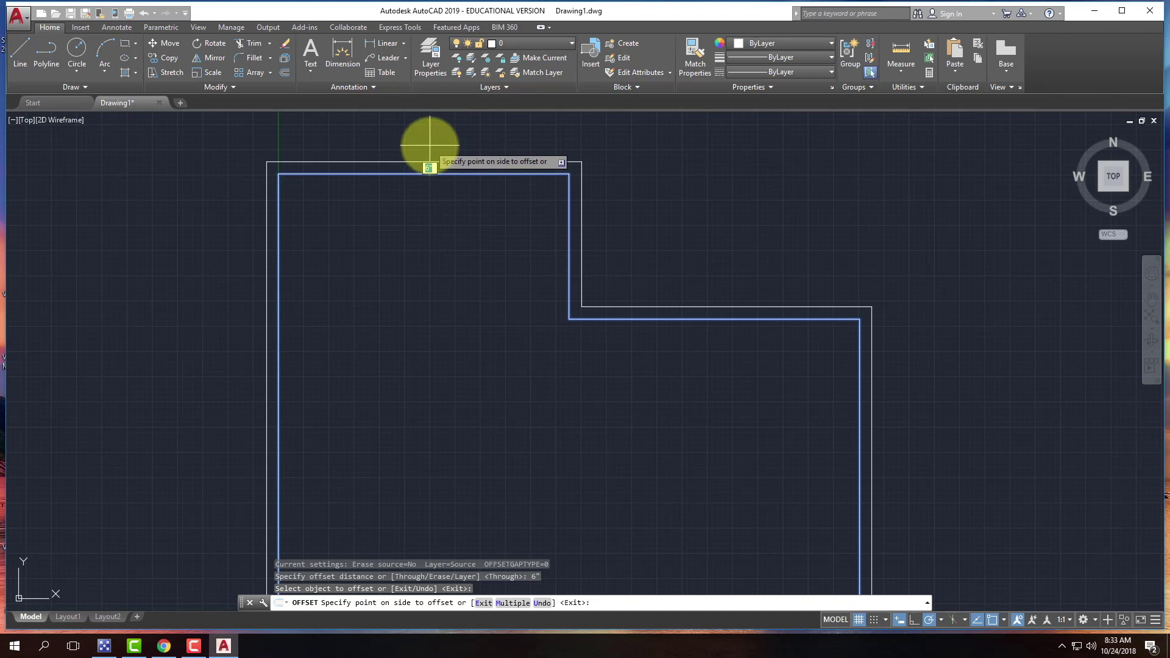
click(427, 291)
scroll(378, 225, down, 4)
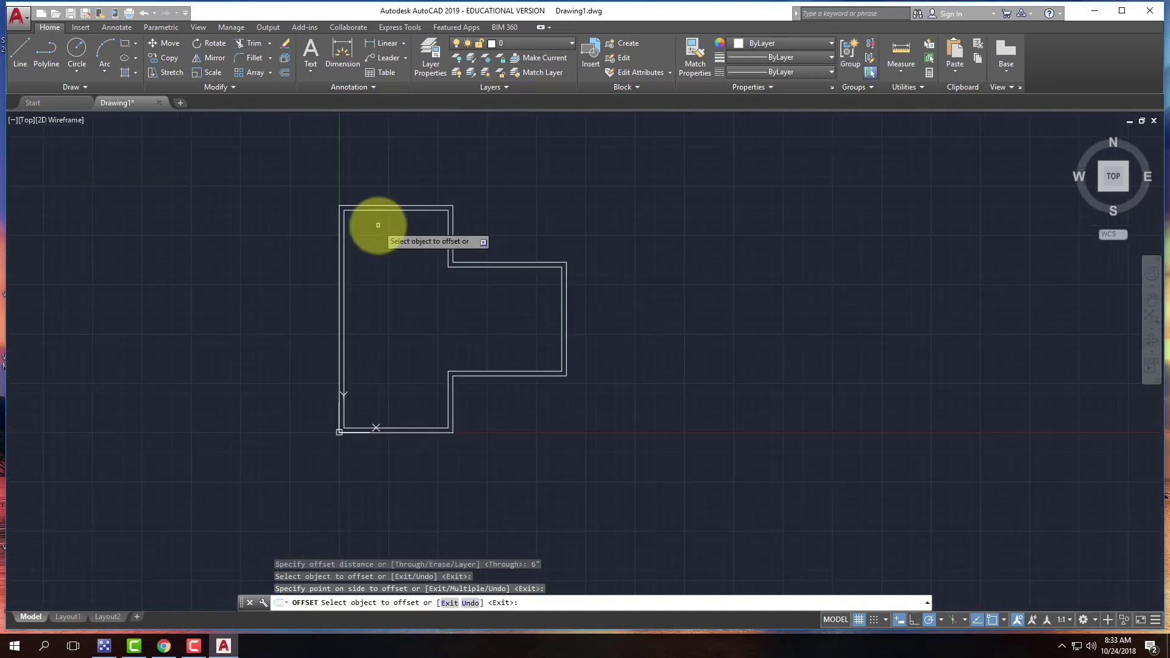
scroll(378, 225, down, 2)
scroll(387, 357, up, 4)
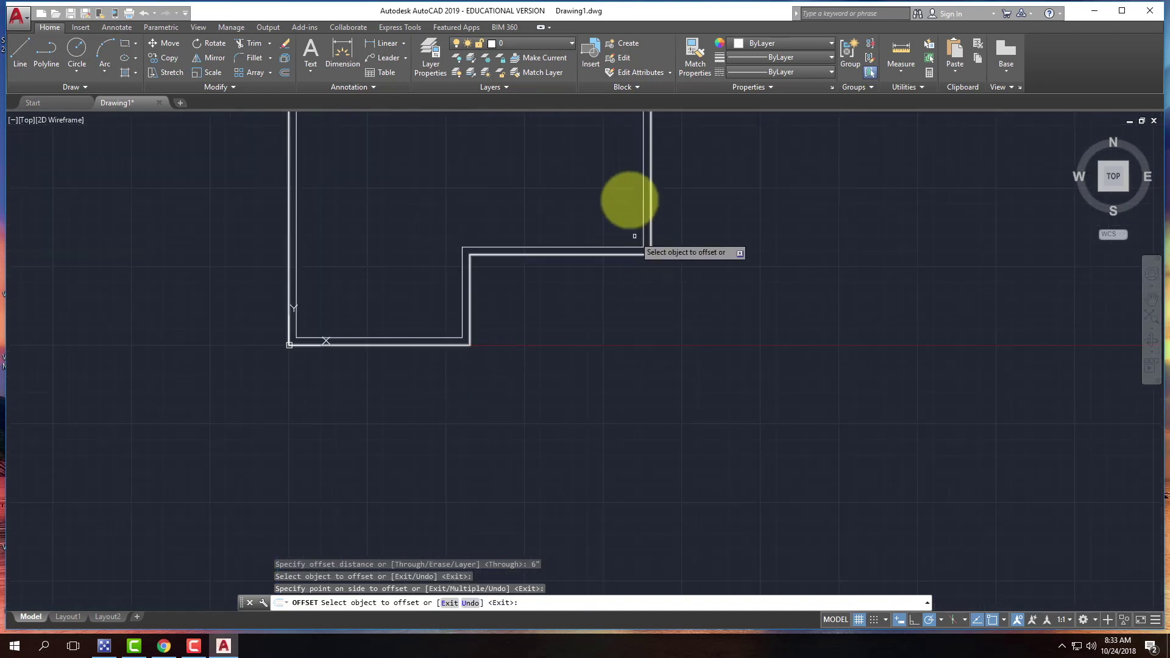
scroll(444, 392, down, 2)
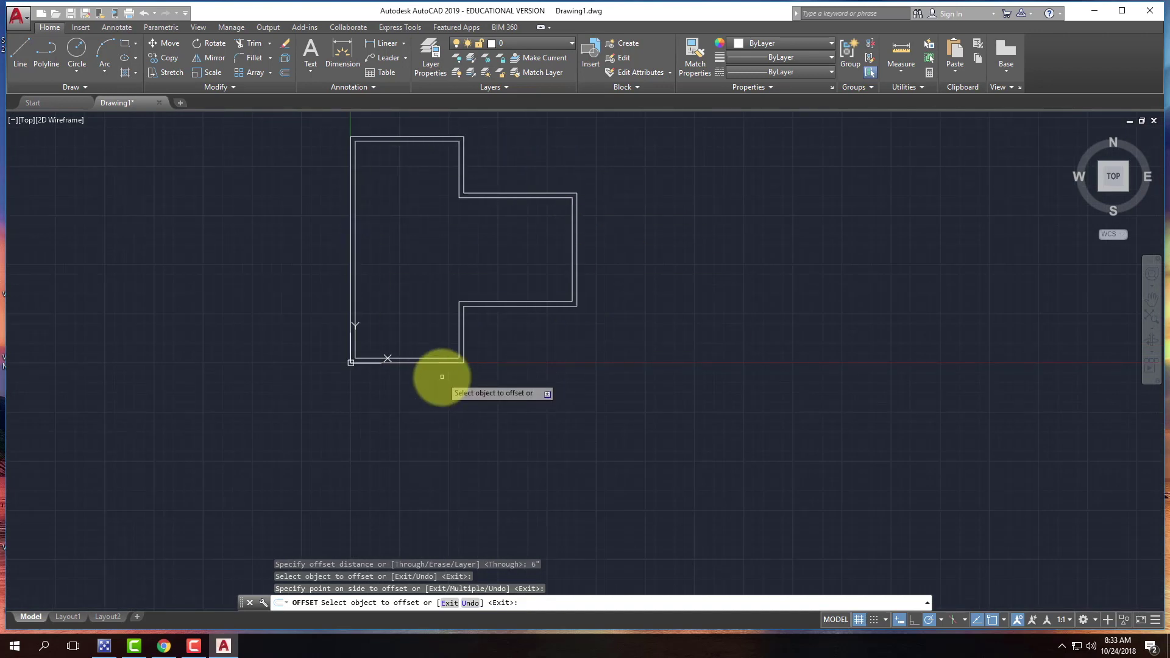
key(Return)
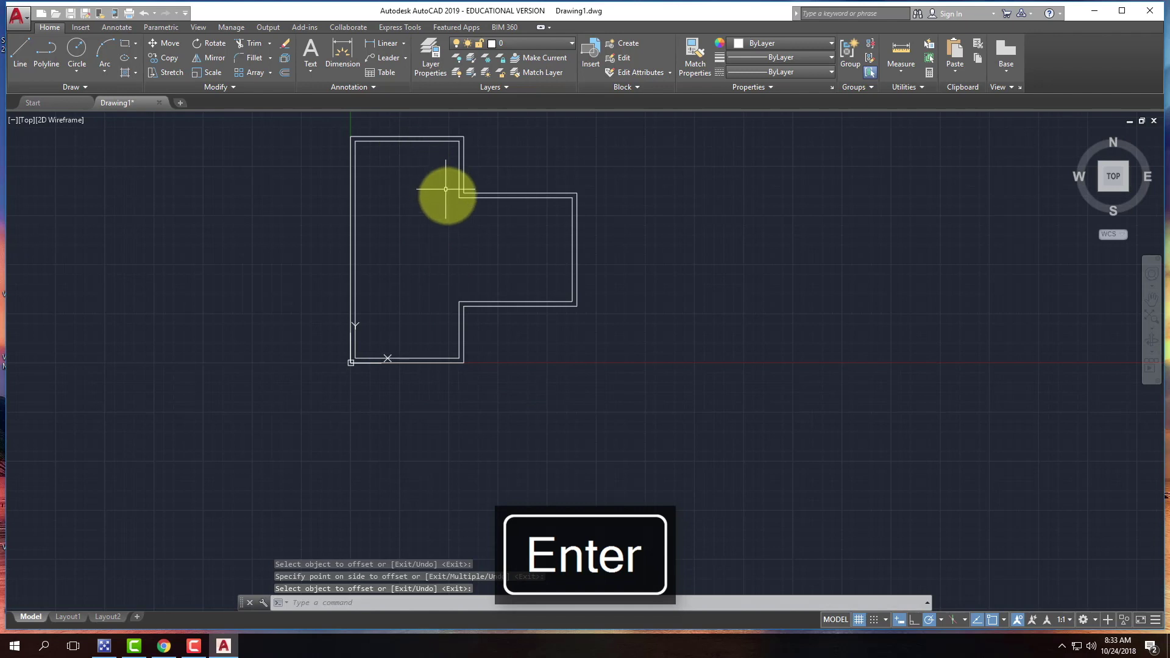
Erase the inner offset outline, keeping the outer floor plan polyline.
click(458, 195)
mouse_move(459, 198)
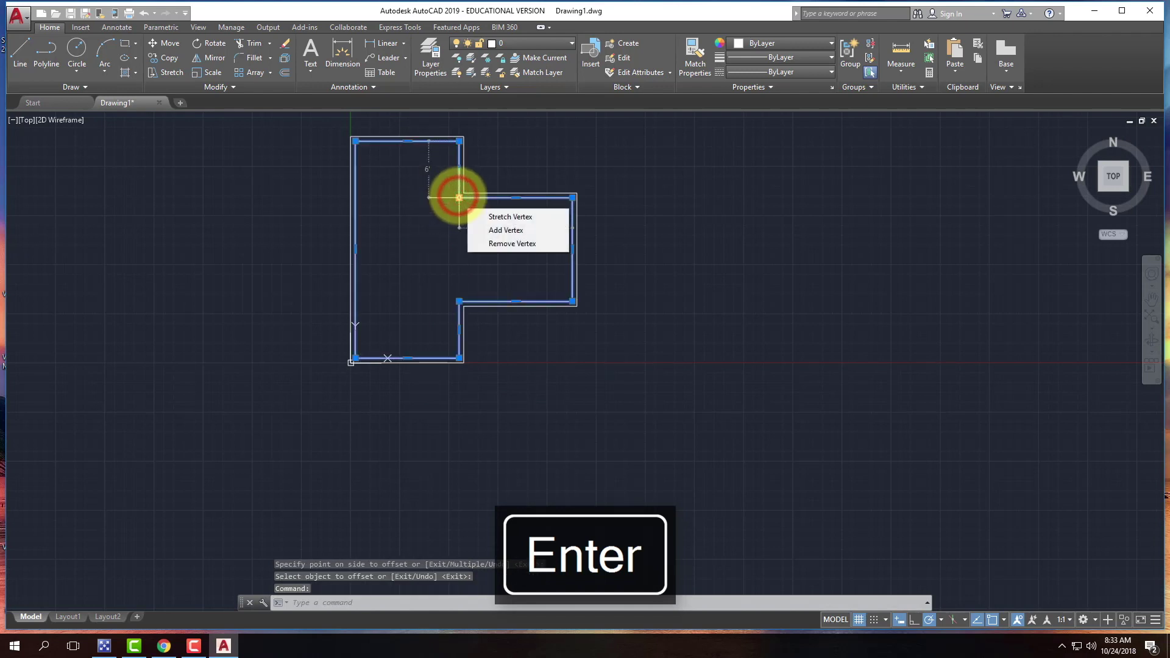
key(Delete)
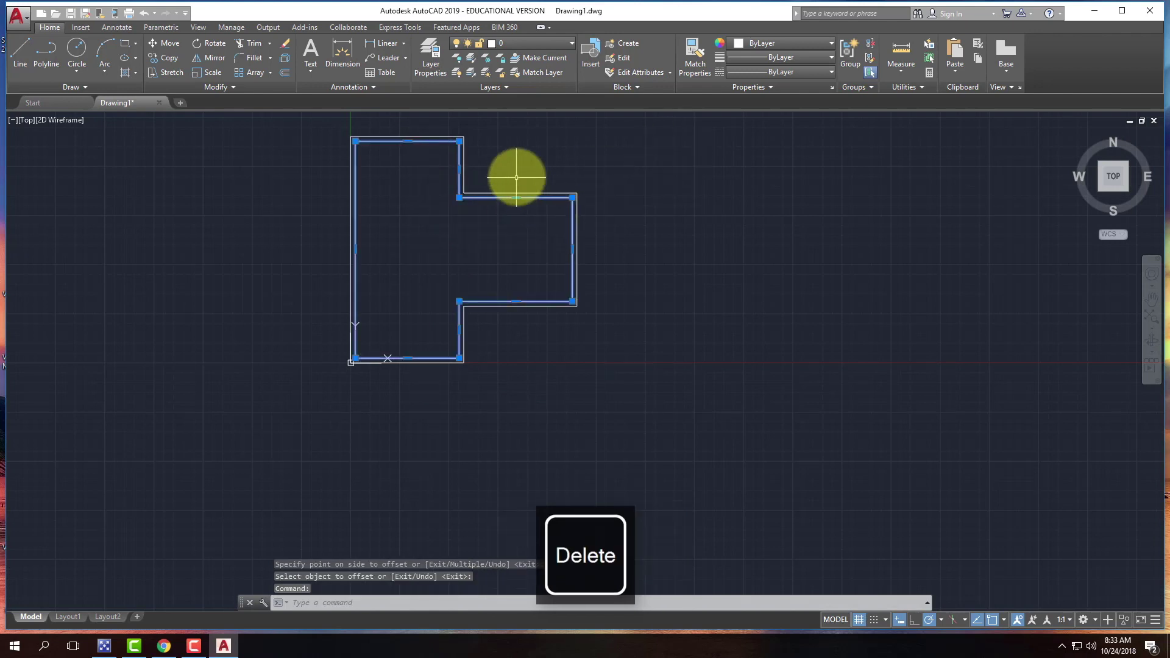
key(Delete)
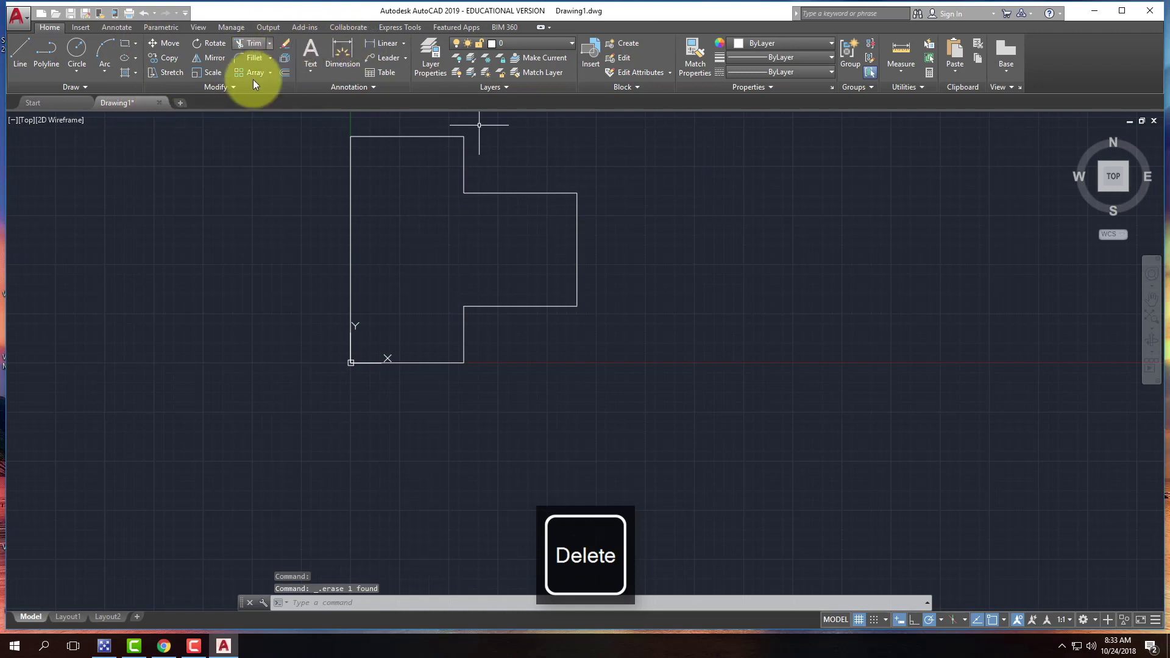
Offset the outer floor plan polyline inward again at the 6" distance to form the wall thickness.
click(285, 72)
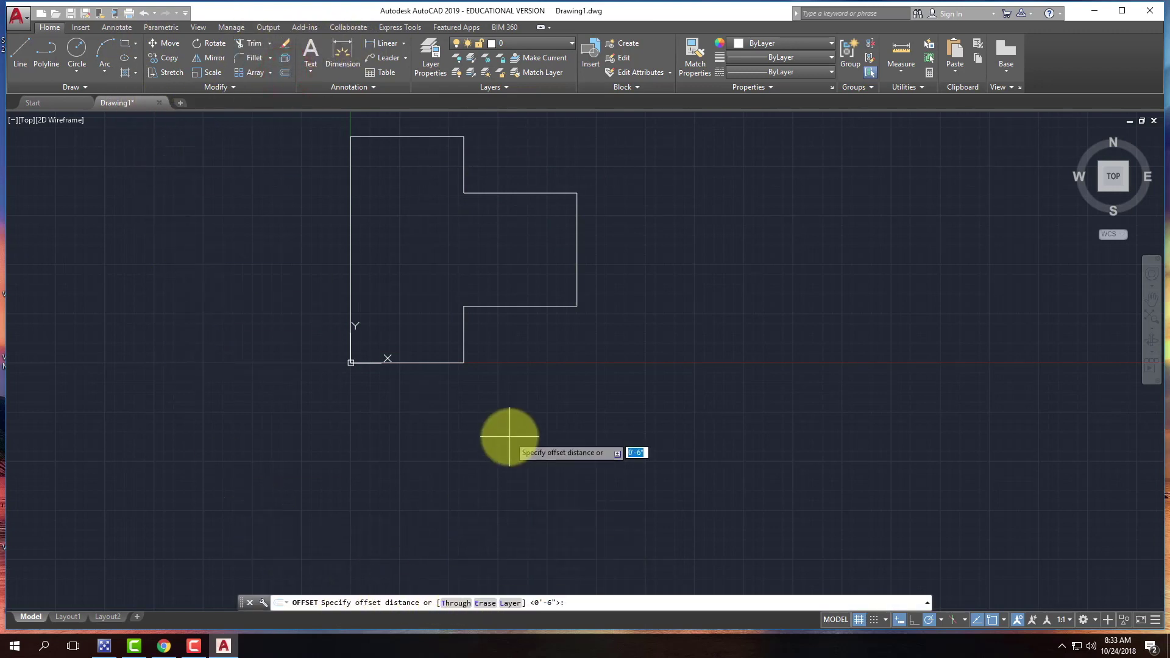
key(Return)
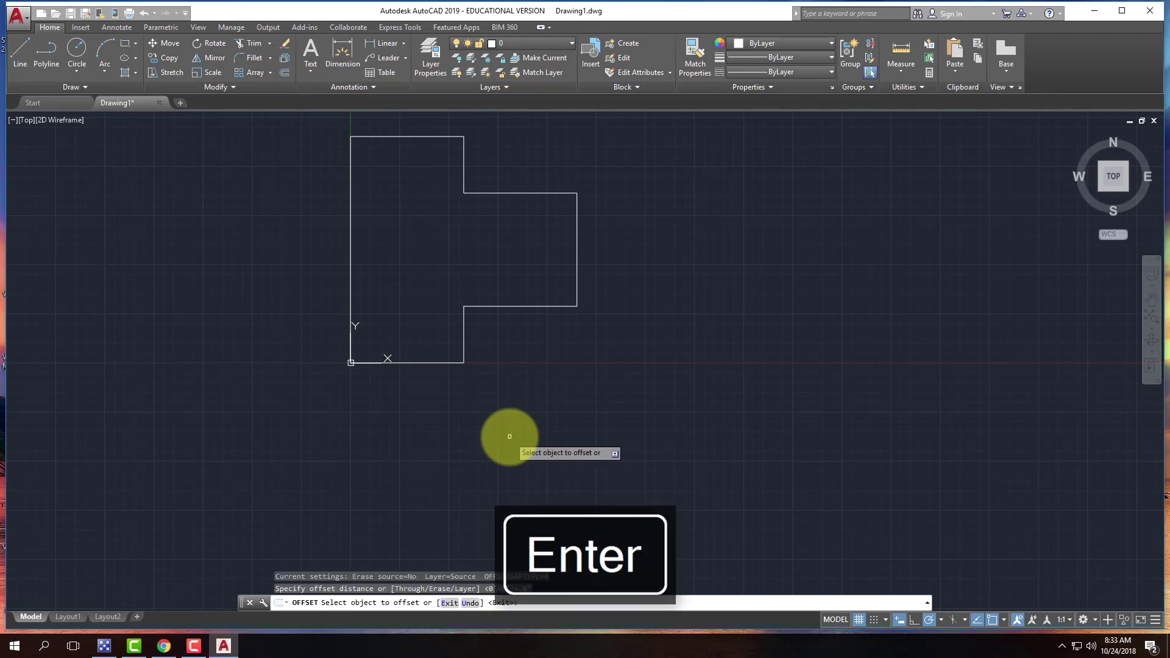
click(402, 137)
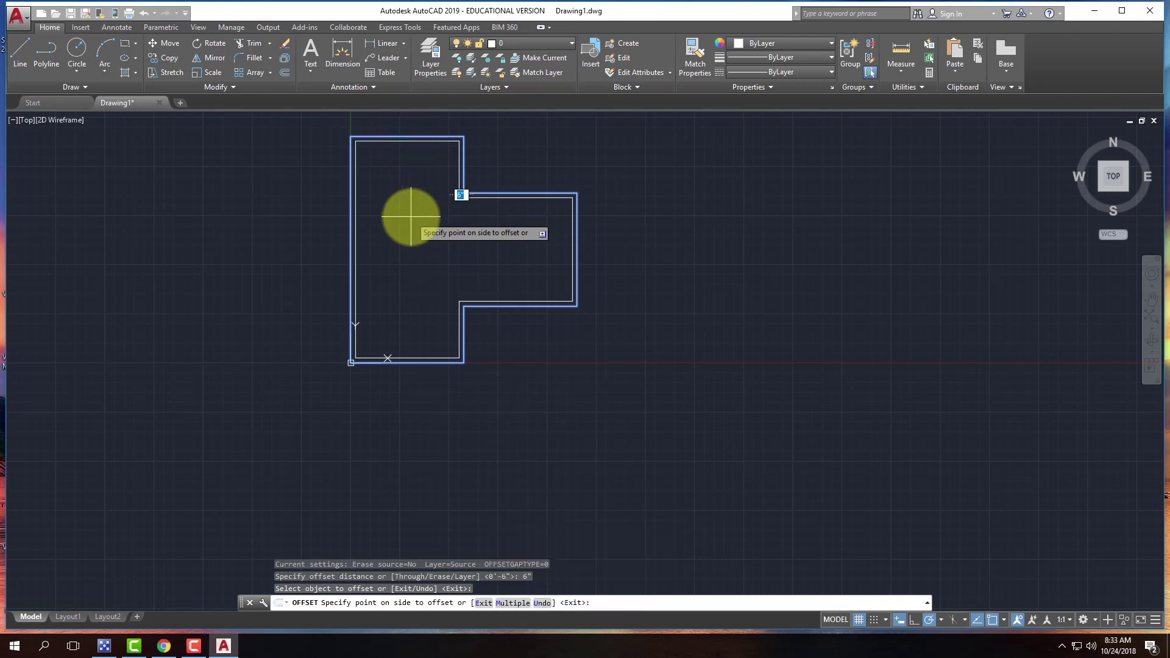
click(419, 257)
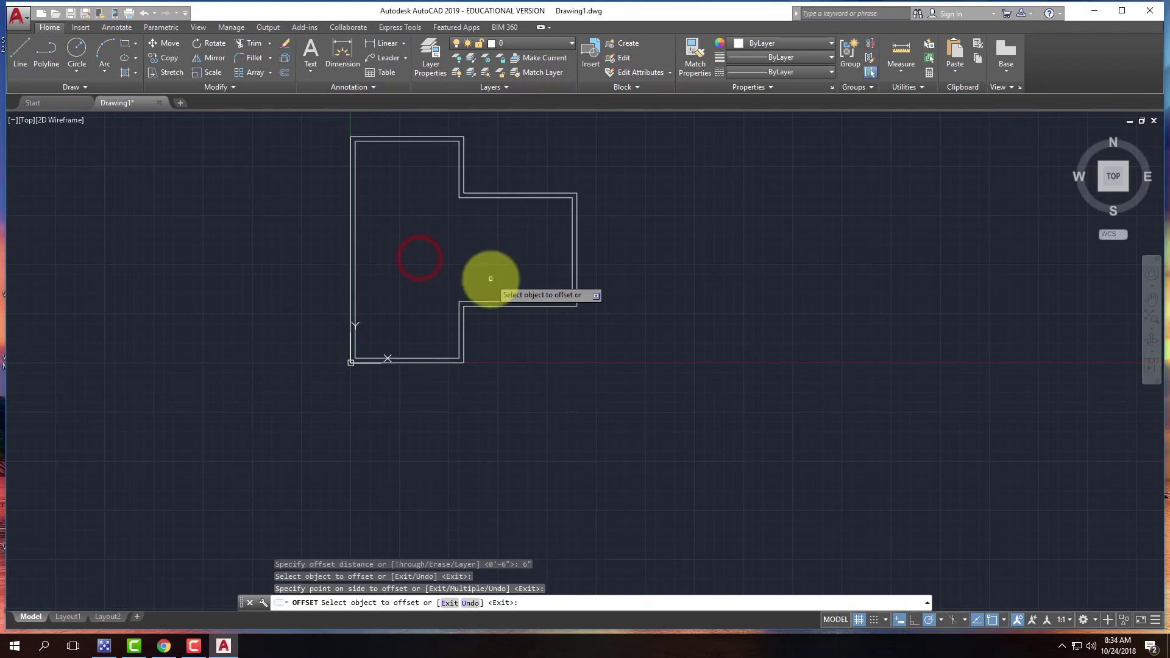
key(Return)
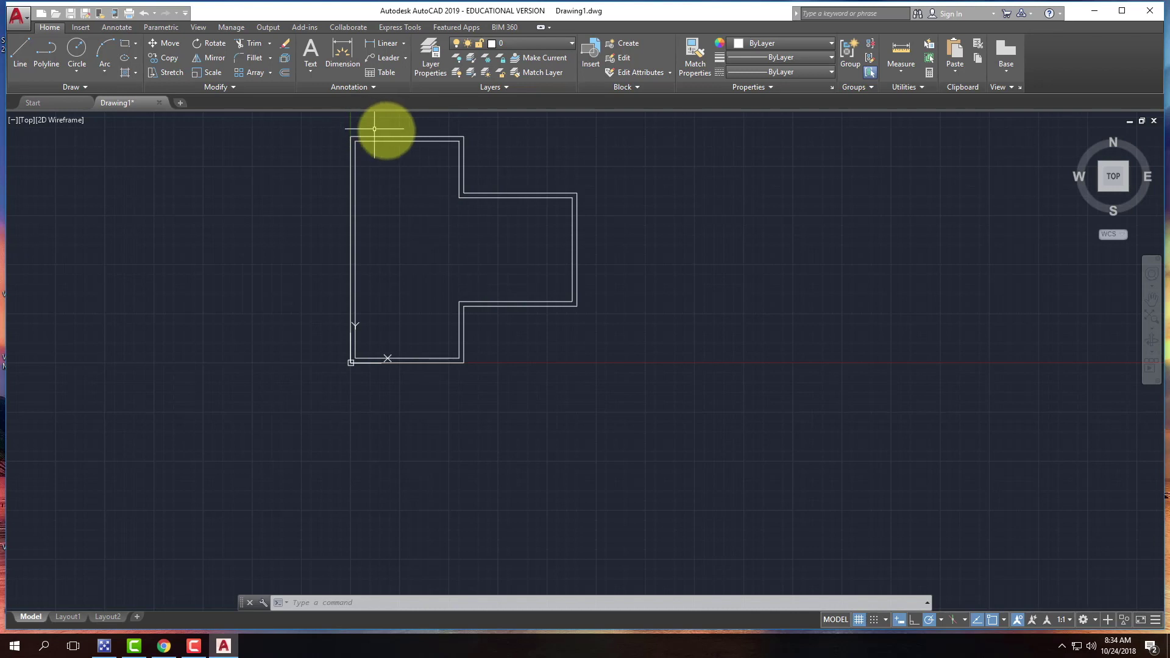
Start a line at the upper wall and turn on the Midpoint and Perpendicular object snaps.
scroll(392, 118, up, 8)
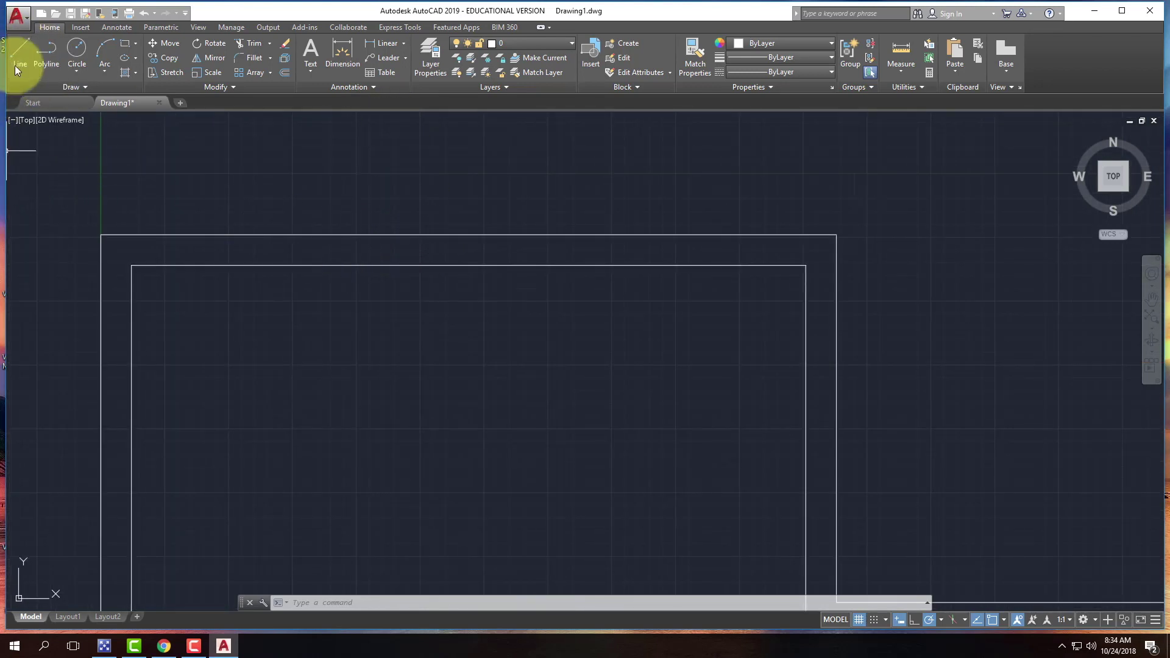
click(21, 49)
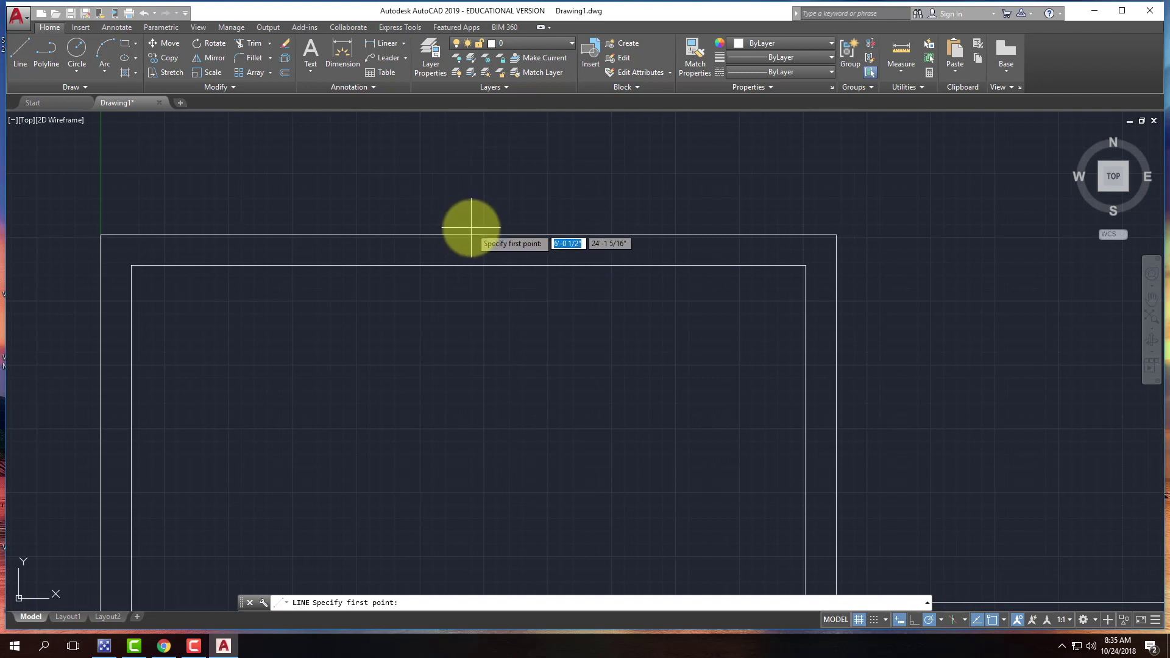
click(1004, 620)
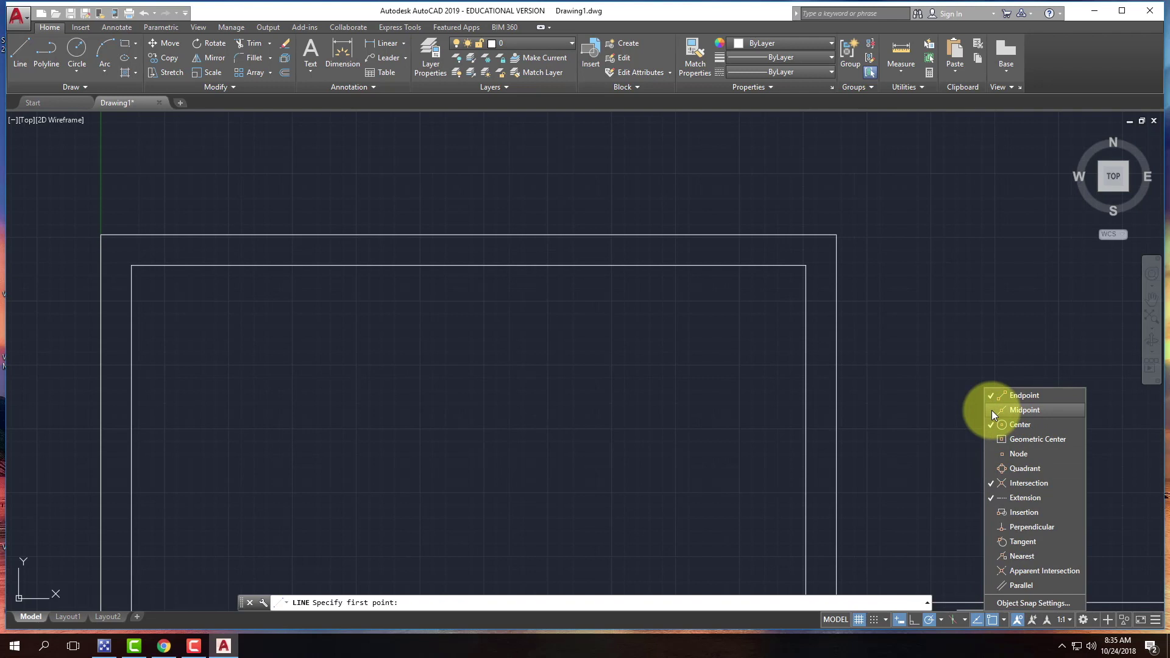
click(994, 528)
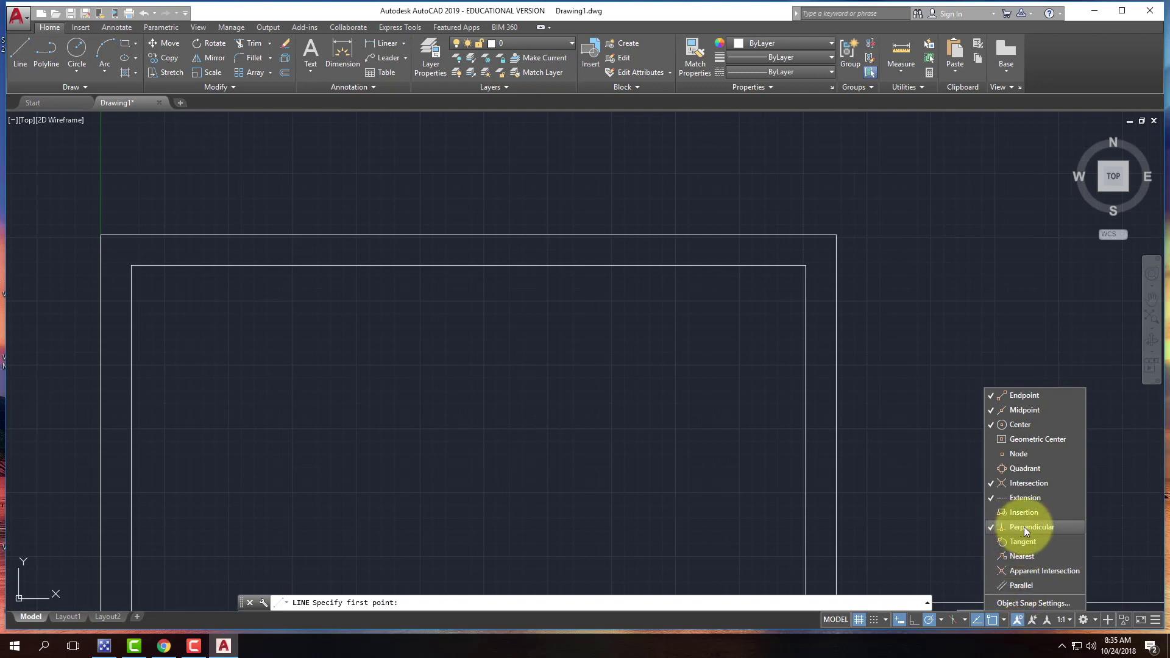
click(606, 411)
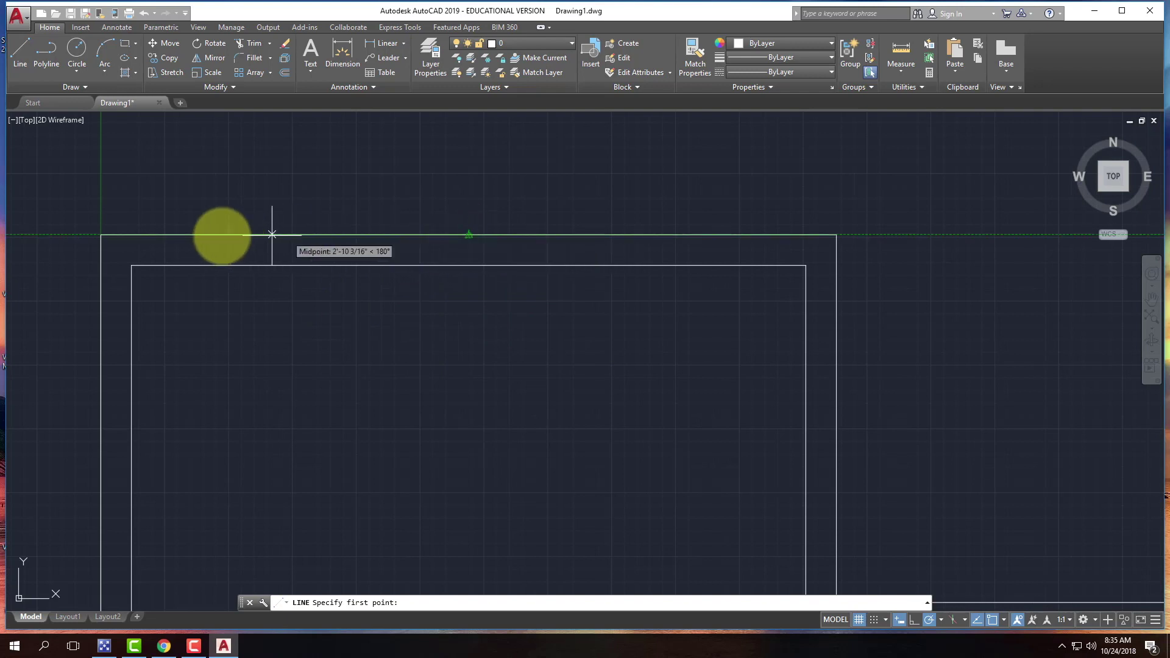
Draw a line across the upper wall from the outer edge's midpoint straight to the inner wall line.
click(468, 235)
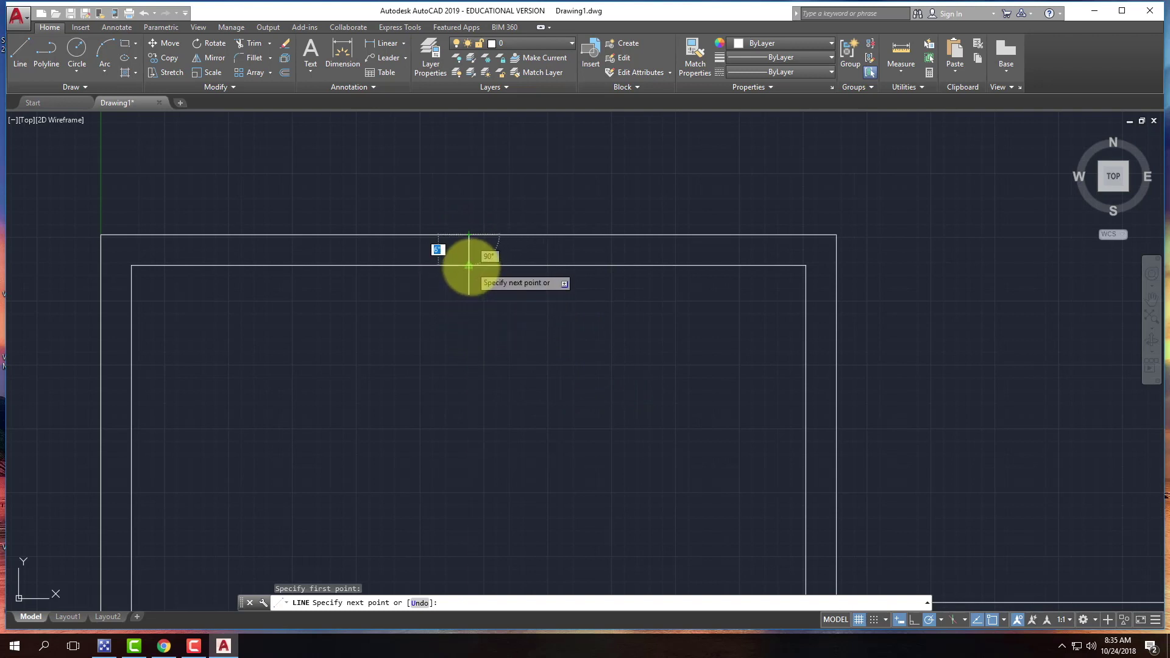
click(468, 265)
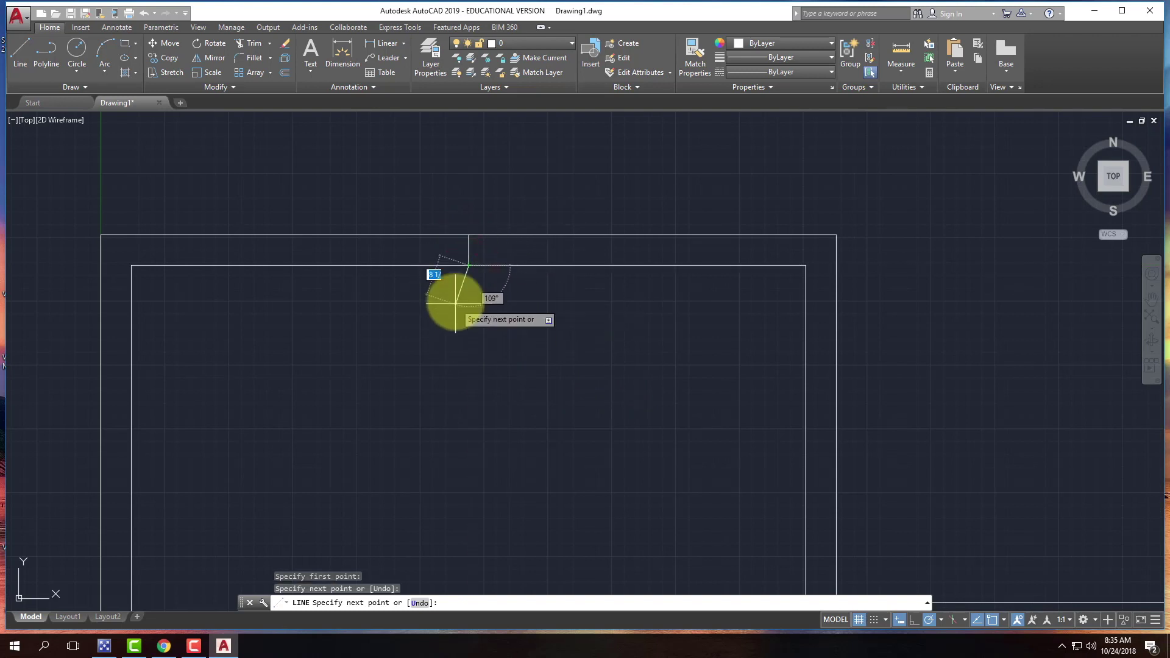
key(Return)
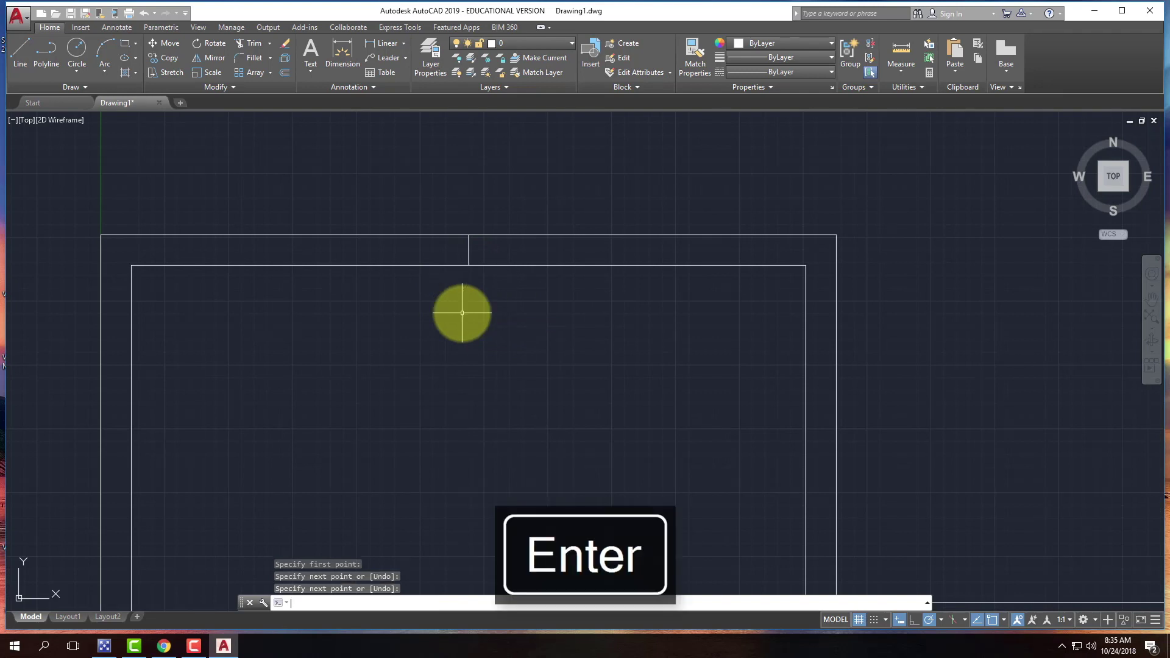
Offset the short line across the upper wall 18" to both its right and left sides.
click(469, 250)
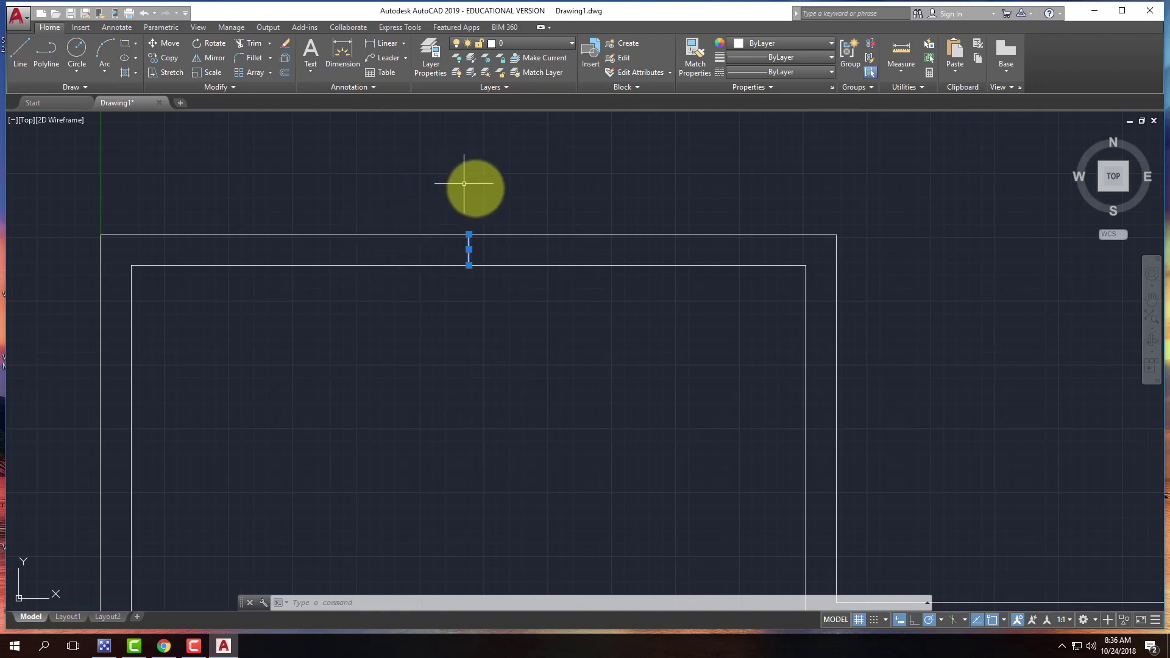
key(Escape)
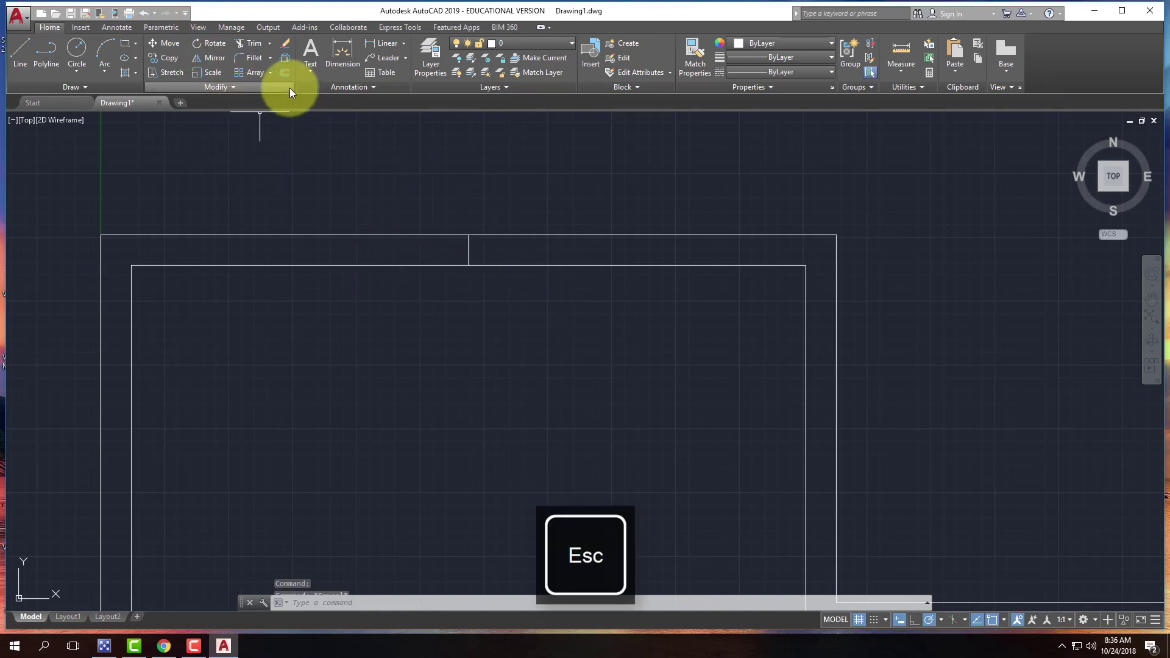
click(284, 73)
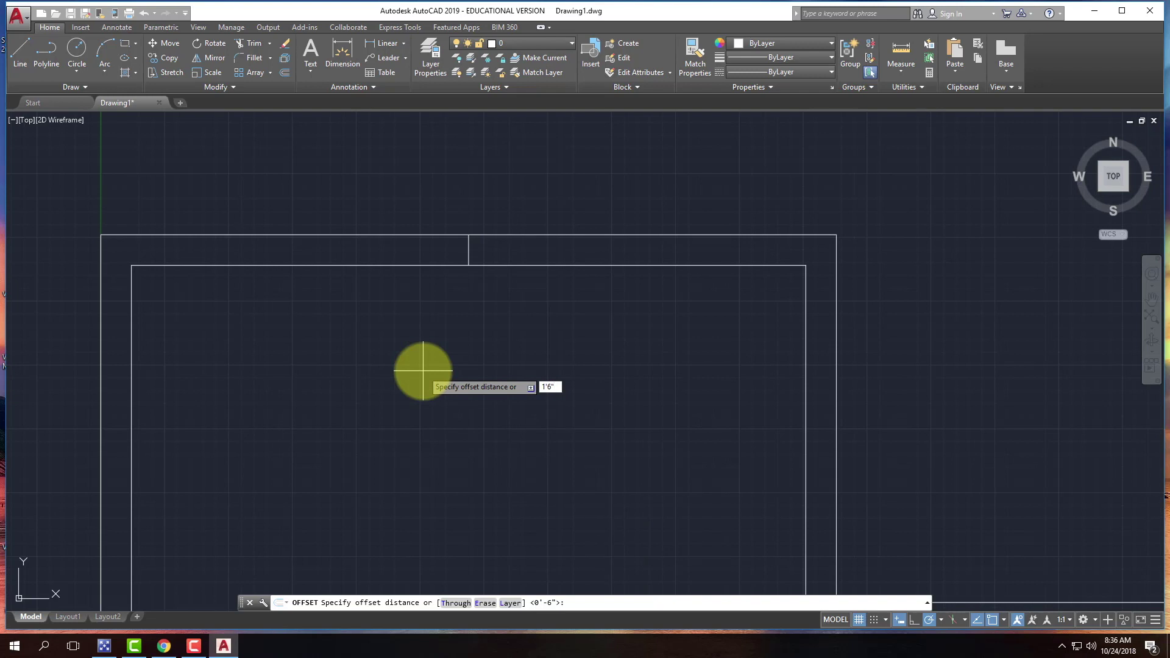
key(BackSpace)
key(BackSpace)
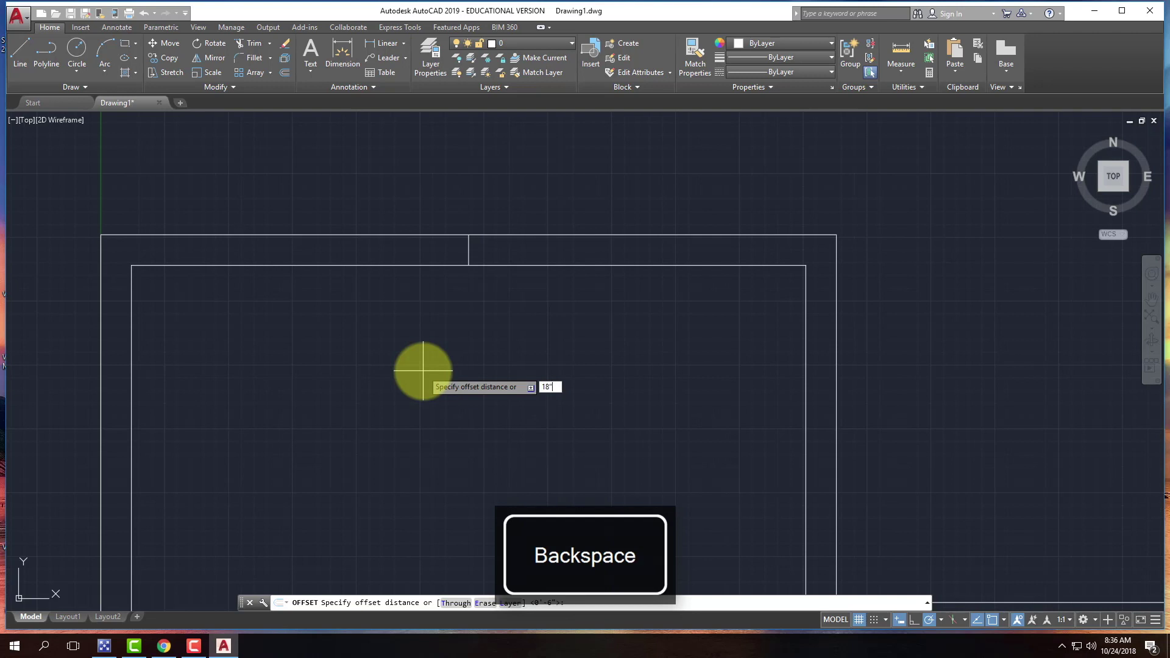
key(Return)
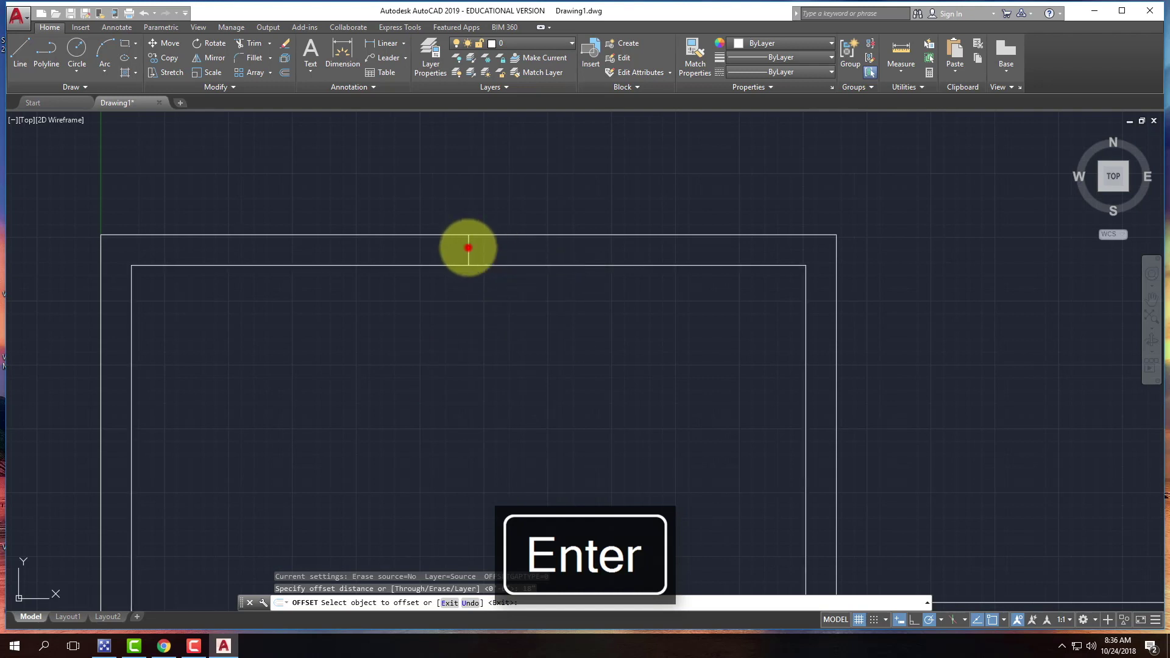
click(467, 247)
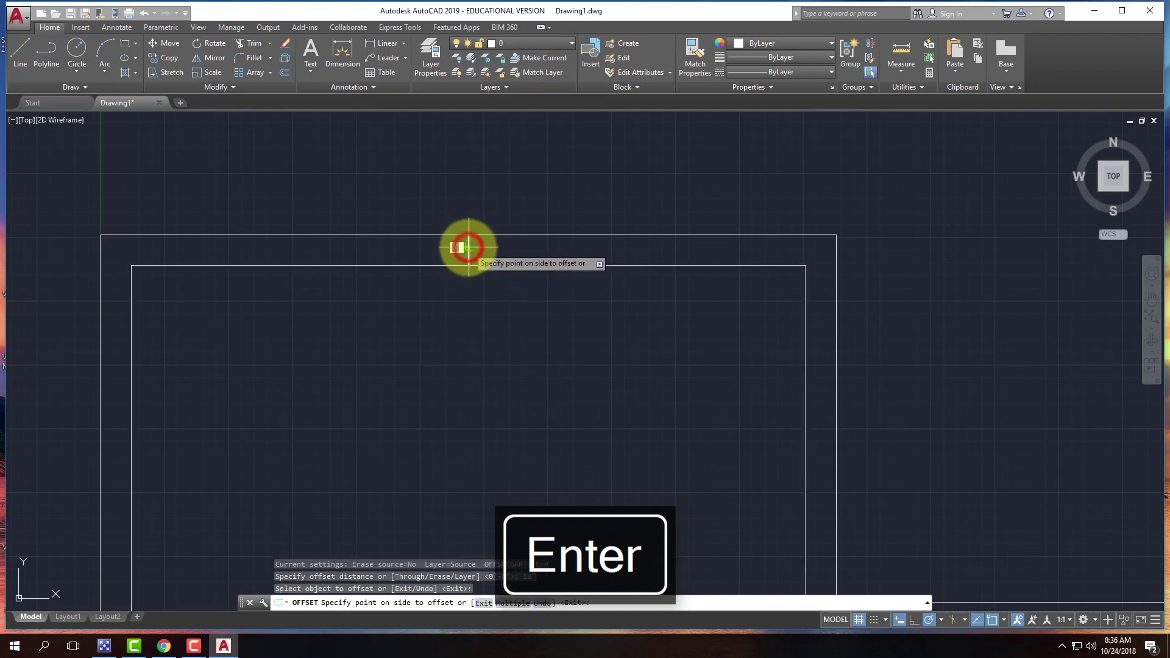
click(609, 327)
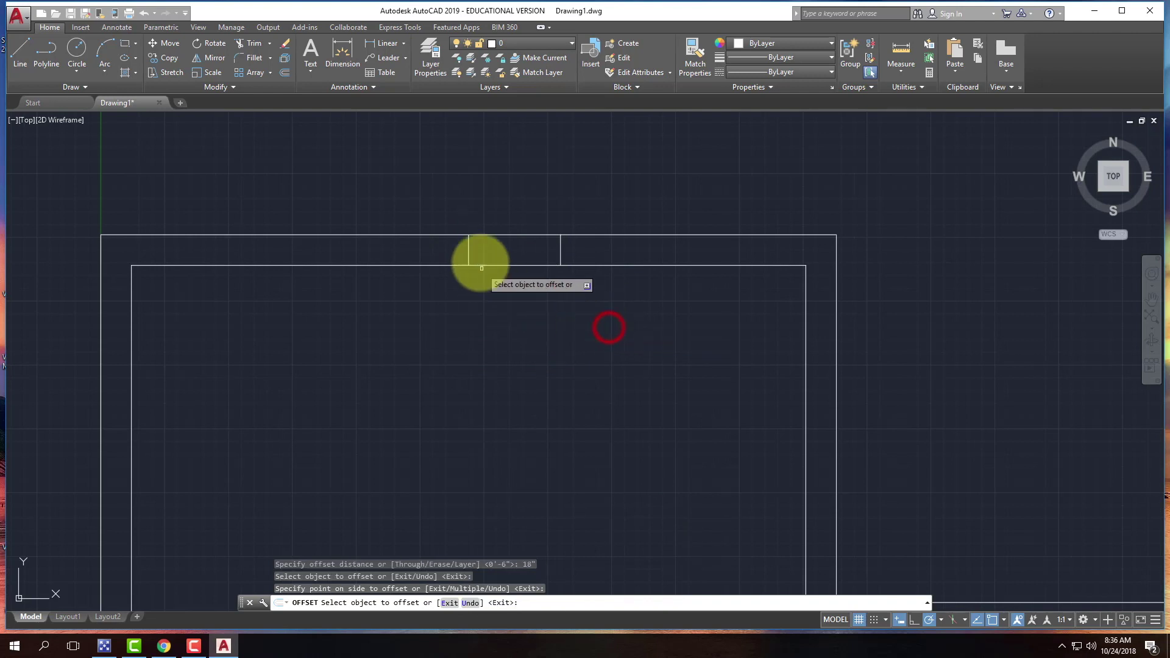
click(467, 250)
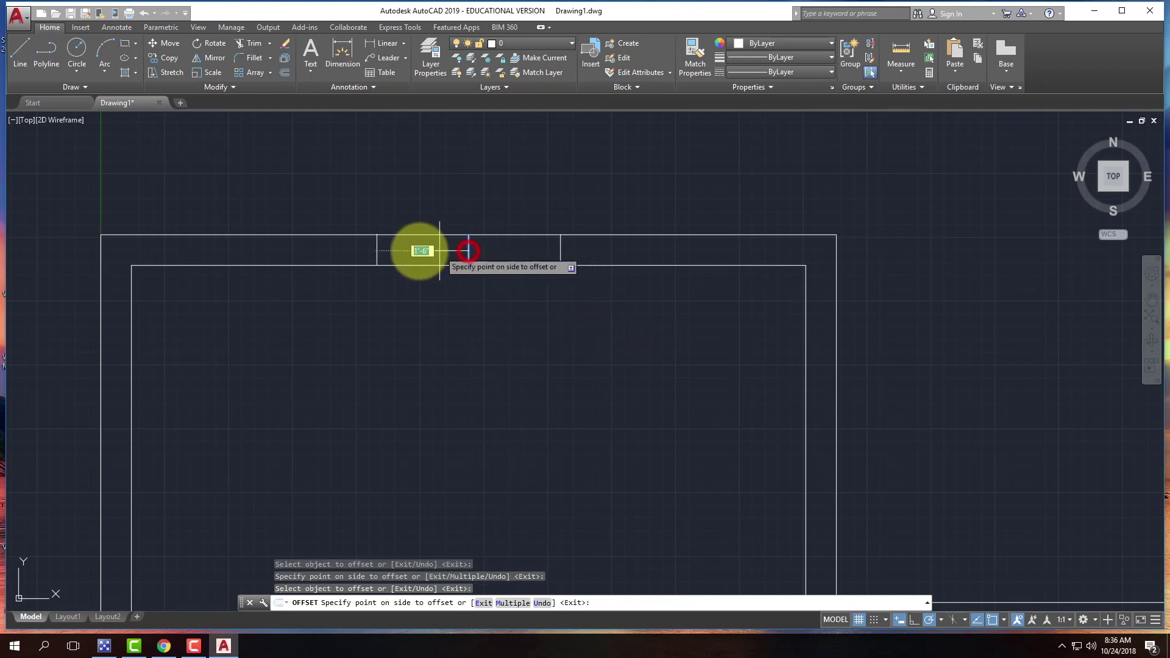
click(342, 293)
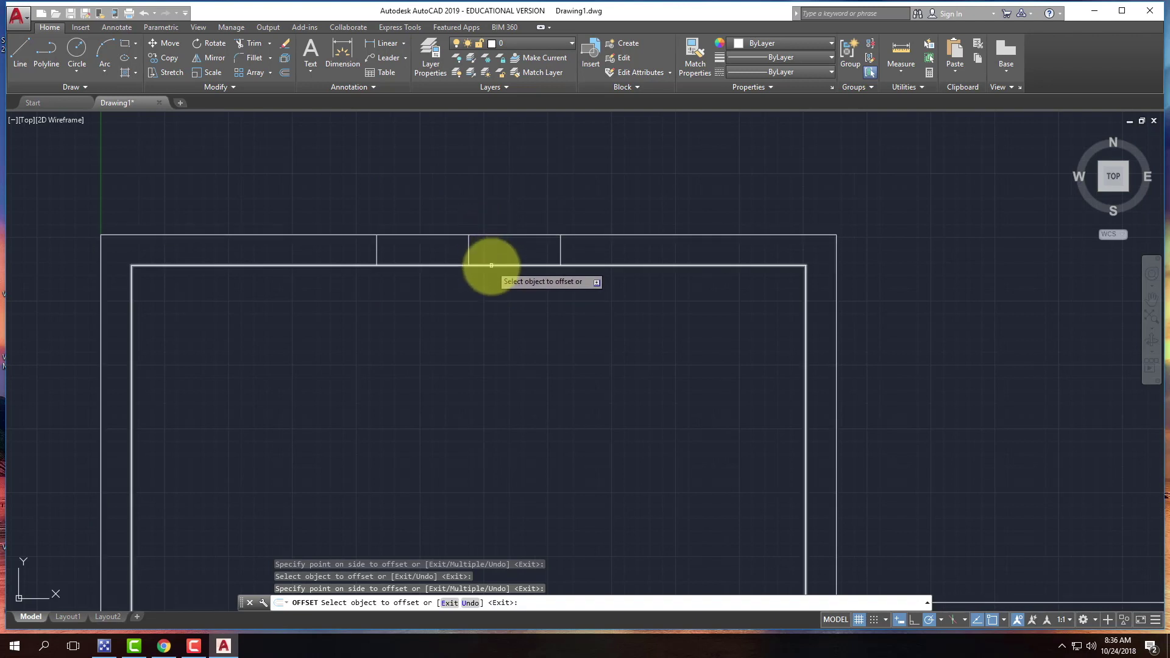
key(Return)
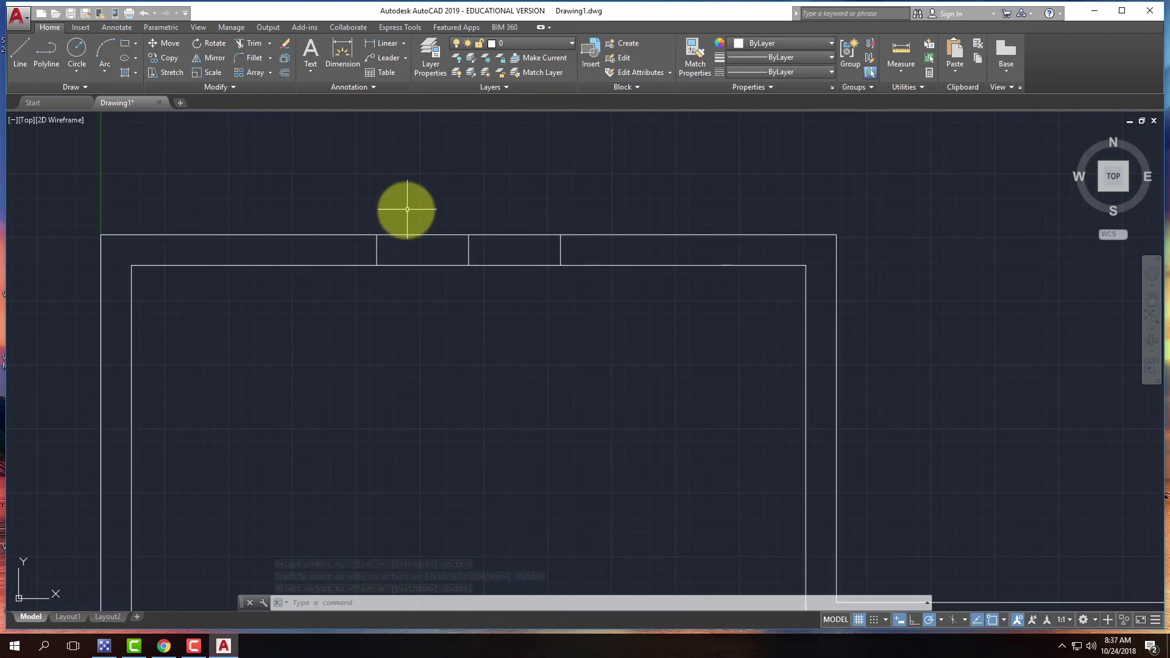
Trim both upper wall lines between the two outer cross lines and delete the leftover centre line.
click(248, 45)
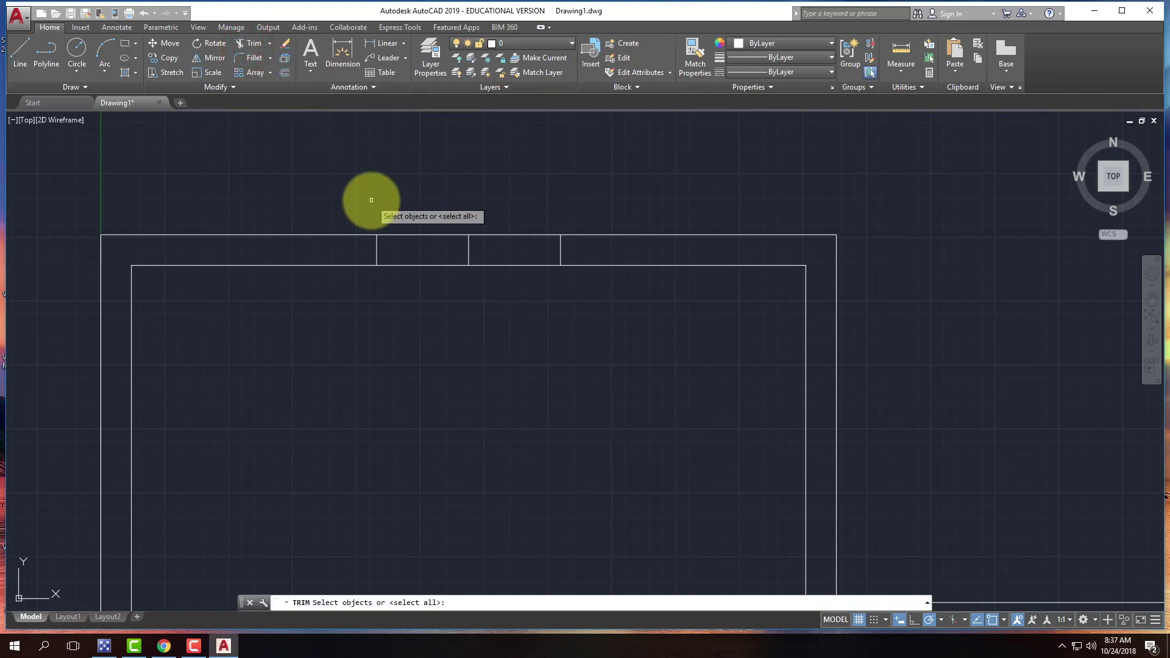
click(377, 246)
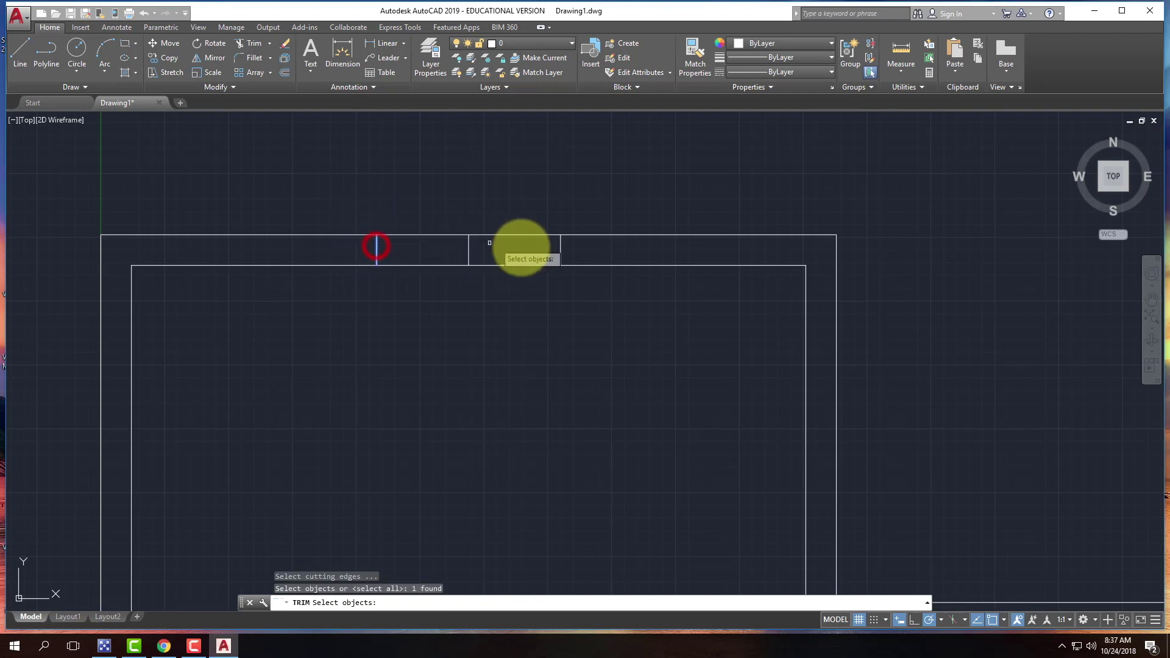
click(561, 250)
click(526, 292)
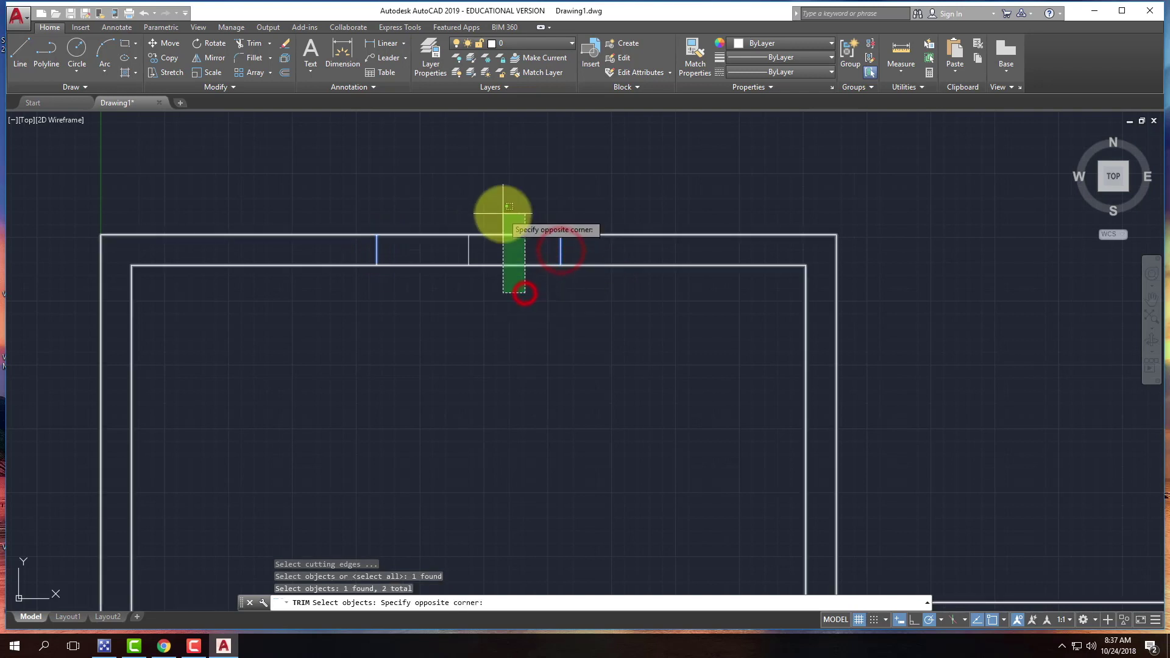
click(503, 213)
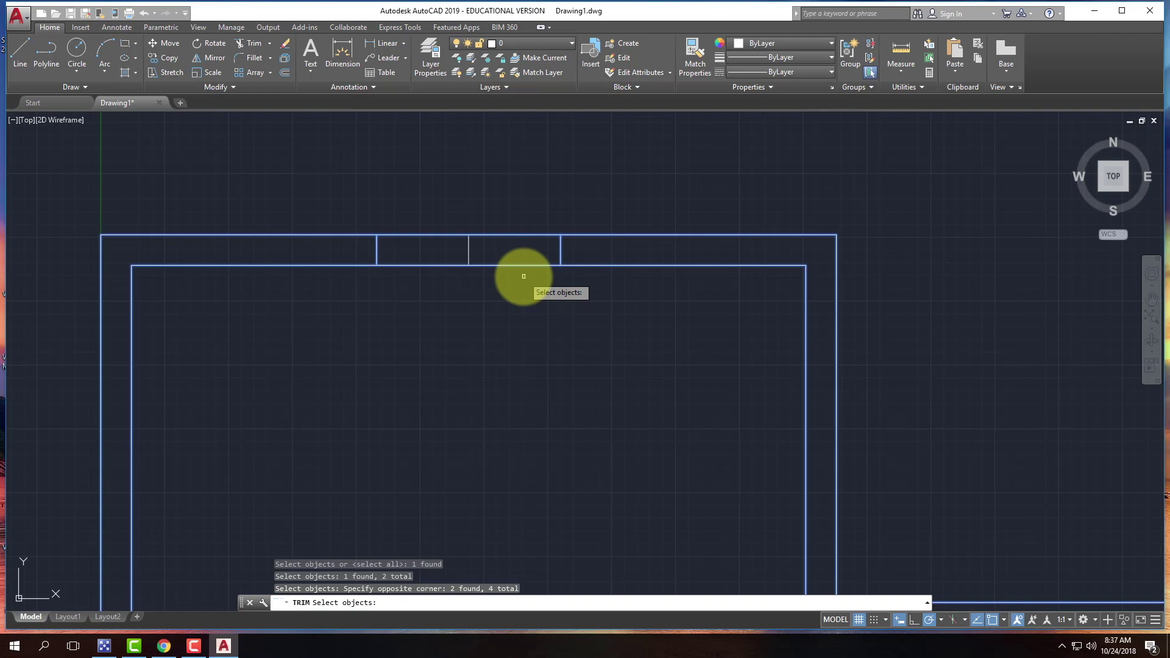
key(Return)
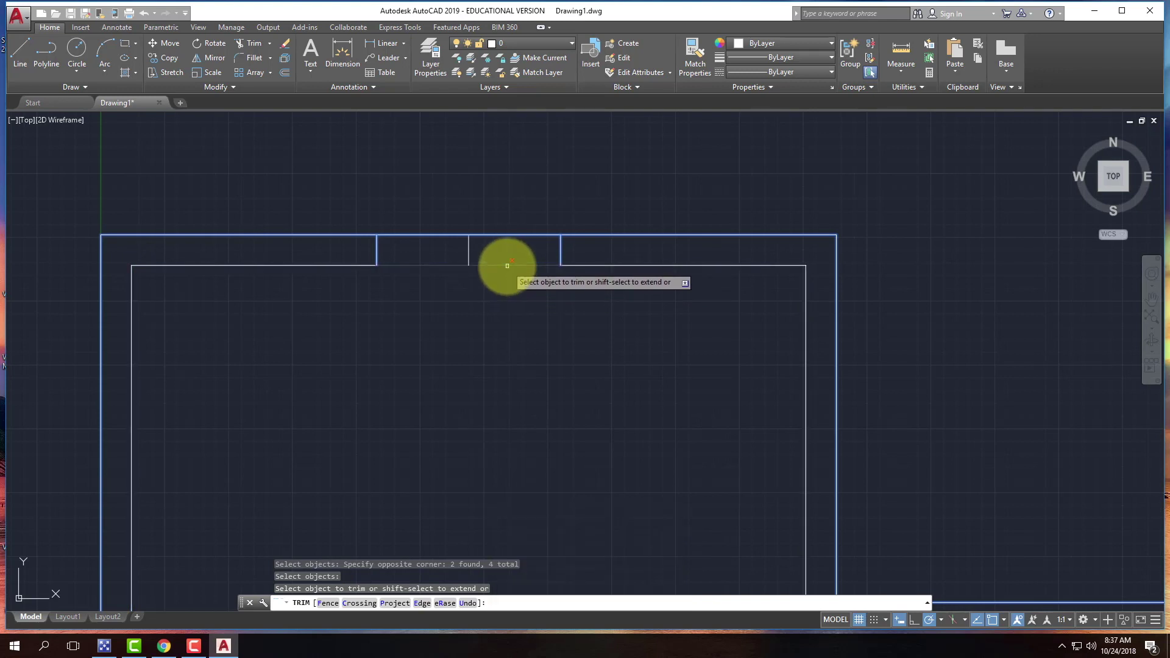
click(507, 266)
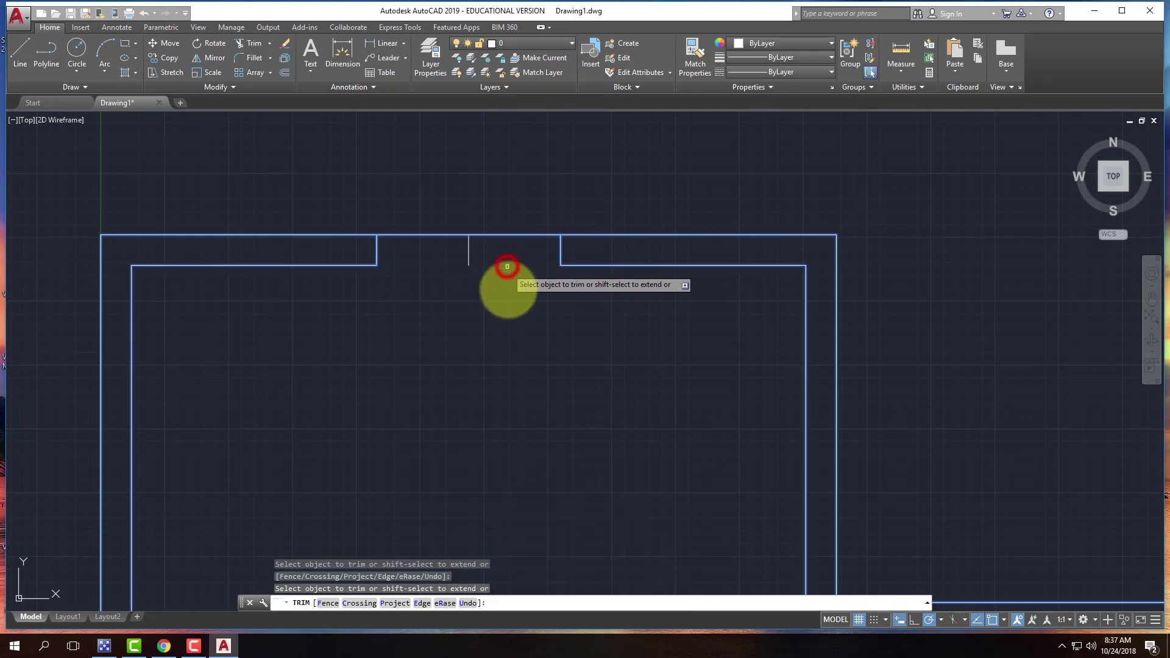
click(505, 236)
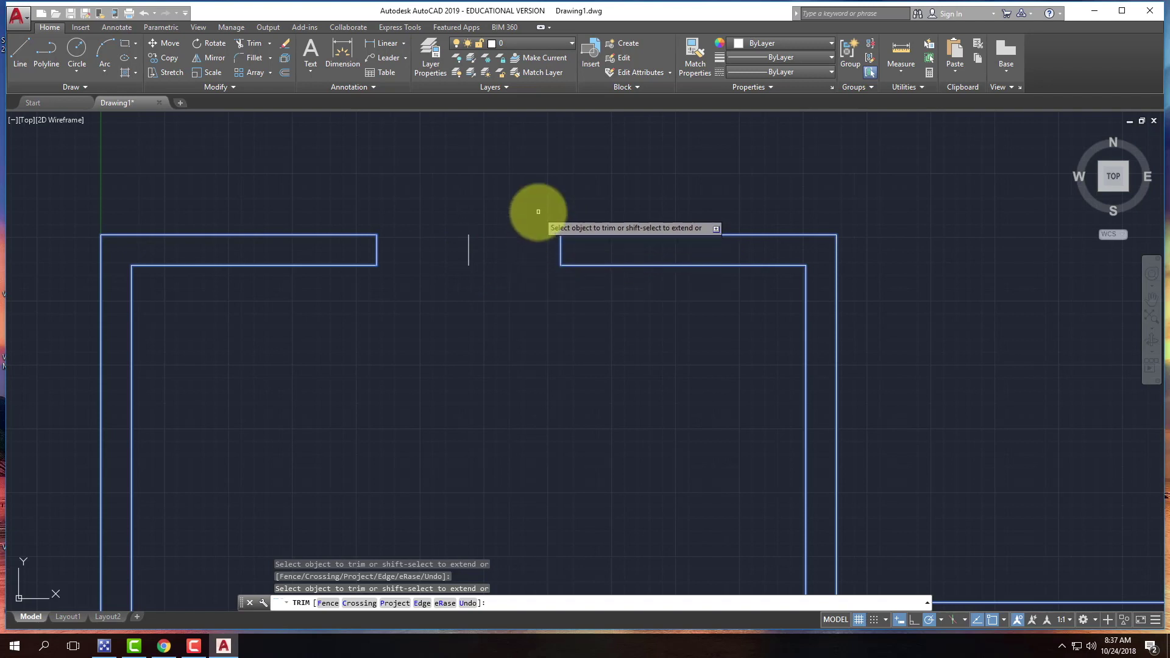
key(Return)
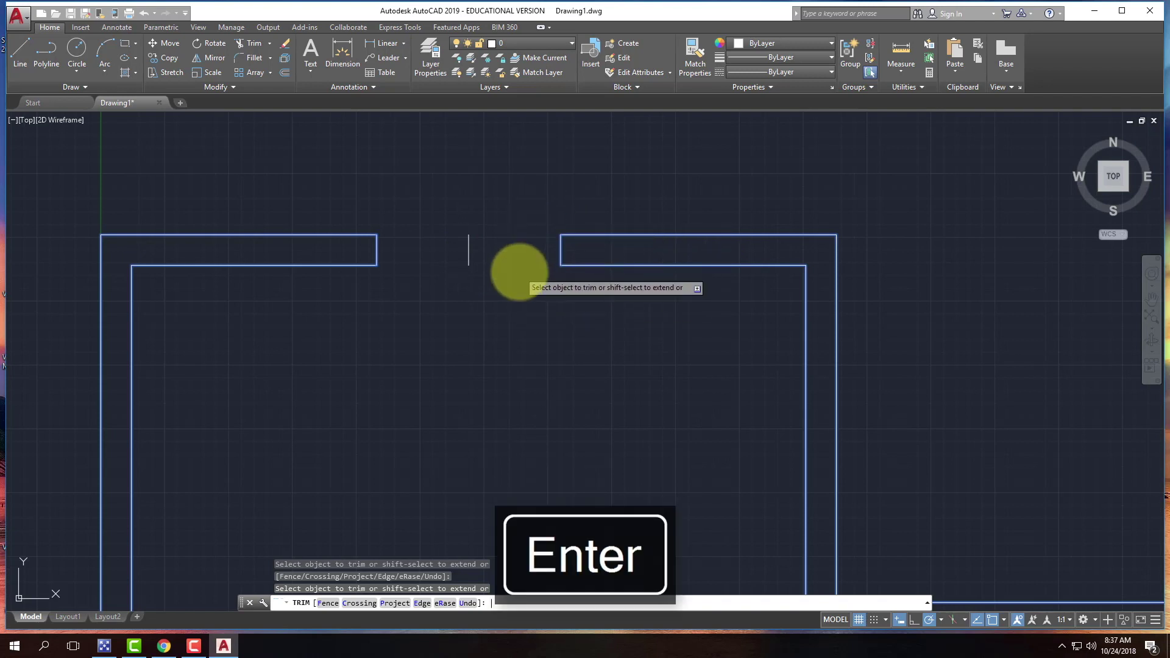
click(469, 245)
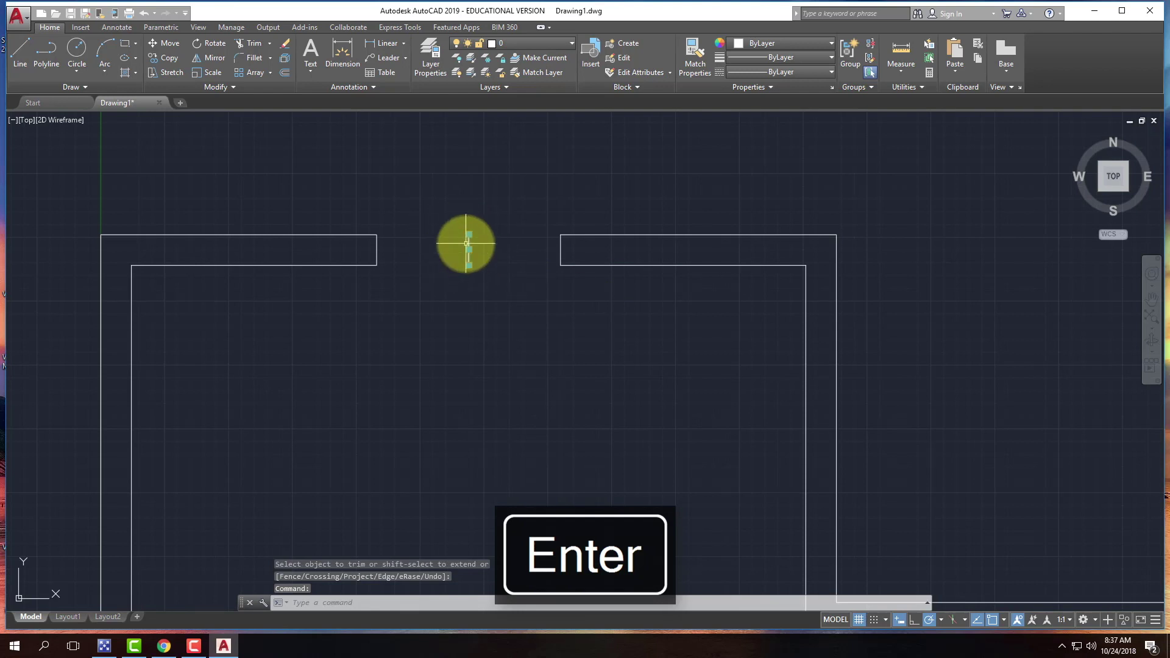
key(Delete)
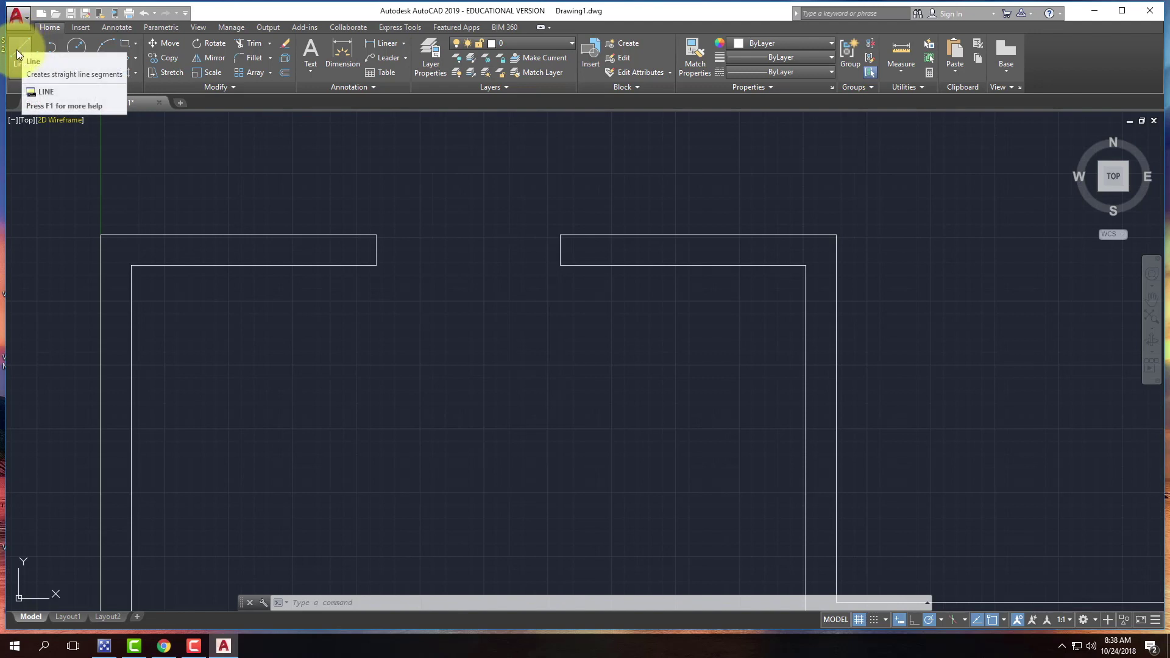
Draw a polyline 18" along the outer wall from its upper-left corner and across to the inner line, and delete it.
click(44, 49)
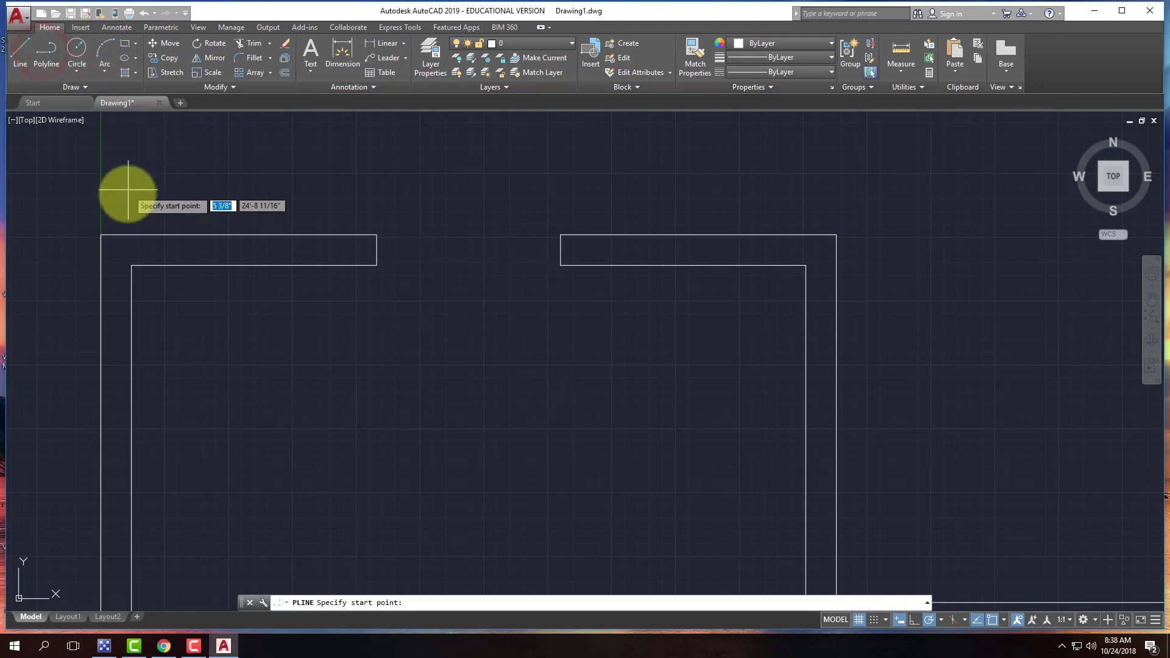
click(101, 235)
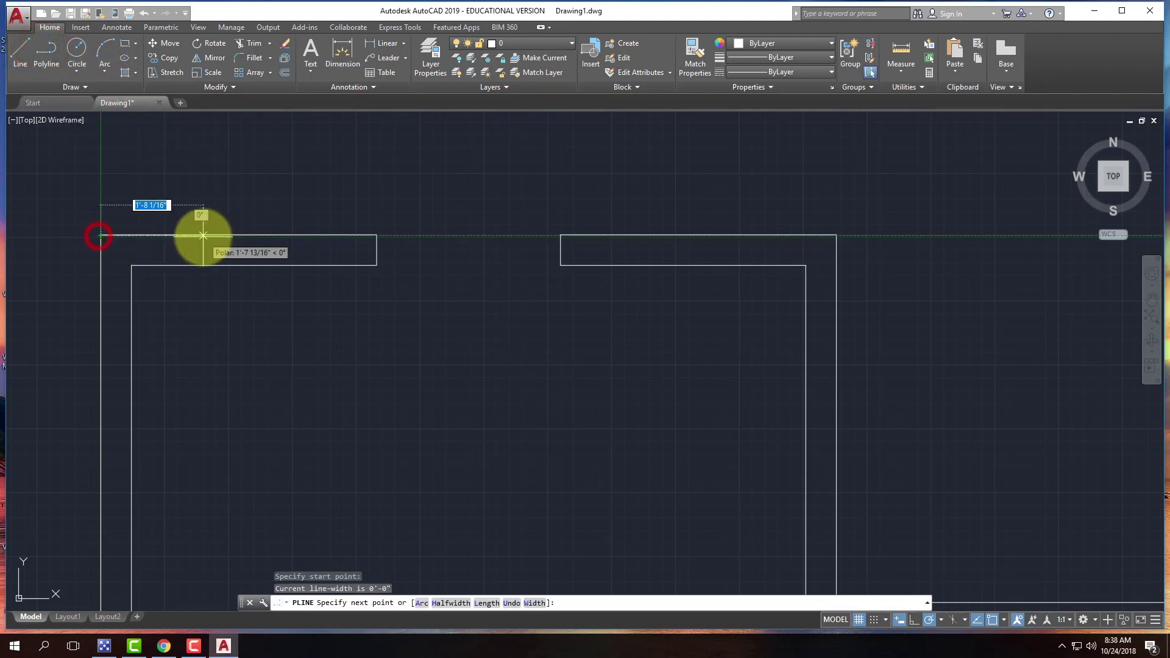
text(18)
key(Return)
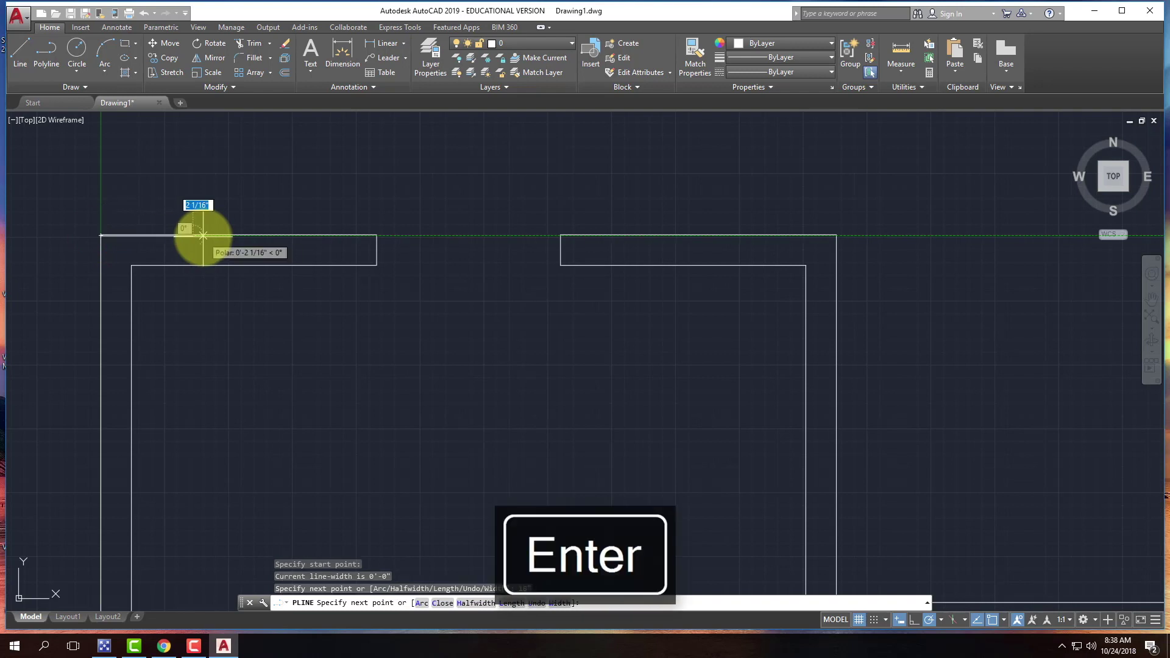
click(193, 263)
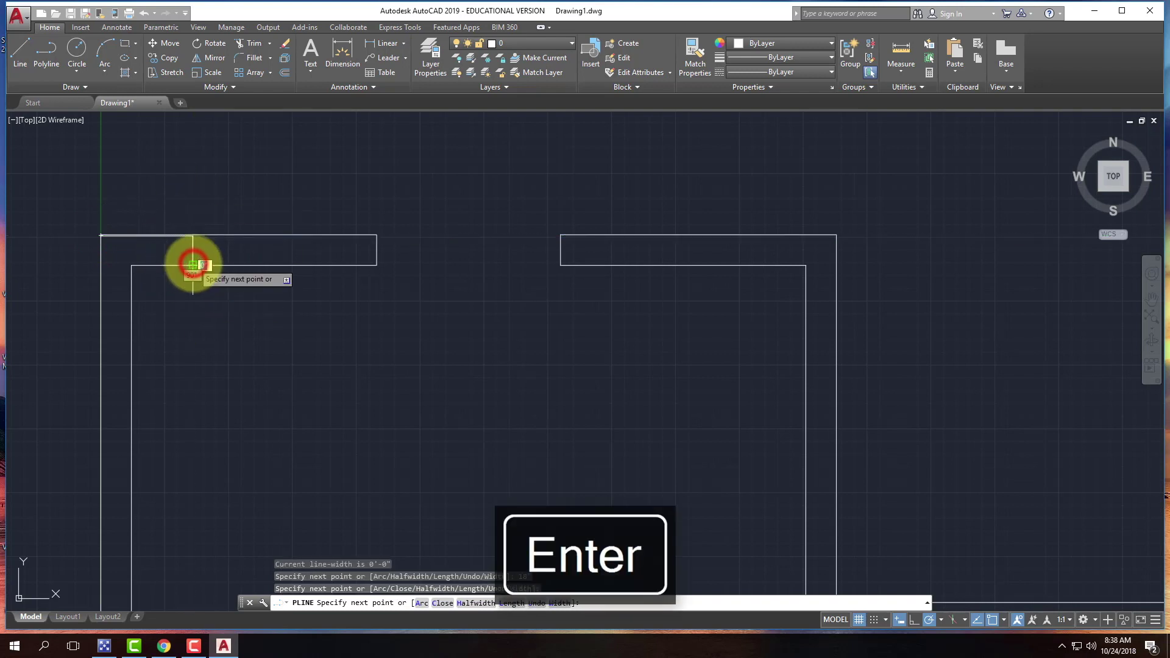
key(Return)
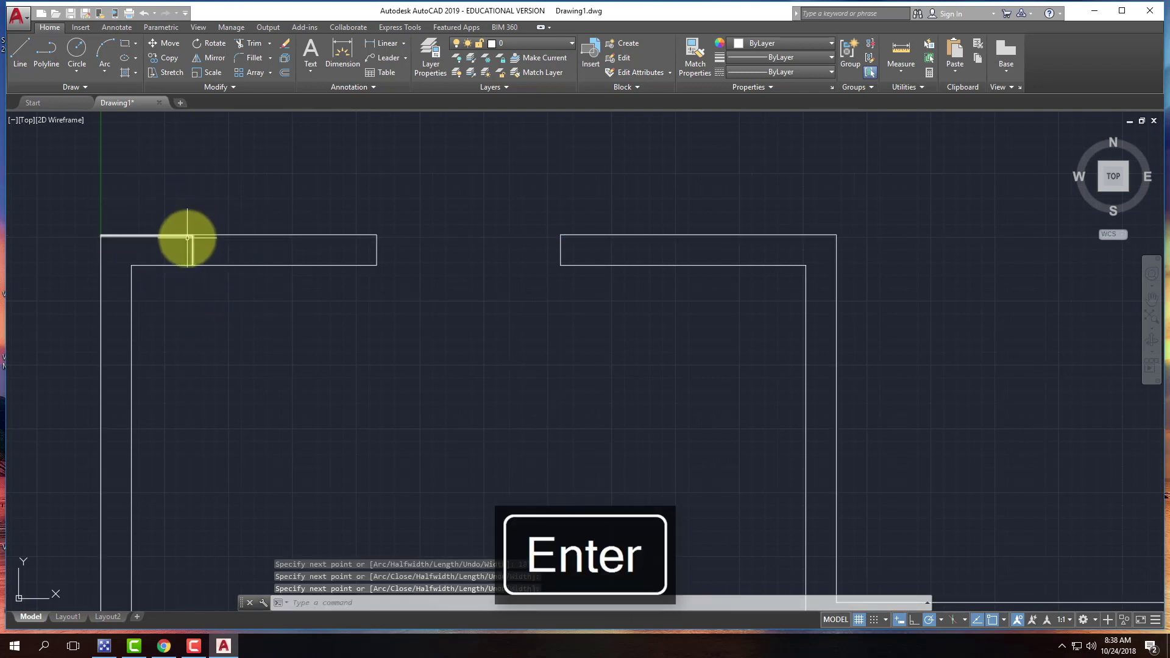
click(187, 235)
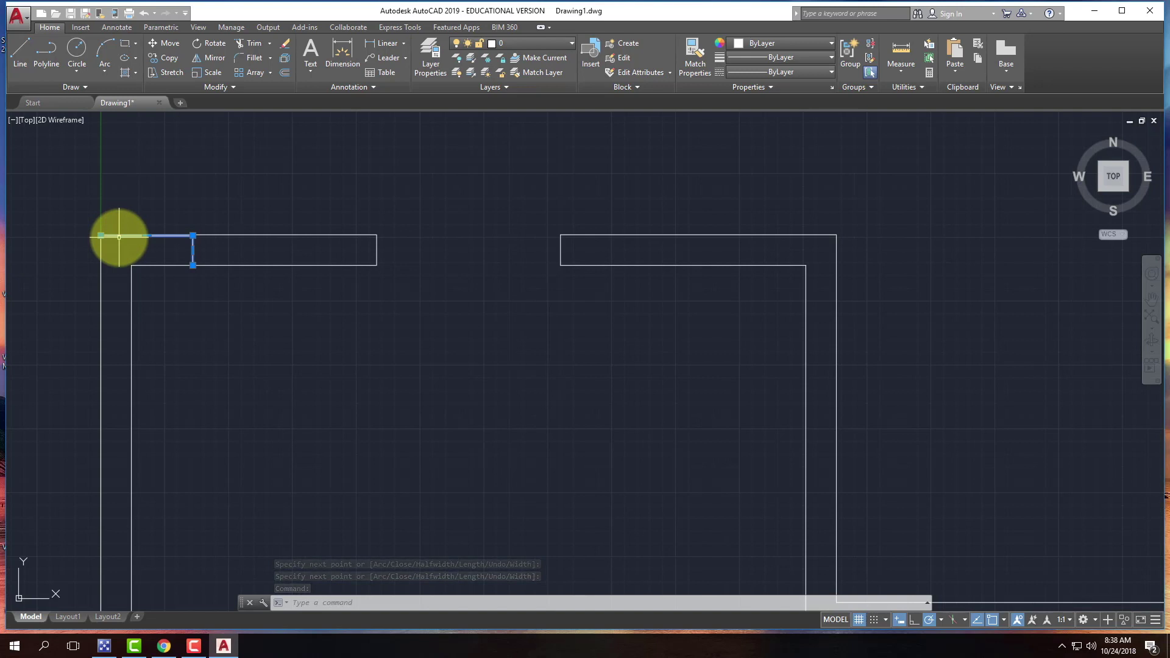
key(Delete)
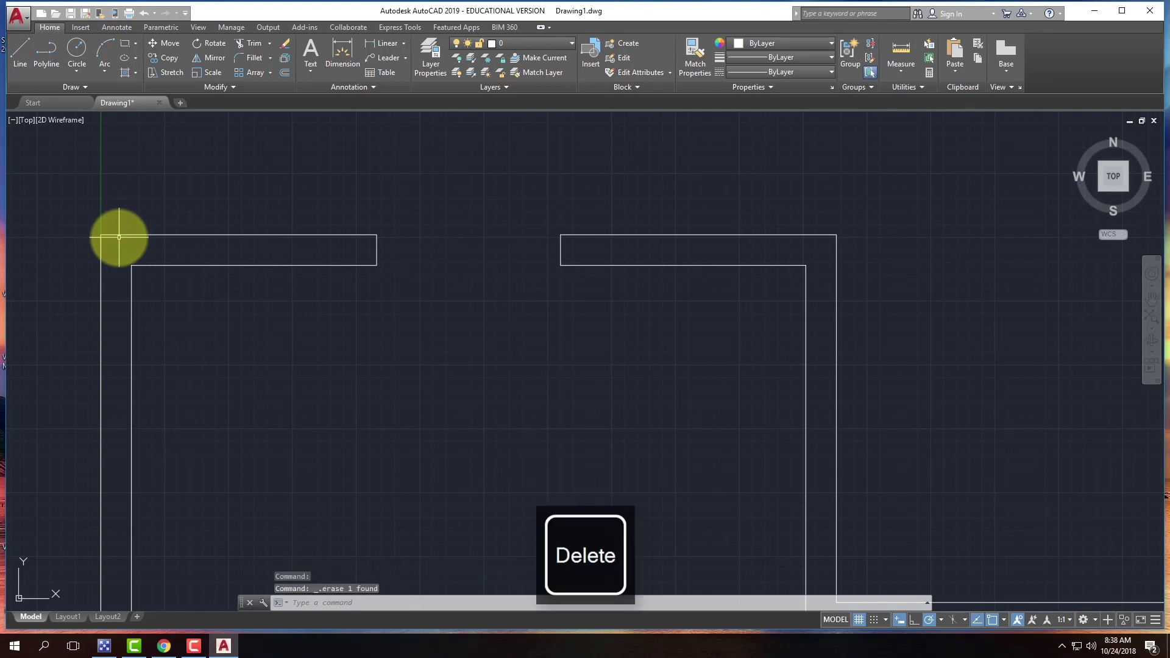
Draw a polyline across the upper wall starting at a tracked point 18" from the upper-left outer corner, and delete it.
click(44, 50)
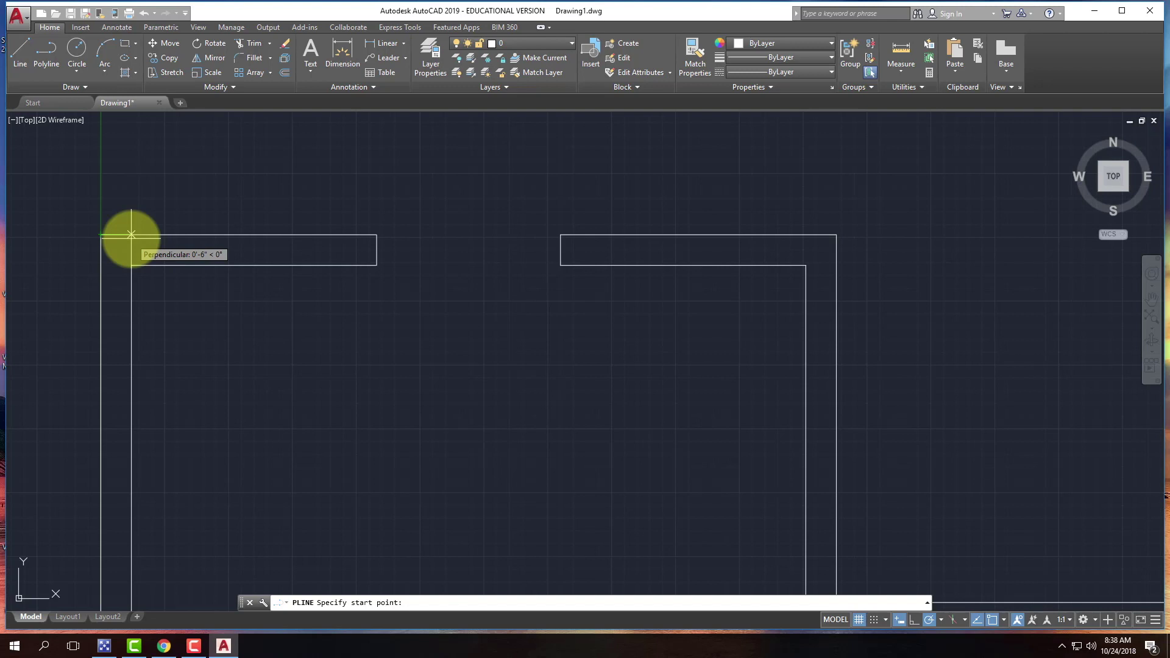
text(18)
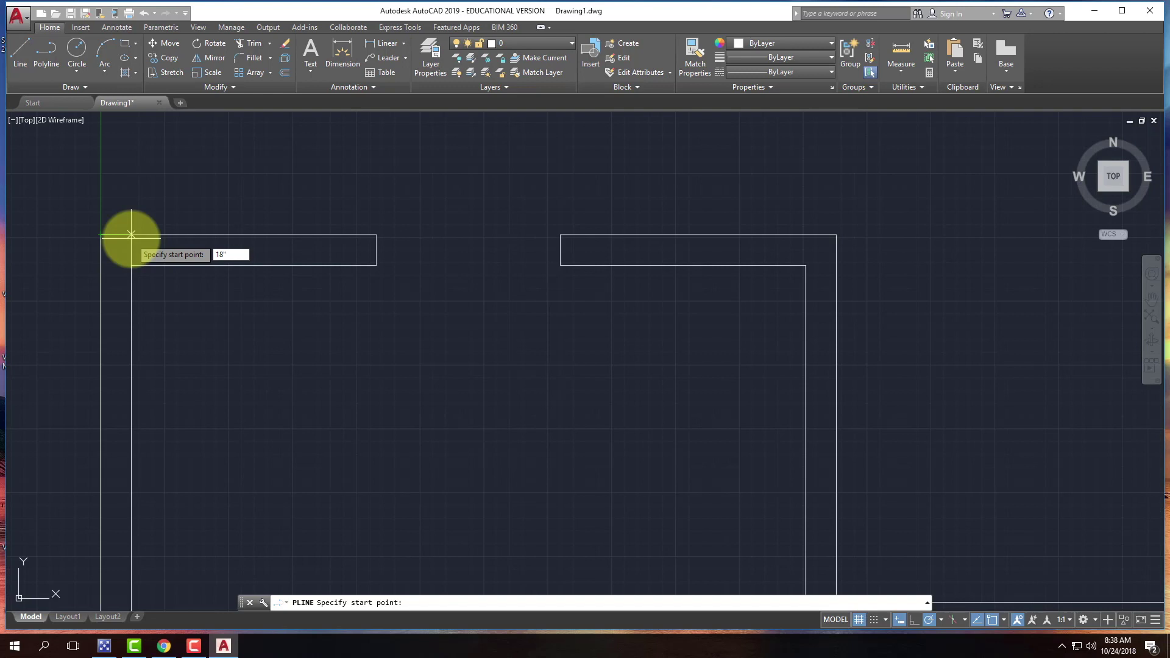
key(Return)
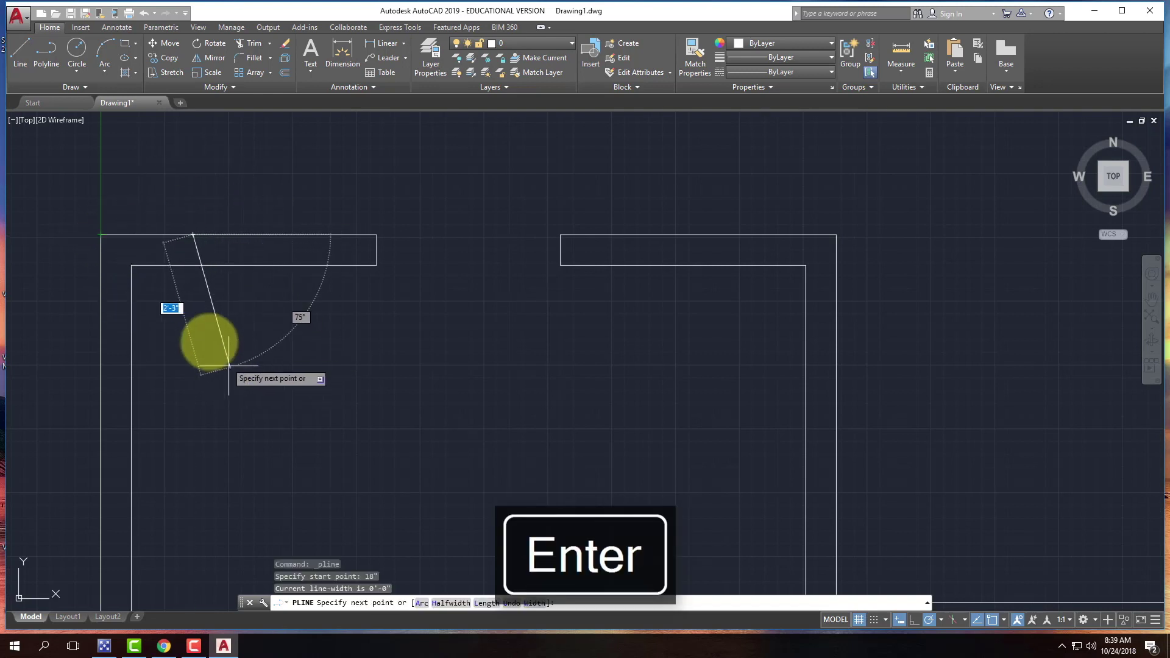
click(193, 266)
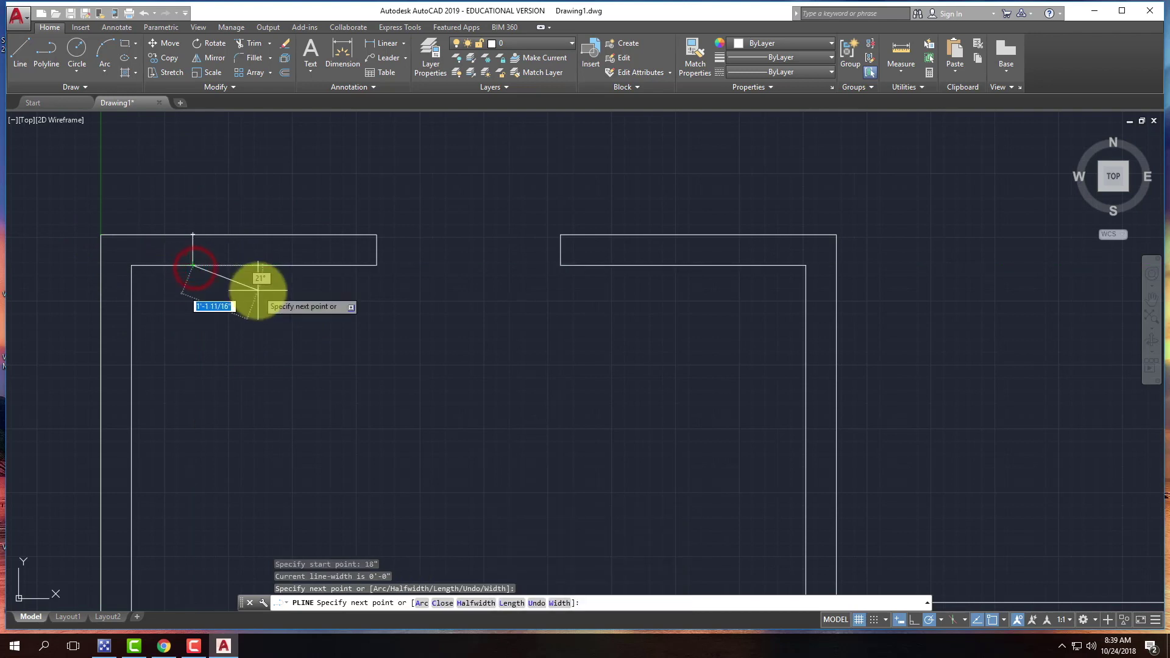
key(Return)
click(179, 199)
click(240, 374)
key(Delete)
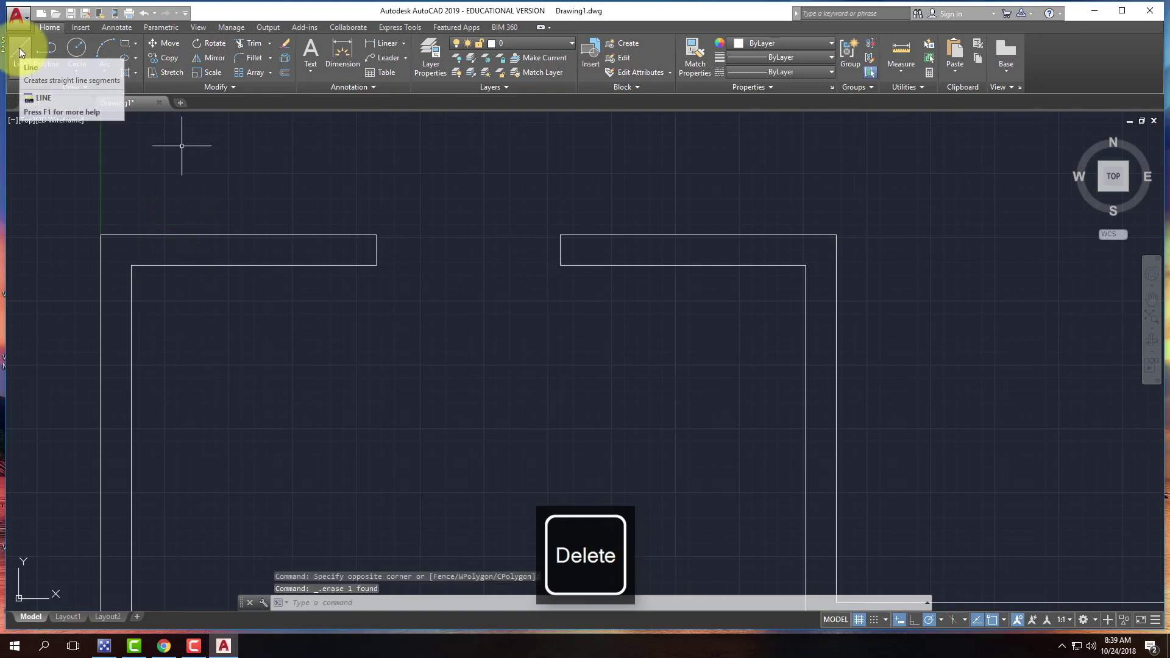
Draw a polyline straight across the upper wall, starting at a tracked point 1'6" from the upper-left outer corner.
click(44, 51)
scroll(29, 216, up, 8)
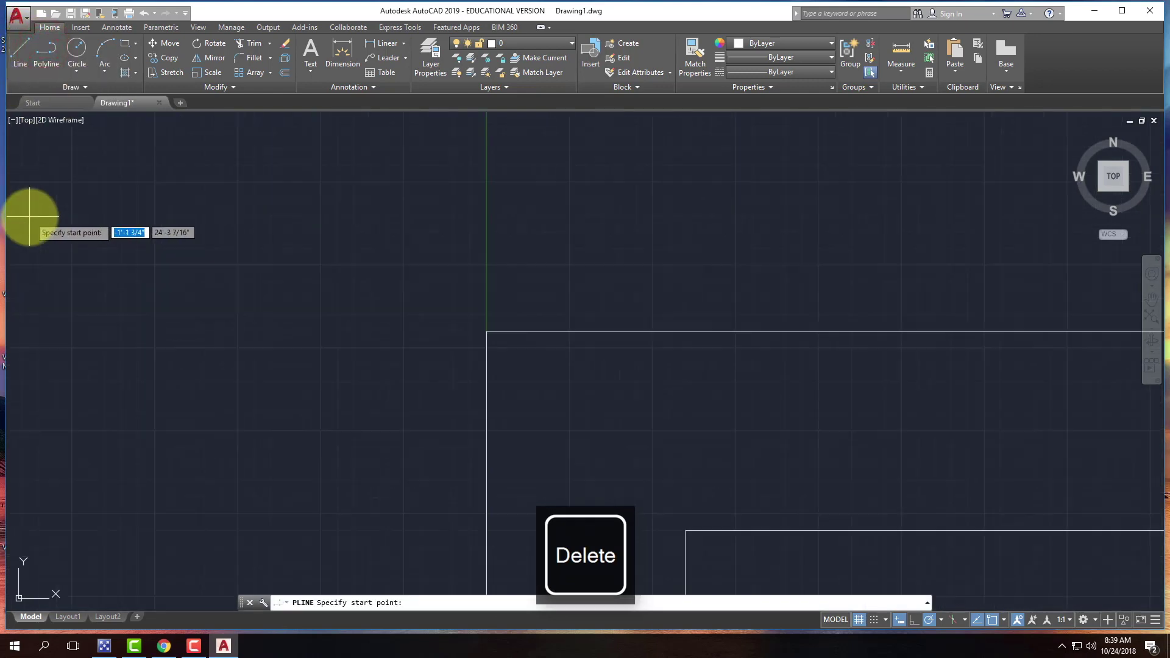
scroll(25, 216, down, 2)
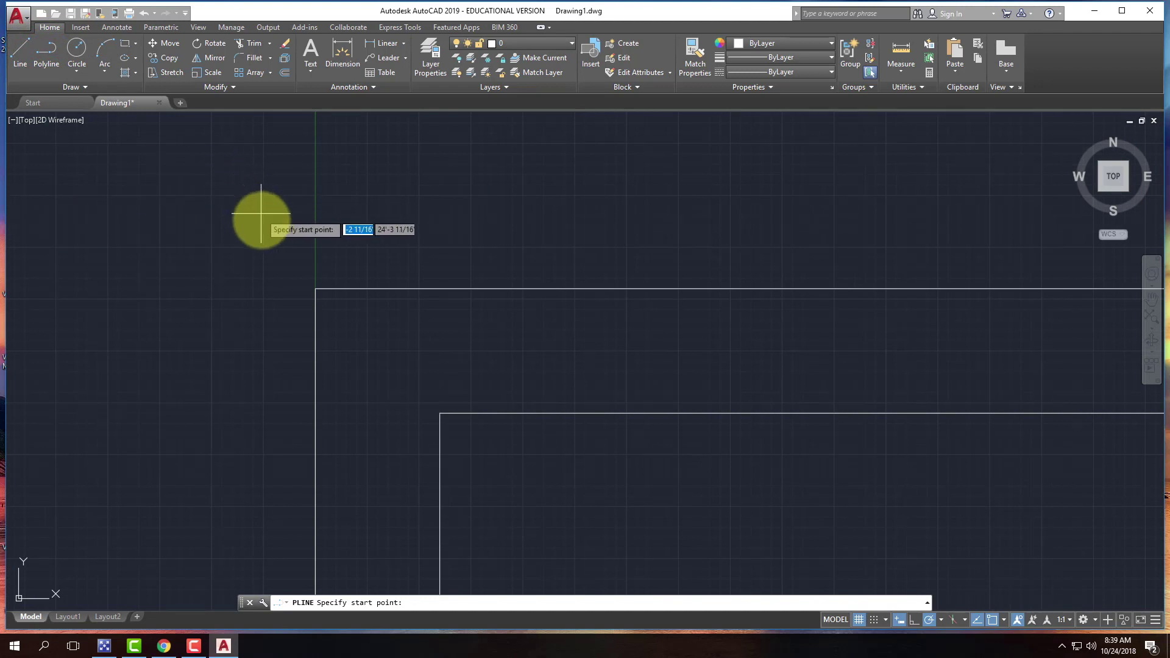
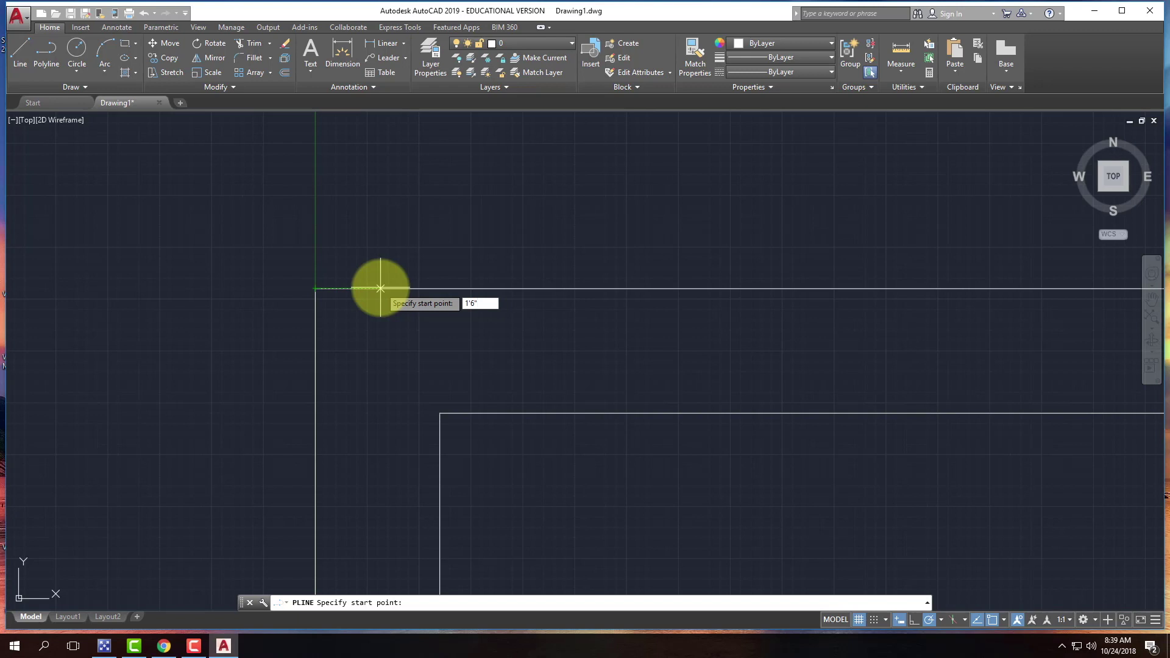
key(Return)
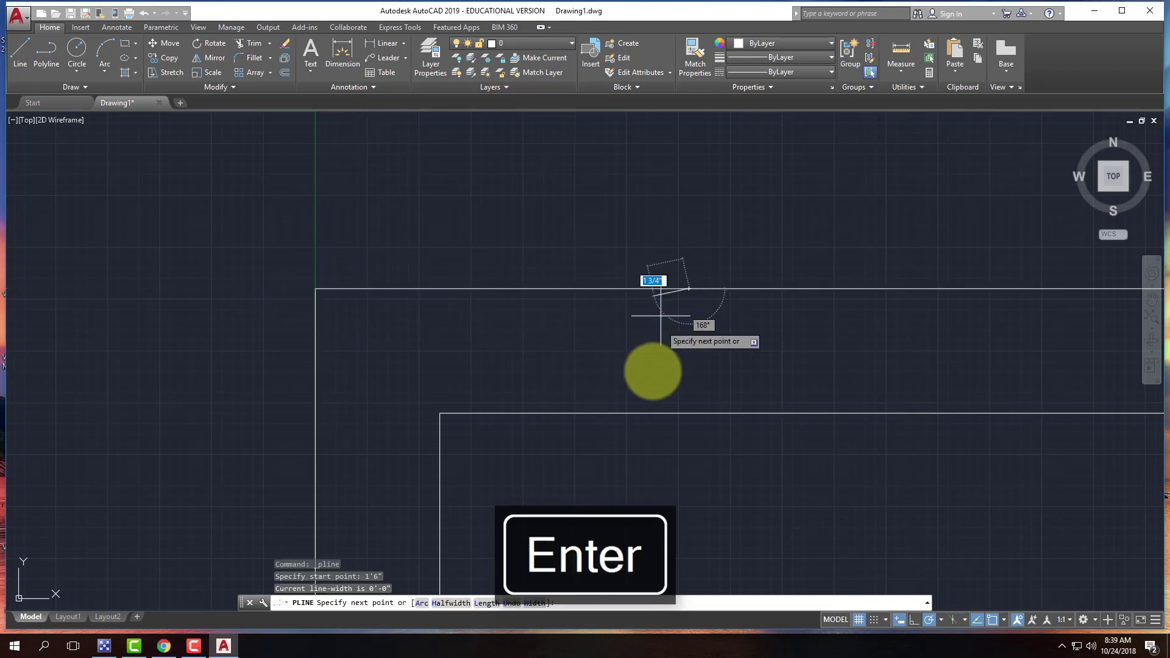
click(689, 413)
key(Return)
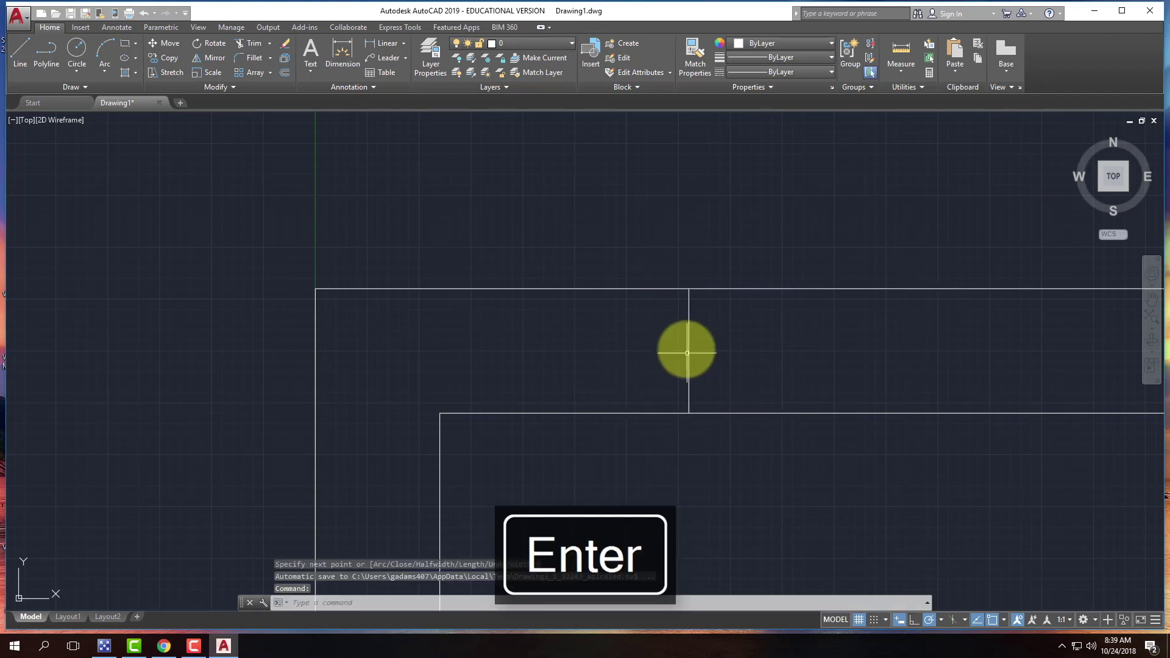
click(689, 326)
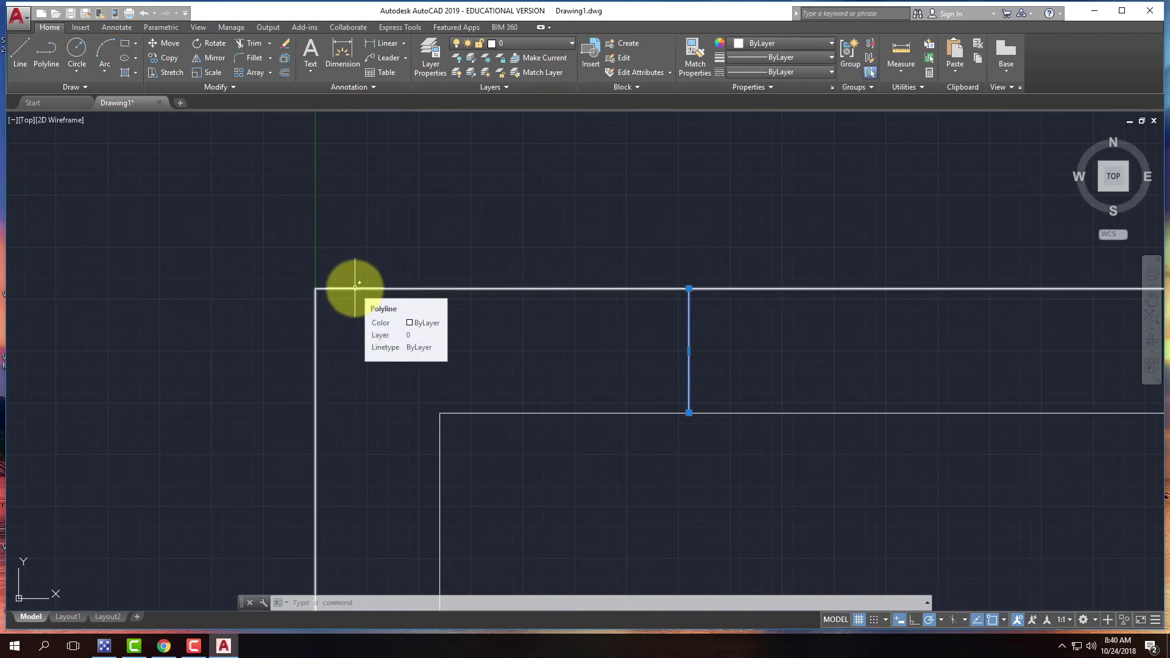
Draw a second polyline straight across the upper wall, starting at a tracked point 2' to the right of the first one.
scroll(343, 398, down, 4)
scroll(424, 399, up, 4)
key(Escape)
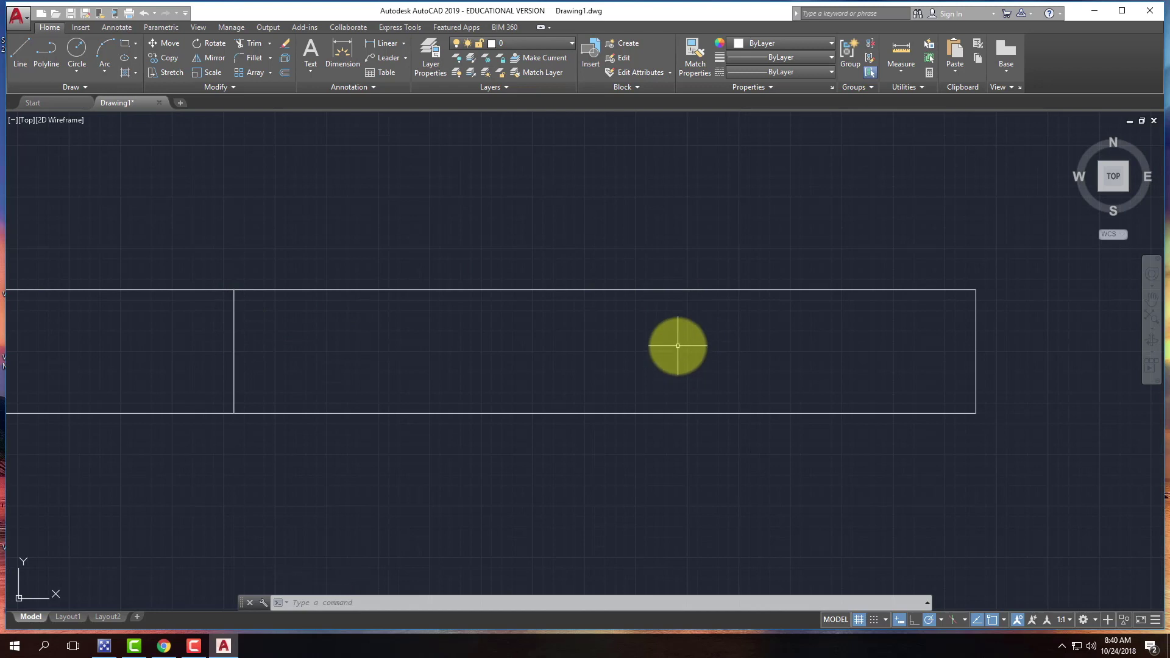
click(23, 46)
click(46, 47)
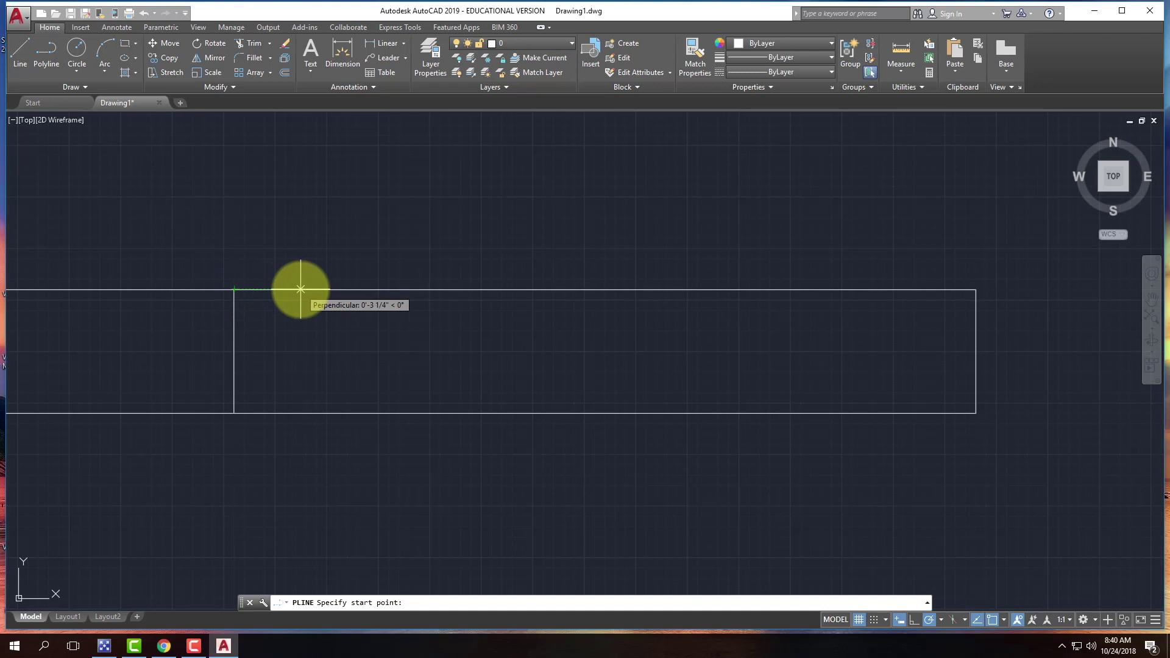
key(Return)
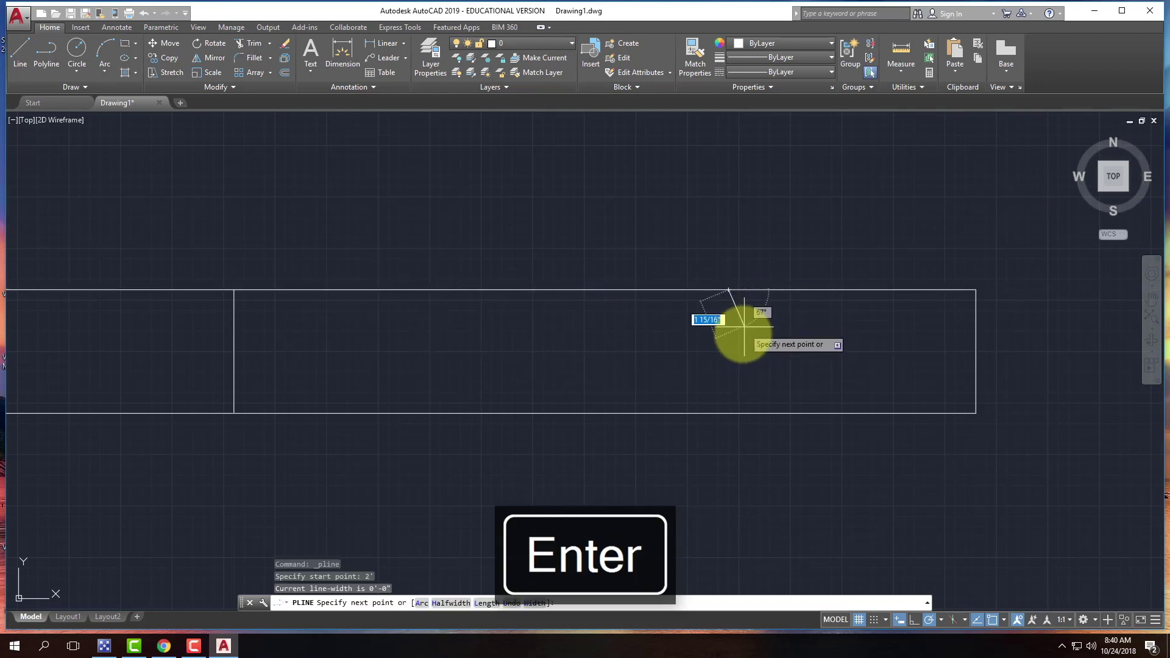
click(724, 412)
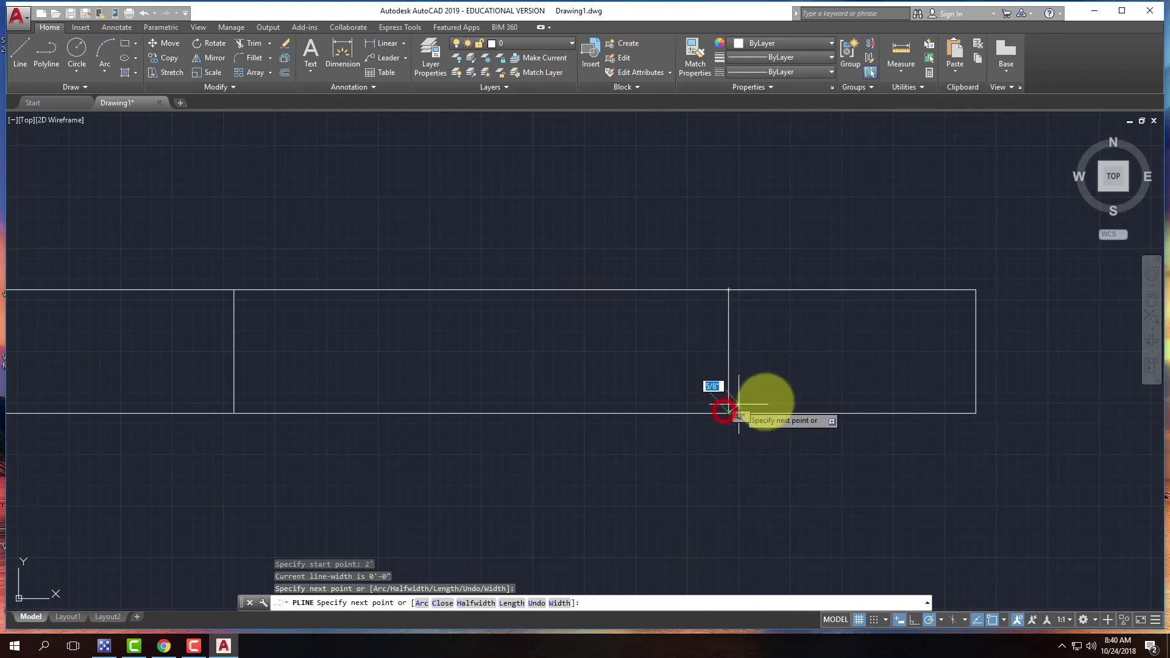
key(Return)
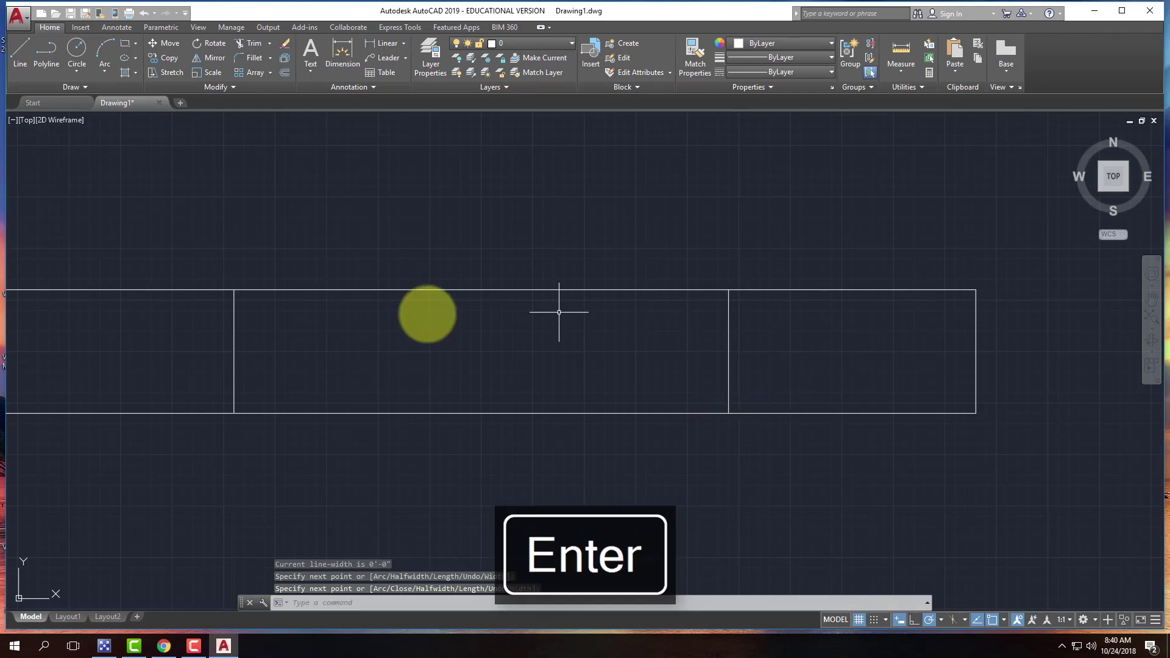
Switch to Chrome, open the floor plan image in Exercise 117, examine the upper wall's window and door dimensions, and return to AutoCAD.
scroll(222, 379, down, 5)
scroll(221, 381, up, 4)
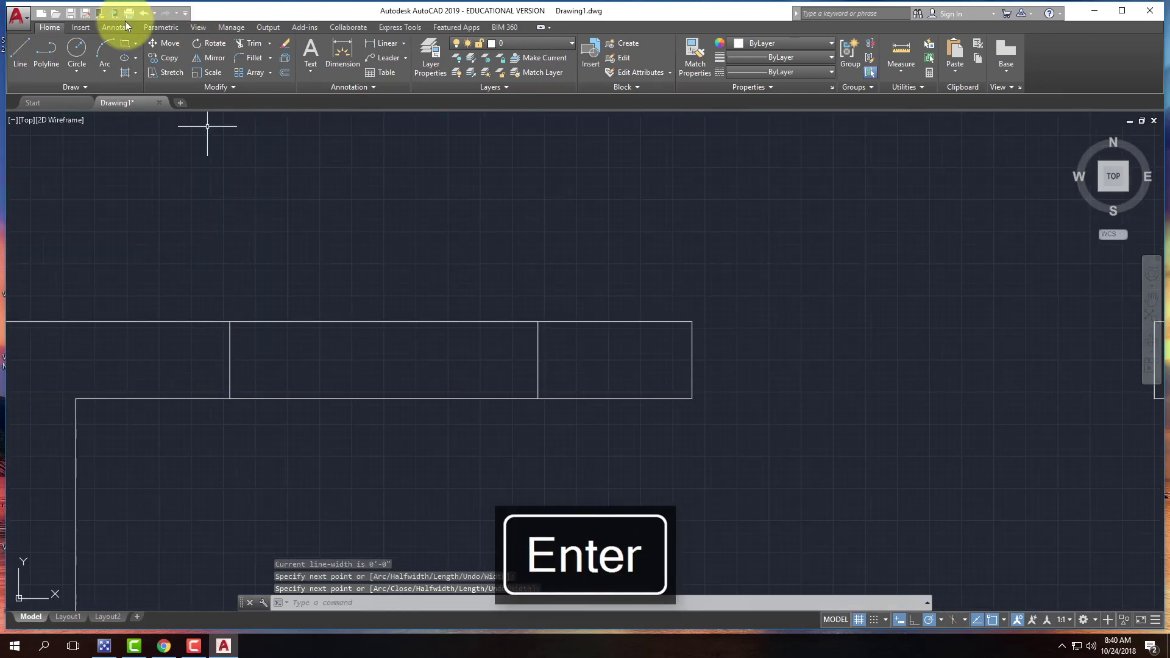
click(24, 53)
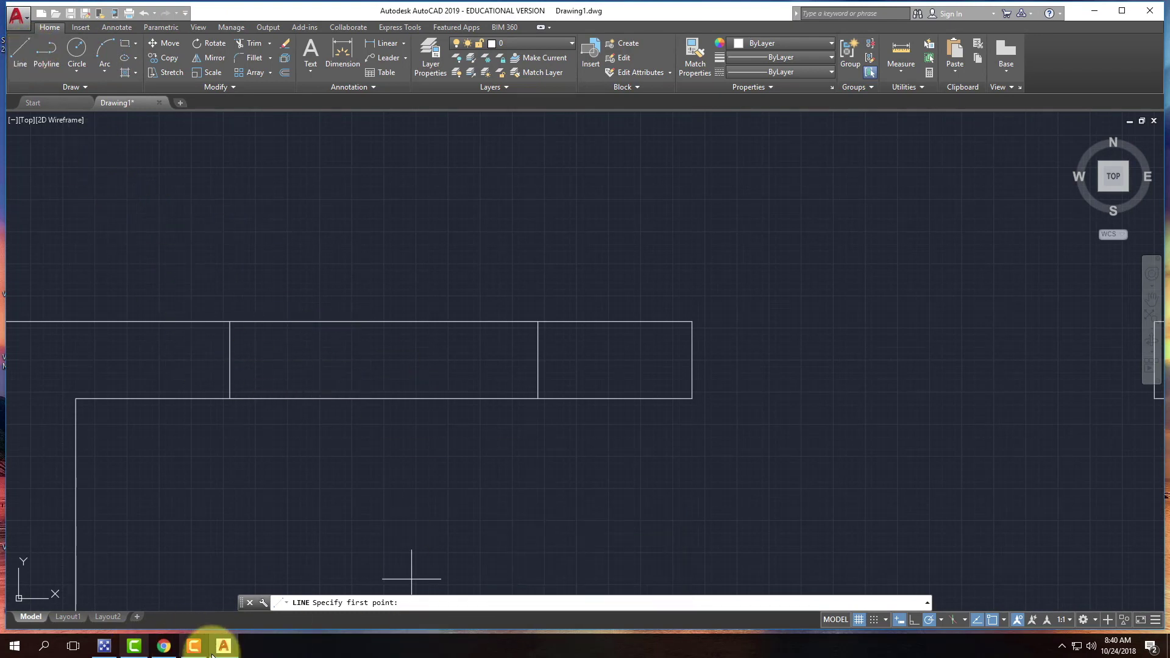
click(165, 648)
scroll(379, 391, down, 20)
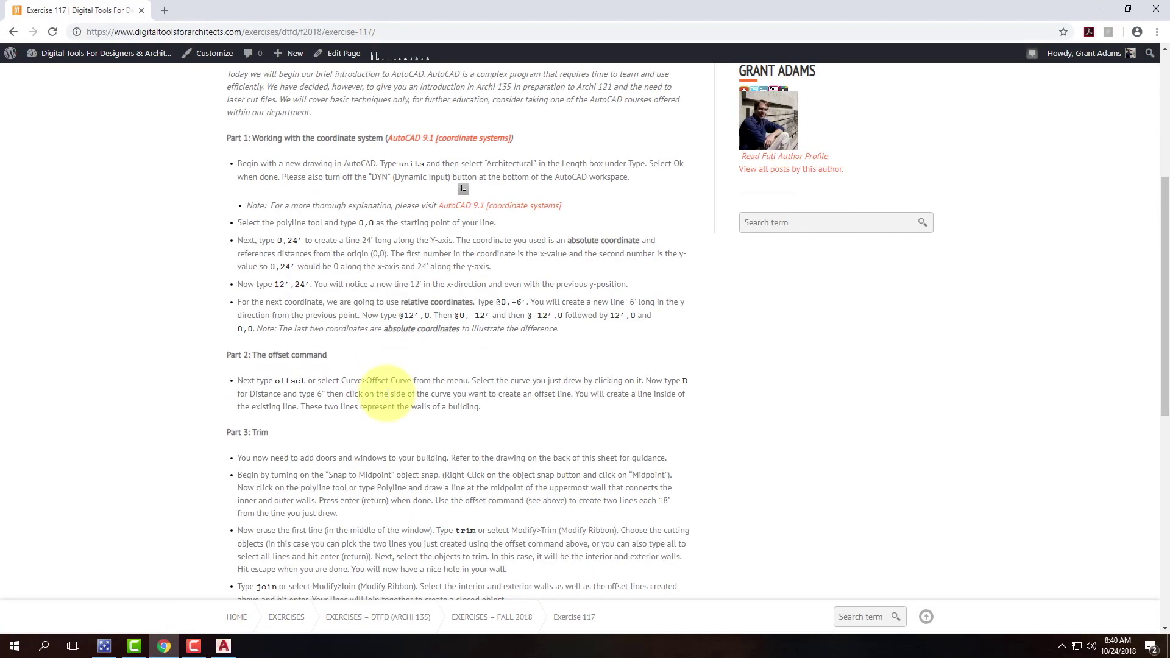
click(447, 334)
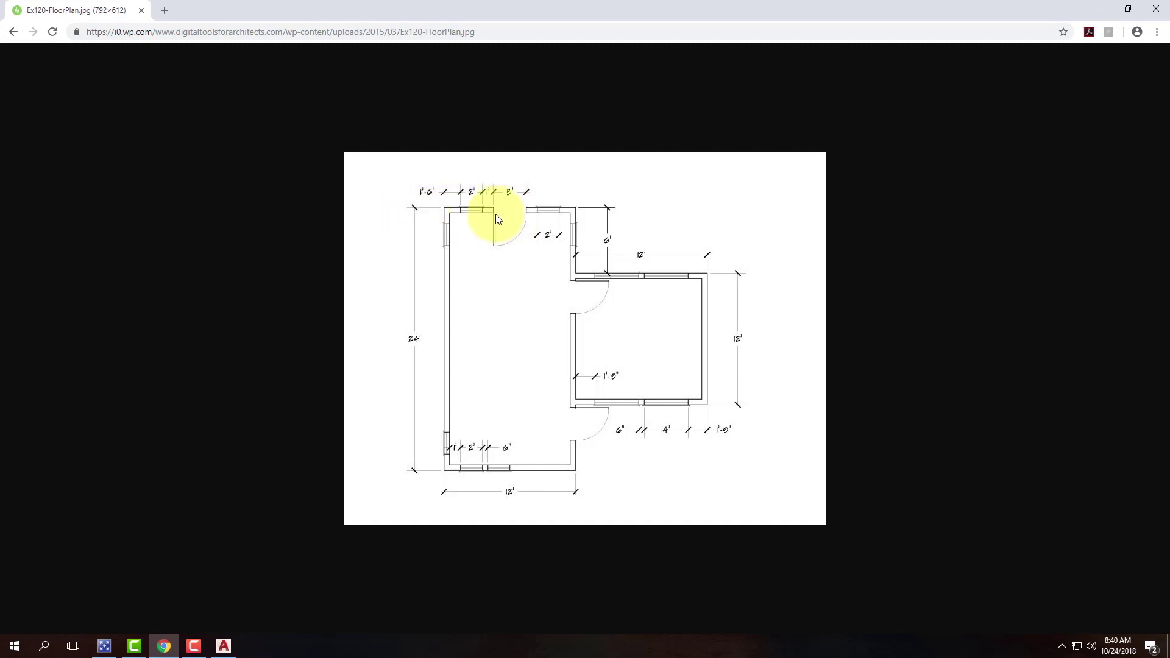
click(1098, 11)
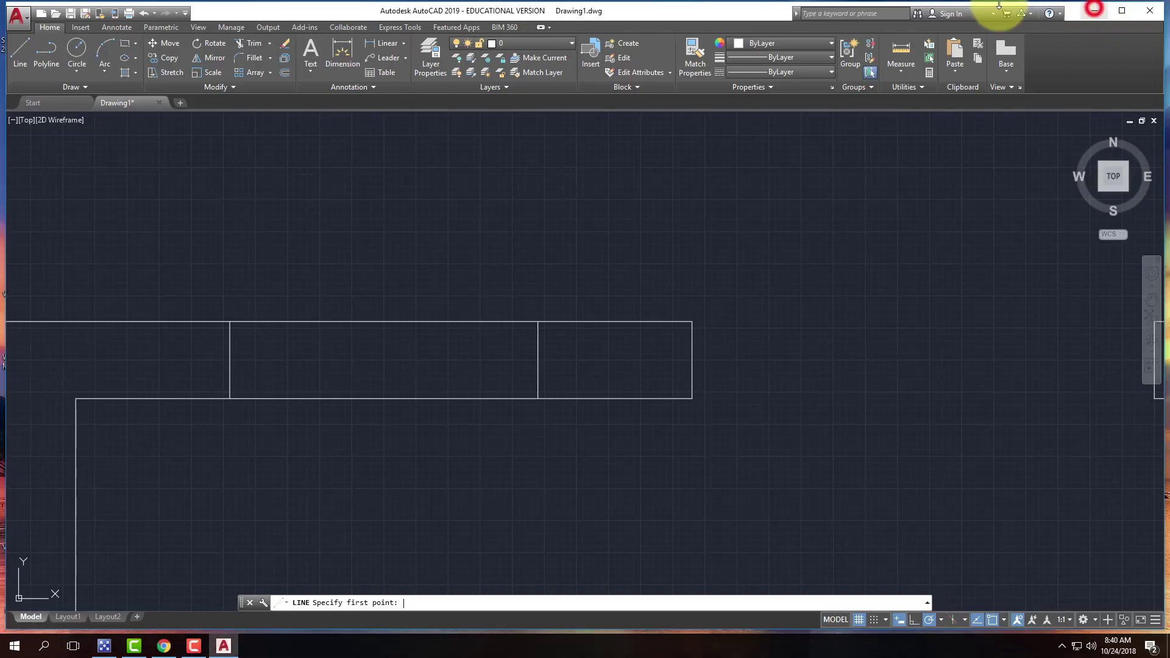
Draw a horizontal line between the midpoints of the two lines that mark the 2' section in the upper wall.
click(21, 52)
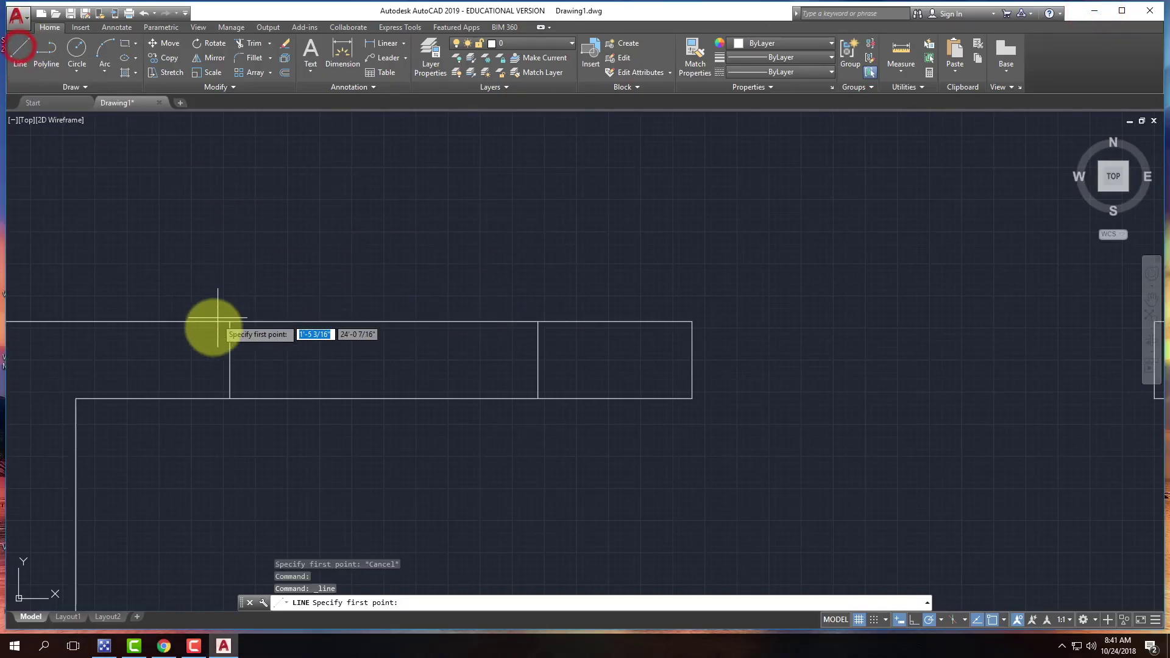
click(230, 360)
click(538, 360)
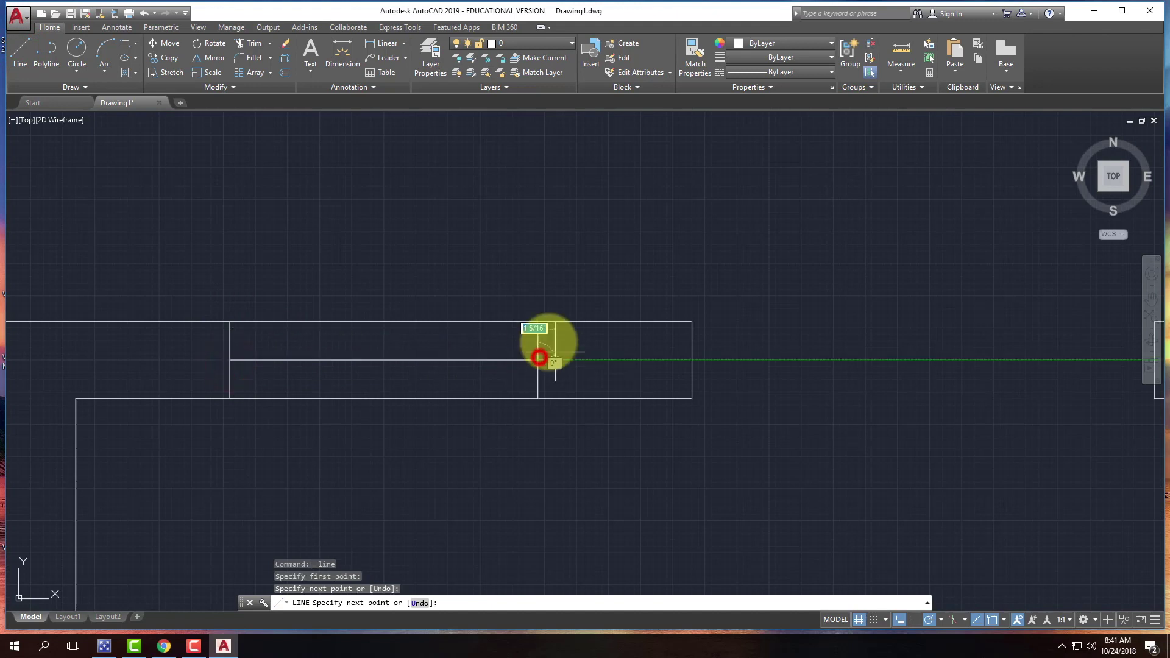
key(Return)
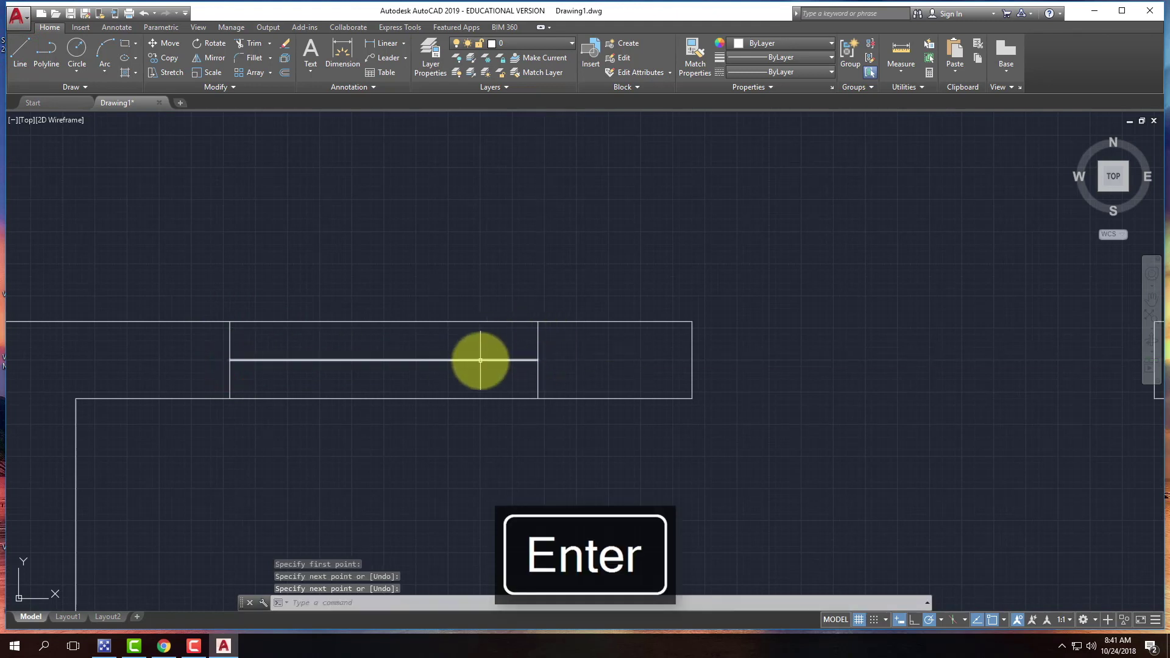
Offset the horizontal line inside the 2' section by 0.5" toward the inner wall line.
click(480, 360)
text(offs)
key(Return)
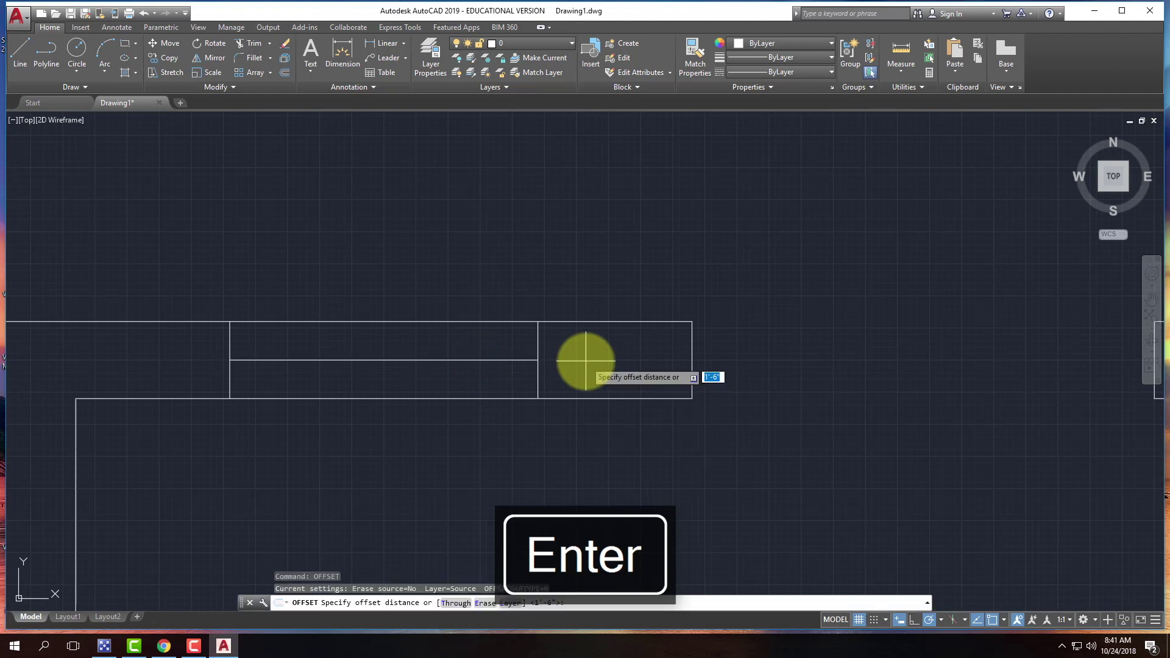
key(Return)
click(531, 360)
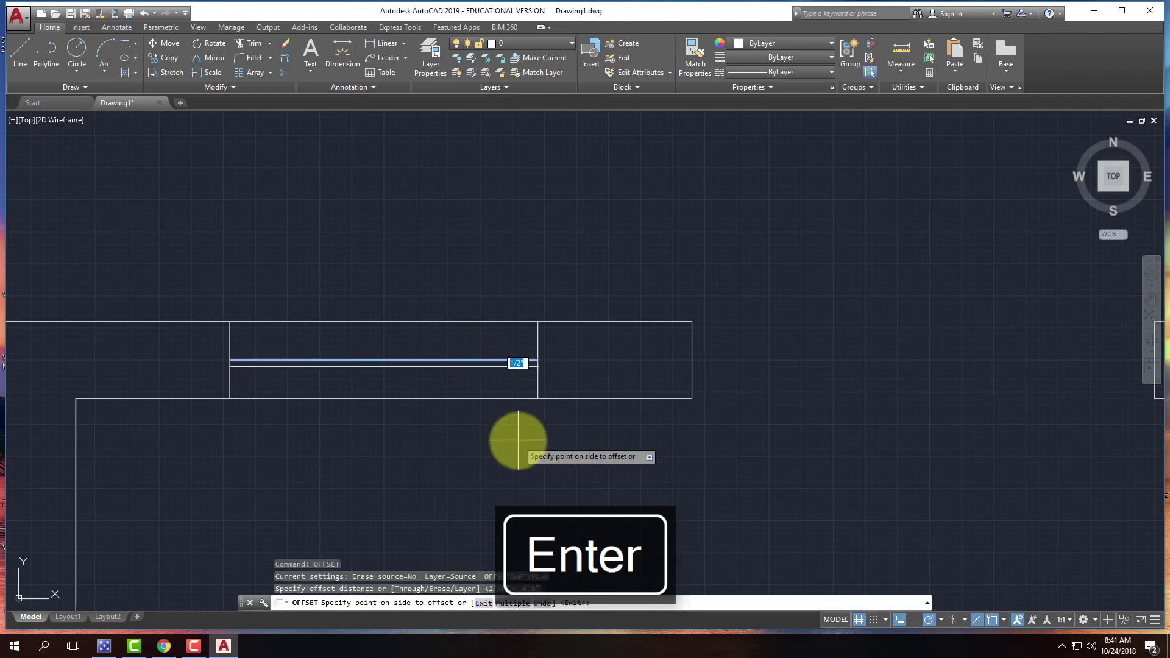
click(518, 441)
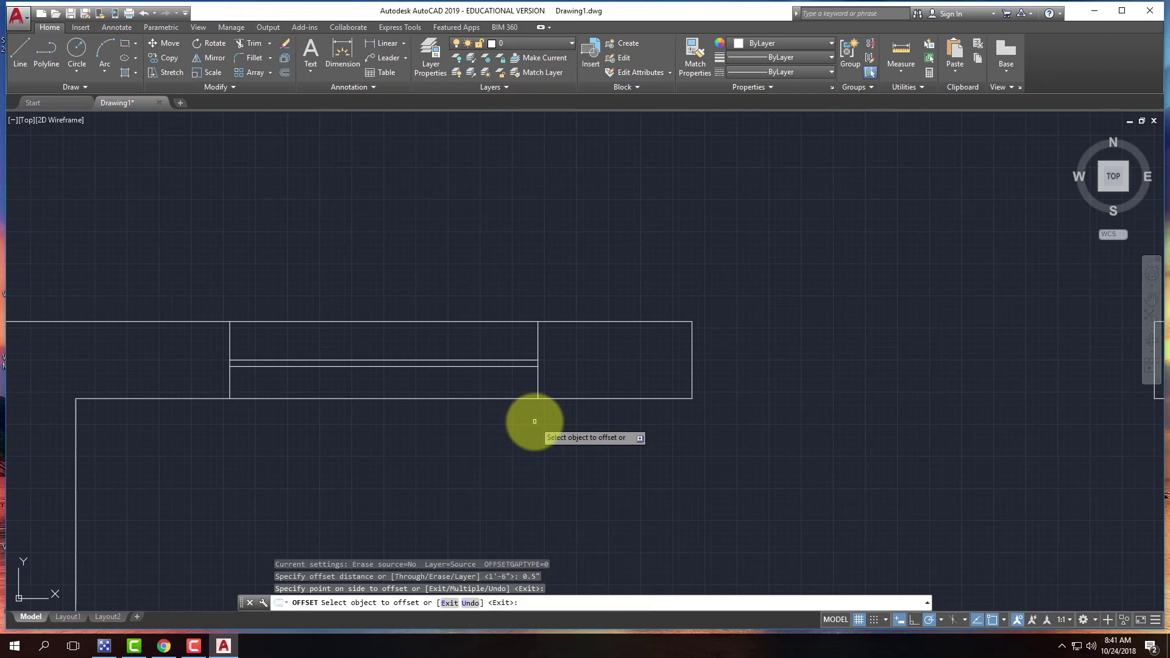
key(Return)
Move the two horizontal lines in the 2' section straight up by .25" and undo the move.
click(486, 378)
click(470, 338)
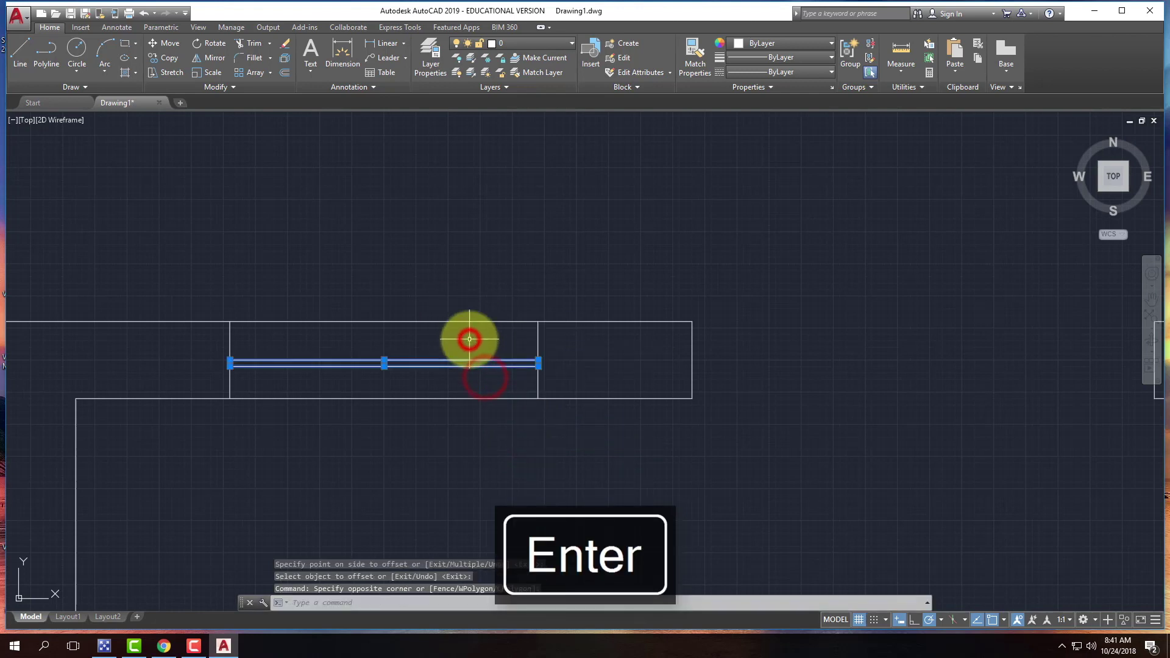
key(Return)
click(620, 481)
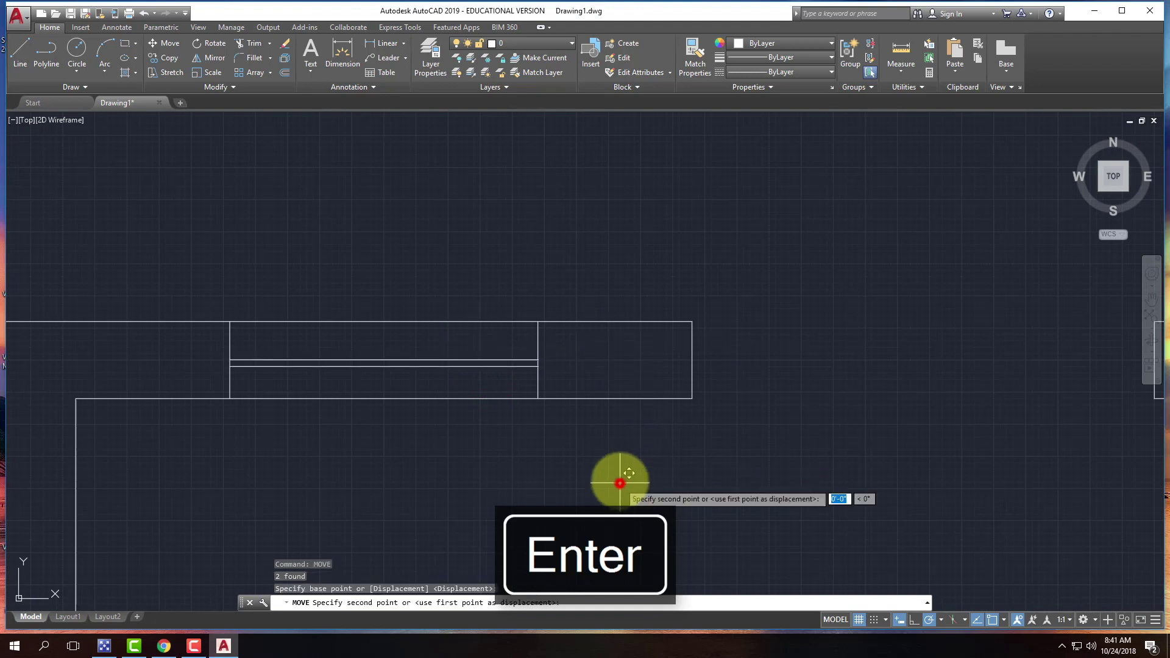
text(.25)
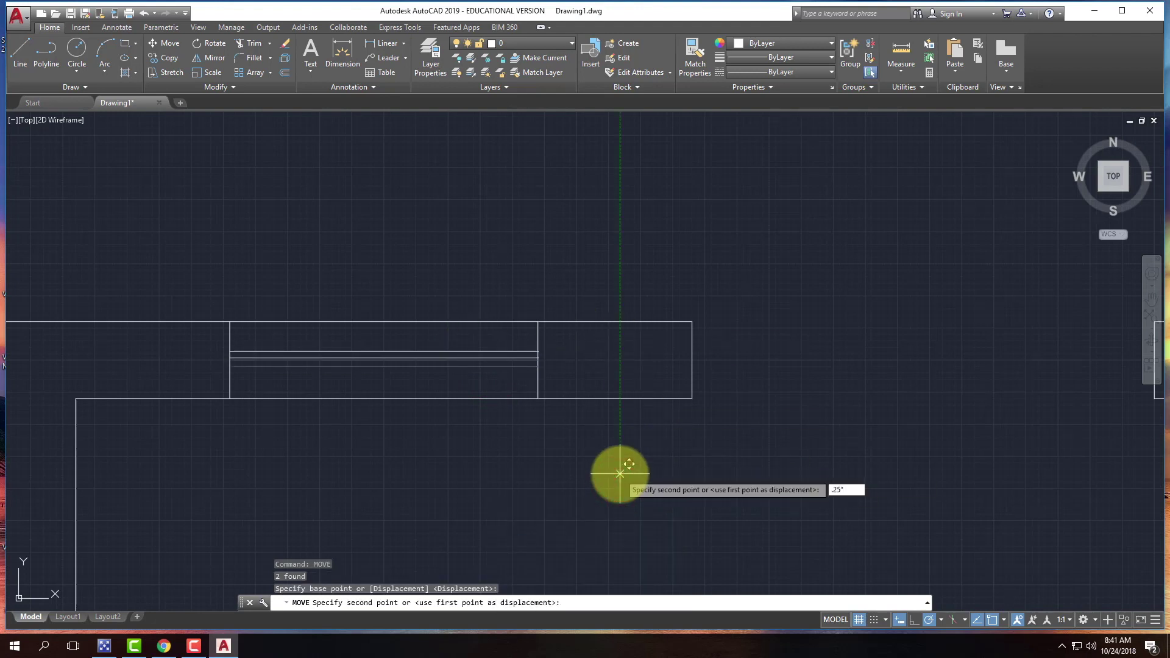
key(Return)
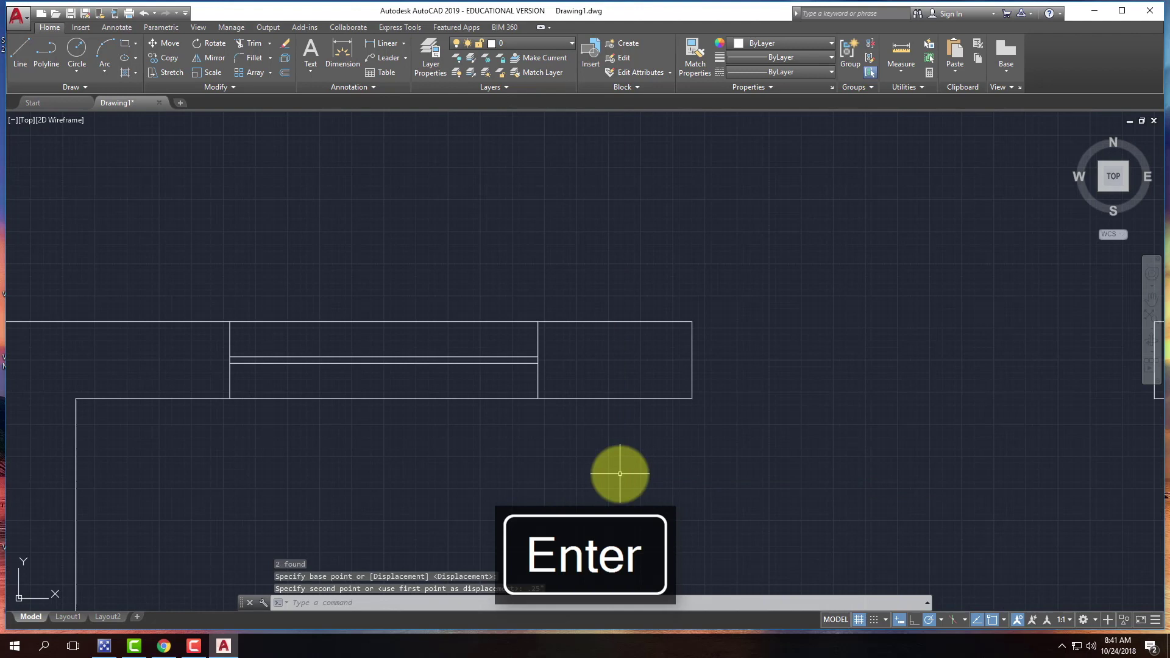
key(ctrl+z)
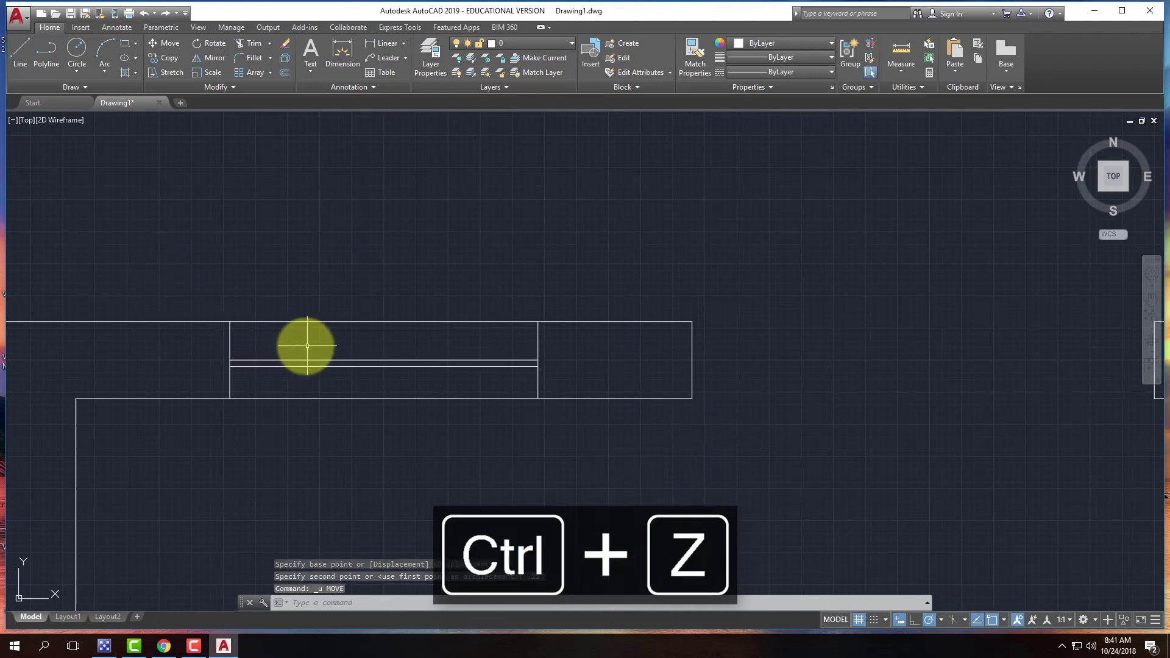
click(212, 351)
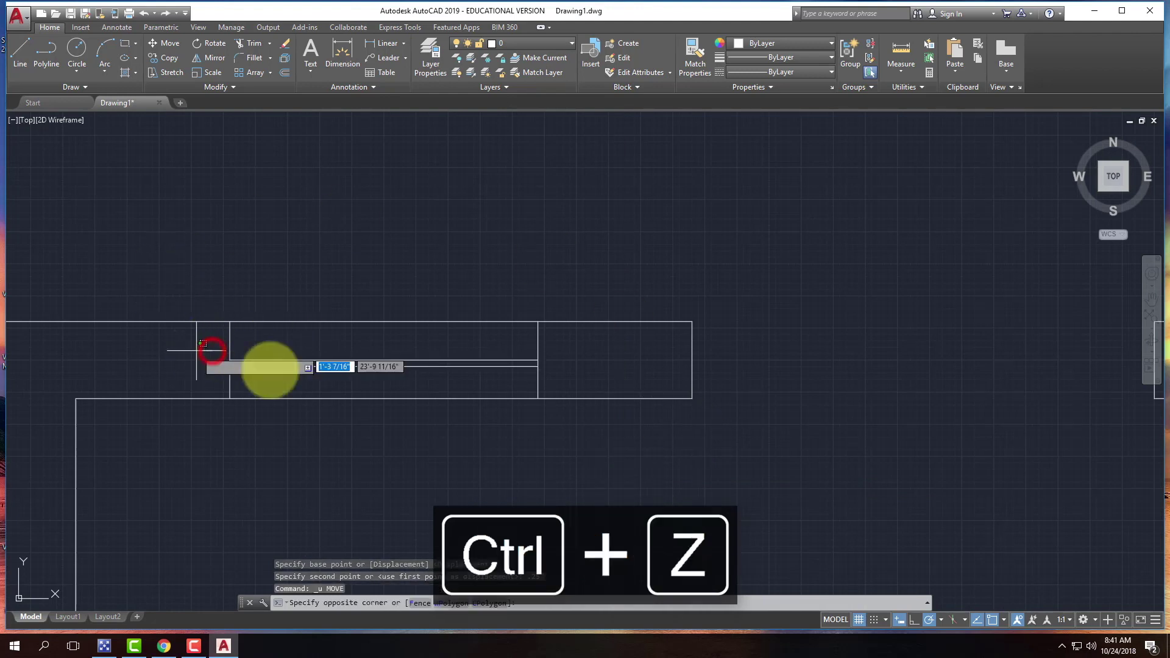
click(557, 380)
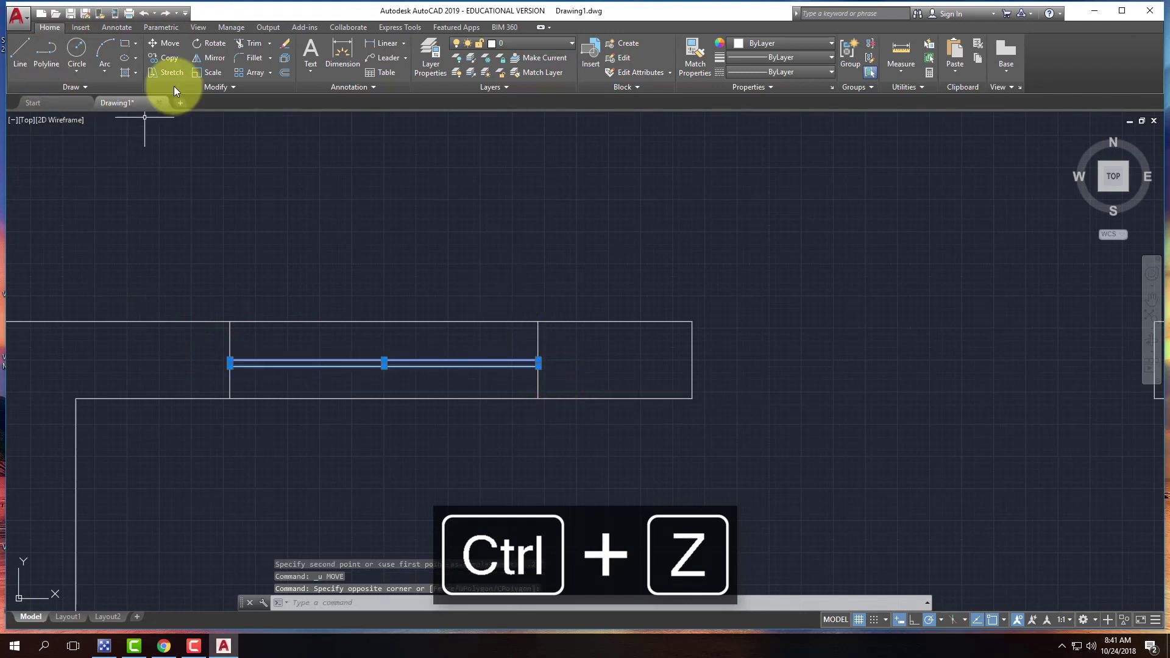
click(162, 42)
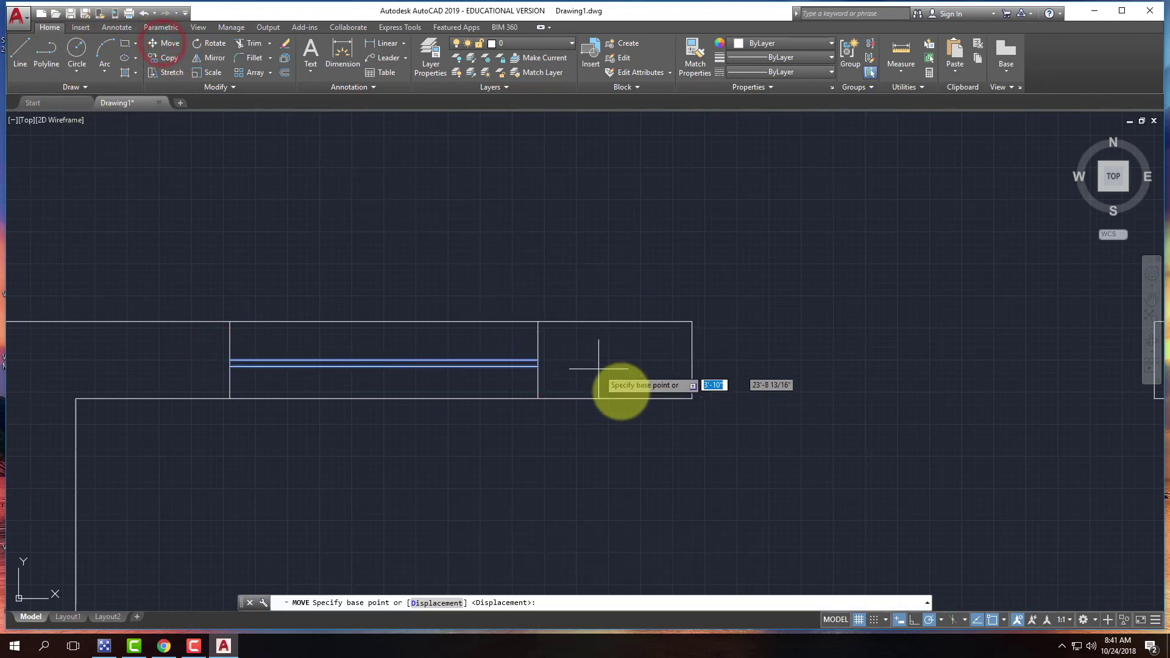
click(536, 462)
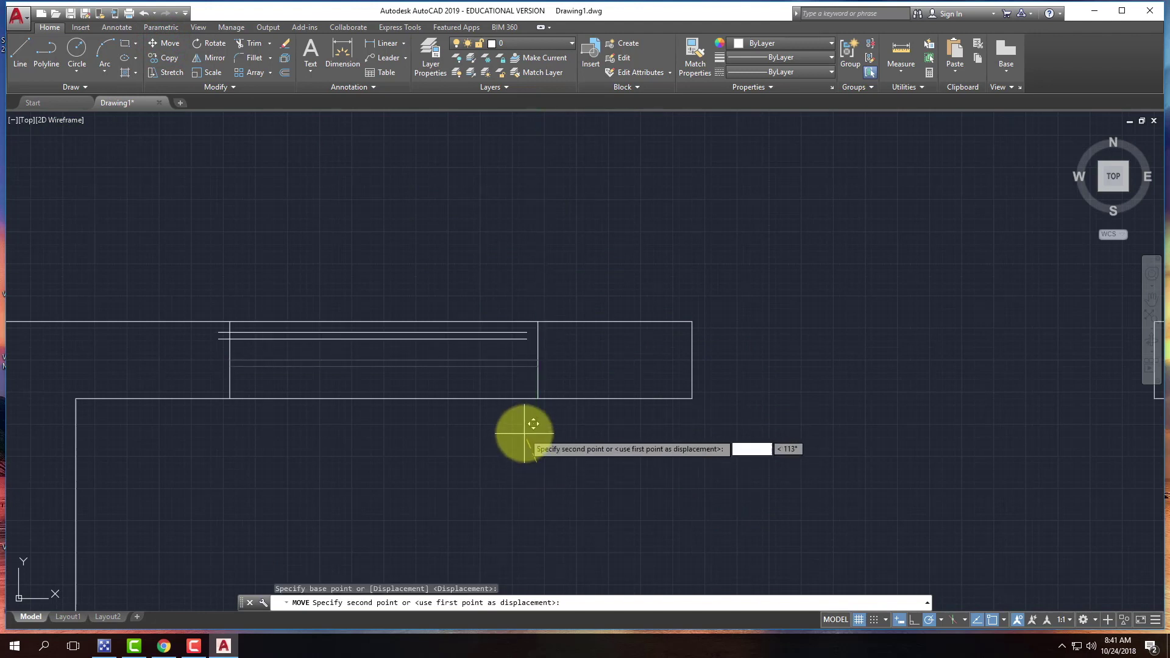
key(Escape)
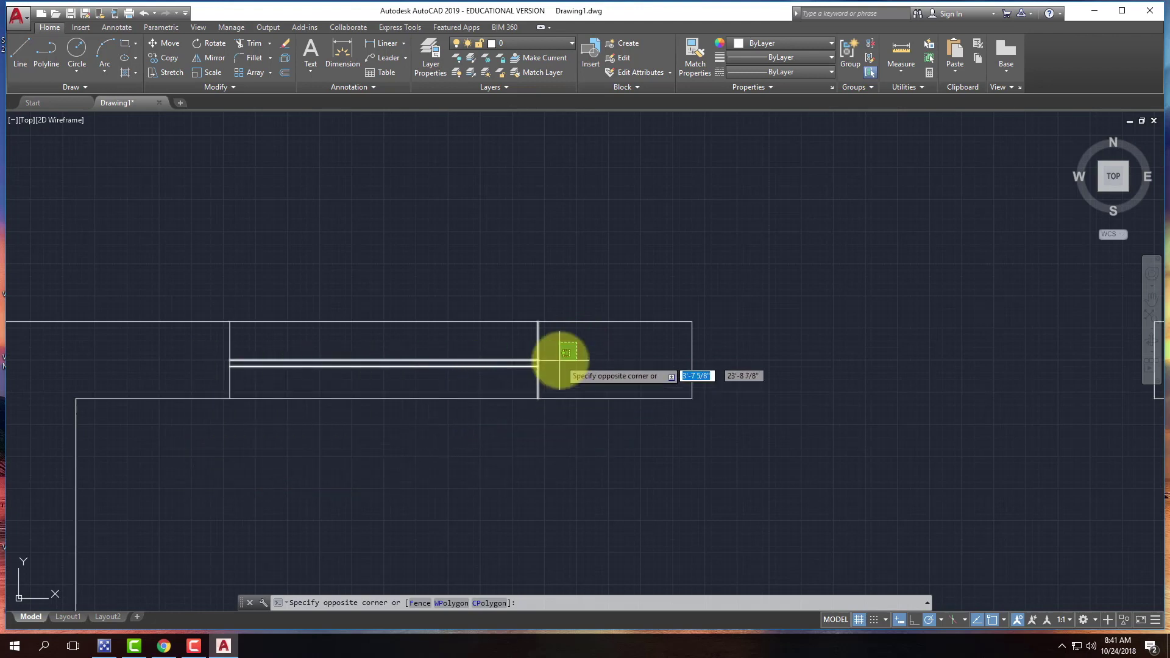
Try crossing and enclosing window selections in turn around the lines of the 2' section, clearing each selection.
click(177, 431)
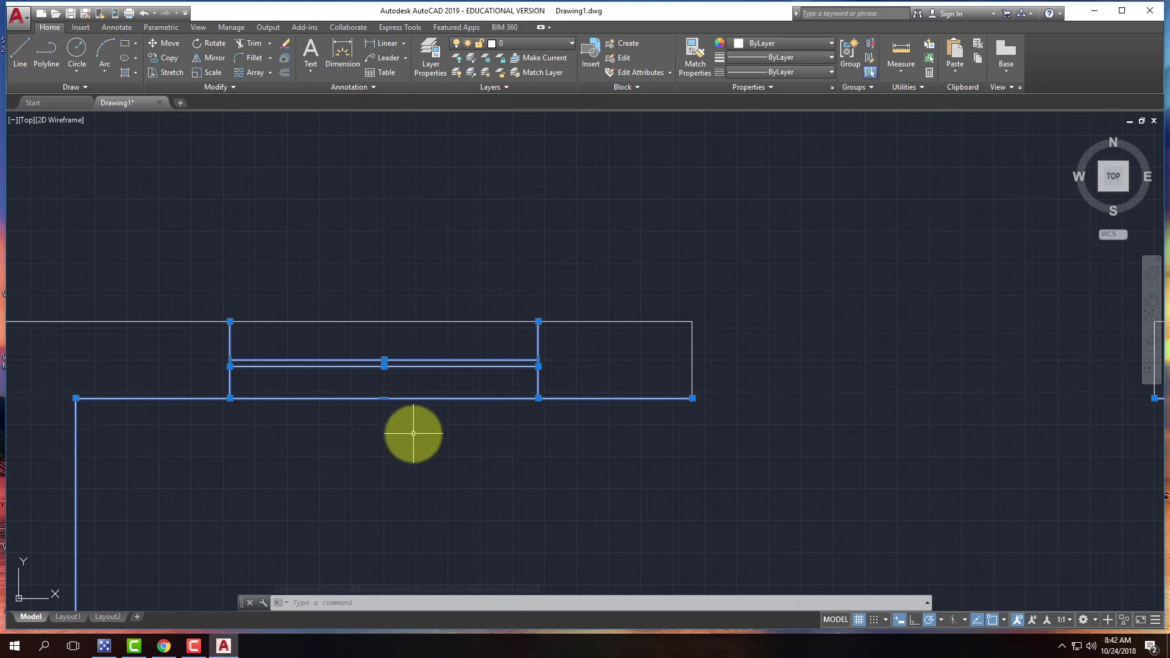
key(Escape)
key(Escape)
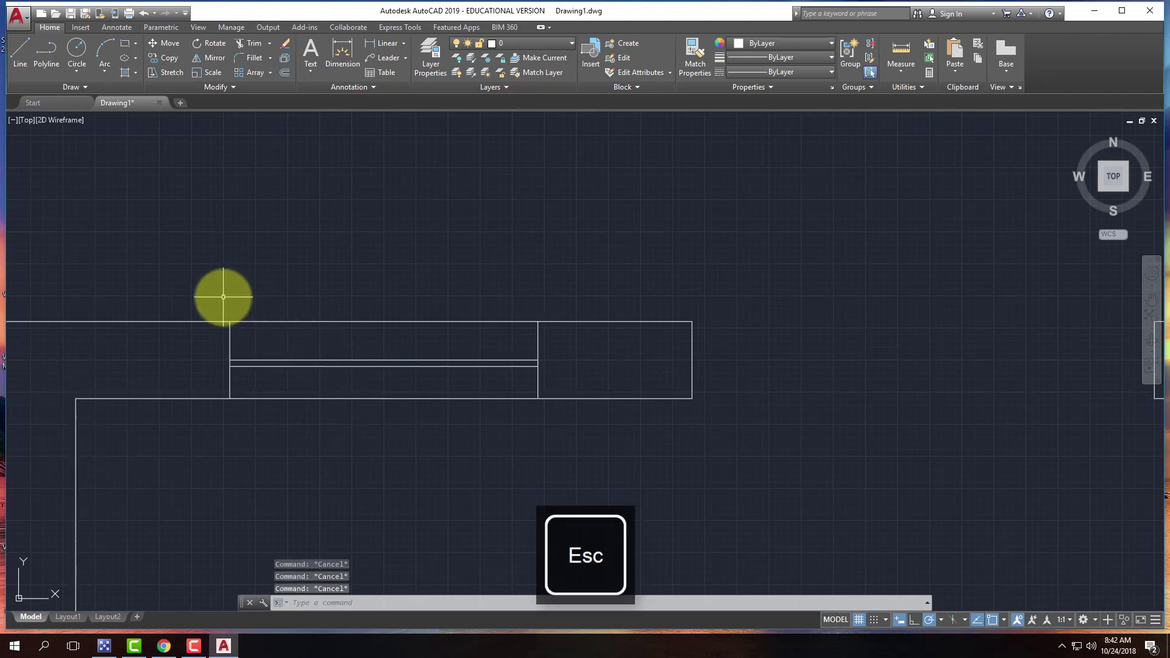
click(165, 273)
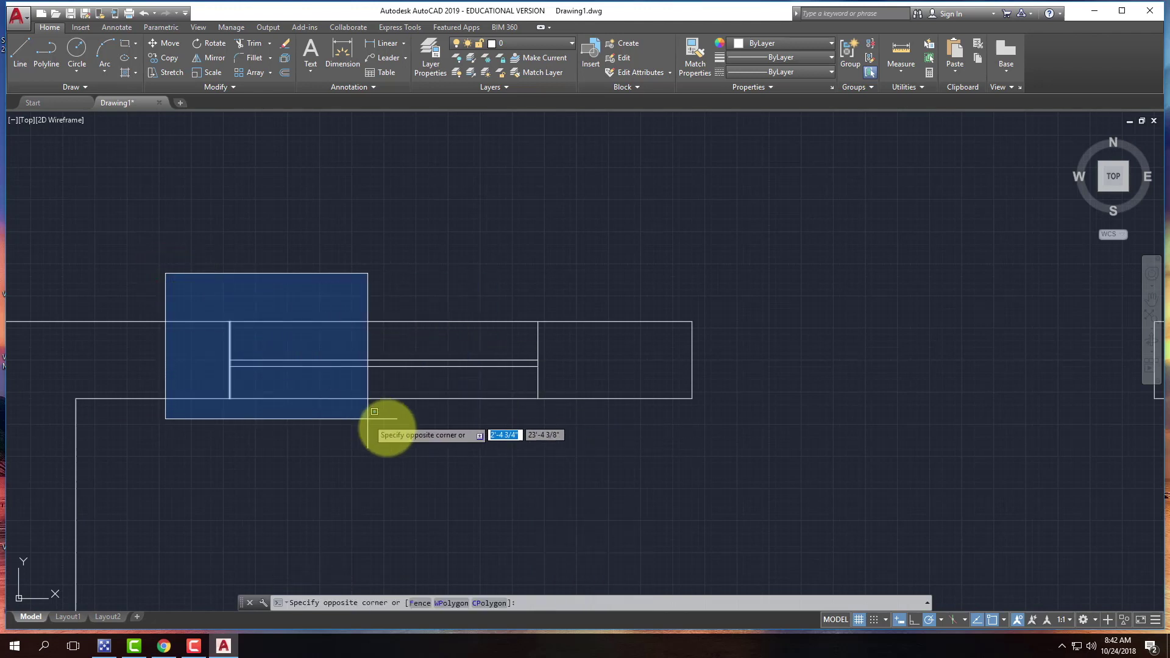
click(590, 443)
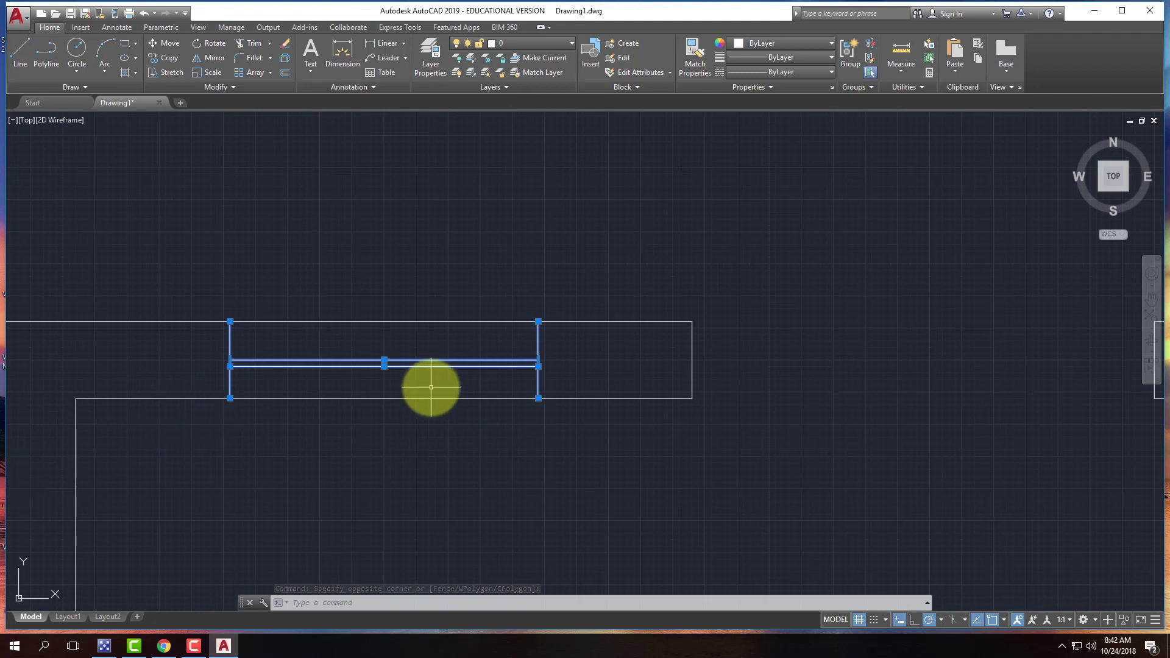
key(Escape)
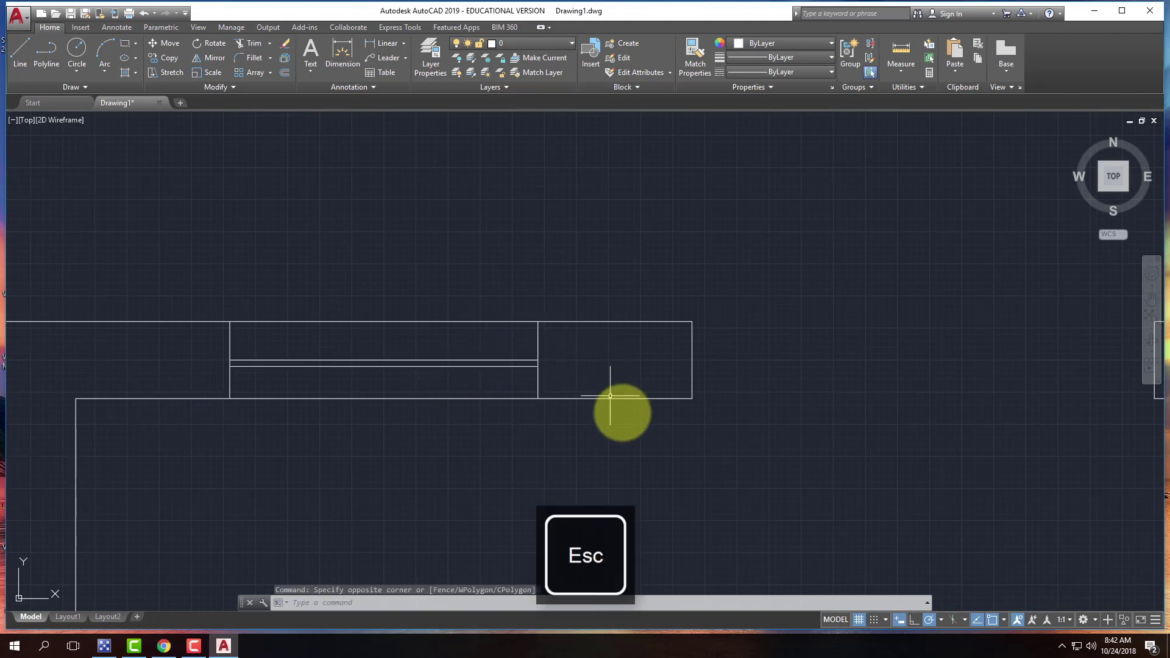
click(647, 450)
click(158, 268)
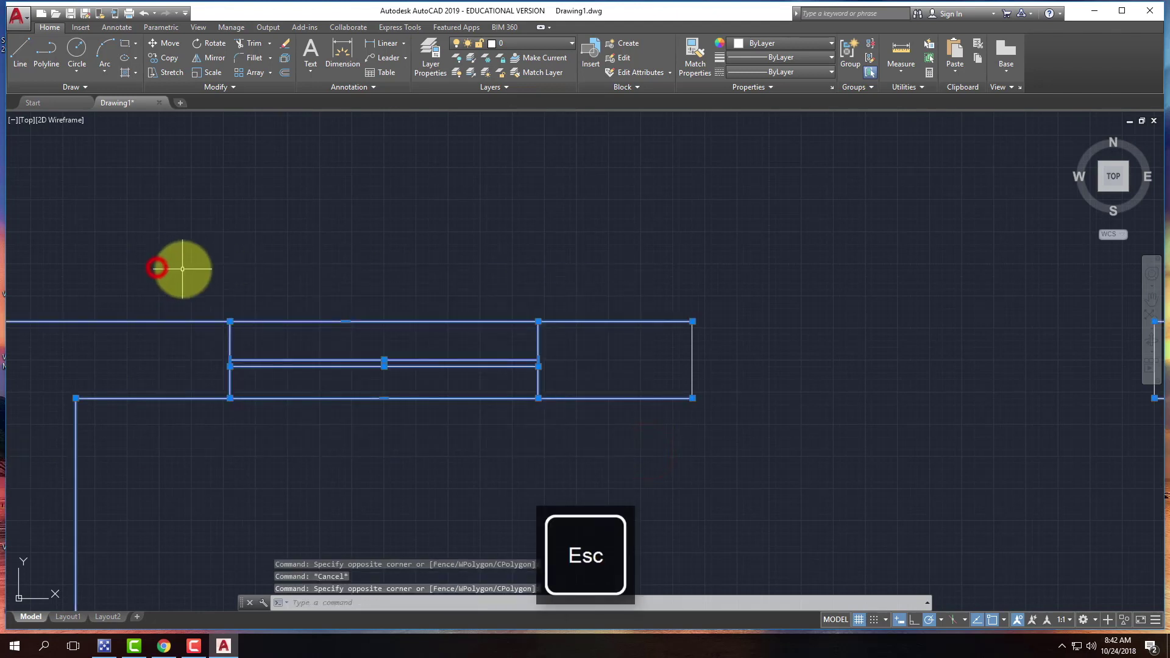
key(Escape)
click(170, 269)
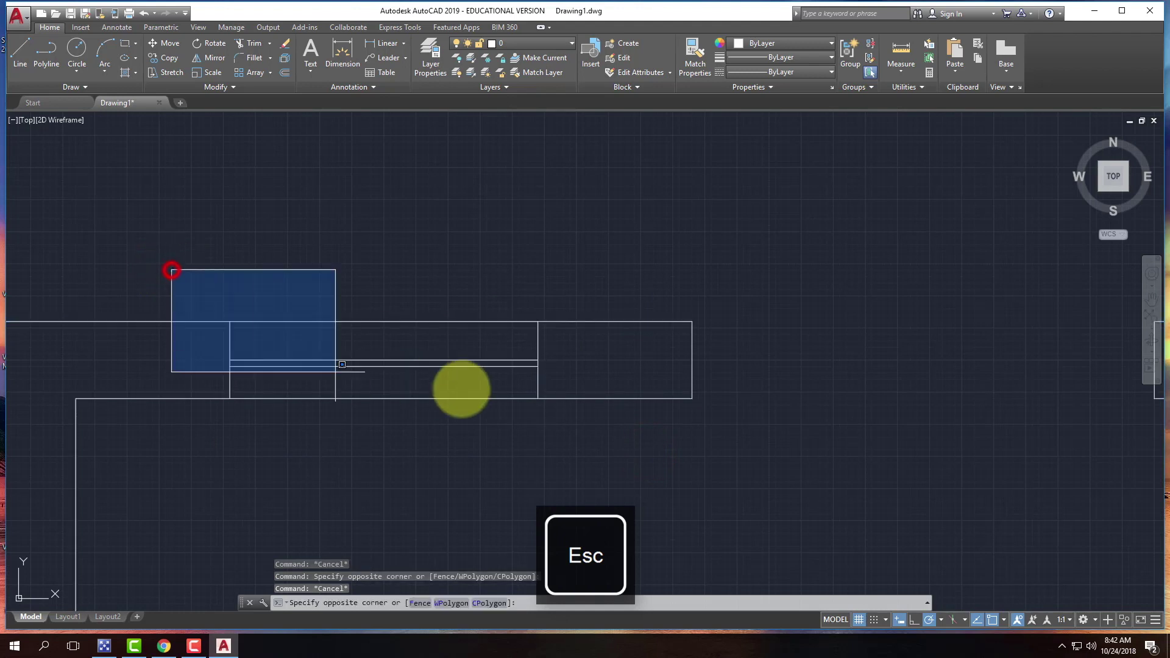
click(618, 451)
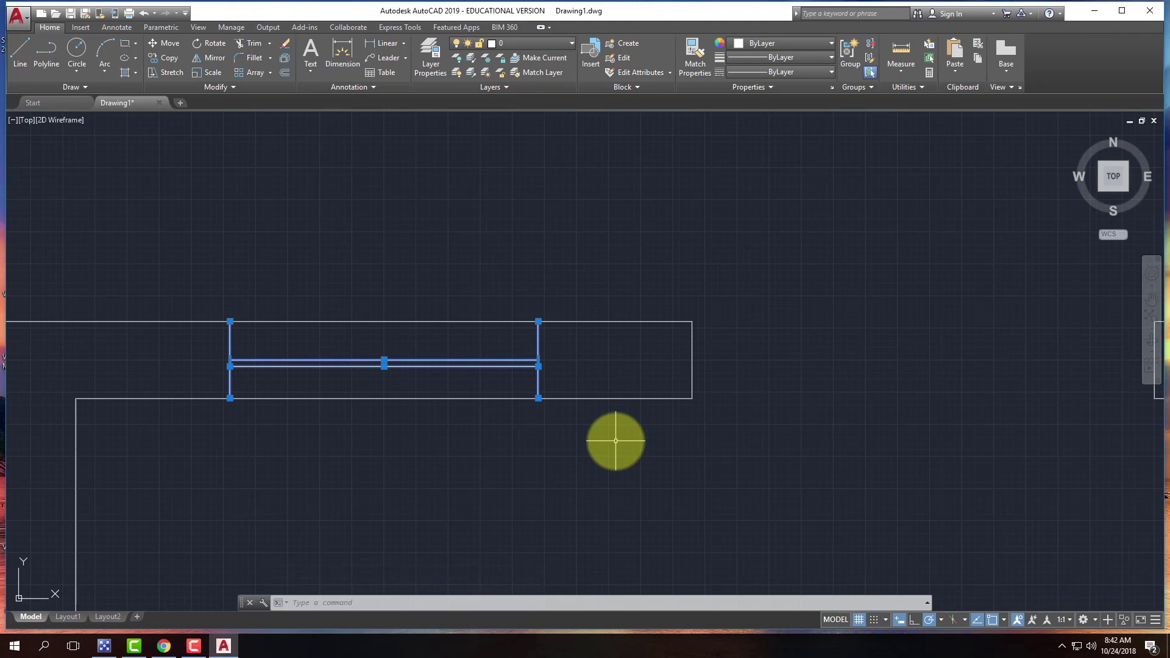
key(Escape)
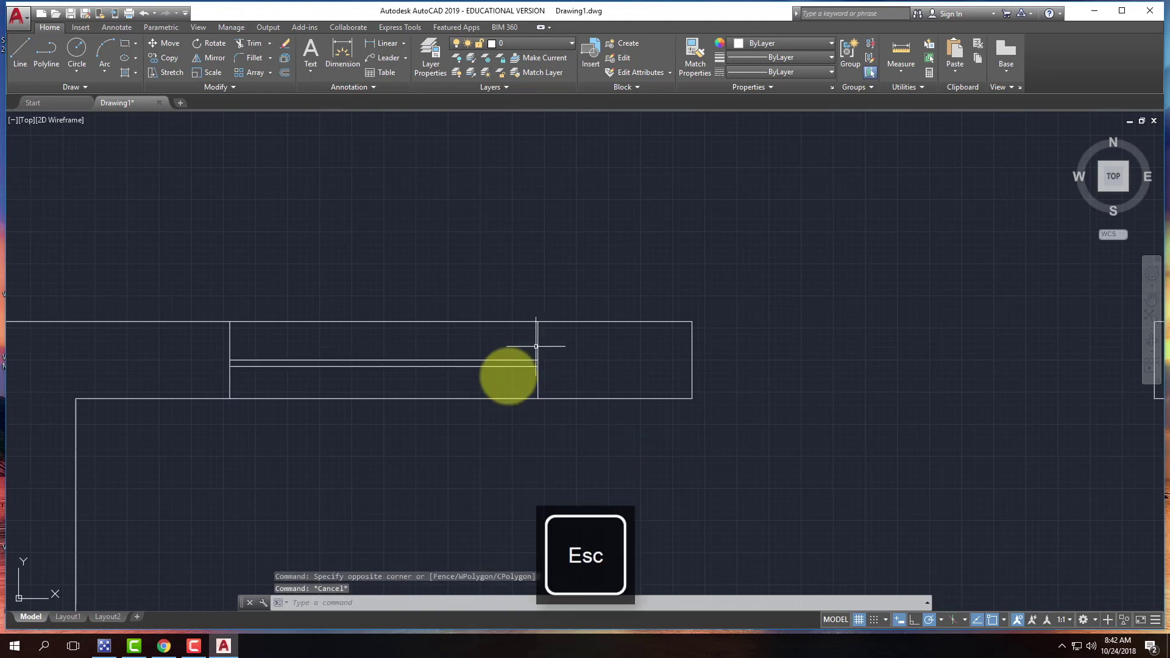
Move the two horizontal glazing lines of the upper-wall window straight up by 1/4".
click(192, 348)
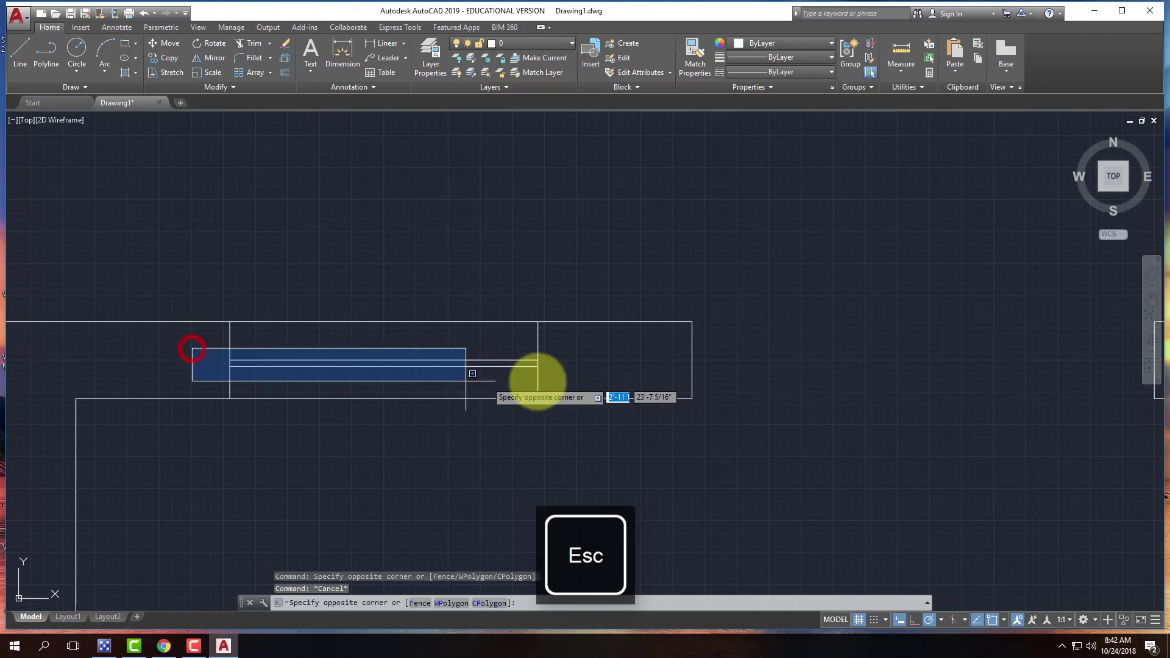
click(581, 388)
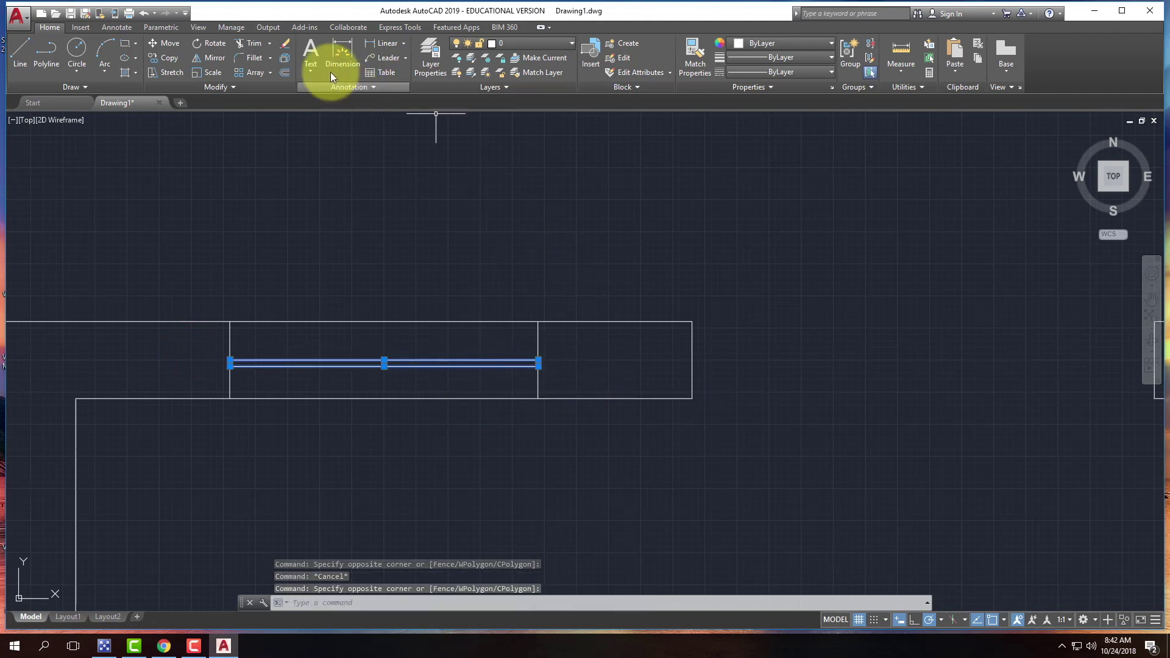
click(169, 45)
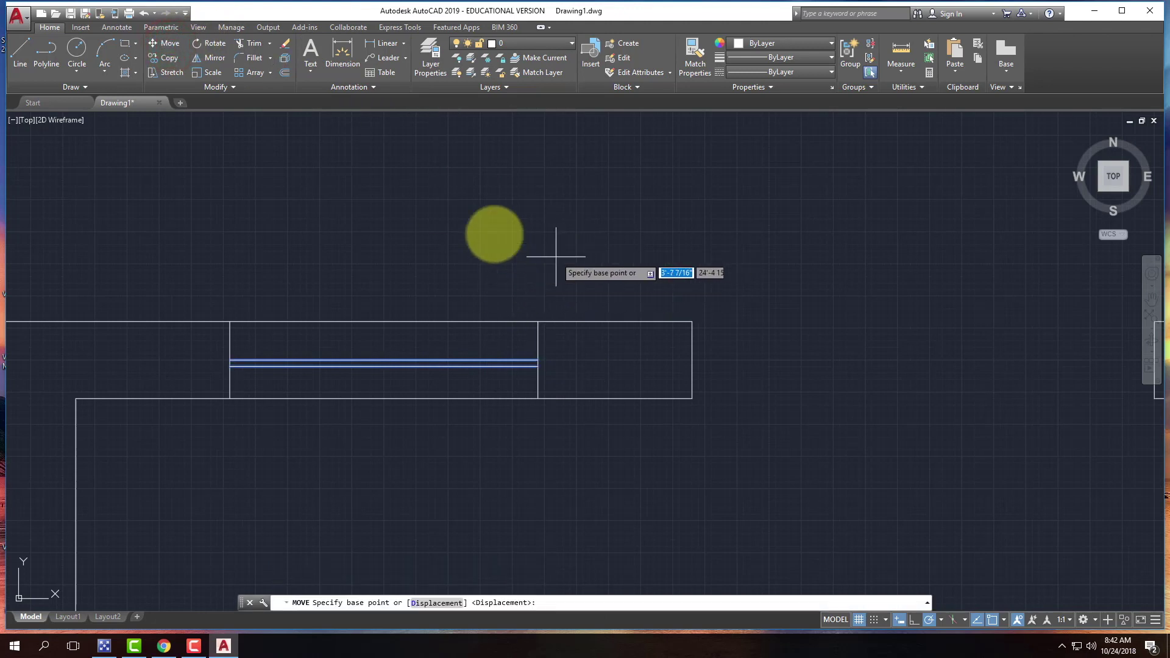
click(582, 275)
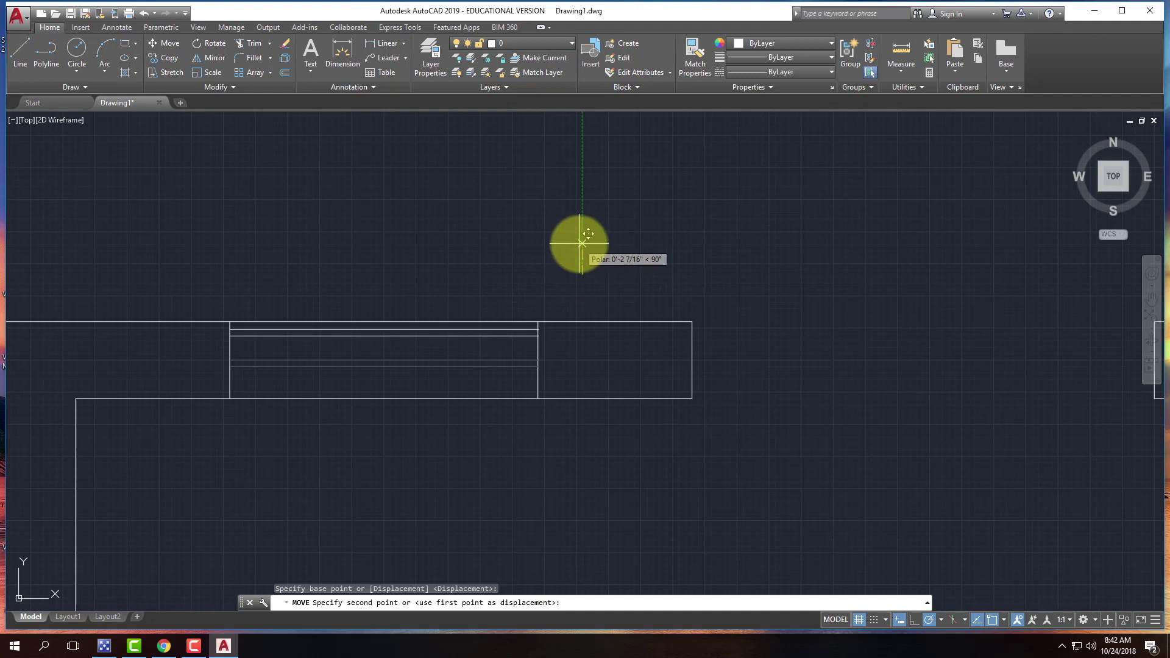
text(1/4")
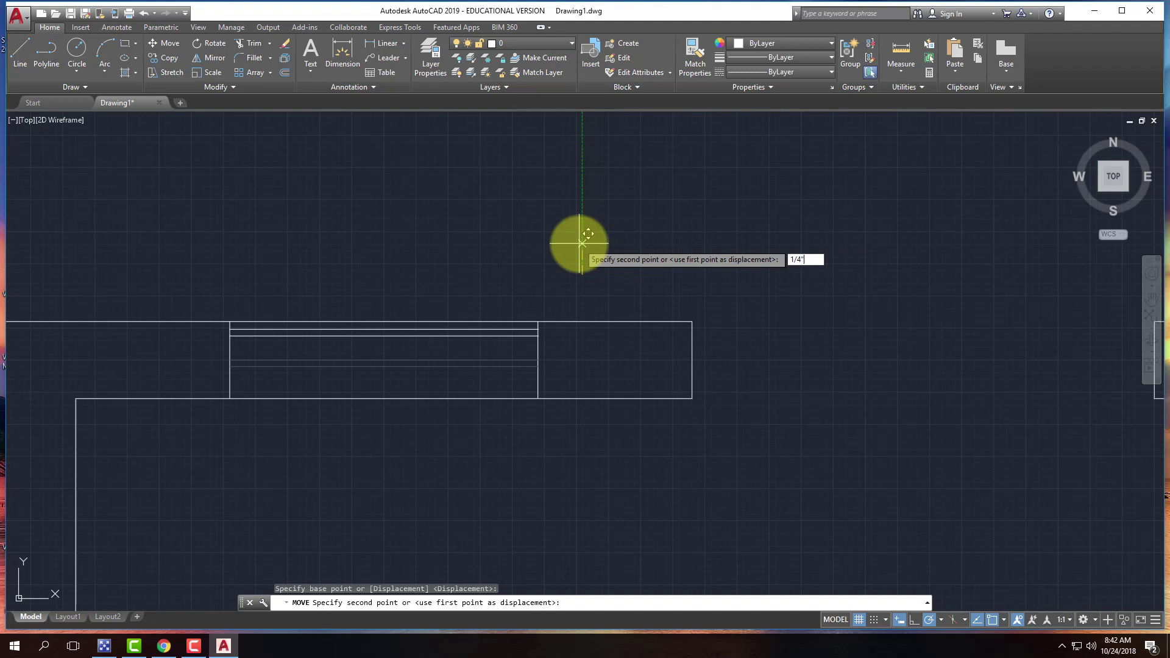
key(Return)
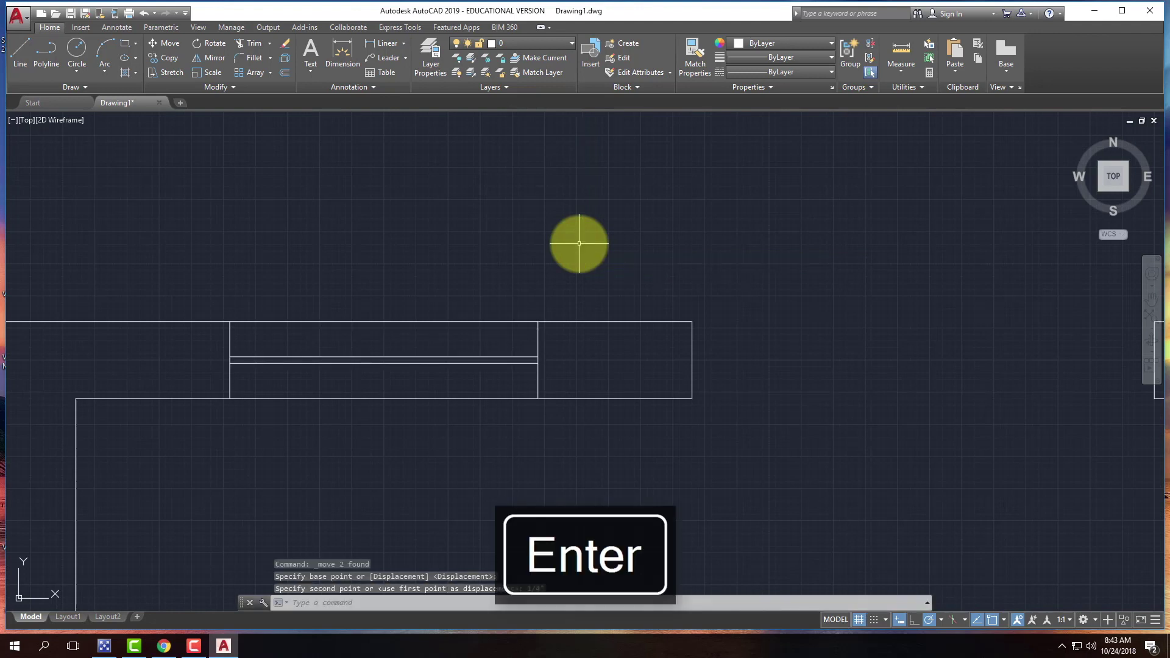
Mirror the whole upper-wall window across a vertical line through the midpoint of the lower wall's inner line, keeping the source objects.
scroll(162, 333, down, 3)
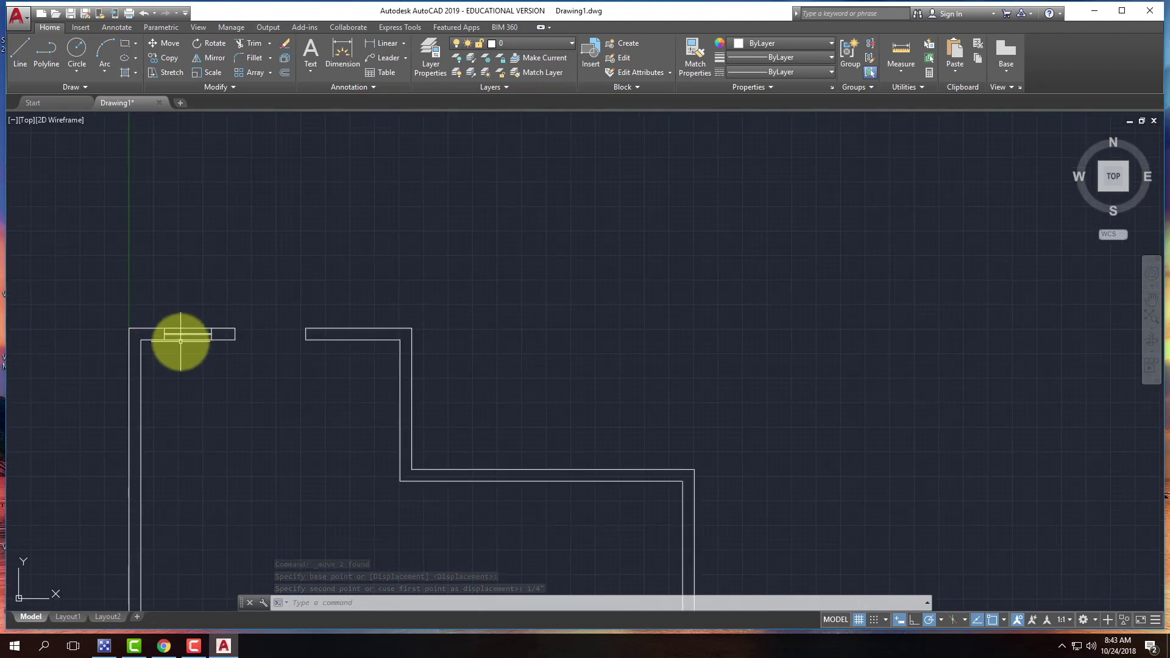
scroll(181, 341, up, 4)
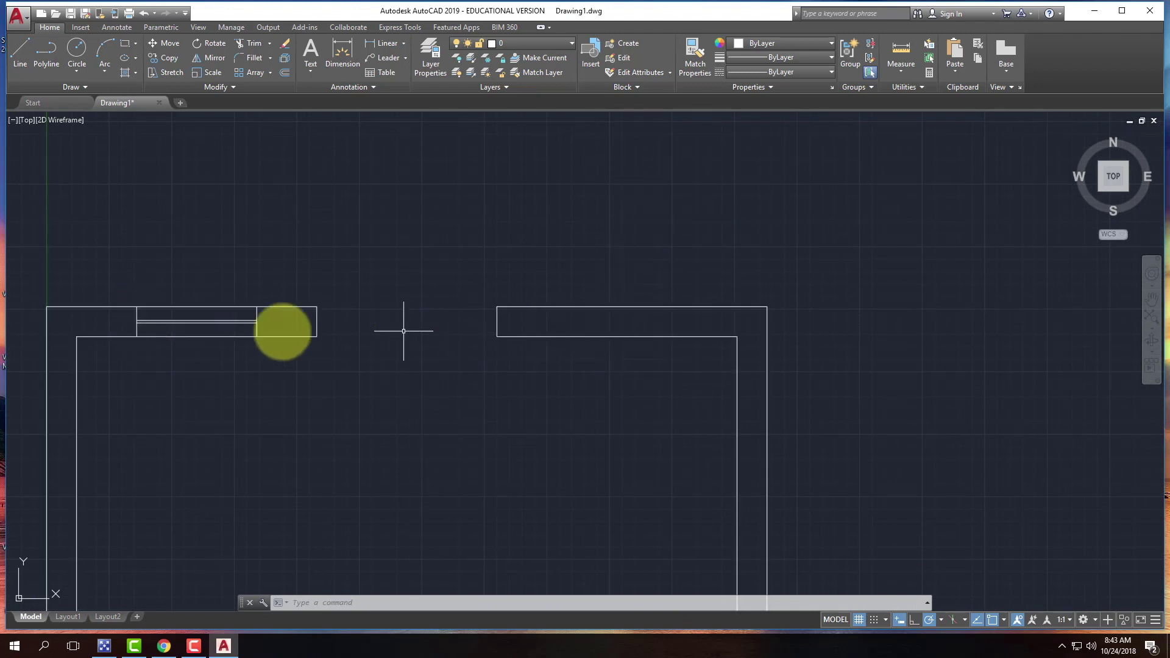
click(131, 291)
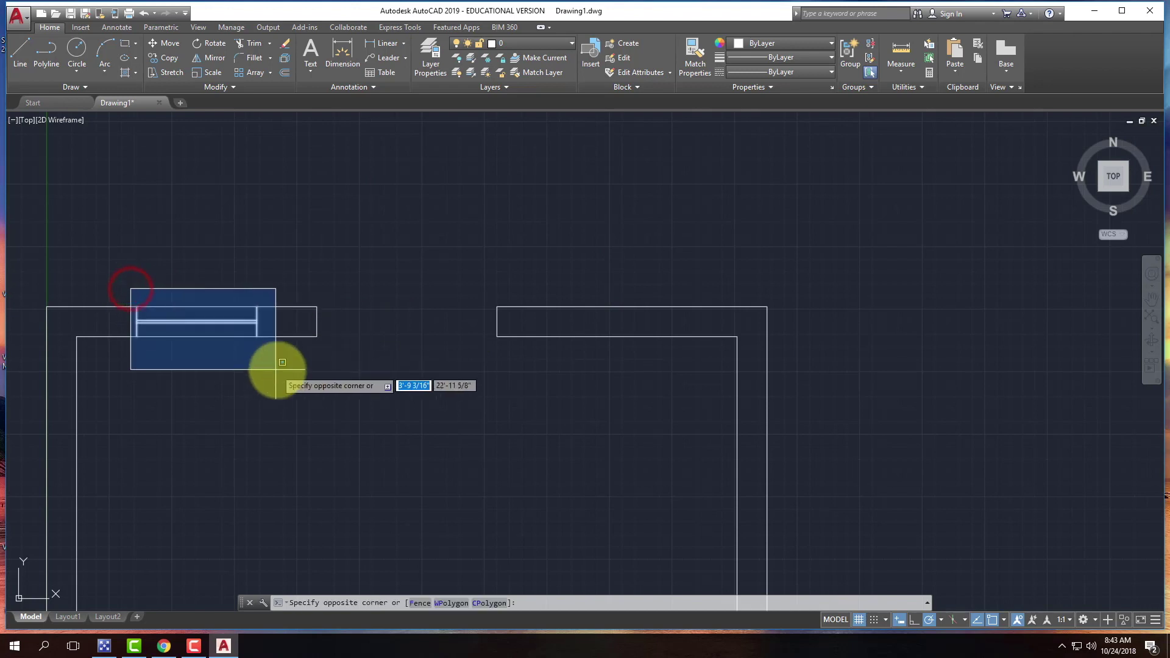
click(278, 370)
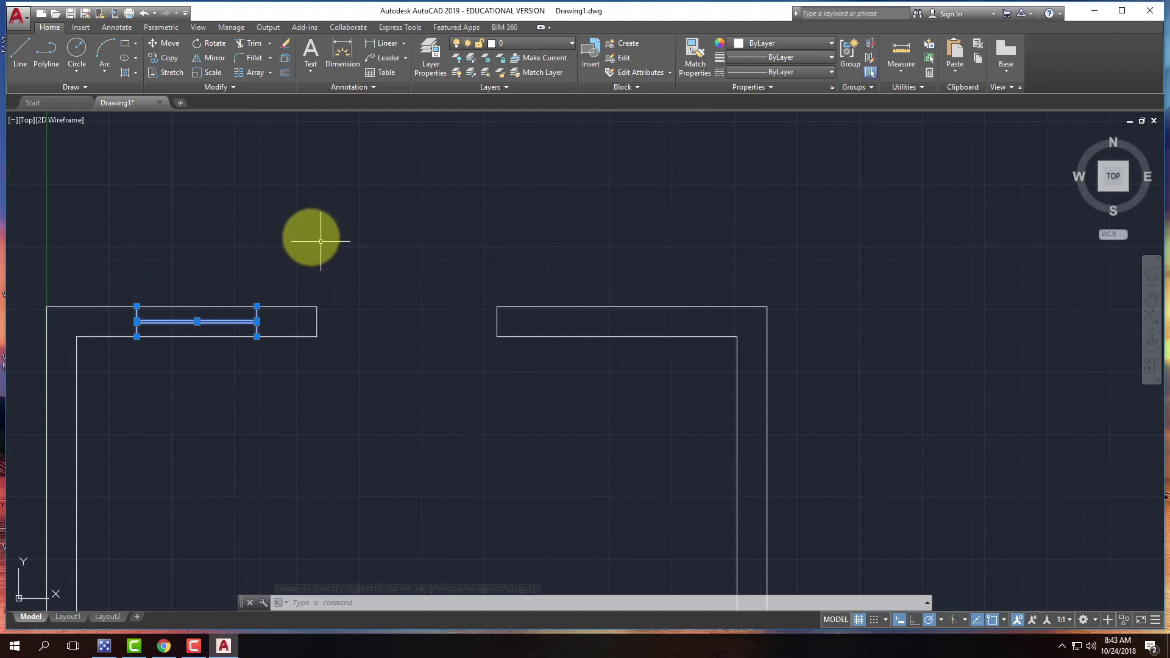
scroll(225, 207, down, 5)
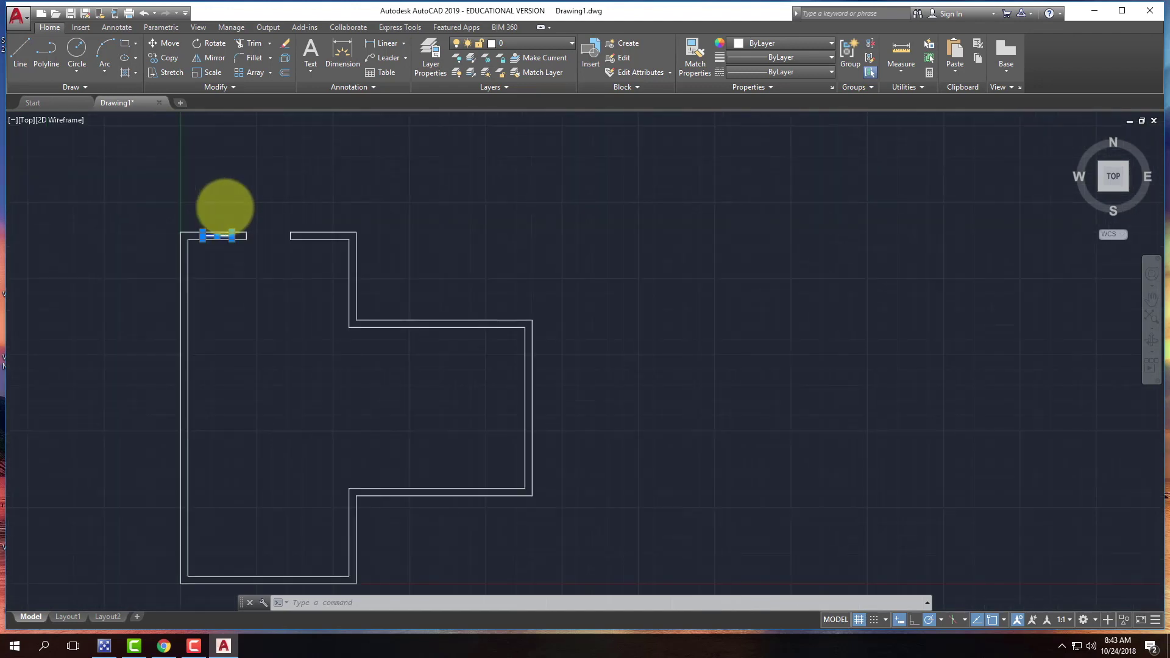
scroll(225, 207, up, 2)
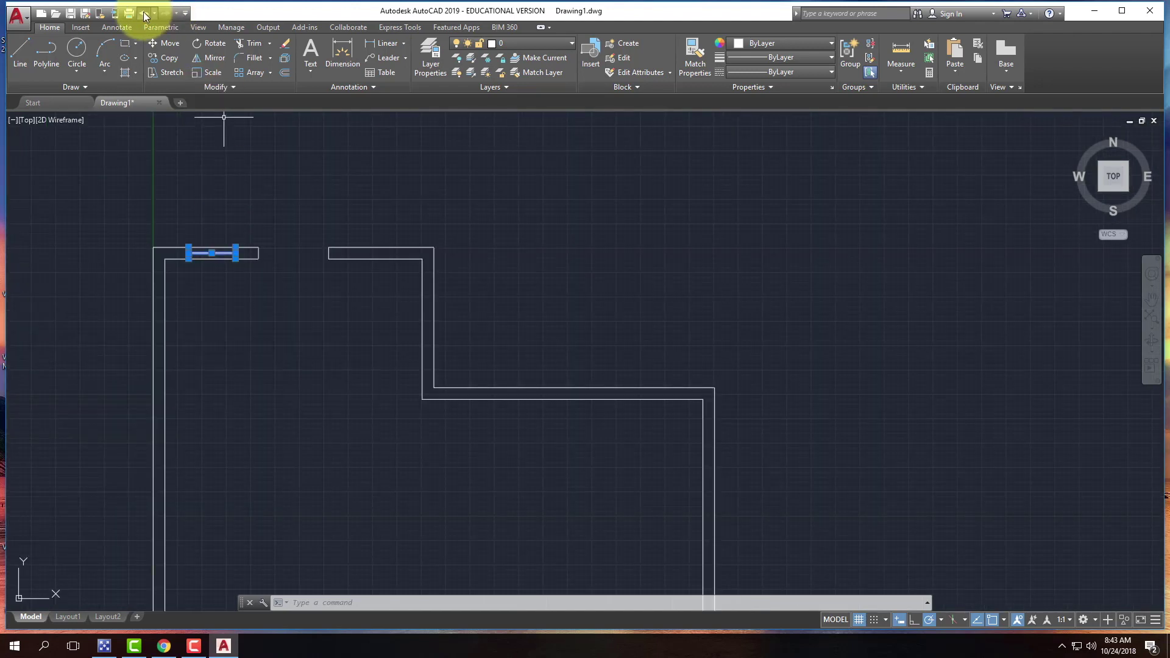
click(208, 59)
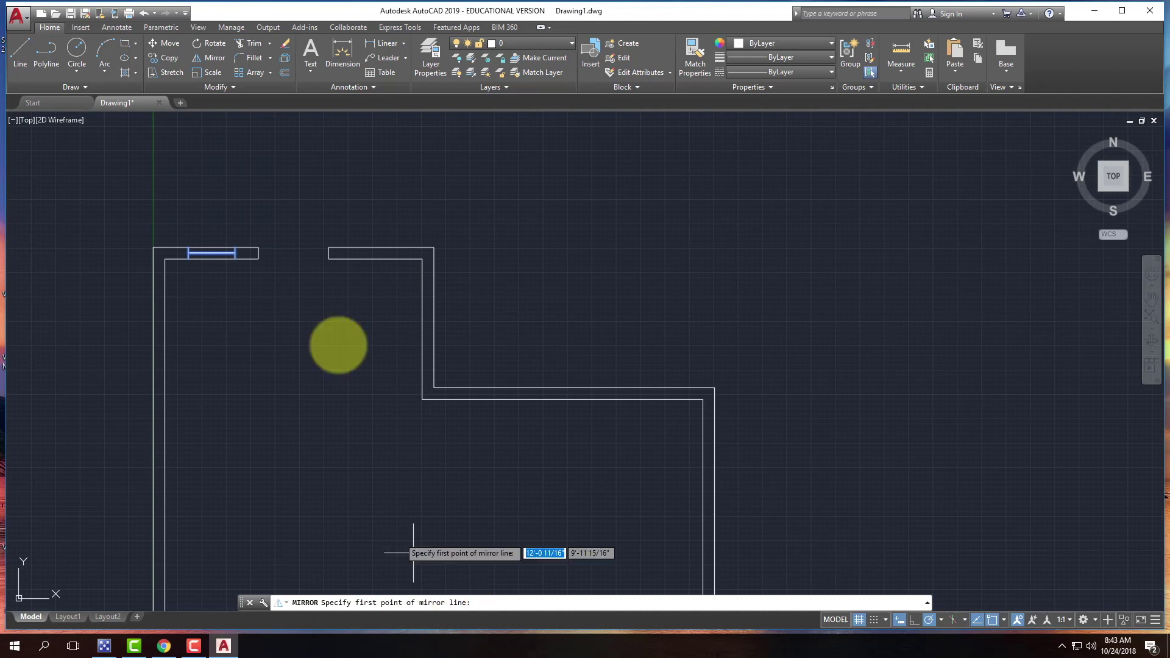
scroll(290, 235, up, 4)
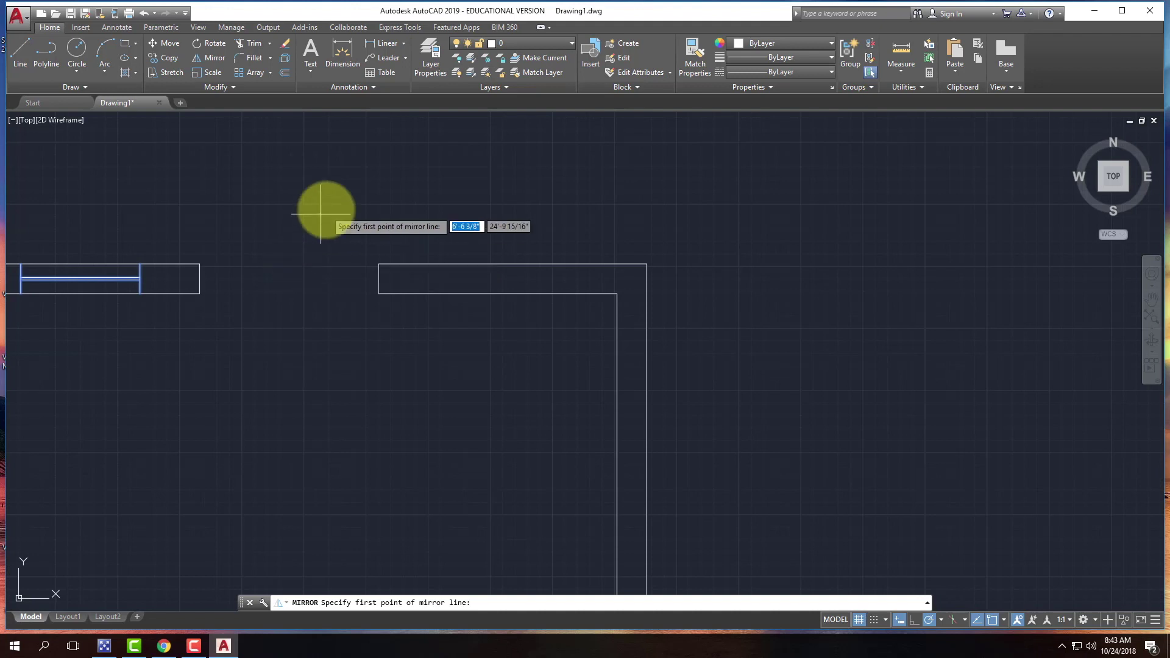
scroll(321, 209, down, 6)
scroll(320, 350, up, 2)
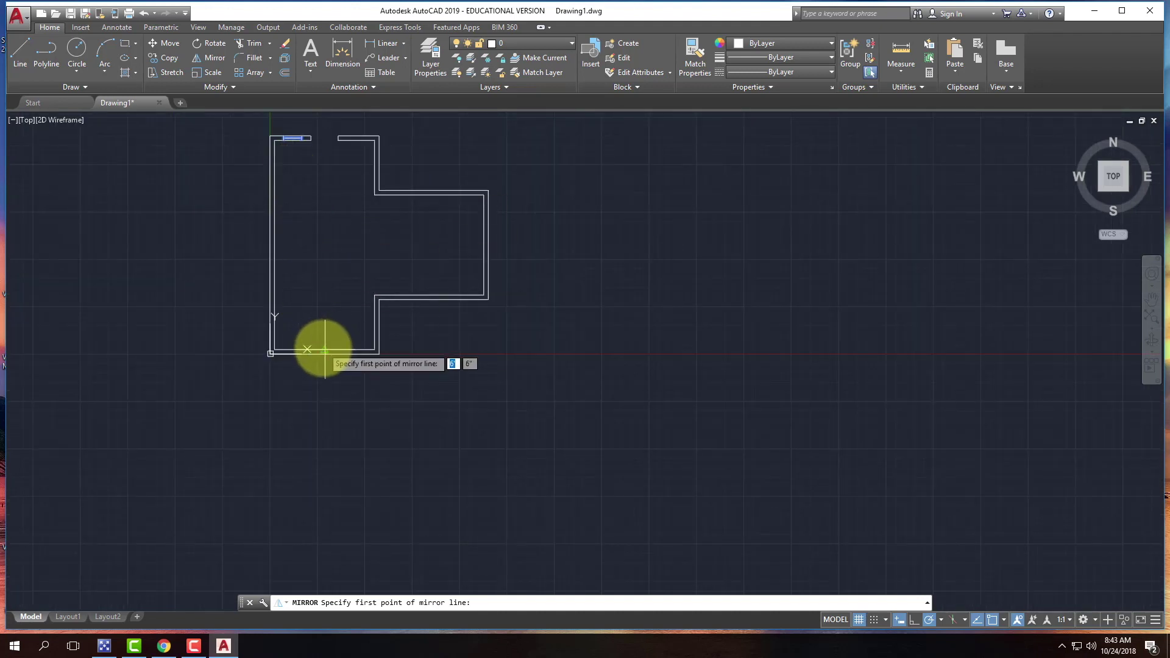
click(325, 350)
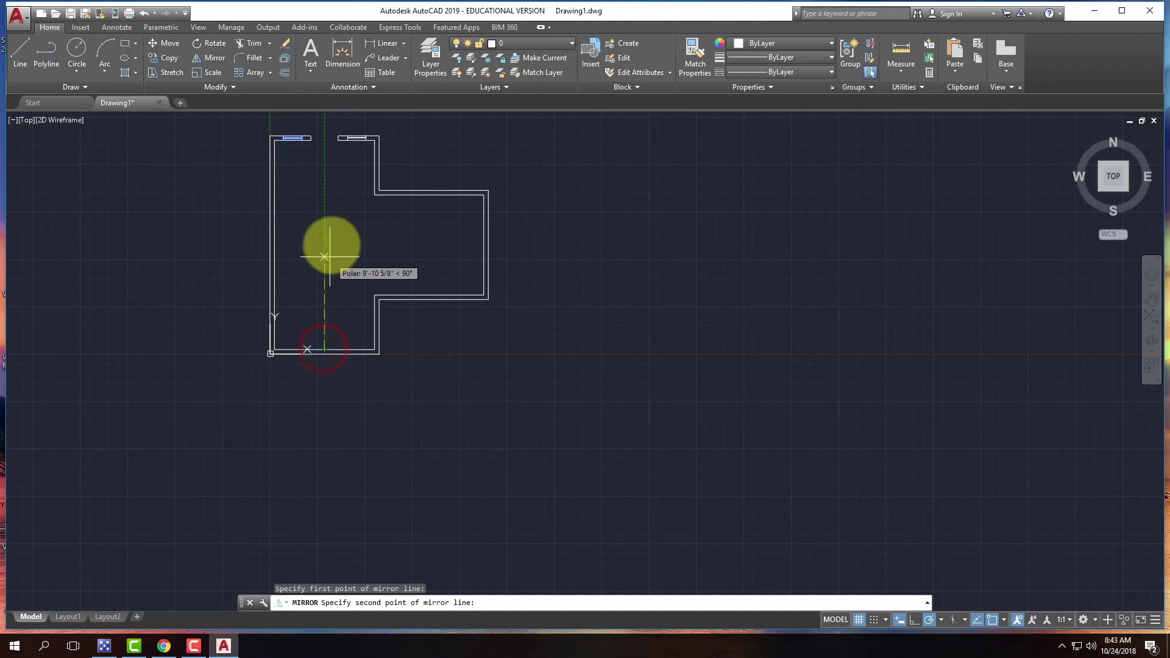
click(324, 227)
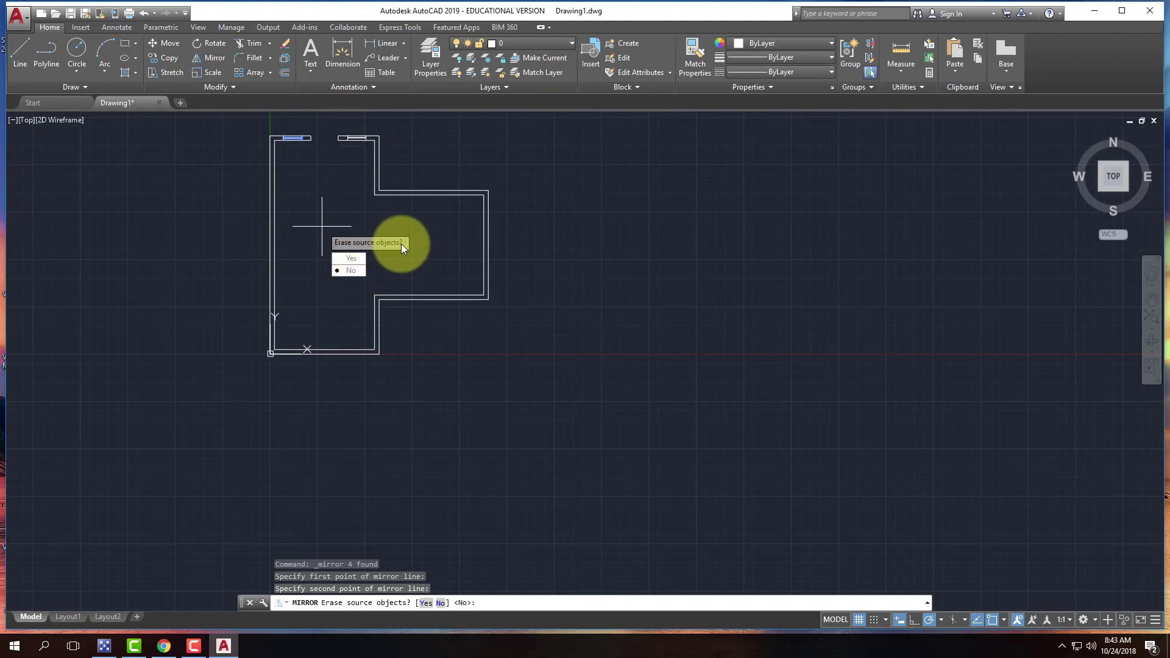
click(348, 270)
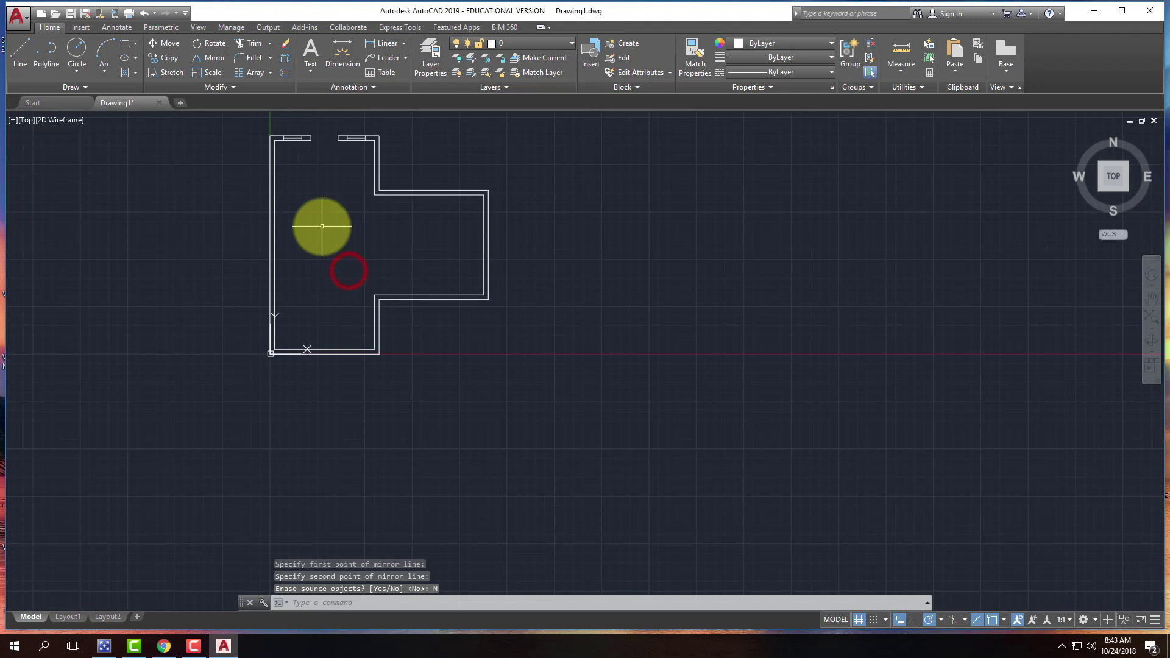
Mirror the upper wall's original window across a horizontal line through the long side wall's midpoint onto the lower wall, keeping the source objects.
scroll(366, 134, up, 3)
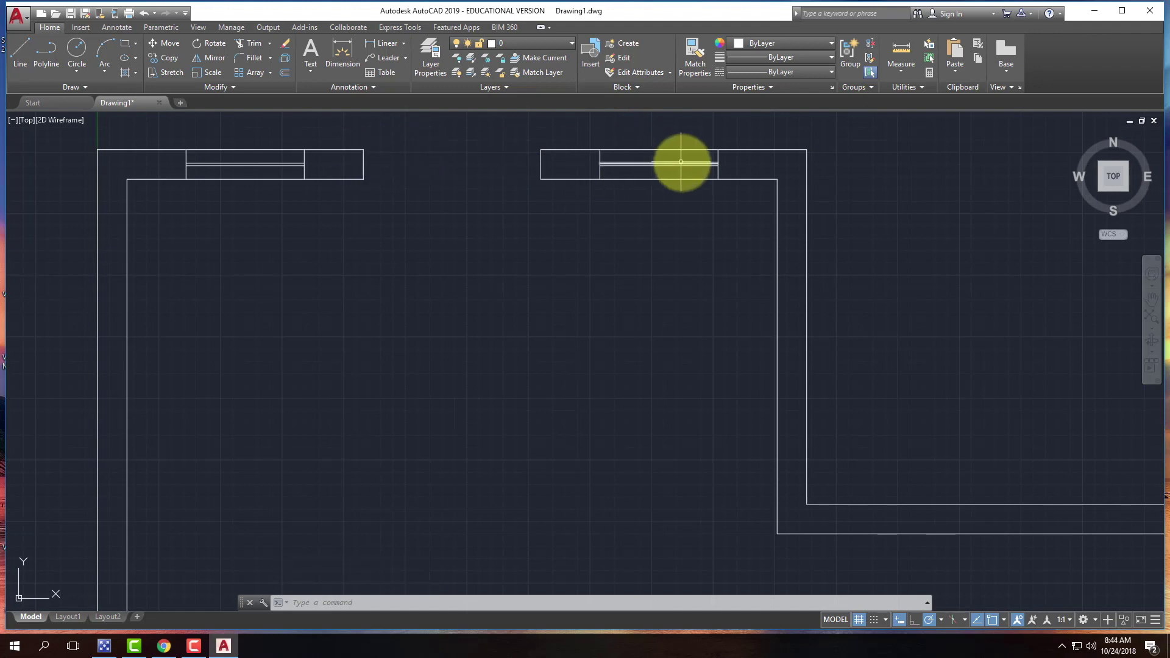
scroll(281, 143, down, 5)
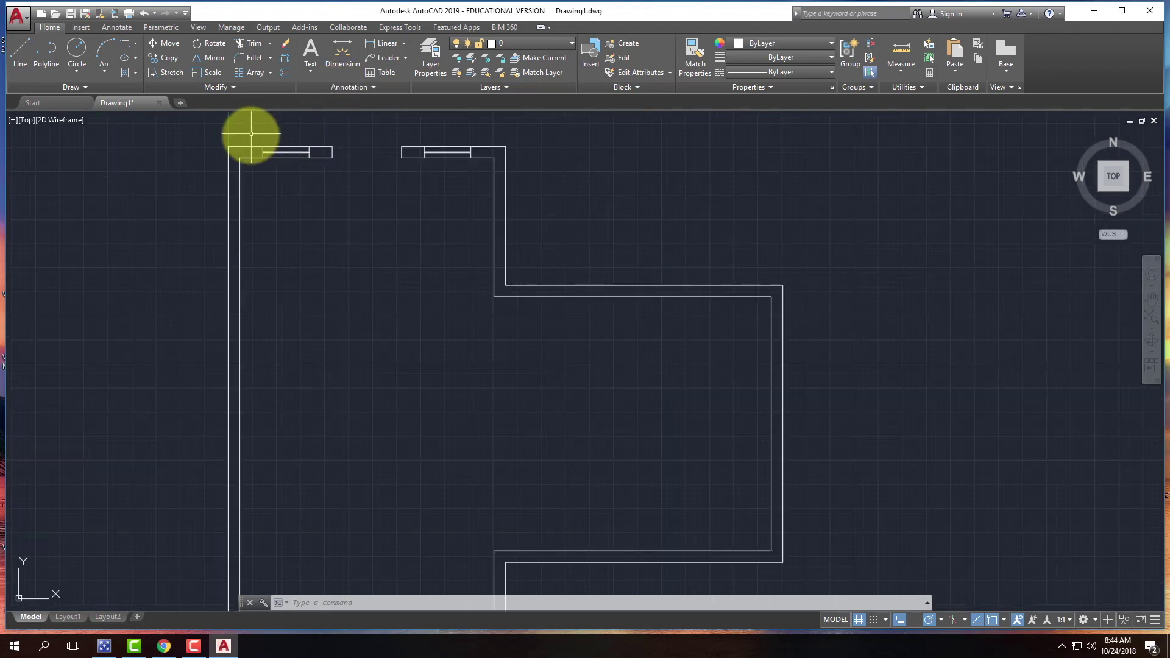
scroll(257, 145, up, 4)
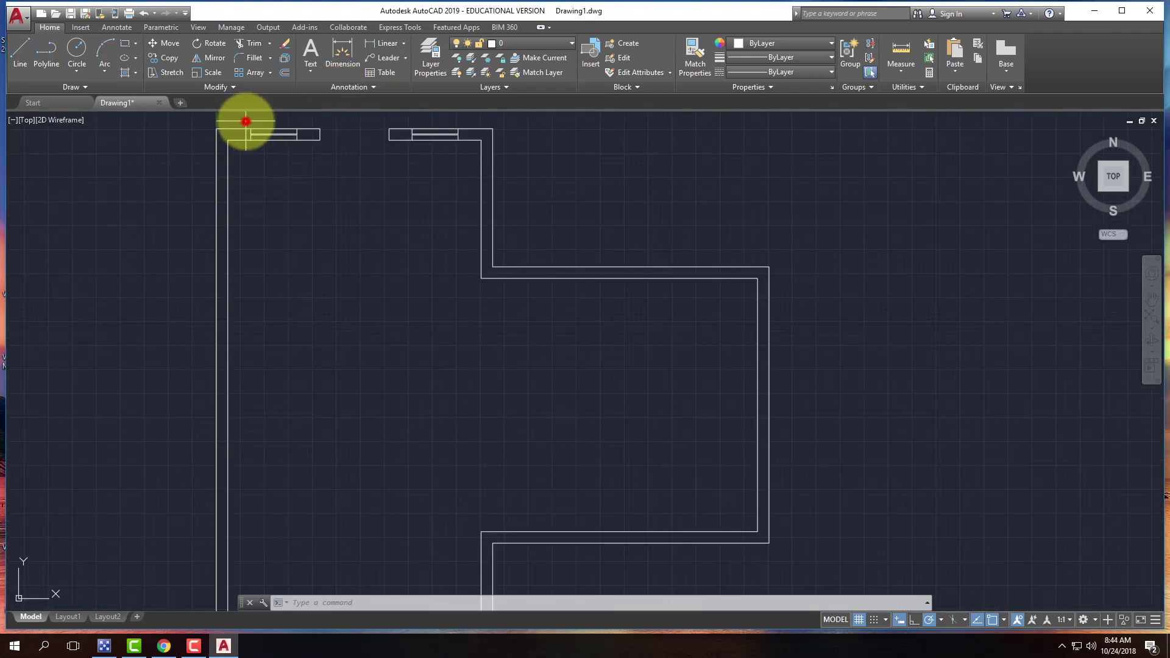
click(246, 122)
click(306, 162)
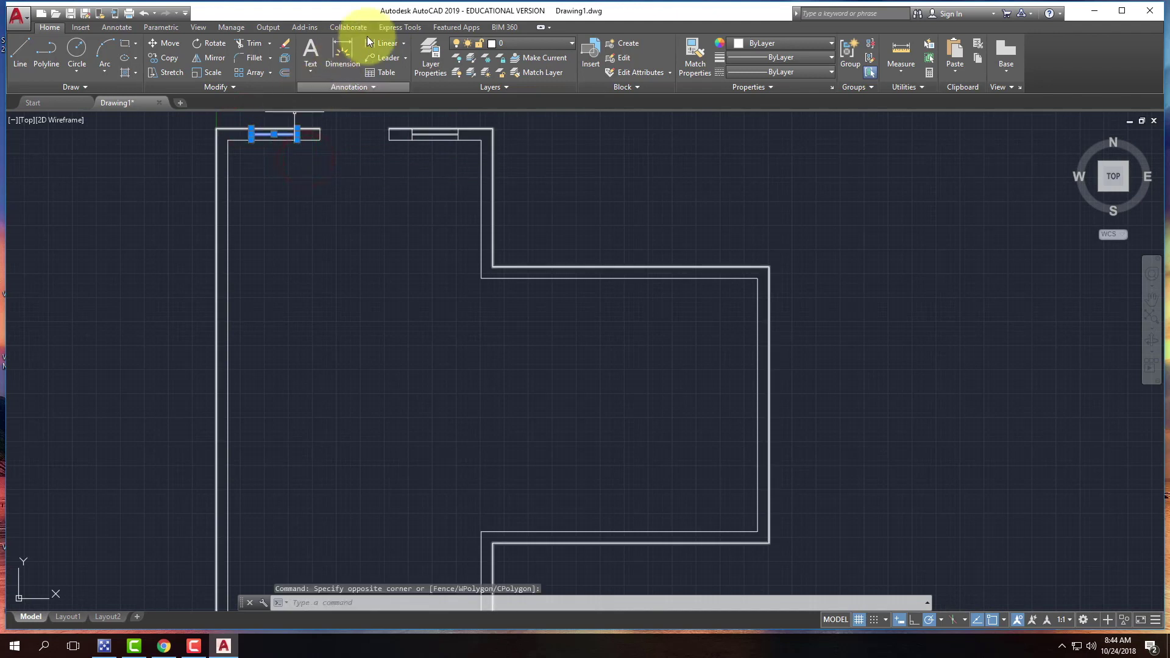
click(223, 61)
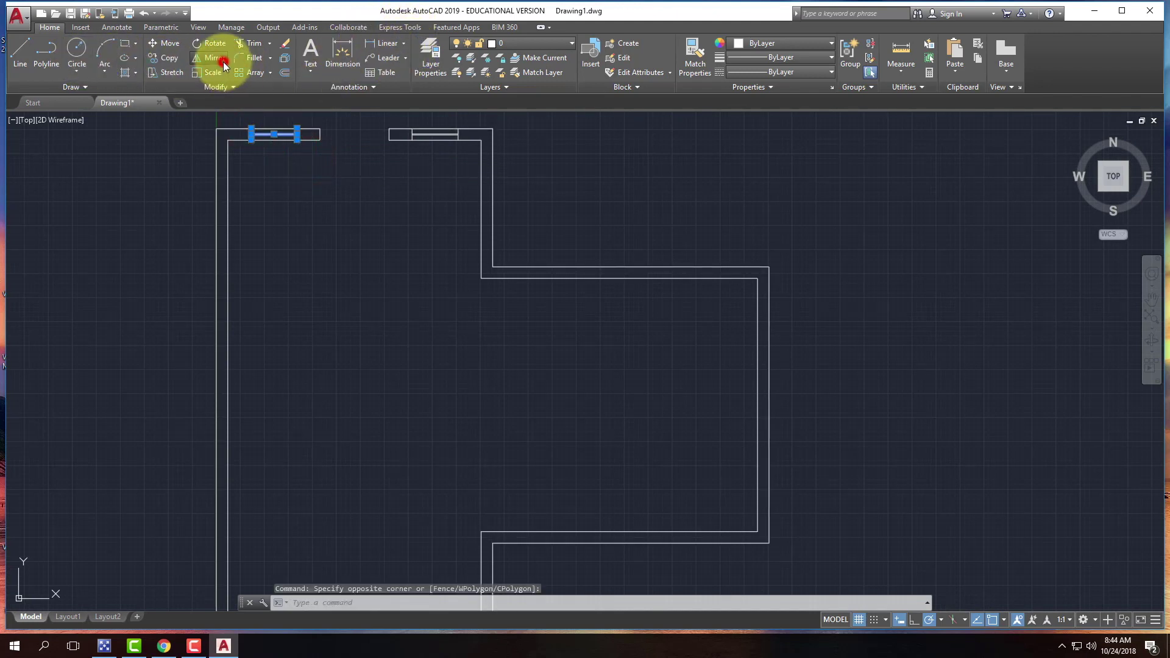
scroll(282, 301, down, 4)
scroll(274, 303, up, 2)
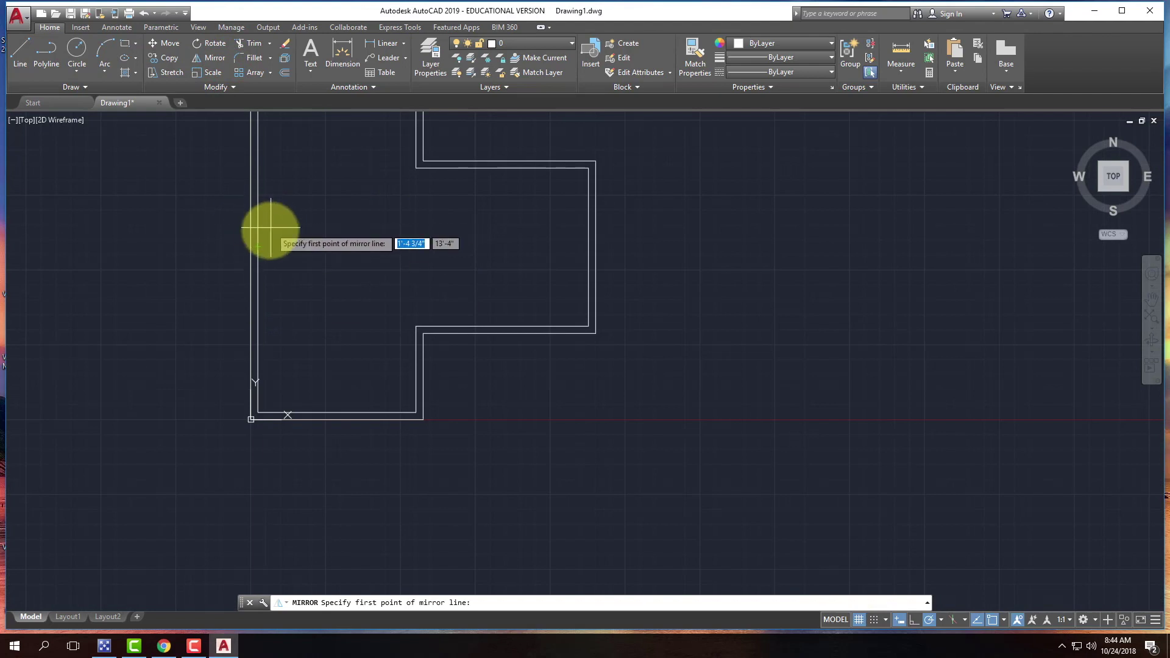
click(259, 247)
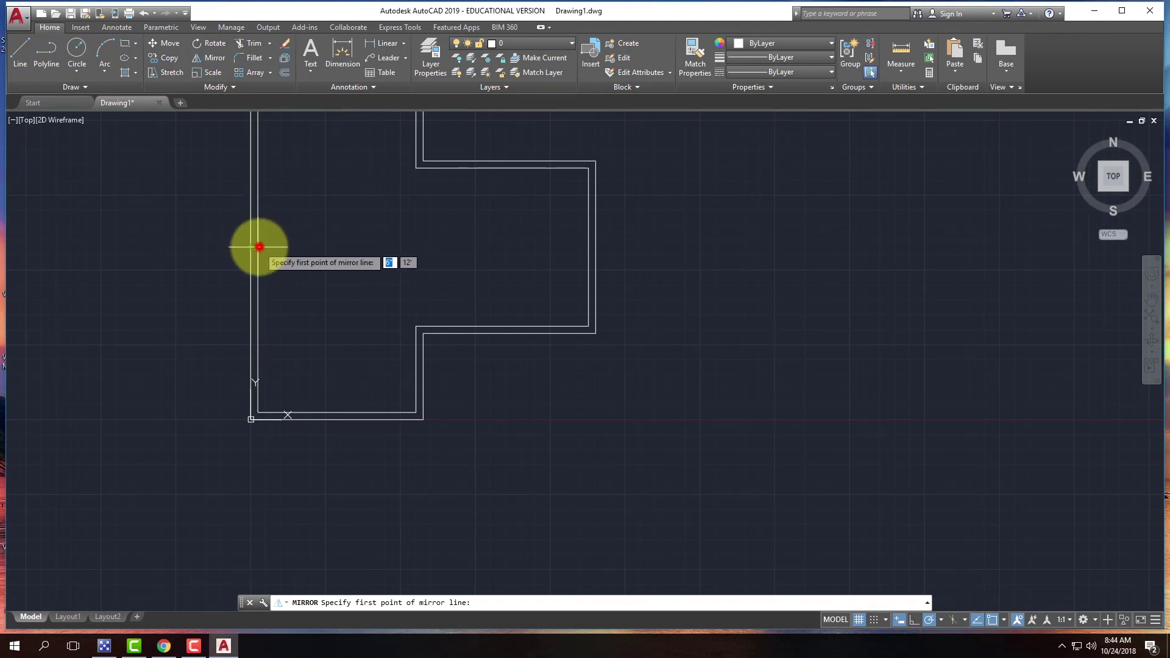
click(334, 246)
click(362, 289)
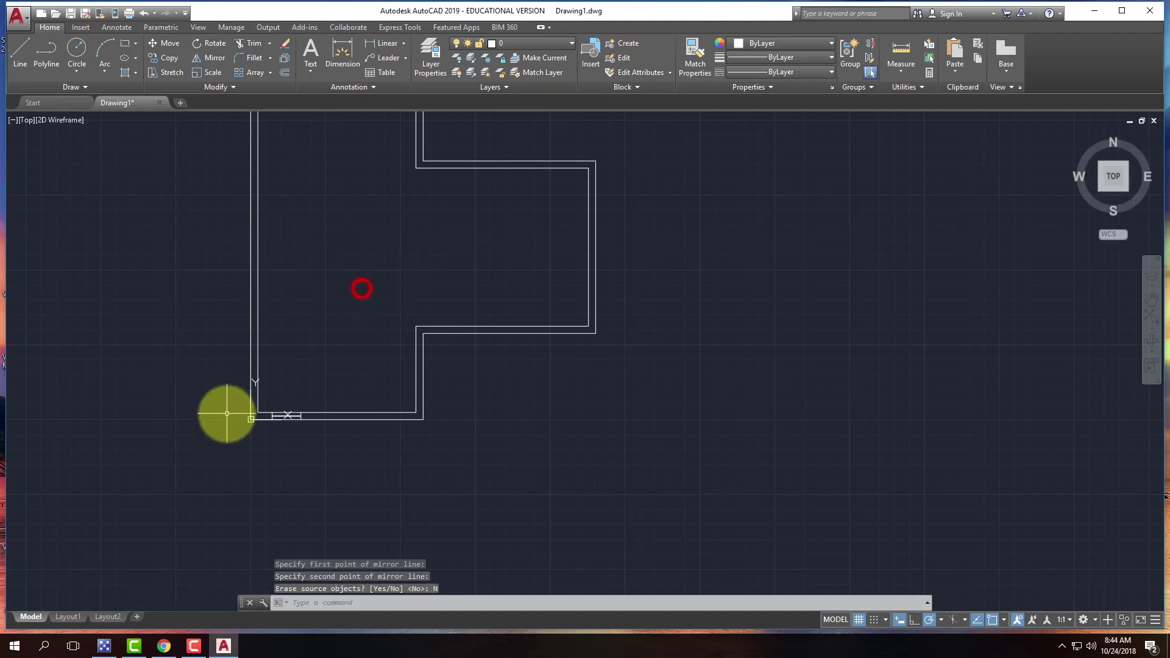
scroll(287, 410, up, 5)
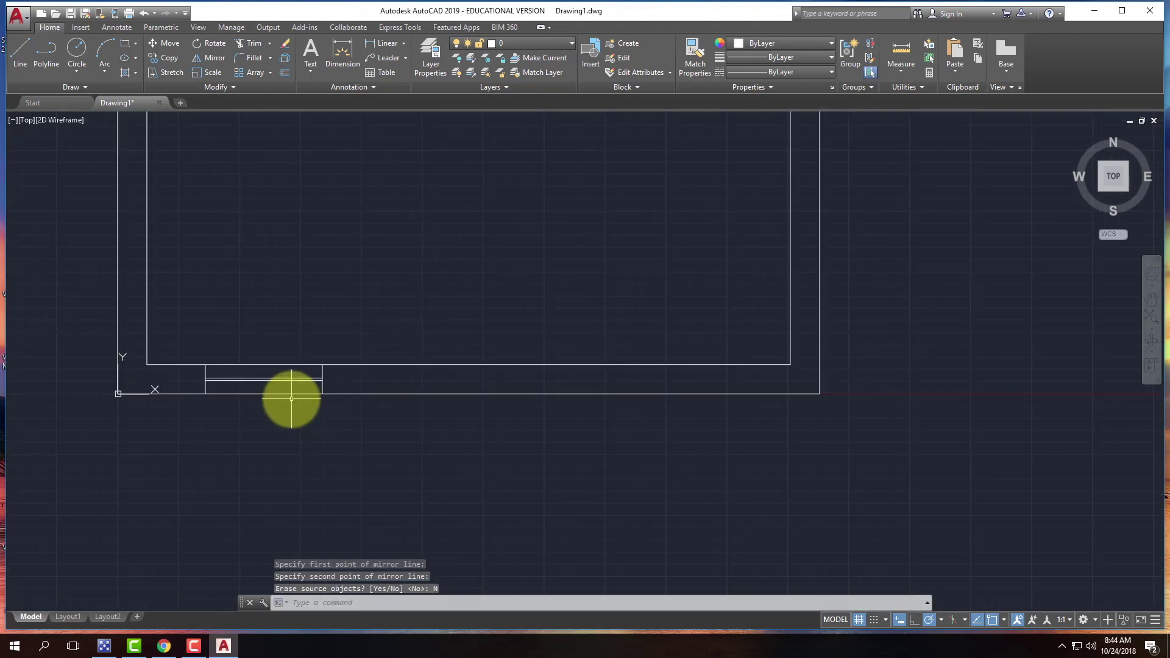
click(190, 335)
click(339, 422)
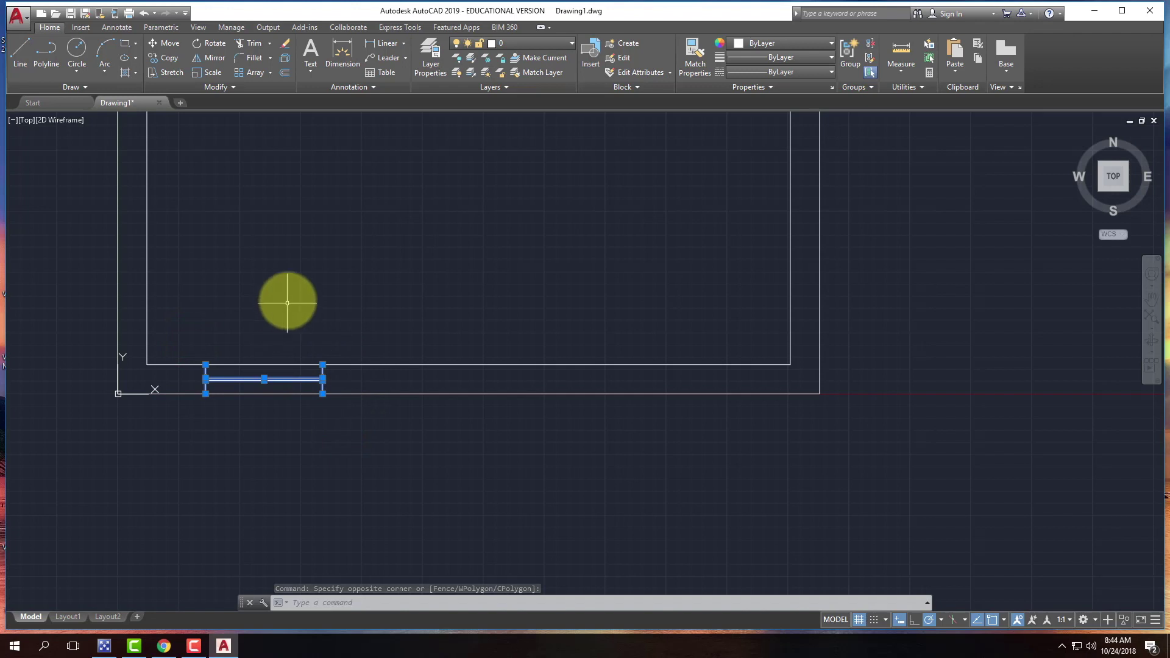
key(Escape)
key(Escape)
click(187, 339)
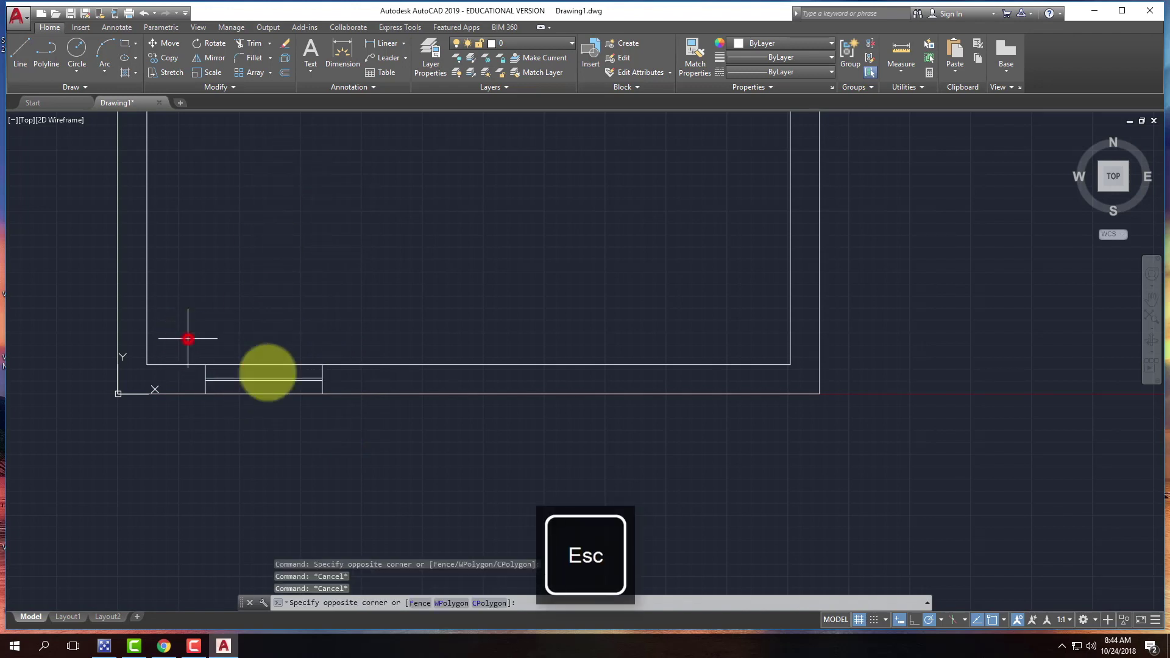
click(407, 441)
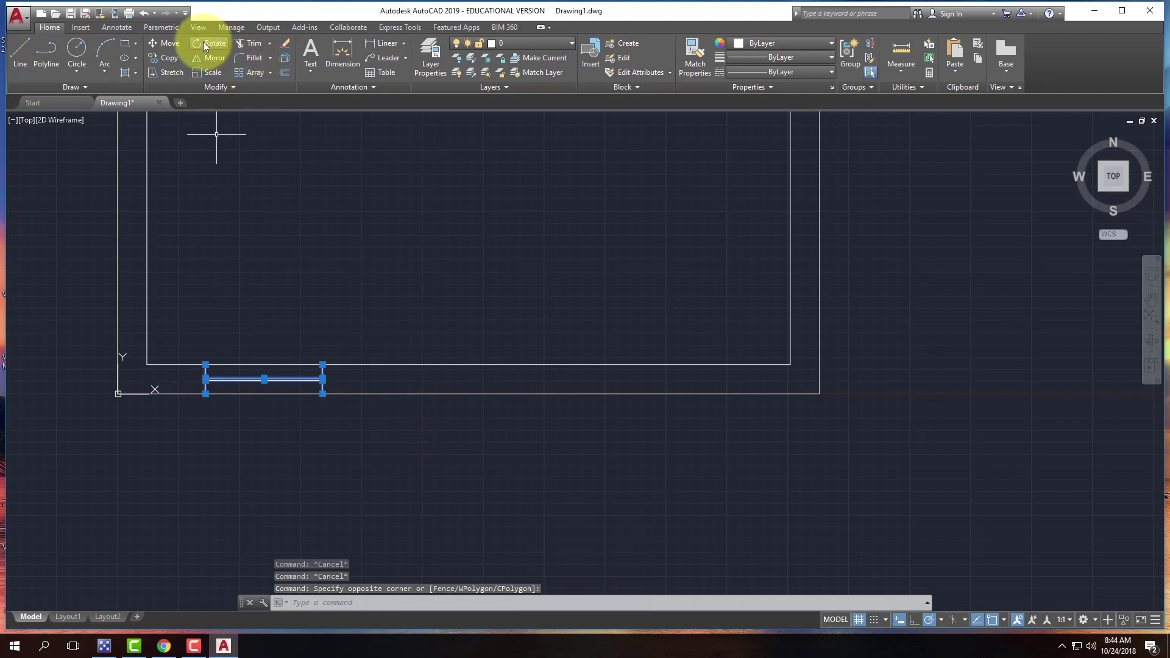
click(165, 57)
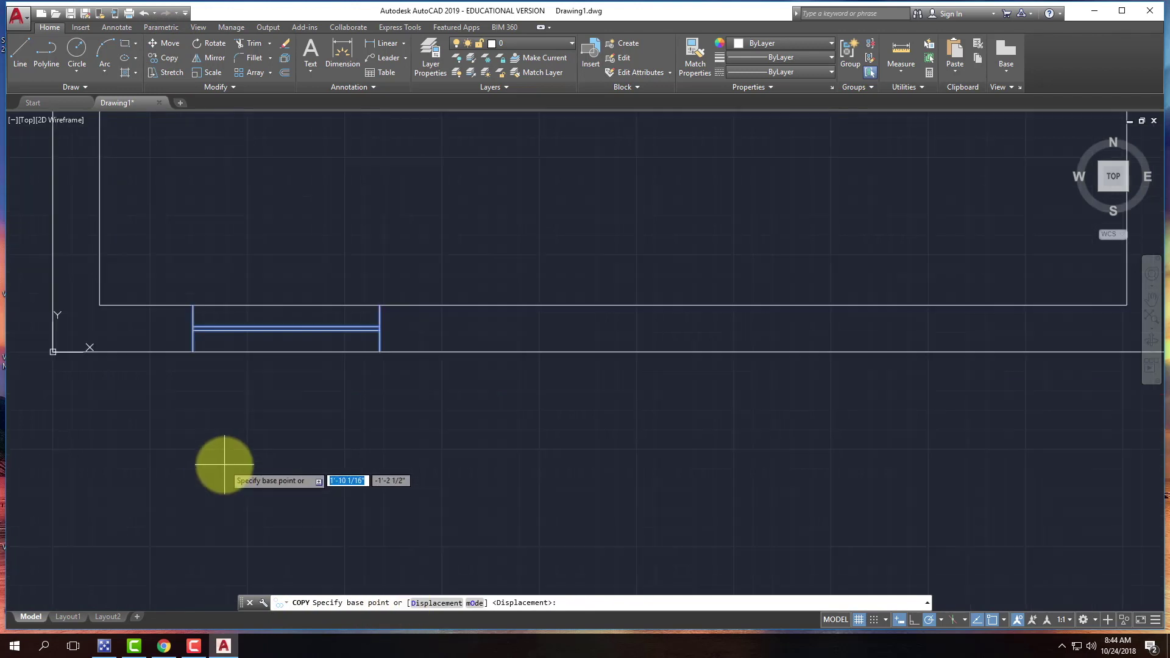
scroll(222, 465, up, 3)
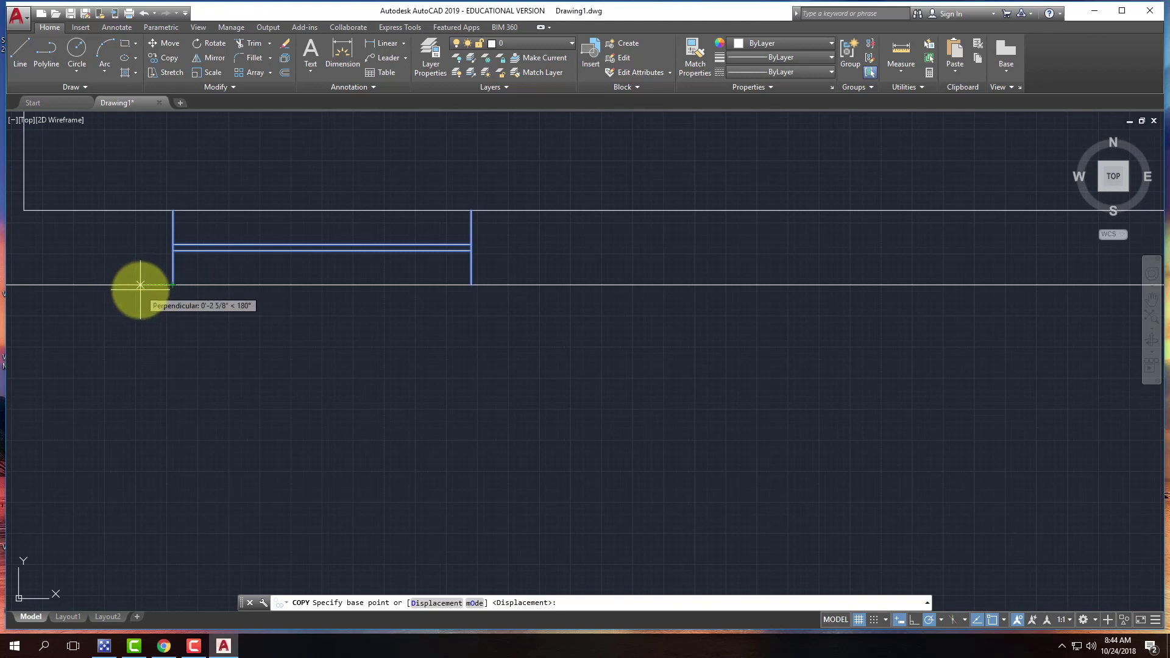
key(shift+Return)
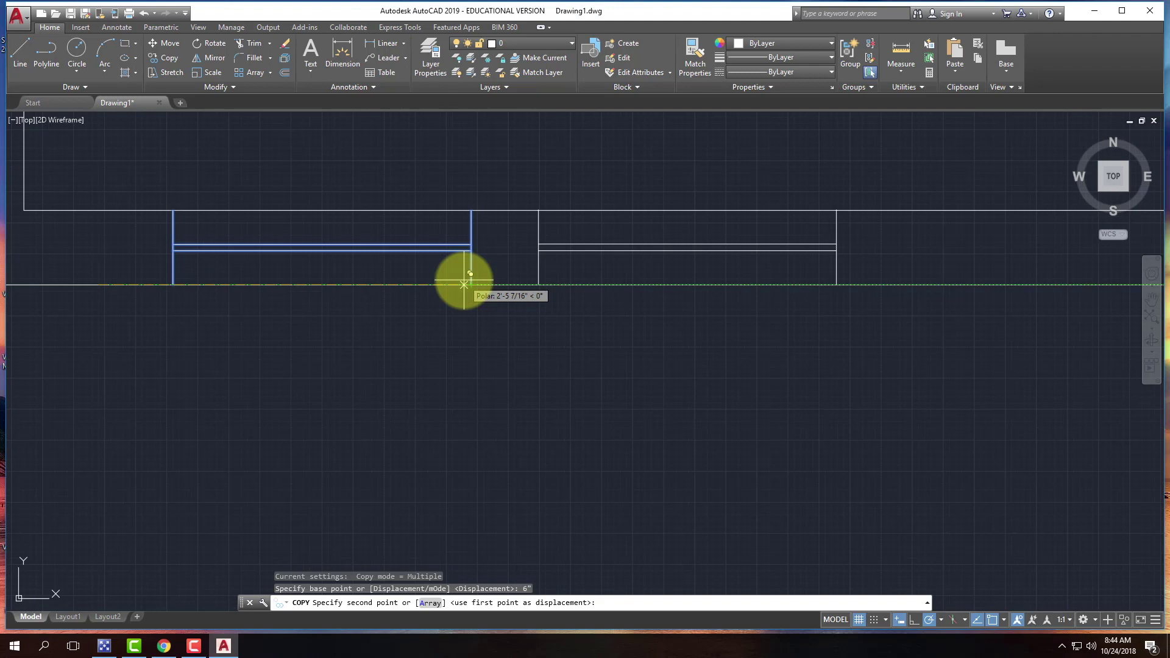
key(Escape)
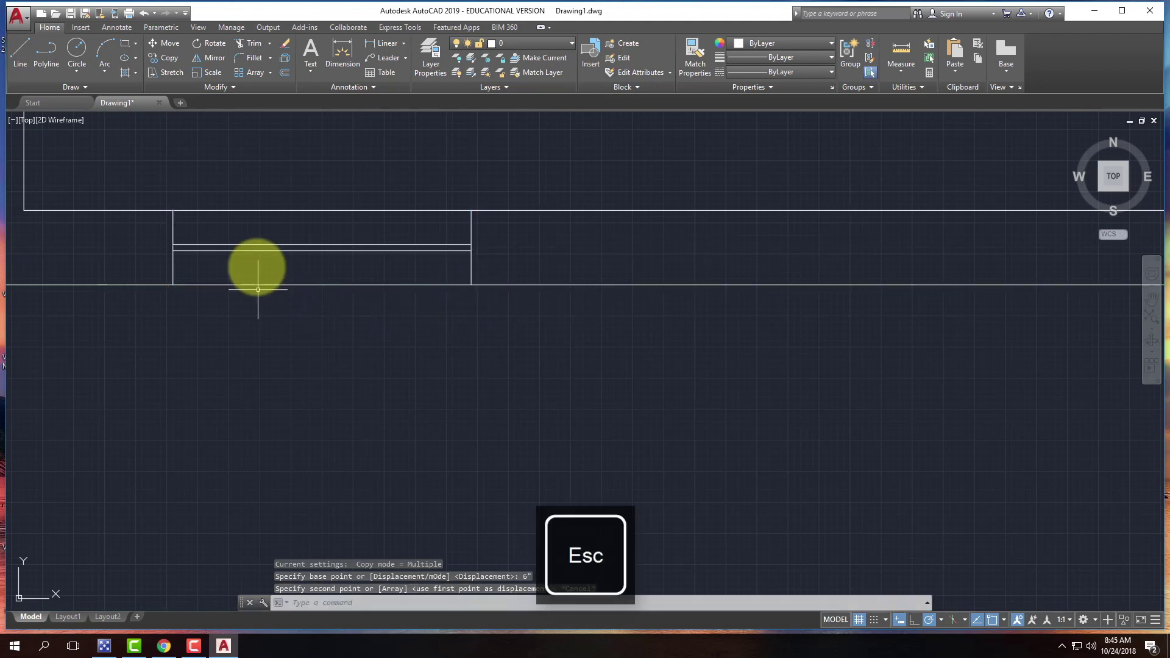
Copy the lower-wall window horizontally along the wall, about 2'-9 7/8" to the right of the original.
click(156, 188)
click(552, 362)
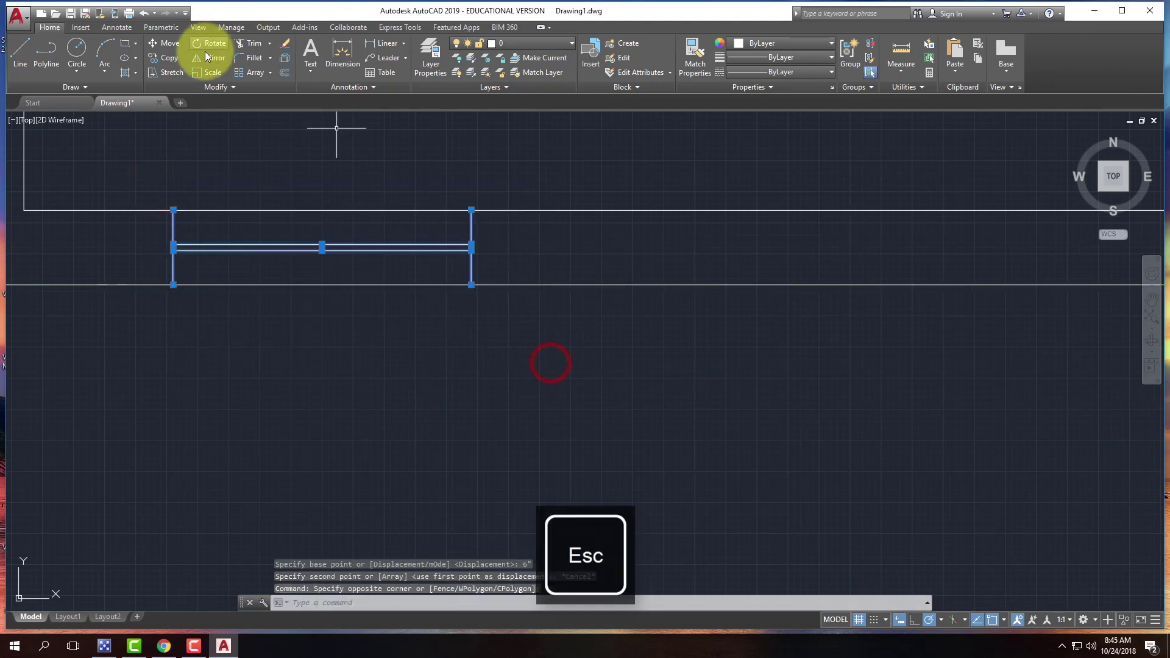
click(162, 60)
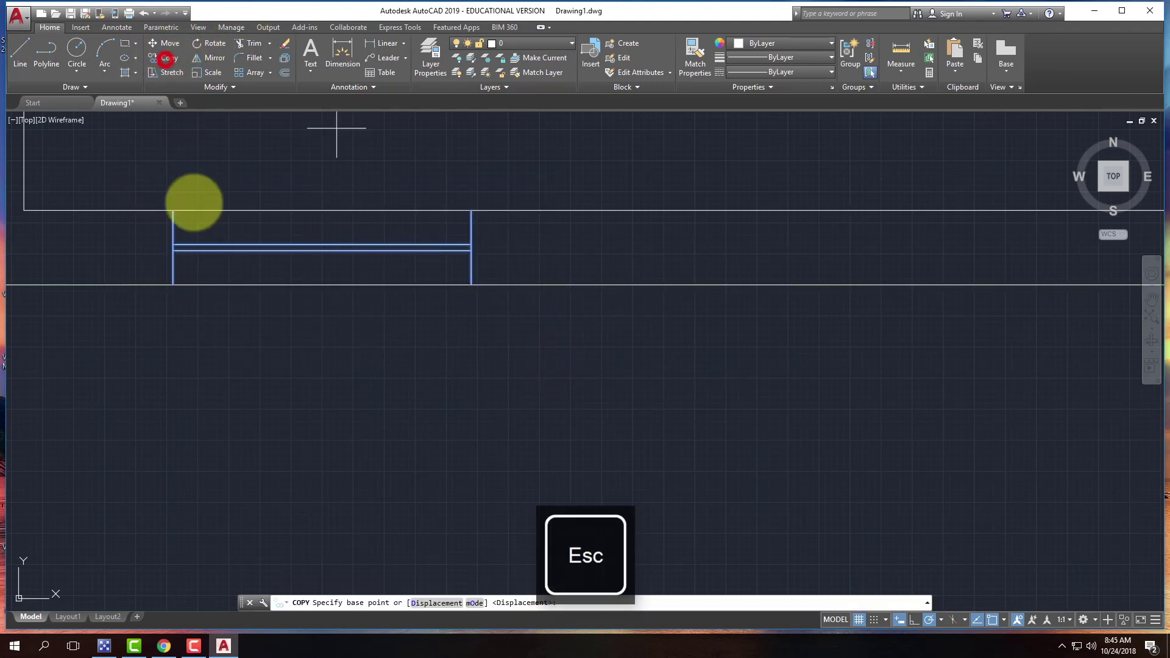
click(173, 285)
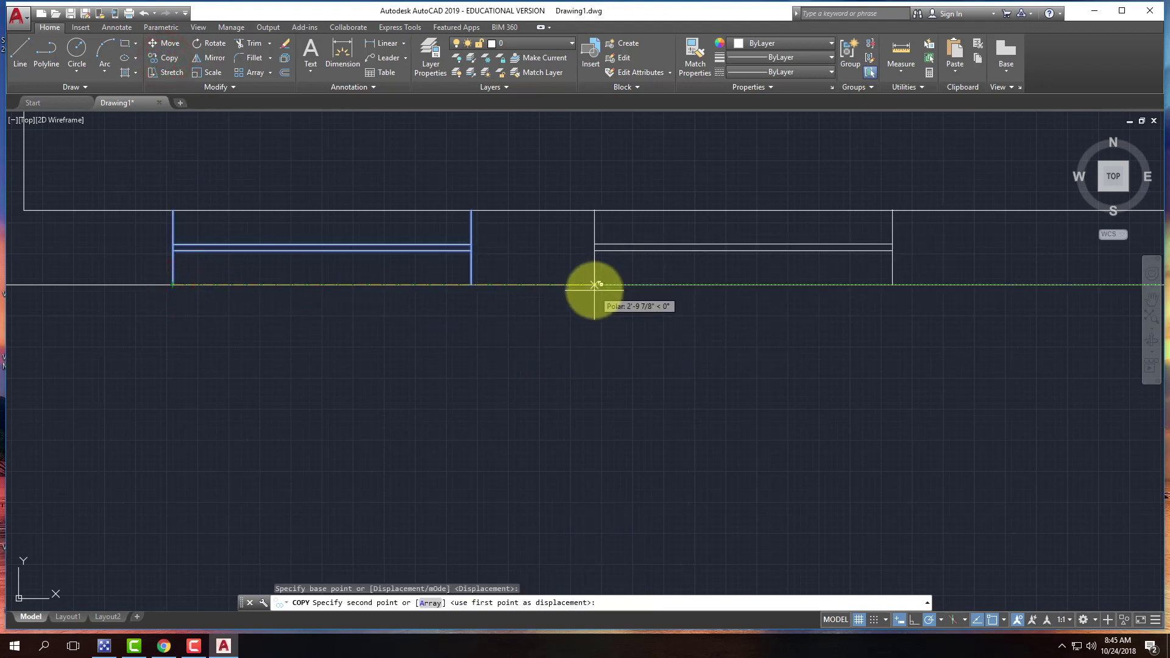
click(595, 289)
key(Escape)
Move the copied window along the wall so its left jamb lands on the original window's right jamb.
click(582, 198)
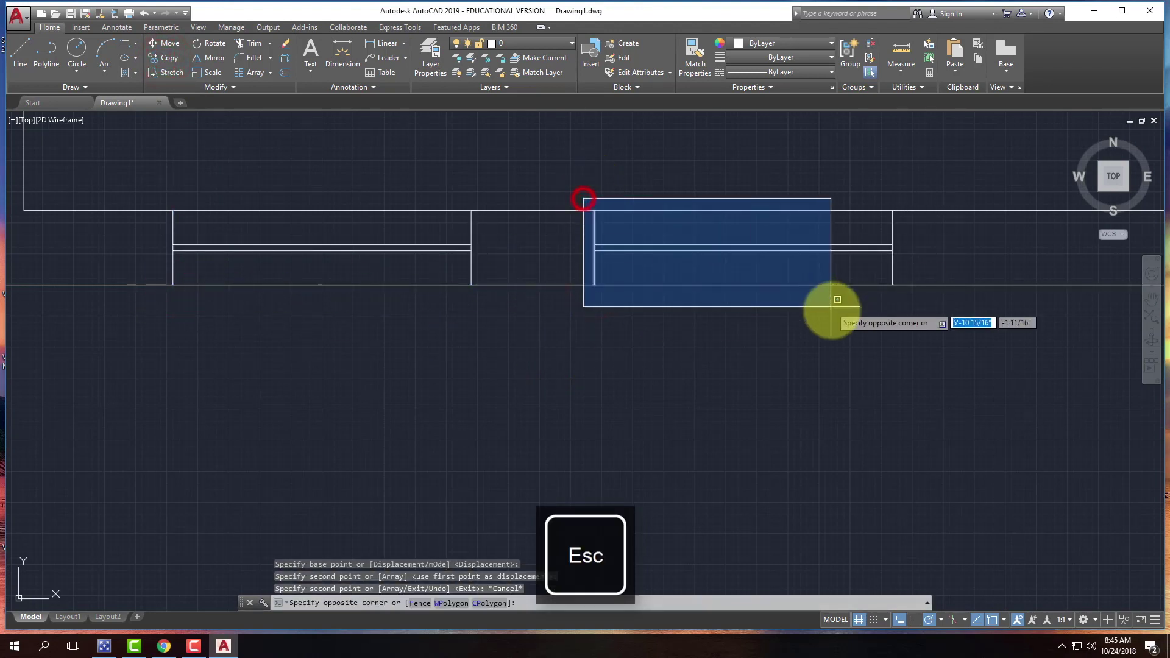
click(935, 341)
key(Return)
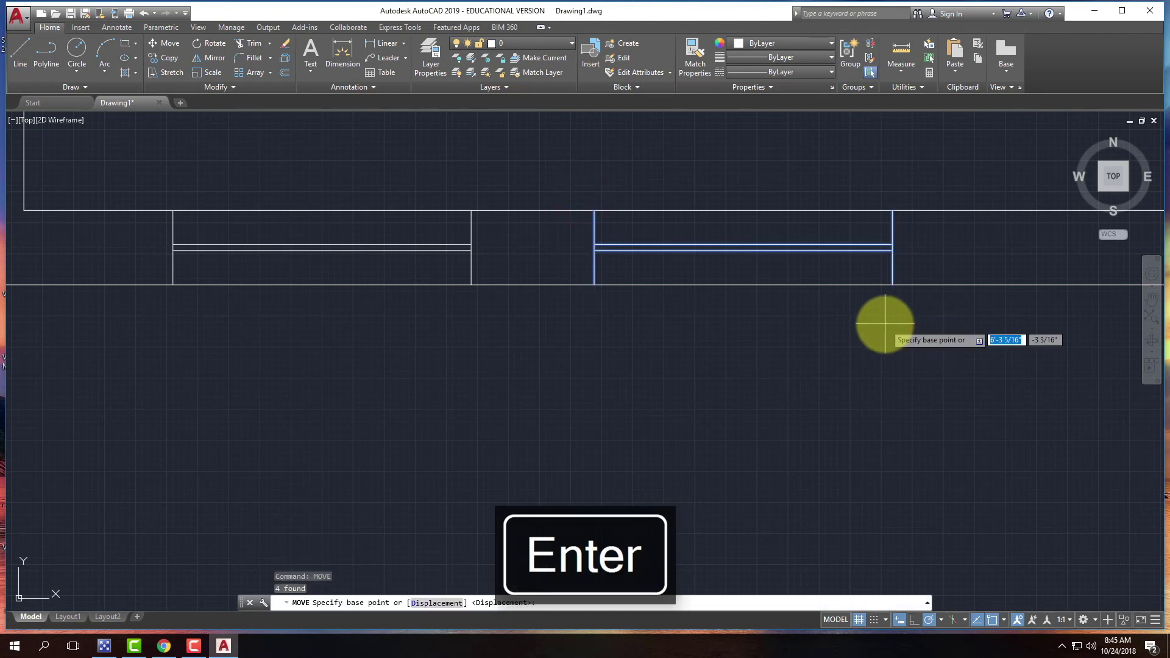
click(594, 284)
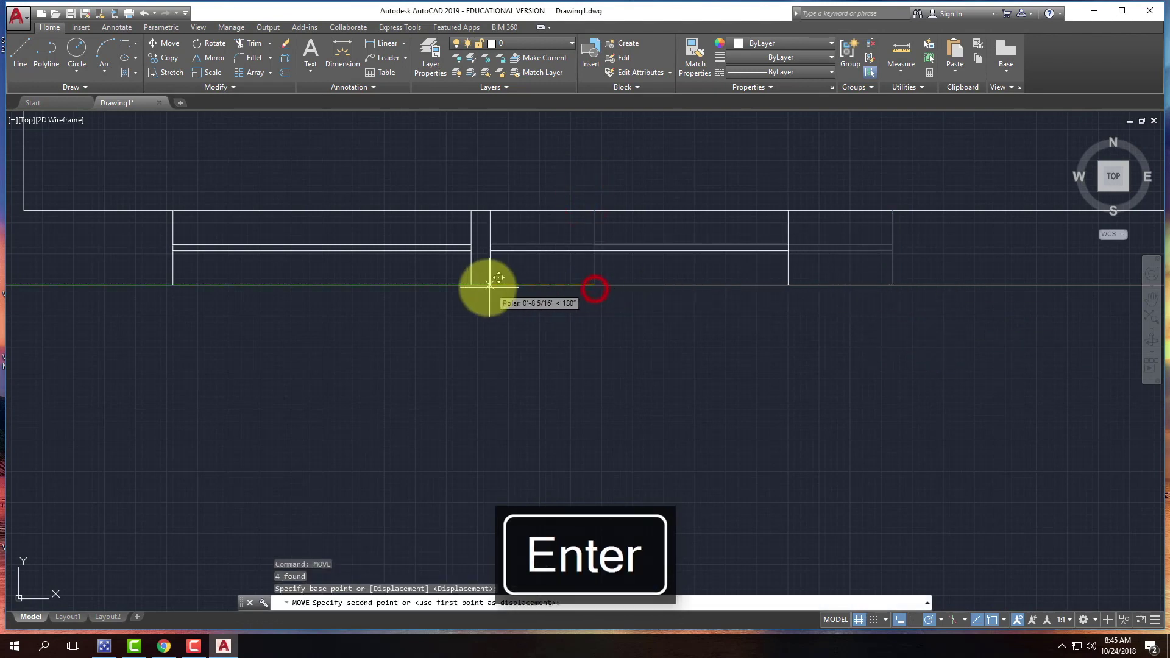
click(472, 285)
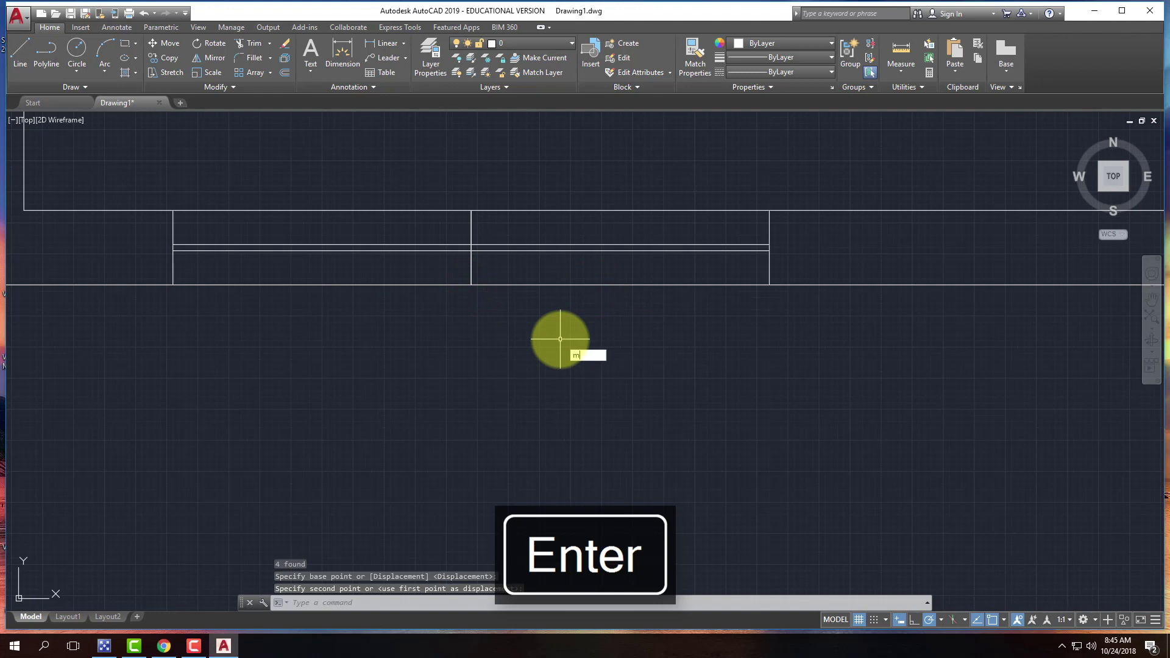
Move the copied window 6" to the right, away from the original window.
key(Return)
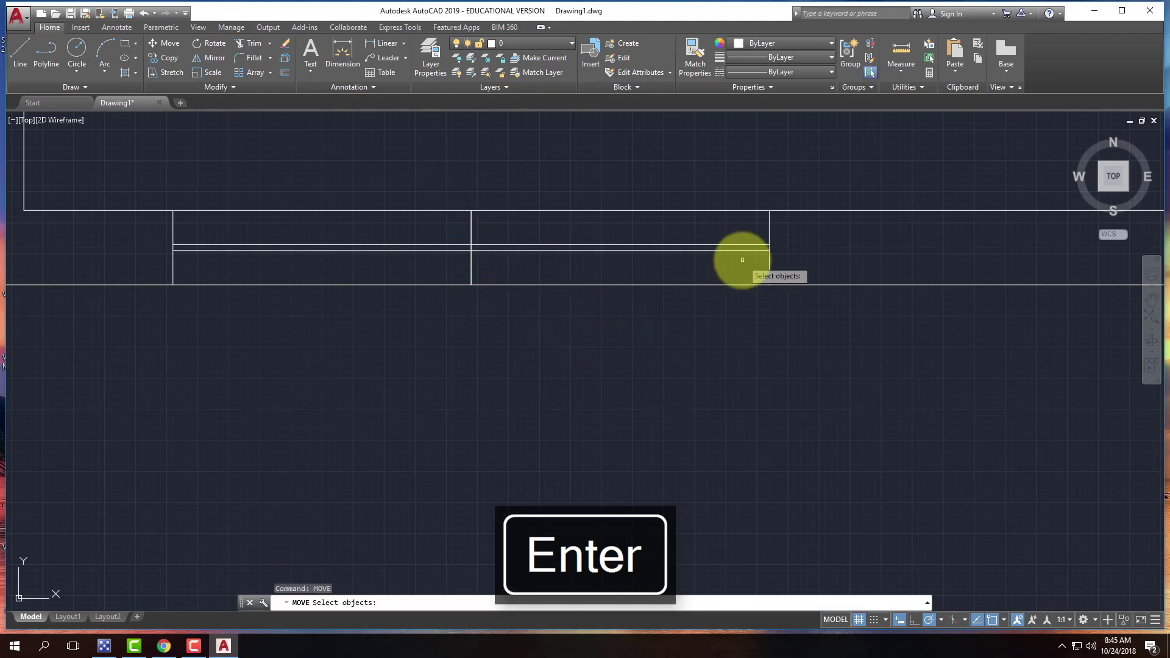
key(Return)
click(511, 372)
text(6)
key(Return)
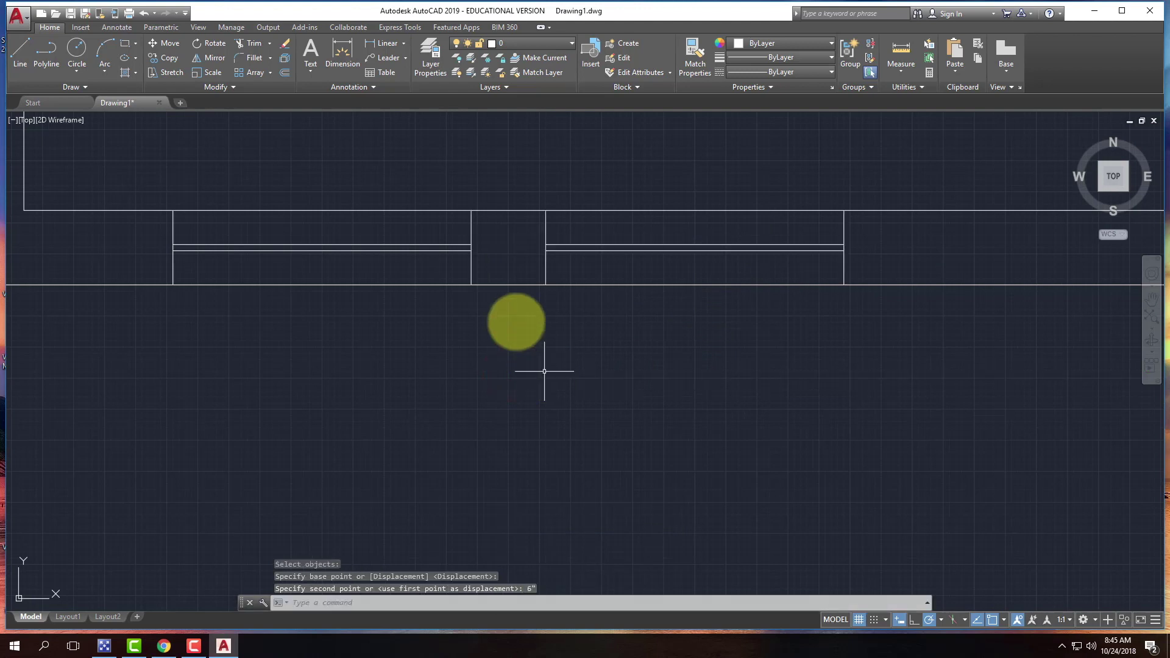
Erase the copied window from the lower wall.
click(526, 190)
click(969, 433)
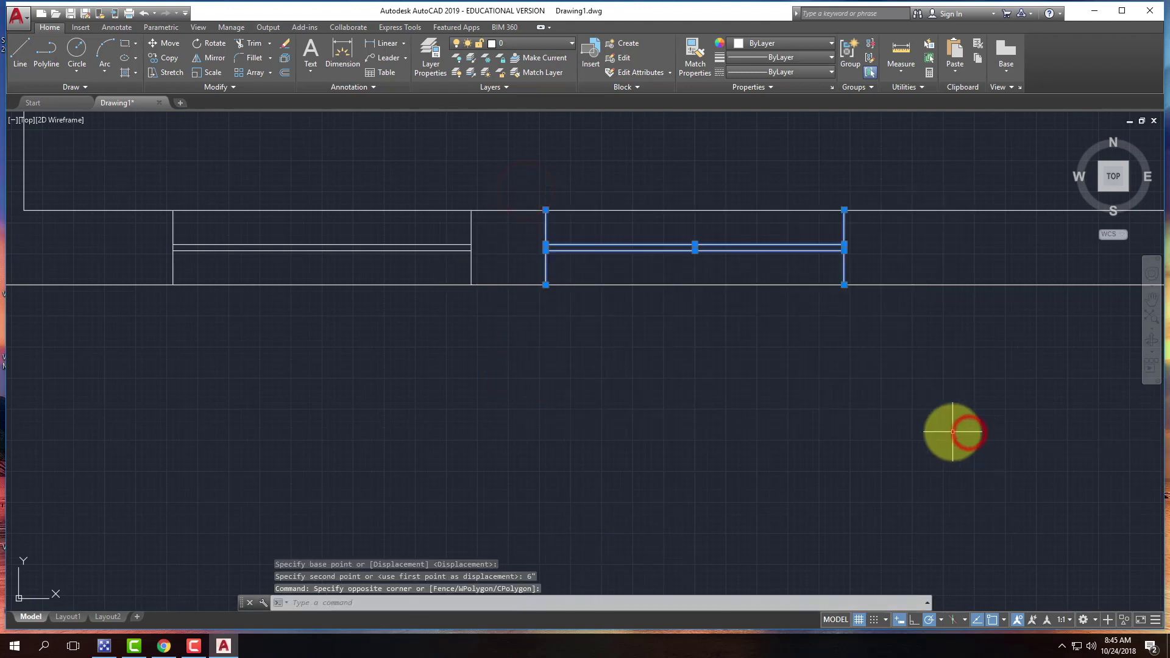
text(e)
key(Return)
Copy the lower-wall window to its right with a 6" gap, using a base point tracked 6" outside its left jamb.
click(144, 177)
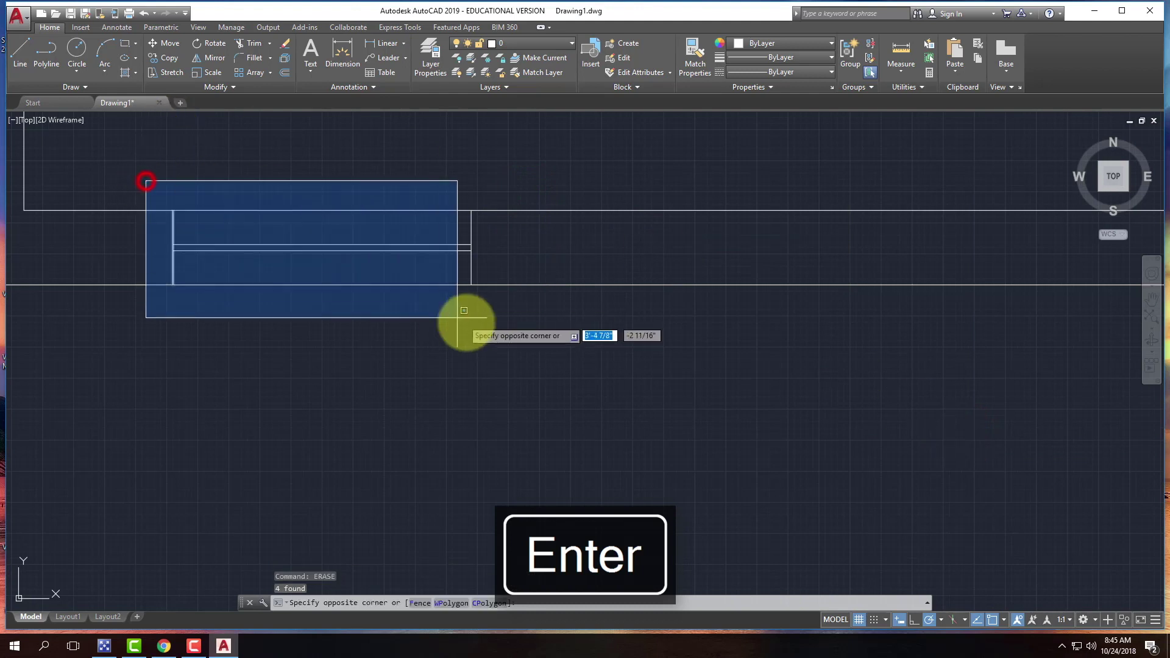
click(482, 330)
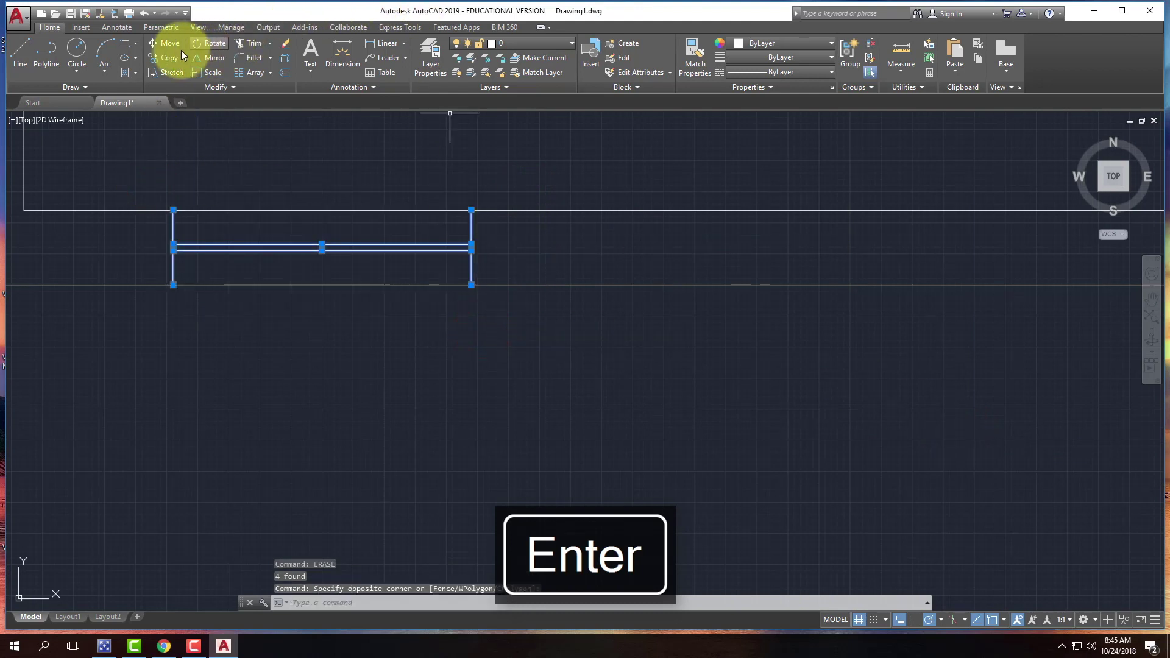
click(166, 61)
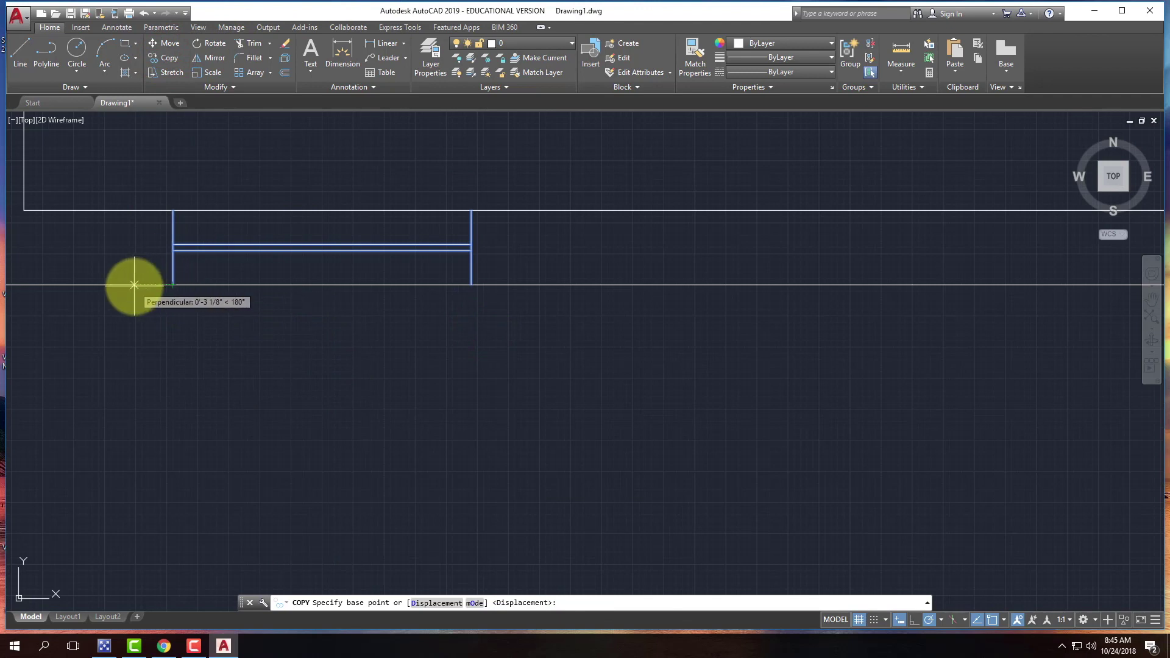
key(Return)
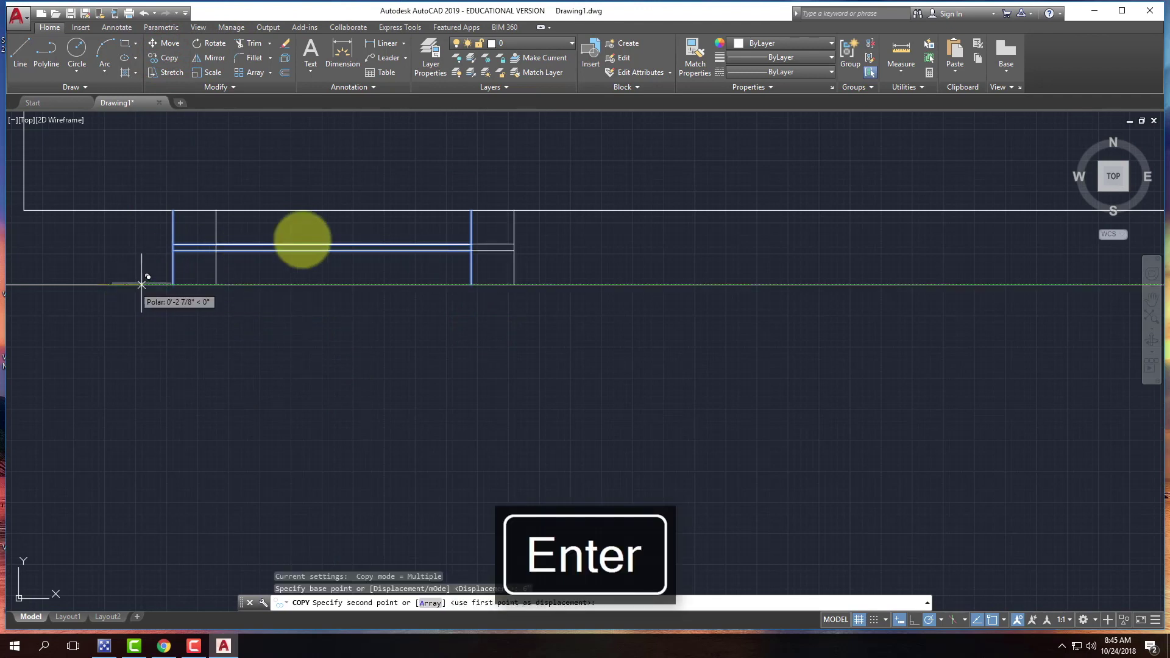
click(471, 284)
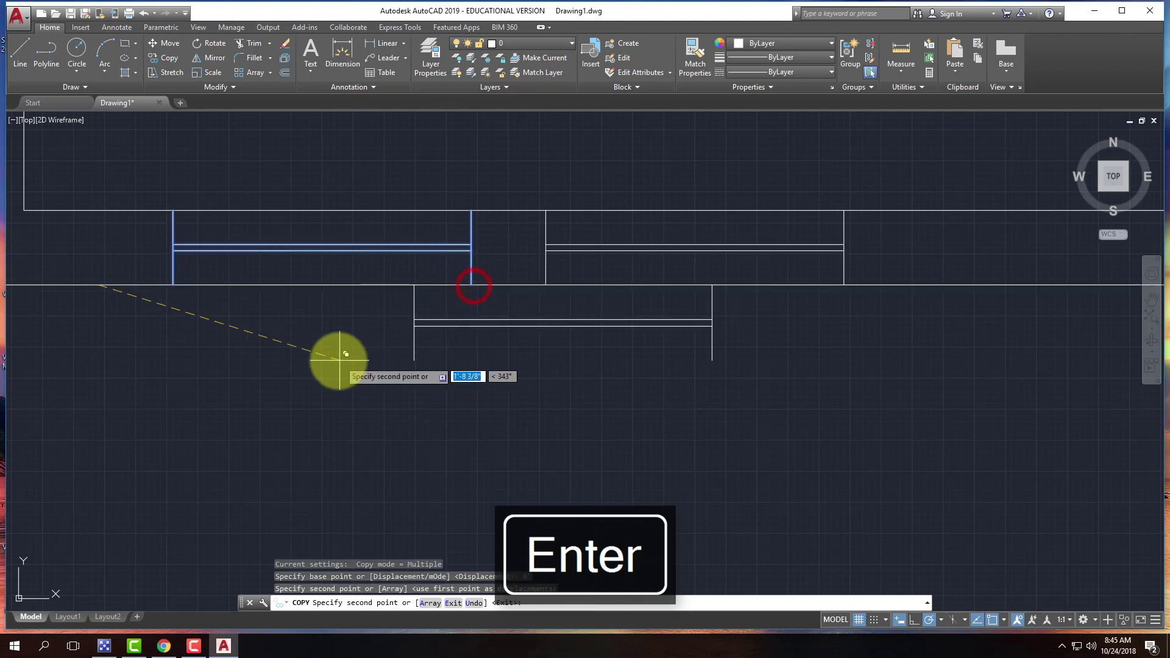
scroll(335, 358, down, 8)
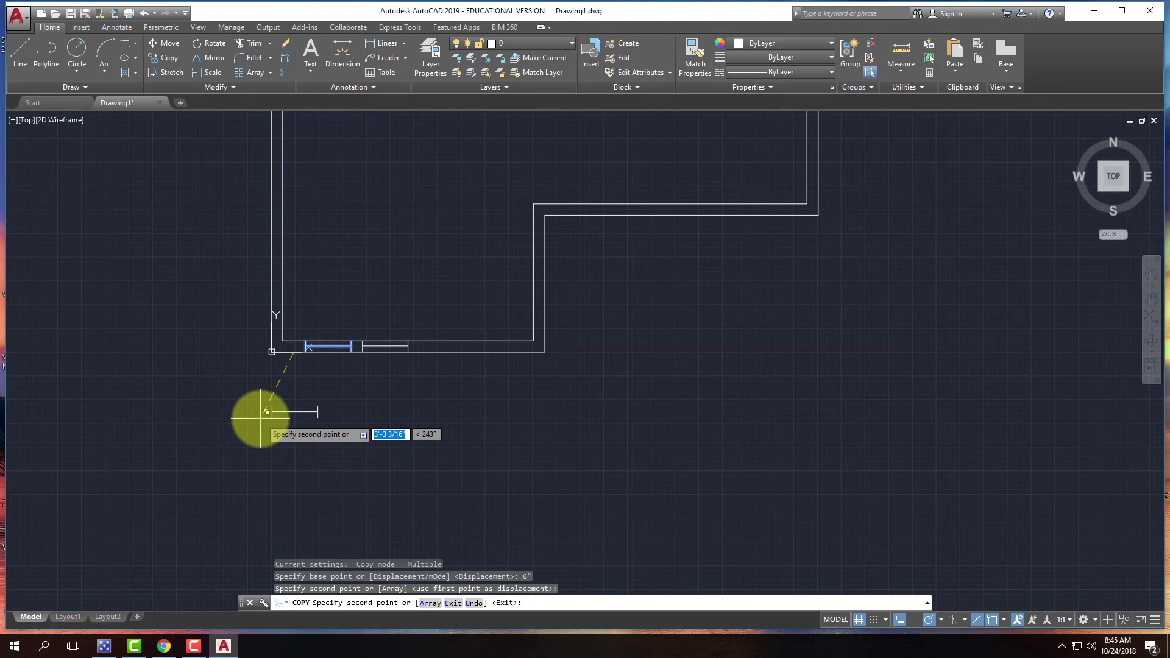
key(Escape)
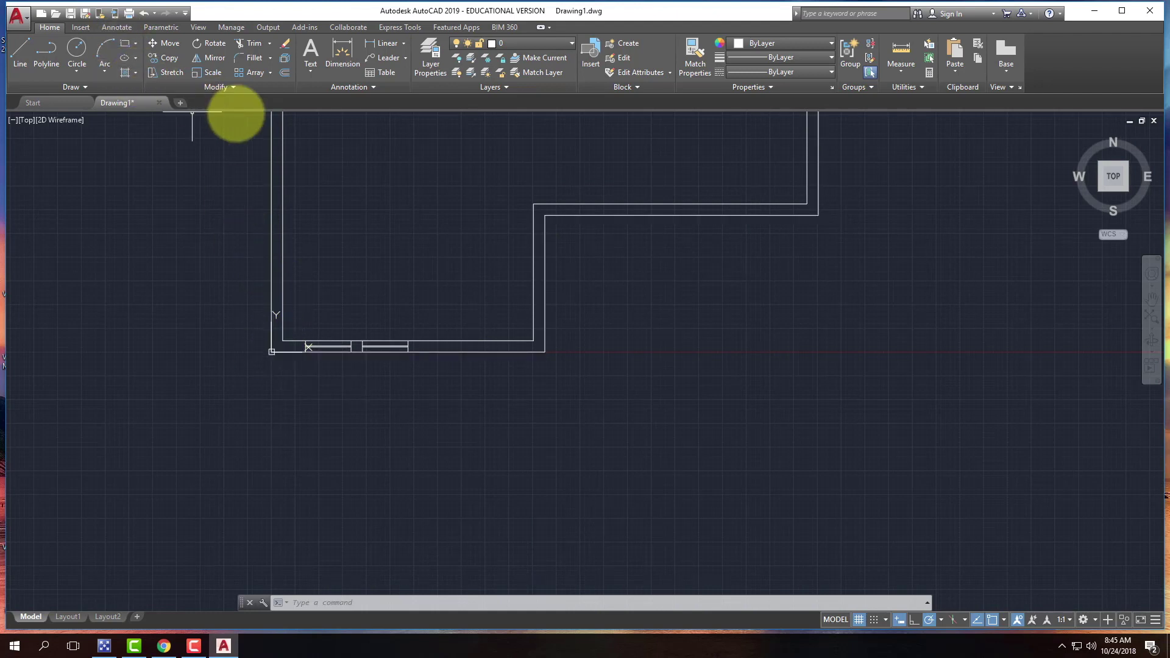
Mirror the original lower-wall window onto the left wall across the diagonal of the lower-left wall corner, keeping the source objects.
scroll(311, 350, up, 4)
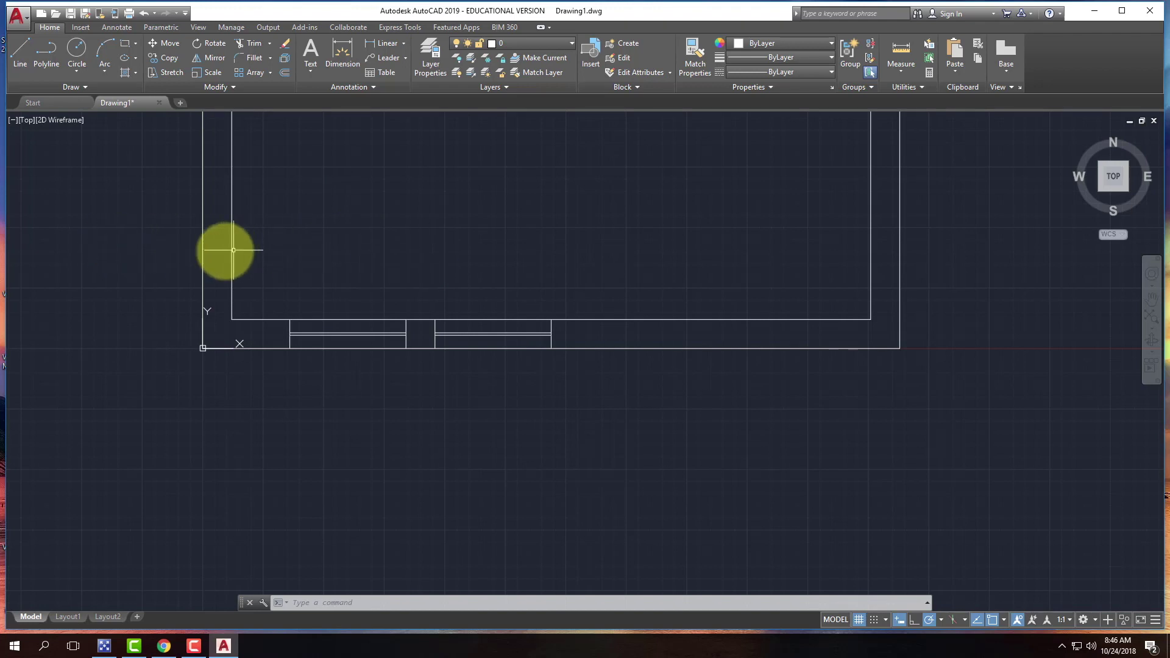
click(274, 295)
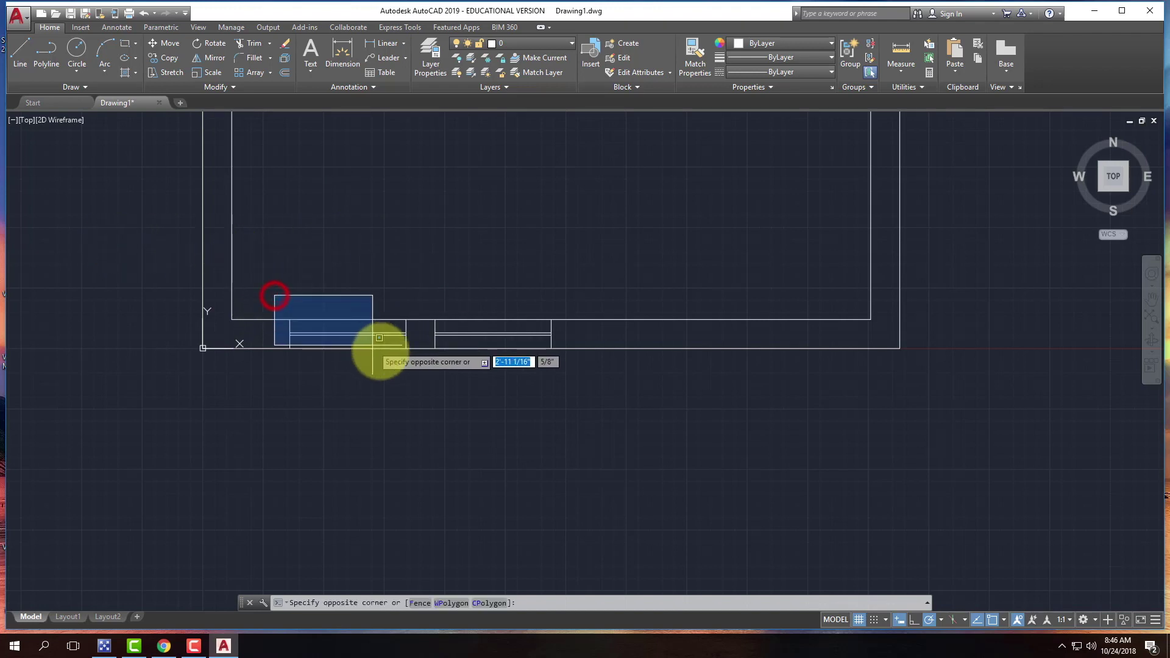
click(419, 374)
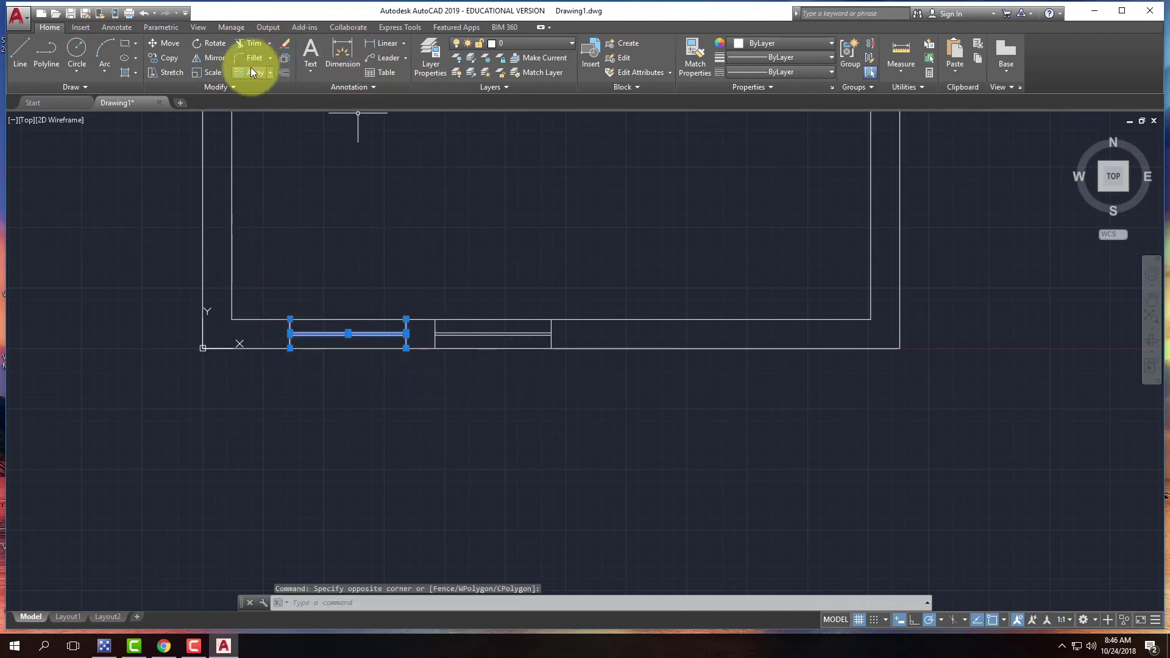
click(207, 58)
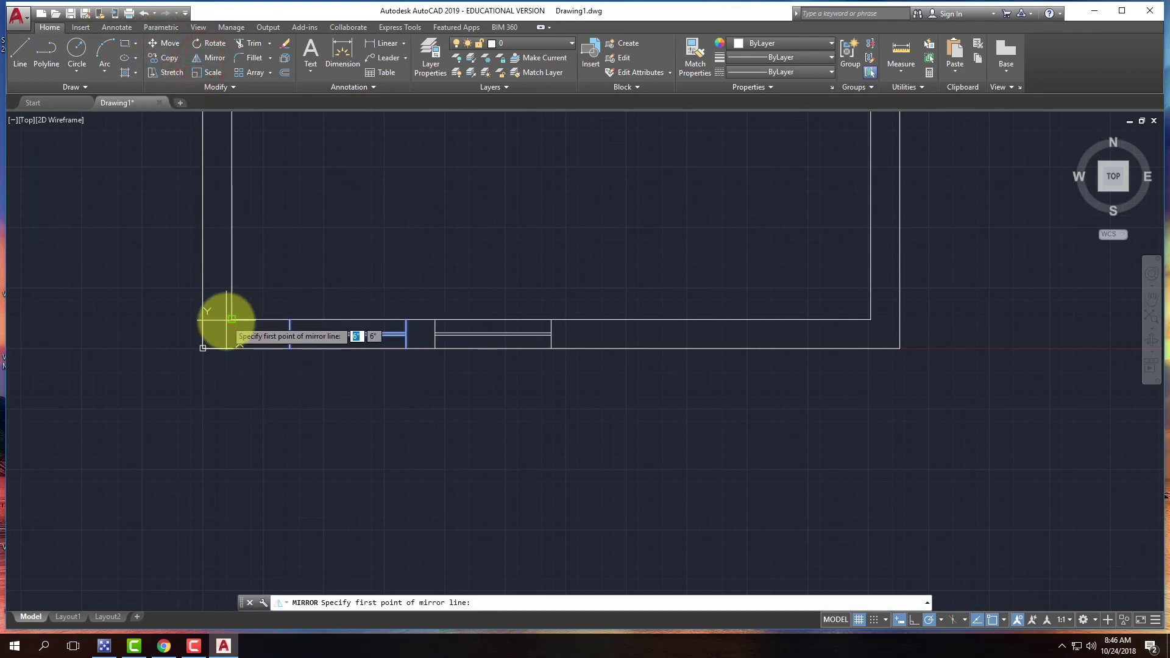
click(203, 348)
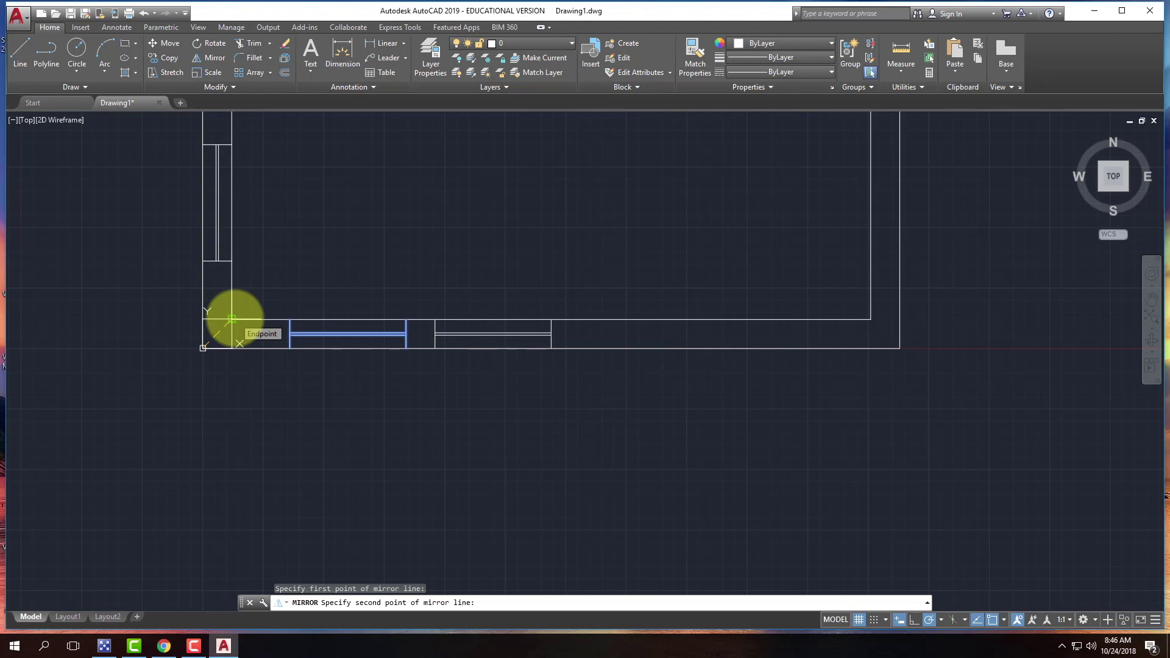
click(234, 318)
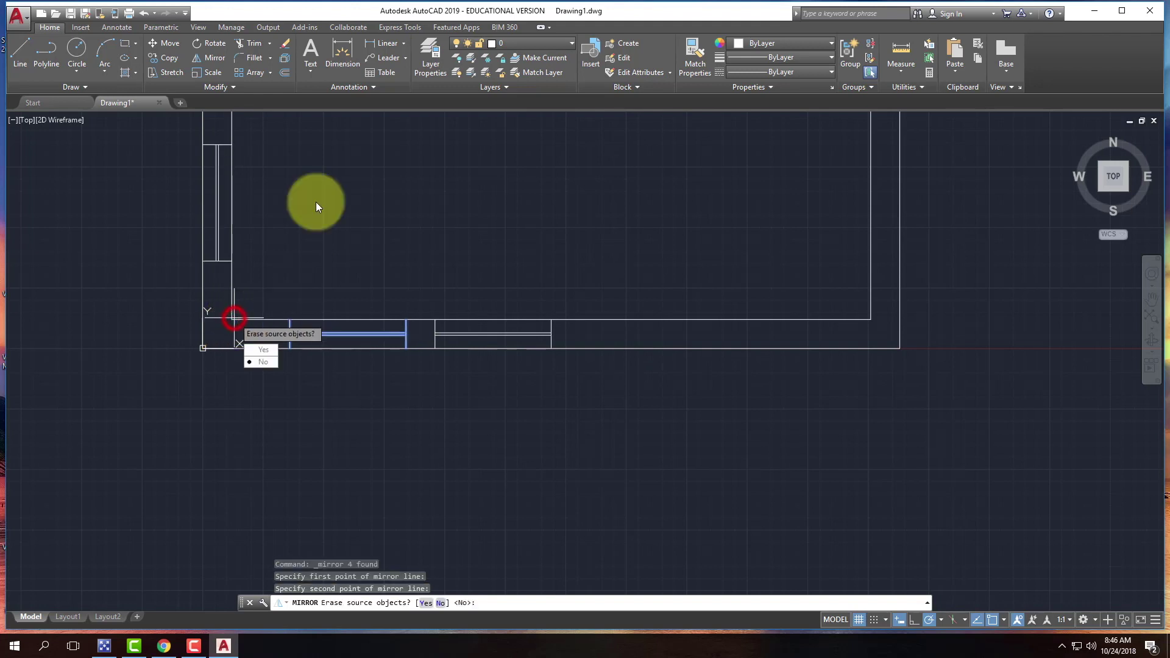
click(265, 361)
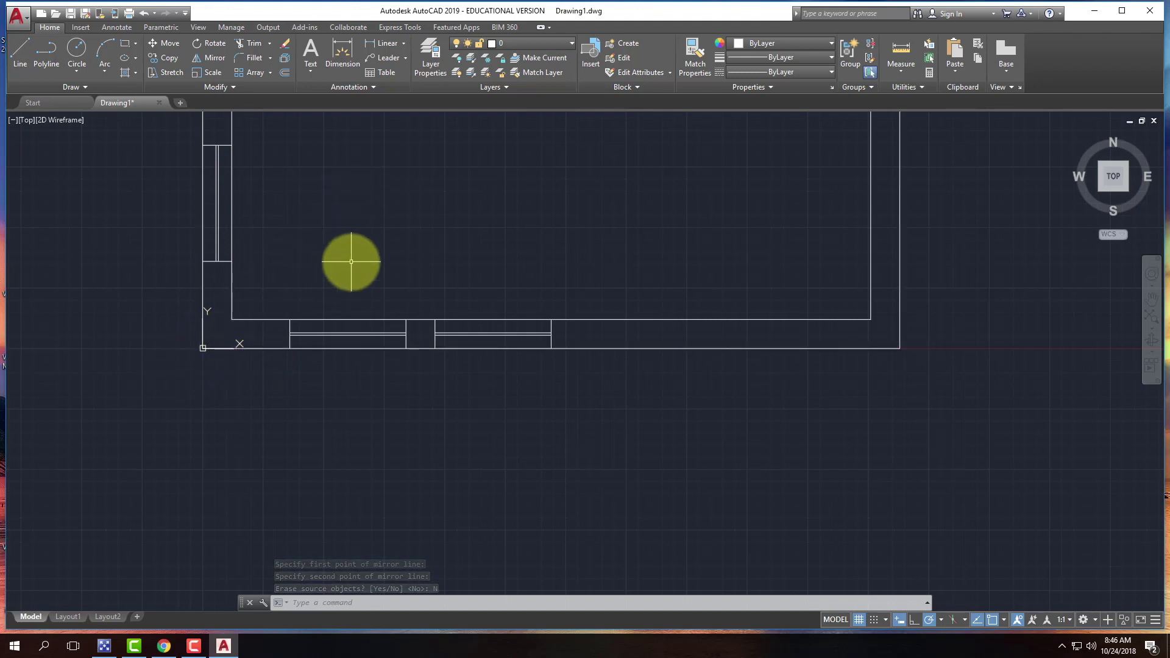
Draw a 1.75" by 3' rectangle for the door leaf from the inner corner of the upper-wall door opening's left jamb.
scroll(172, 413, down, 3)
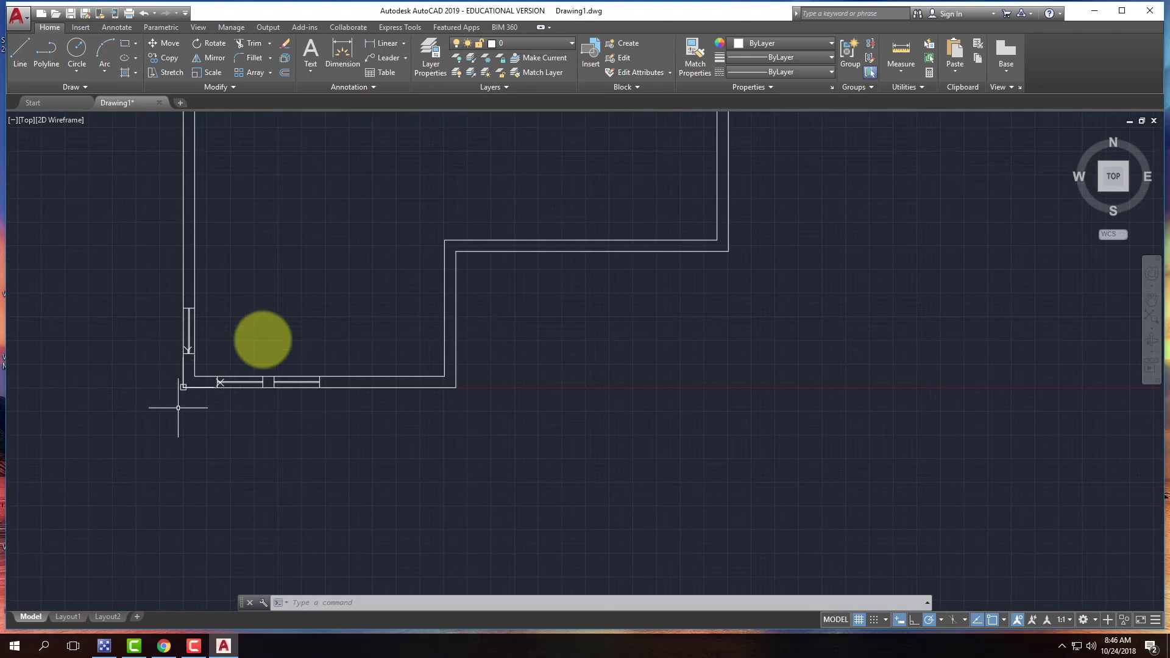
scroll(218, 414, down, 5)
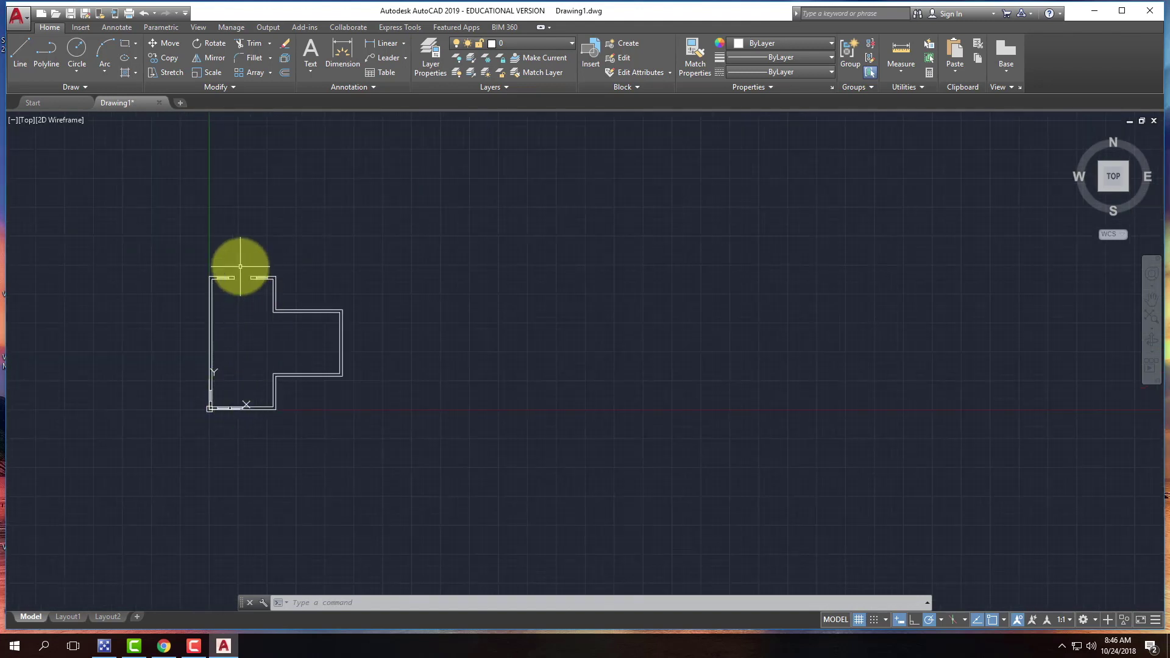
scroll(236, 279, up, 8)
scroll(237, 279, up, 2)
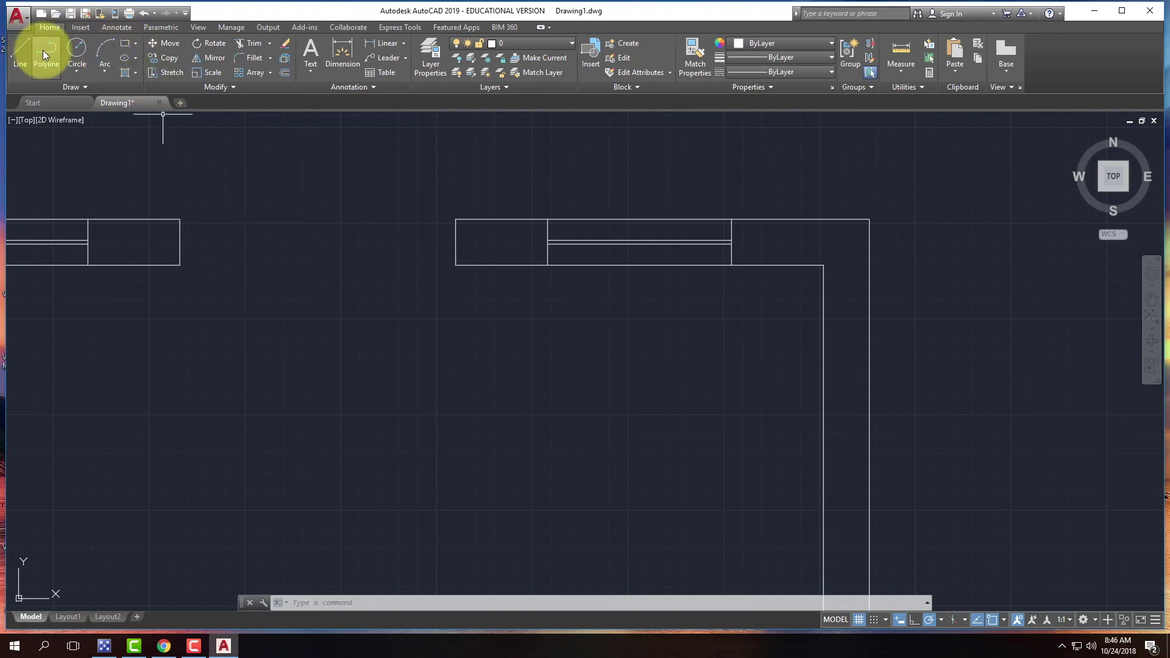
click(125, 41)
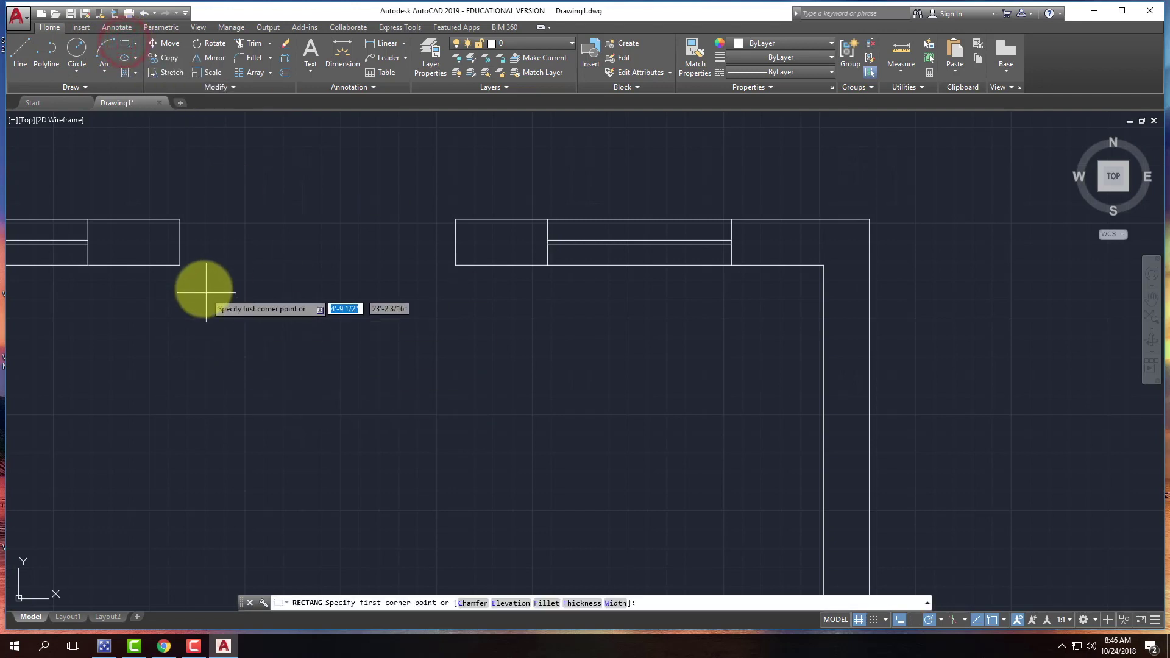
click(181, 266)
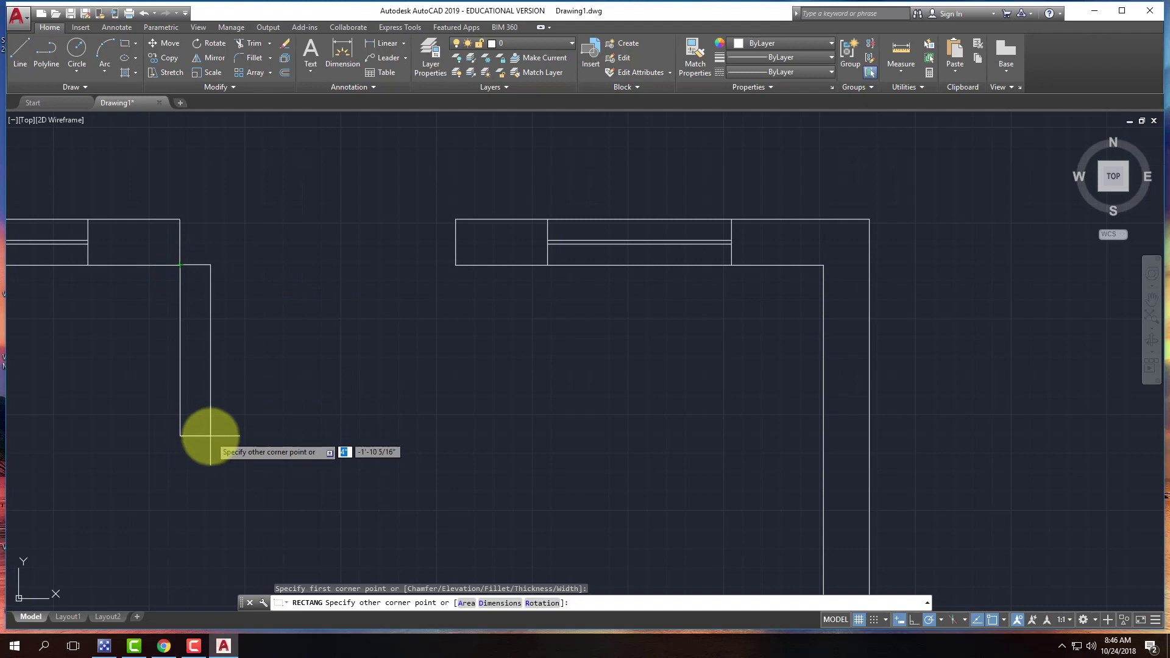
text(@)
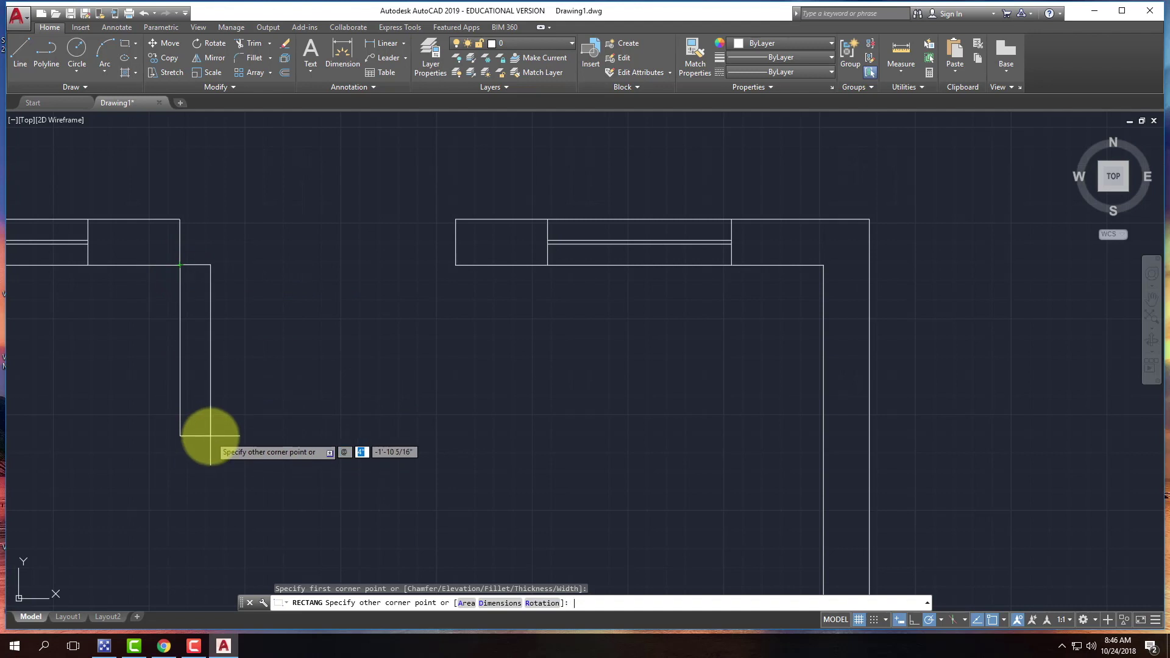
text(1.75")
key(Tab)
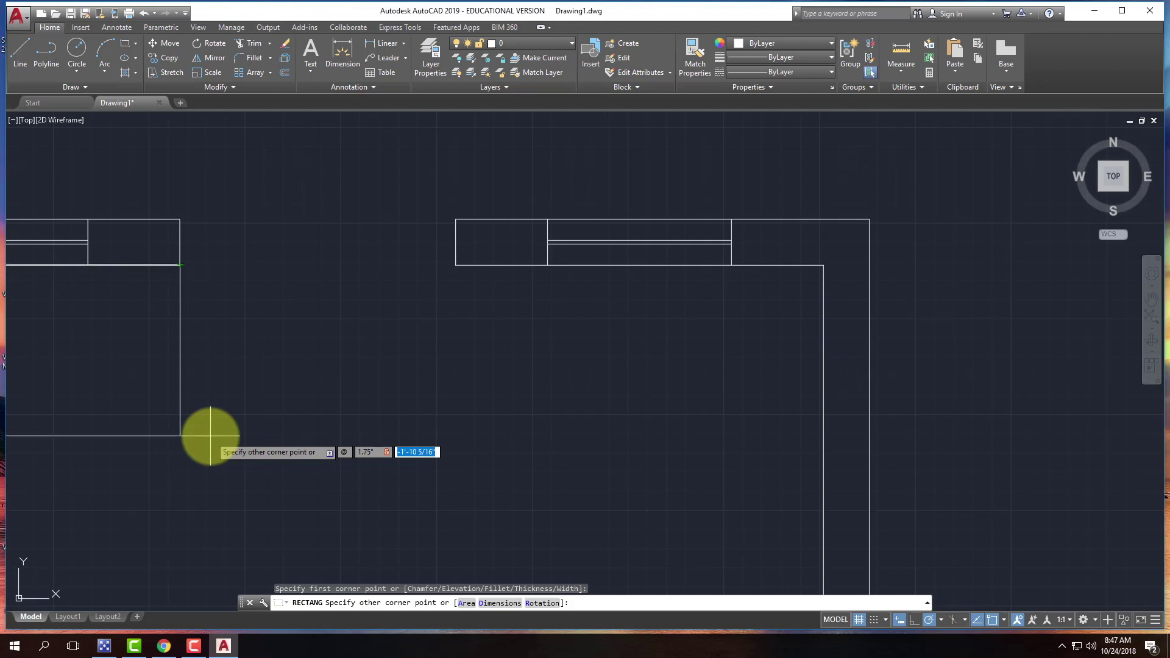
text(3')
key(Return)
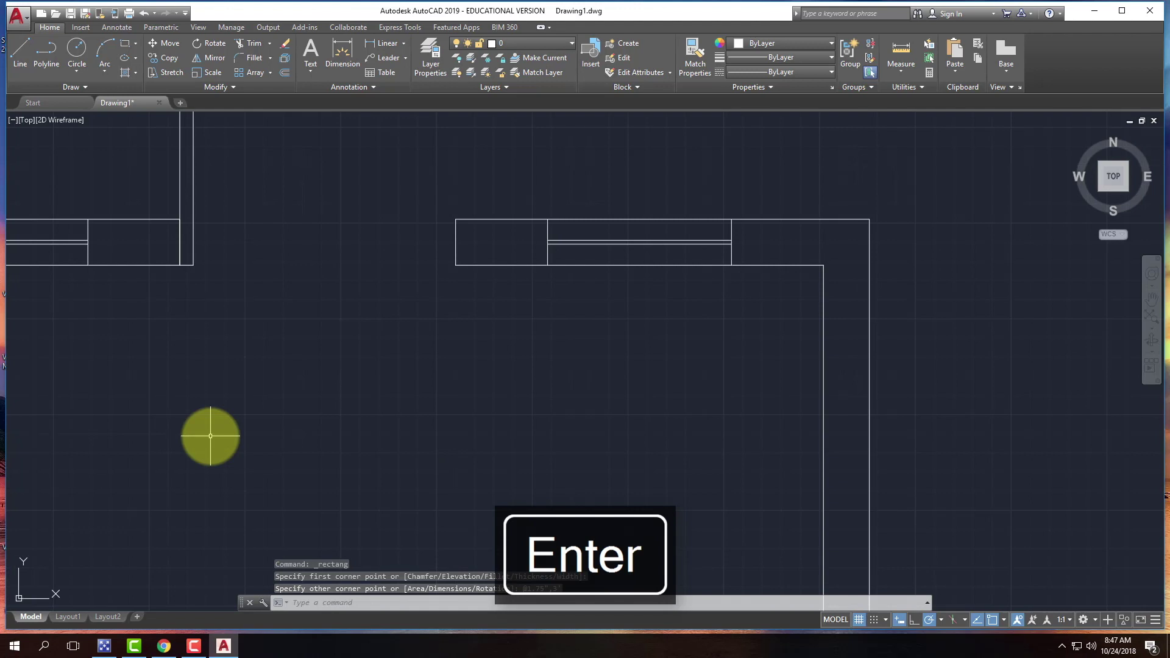
Delete the door leaf rectangle at the upper-wall door opening.
scroll(186, 366, down, 3)
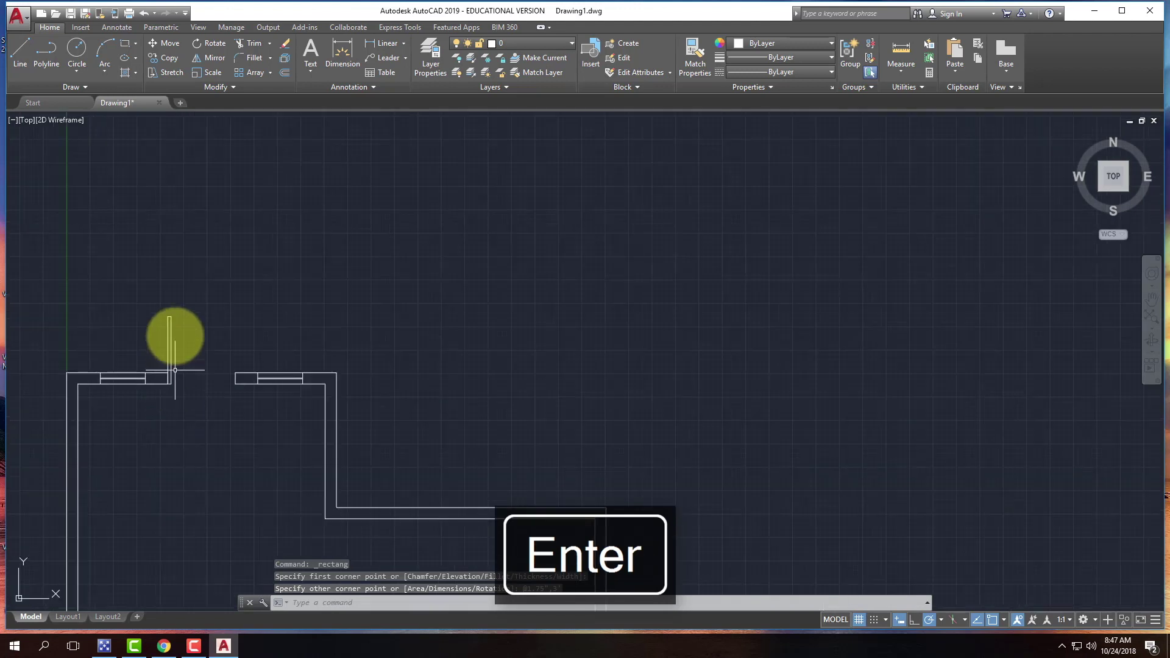
click(177, 330)
click(127, 293)
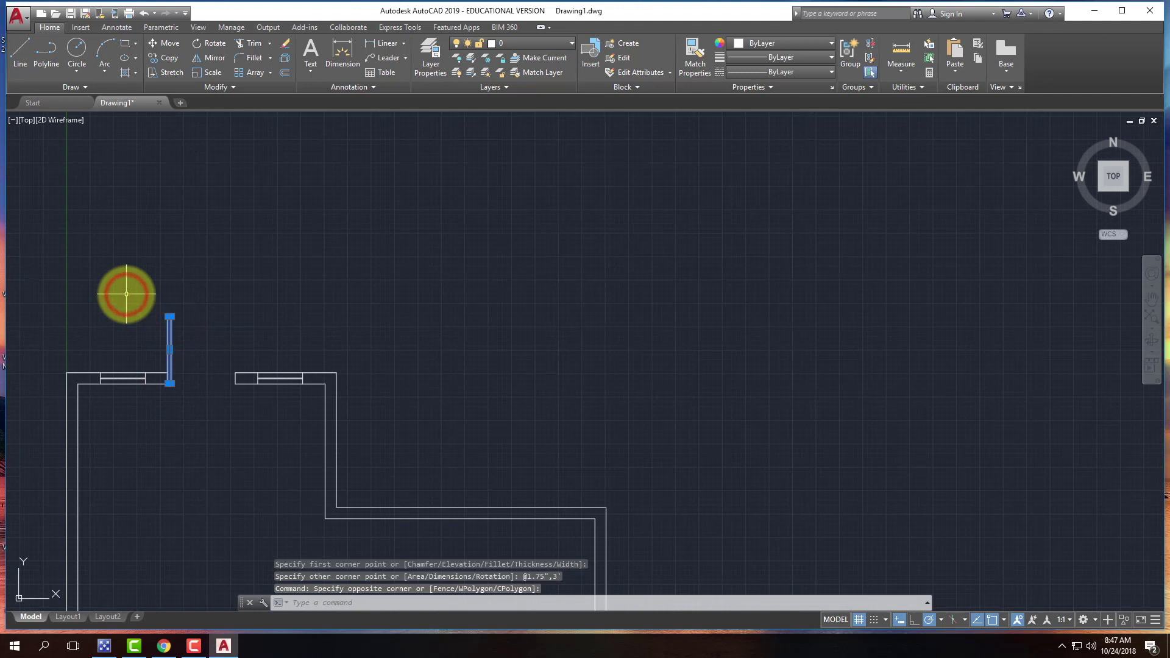
key(Delete)
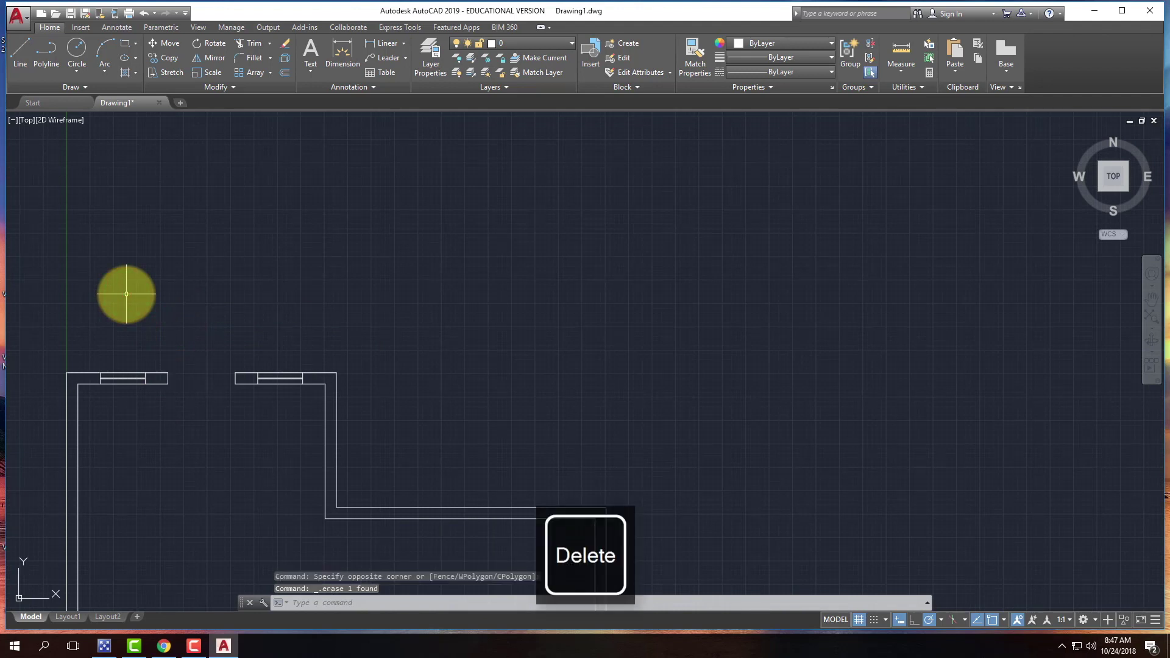
Draw a 1.75" by 3' door leaf rectangle from the inner corner of the upper-wall opening's left jamb down into the room.
click(124, 43)
scroll(146, 403, up, 5)
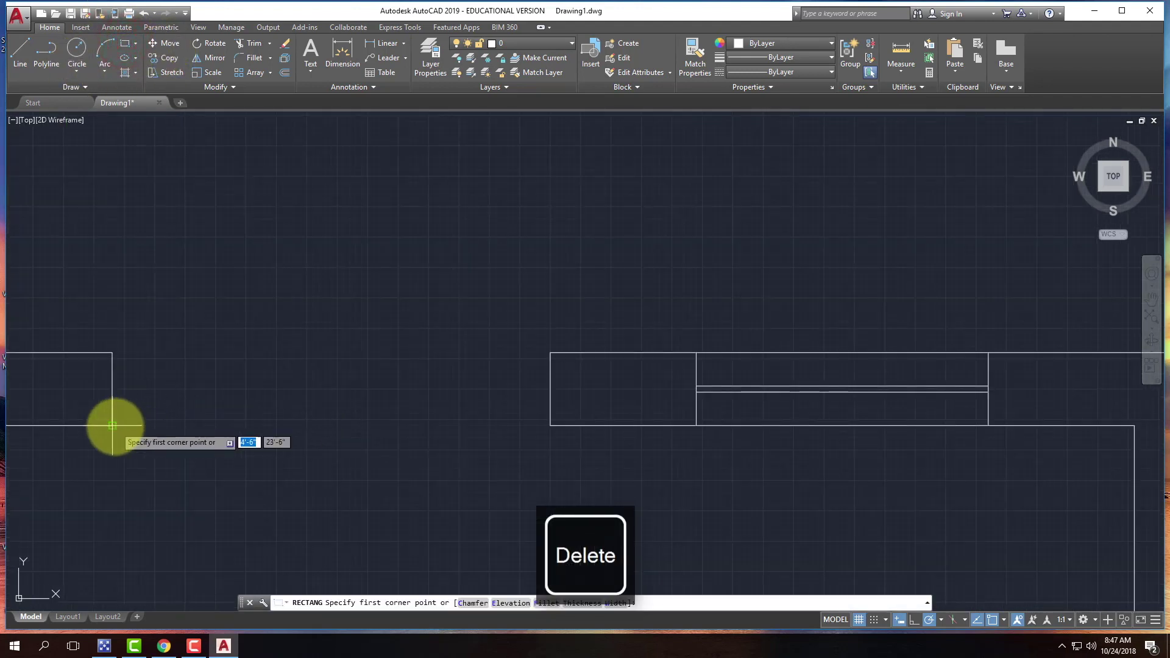
click(113, 425)
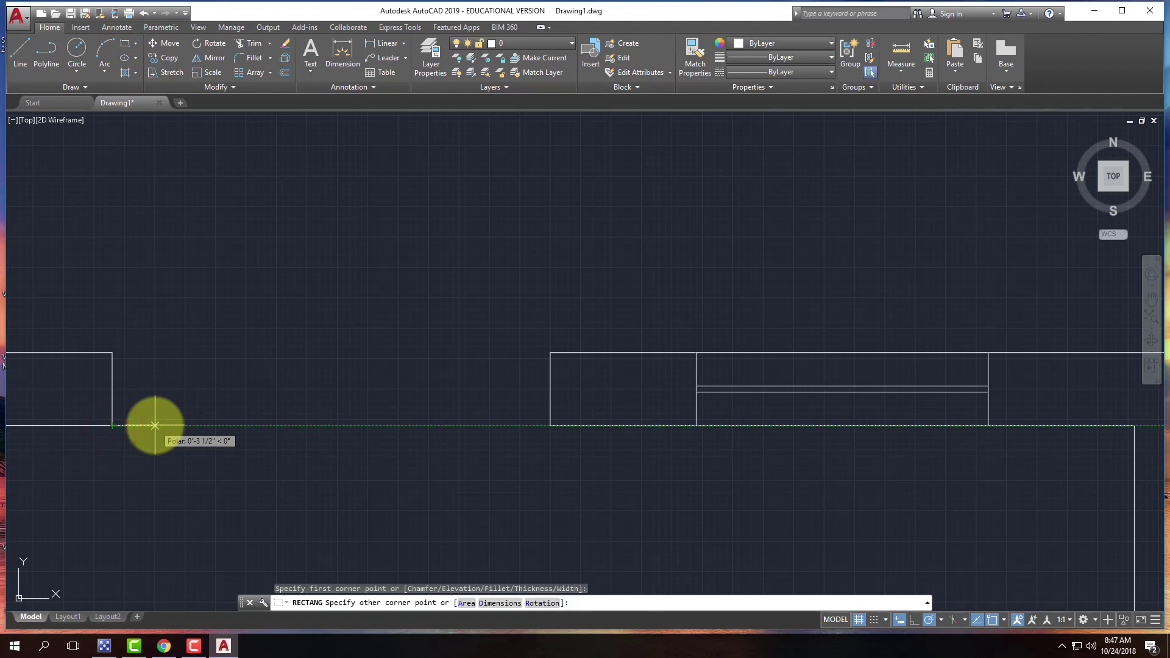
text(1.75")
key(Tab)
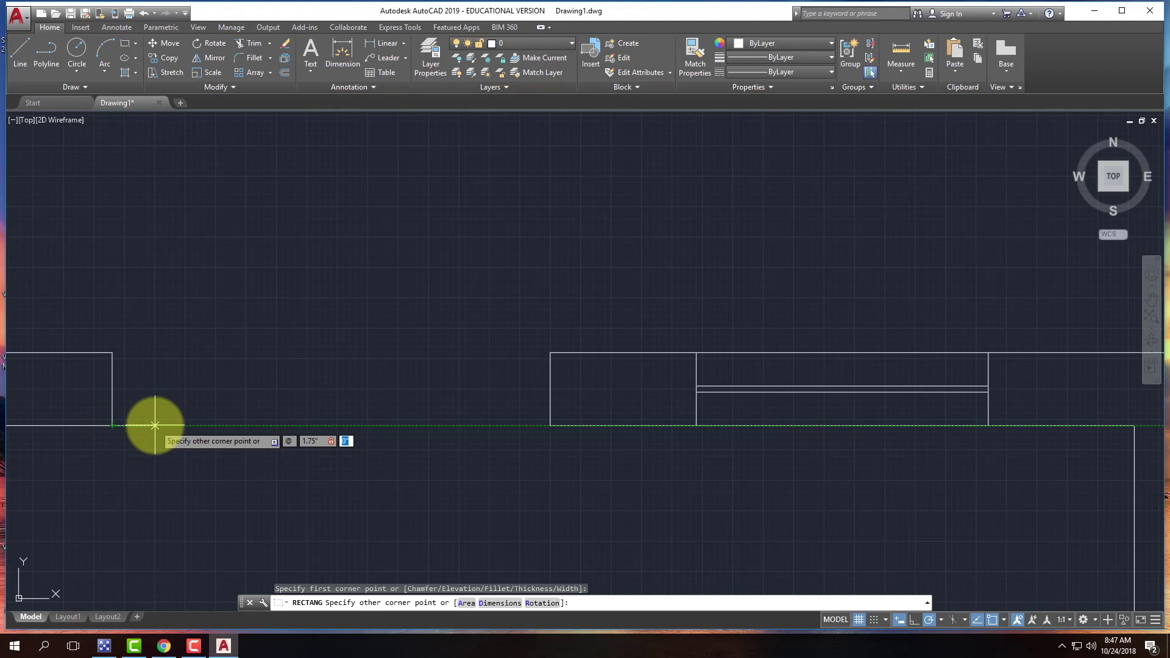
text(-3')
key(Return)
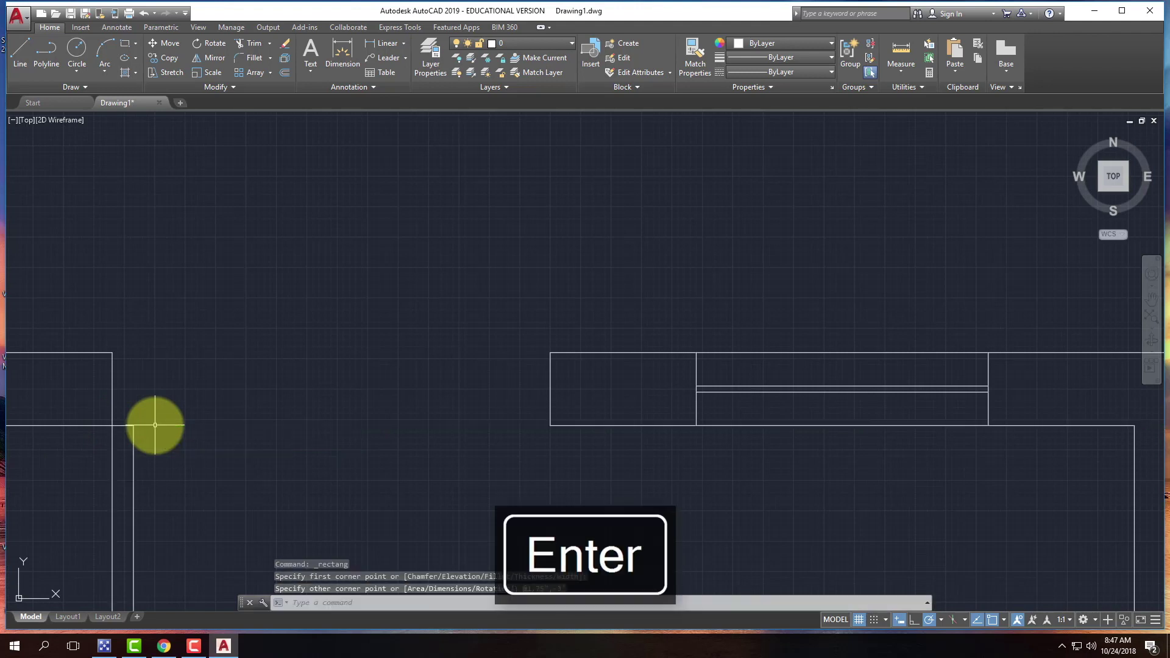
Draw the door swing as a Start, End, Direction arc from the leaf's lower-right corner to the right jamb's inner corner, with a horizontal start tangent.
scroll(186, 236, down, 8)
scroll(185, 236, down, 2)
scroll(191, 256, up, 5)
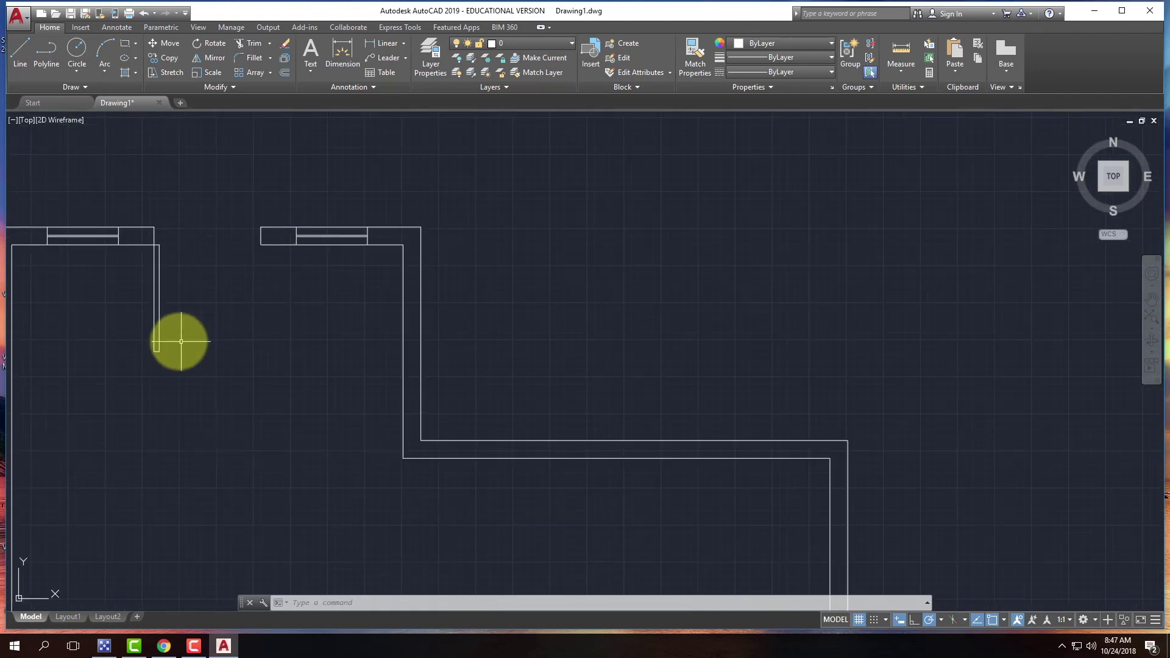
click(104, 71)
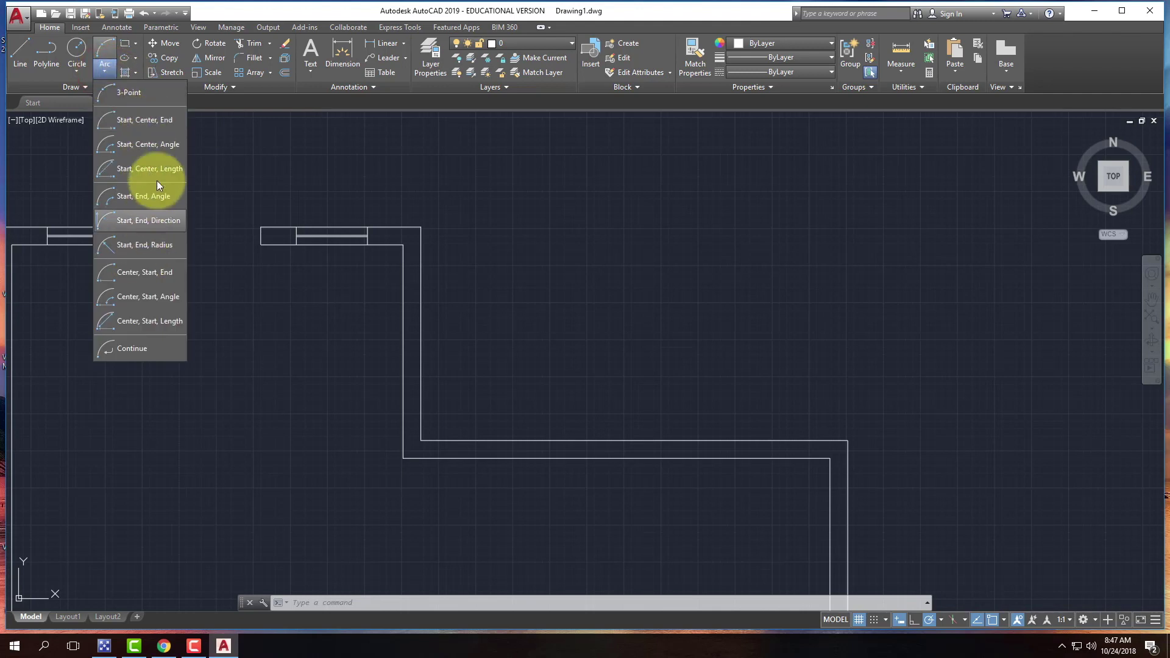
click(135, 223)
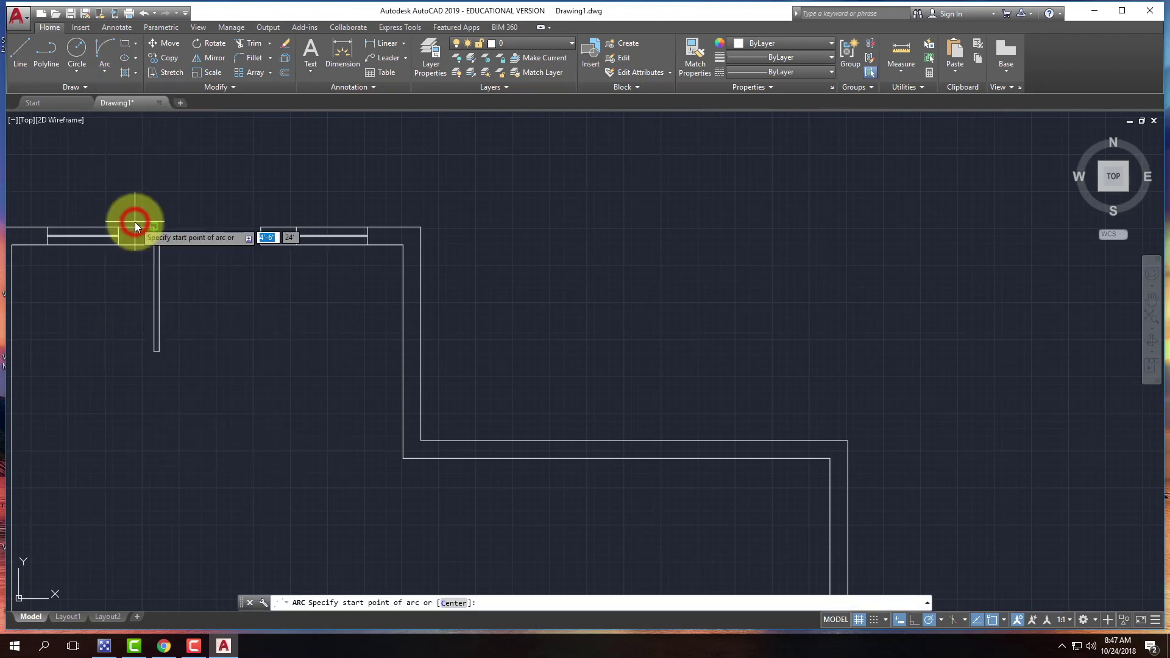
click(104, 71)
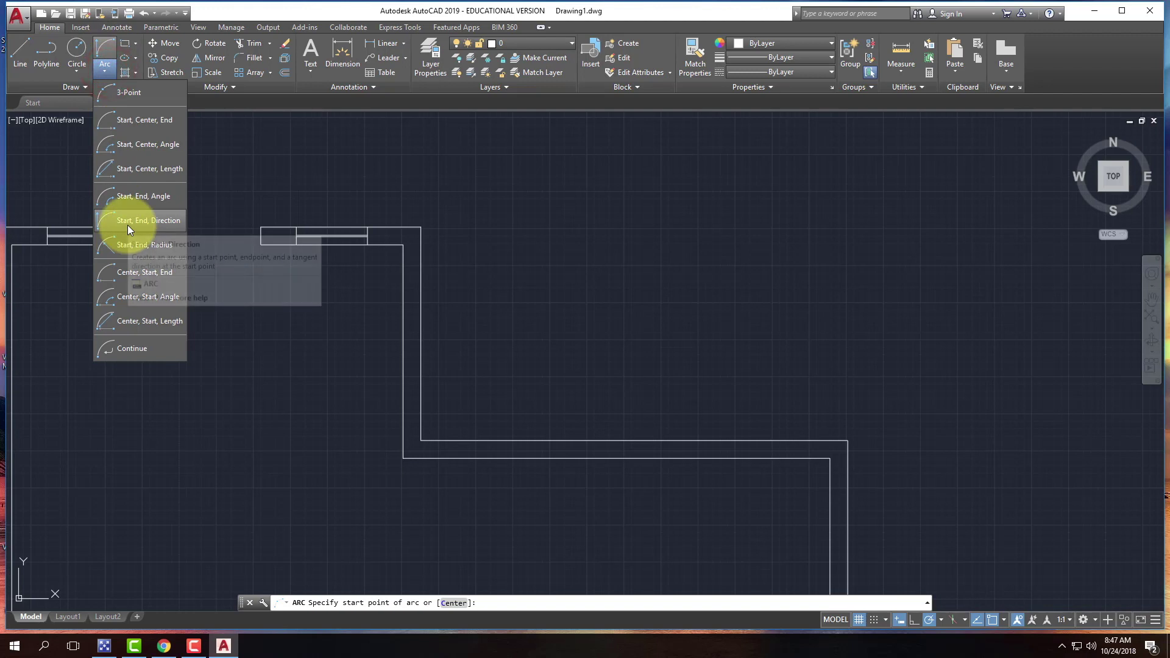
click(128, 225)
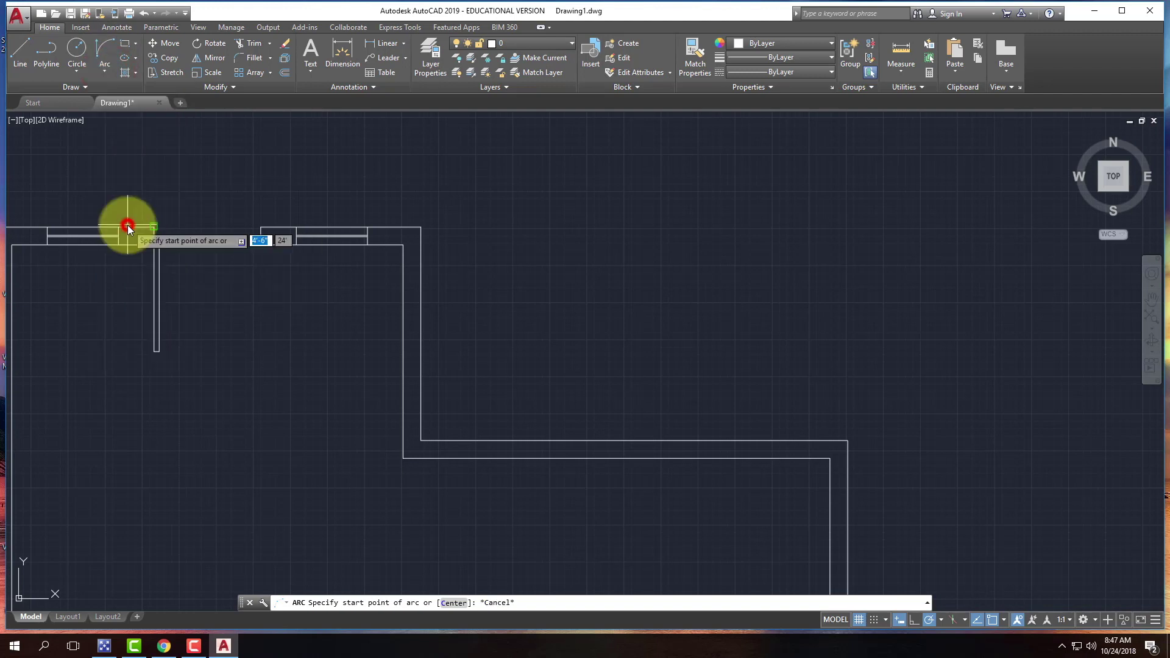
click(156, 351)
click(261, 244)
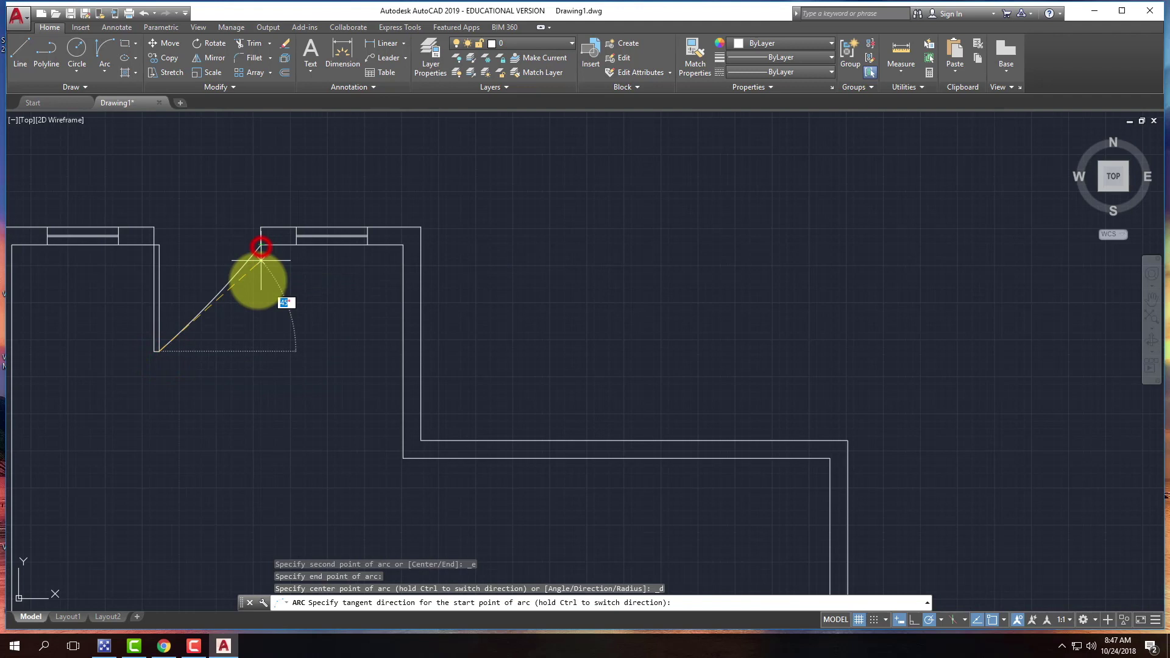
click(254, 347)
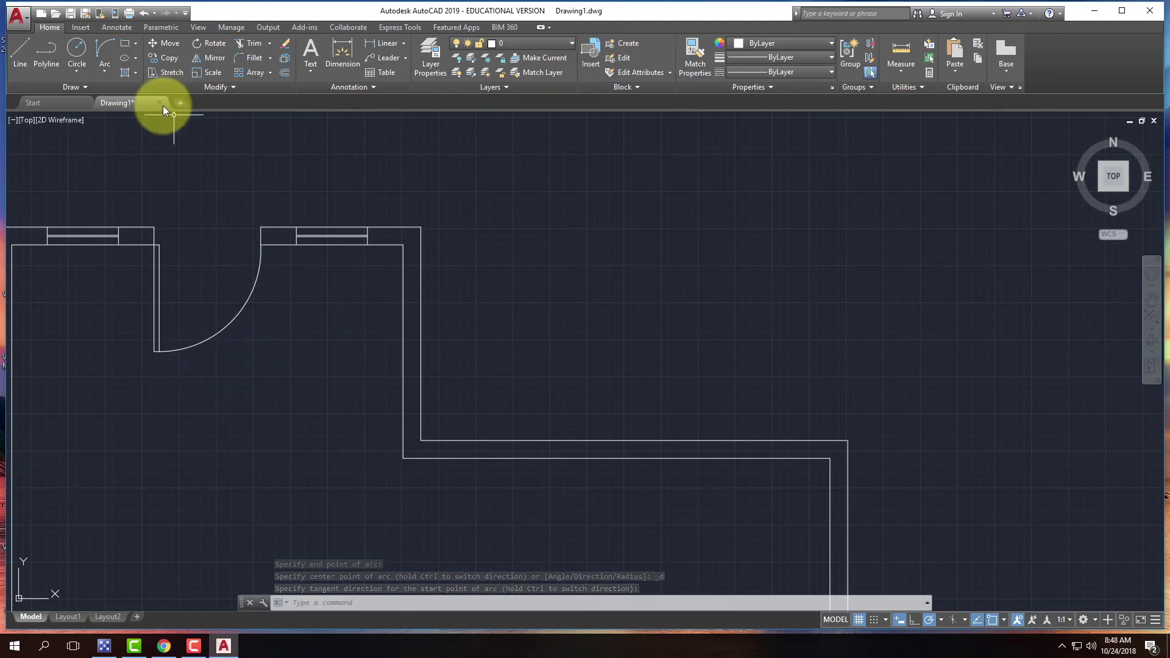
Draw a nearly vertical practice line in the empty space to the right of the floor plan.
scroll(145, 165, down, 4)
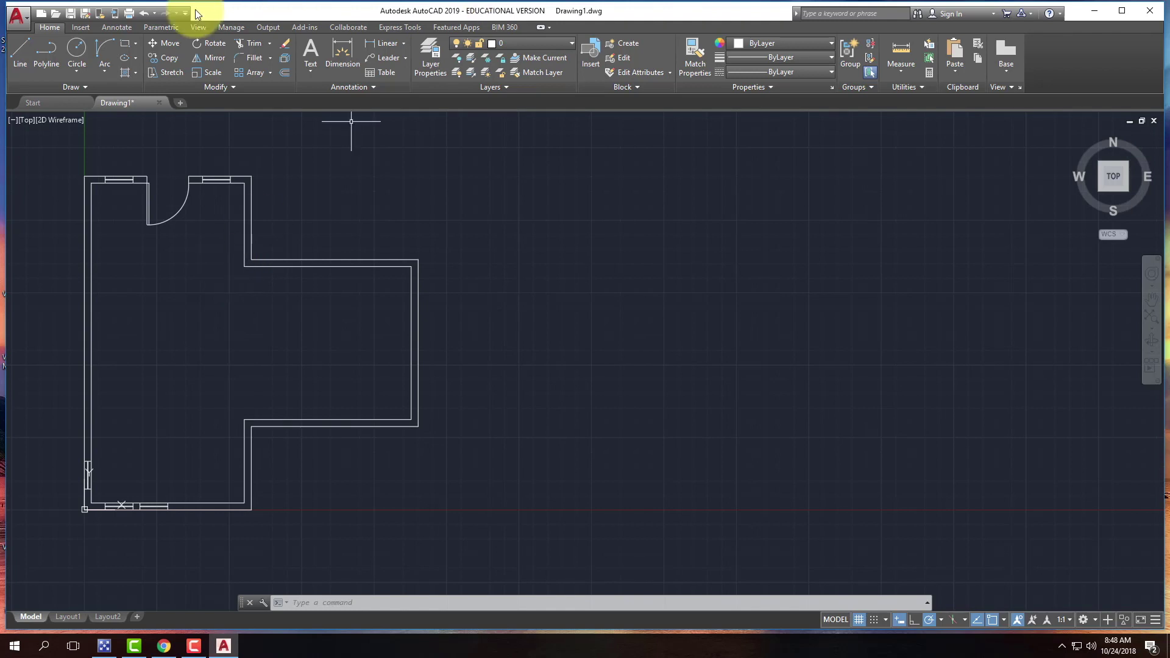
click(22, 50)
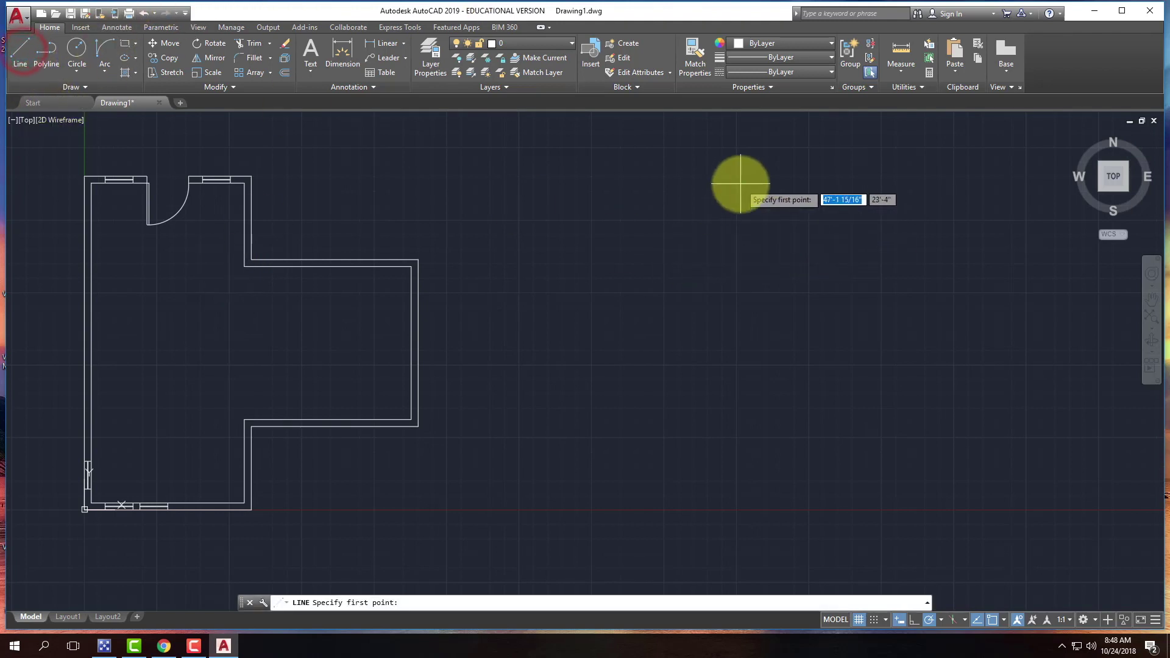
click(741, 183)
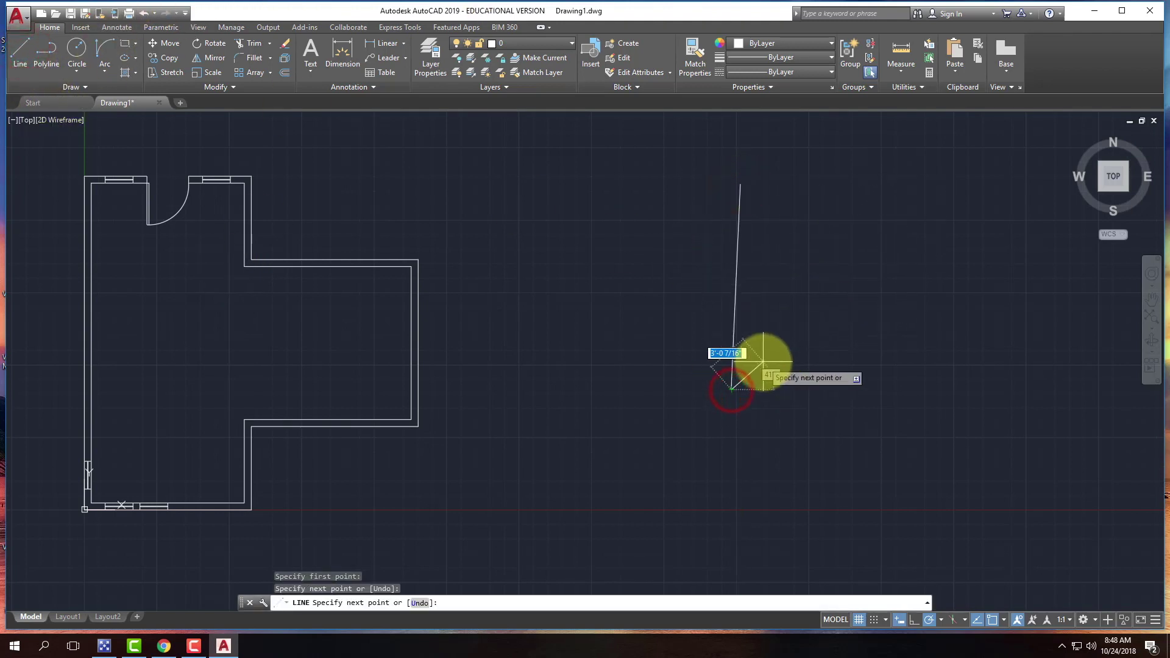
key(Return)
Draw a horizontal practice line to the left of the nearly vertical line, ending a short distance before it.
right_click(633, 249)
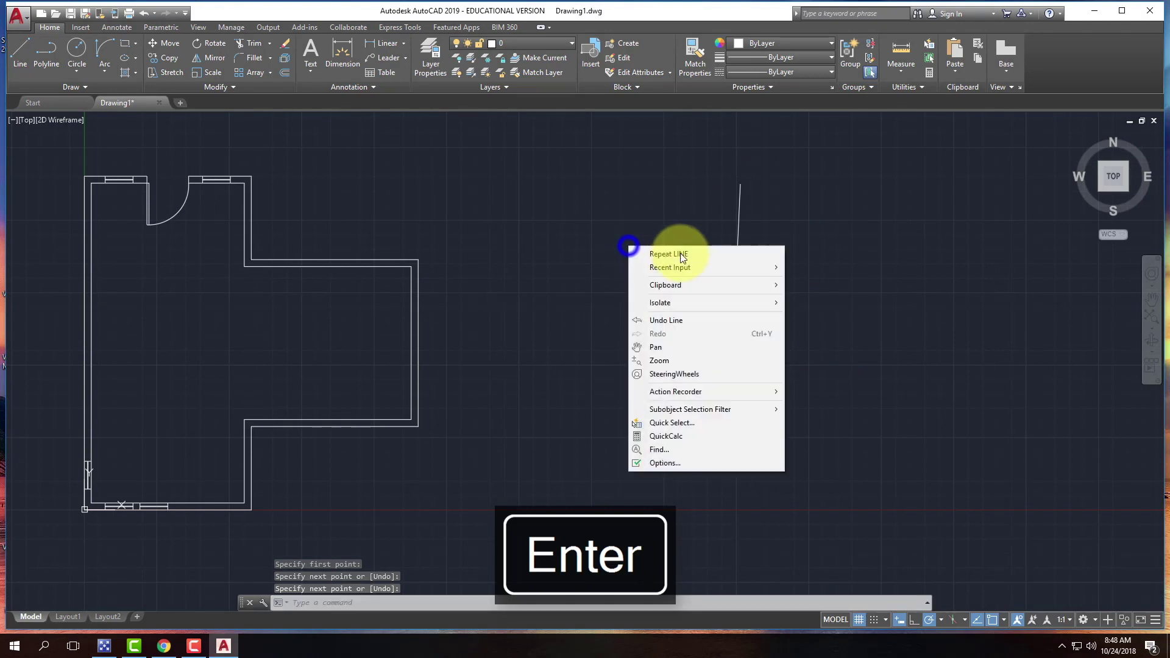
click(638, 250)
click(550, 248)
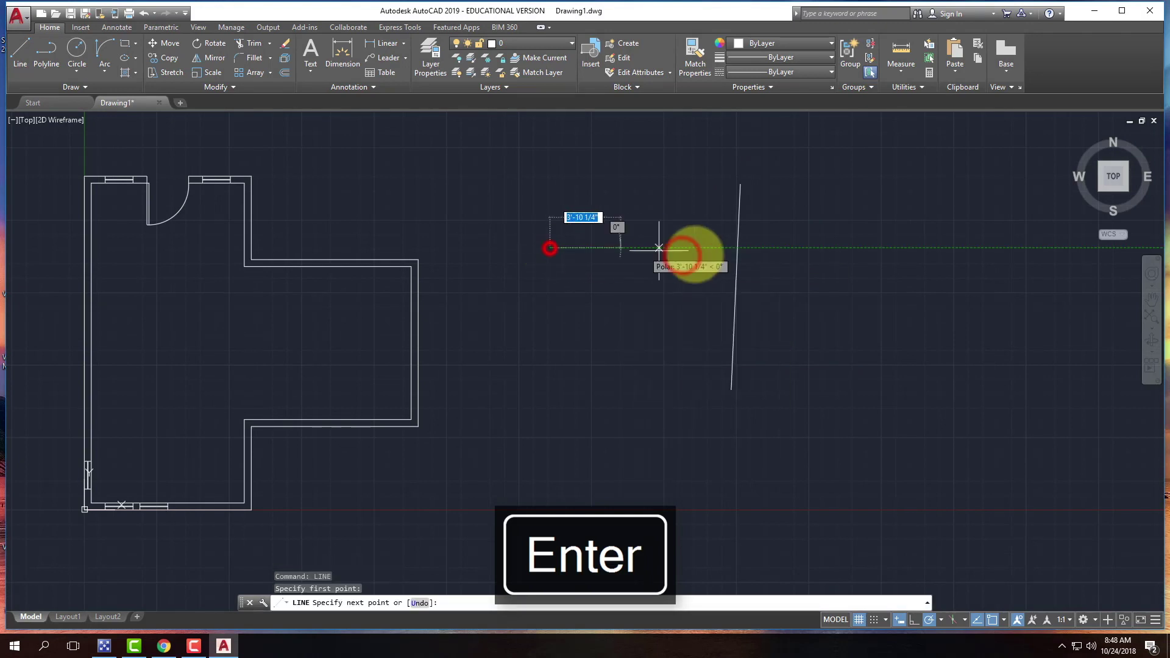
click(703, 250)
key(Return)
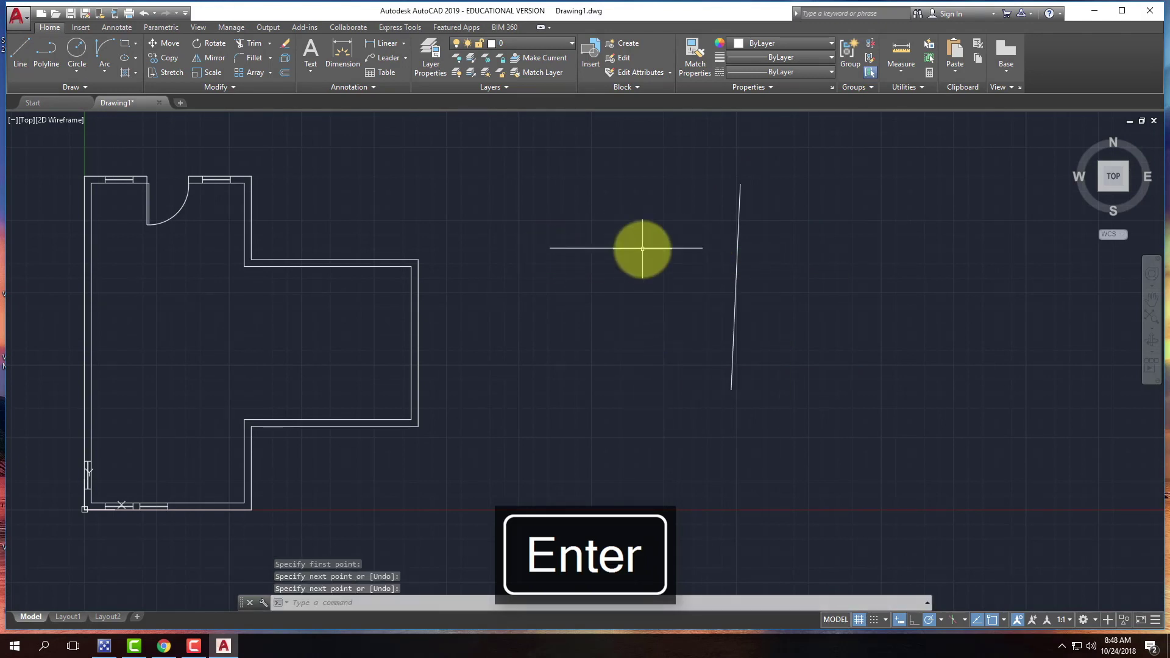
click(641, 248)
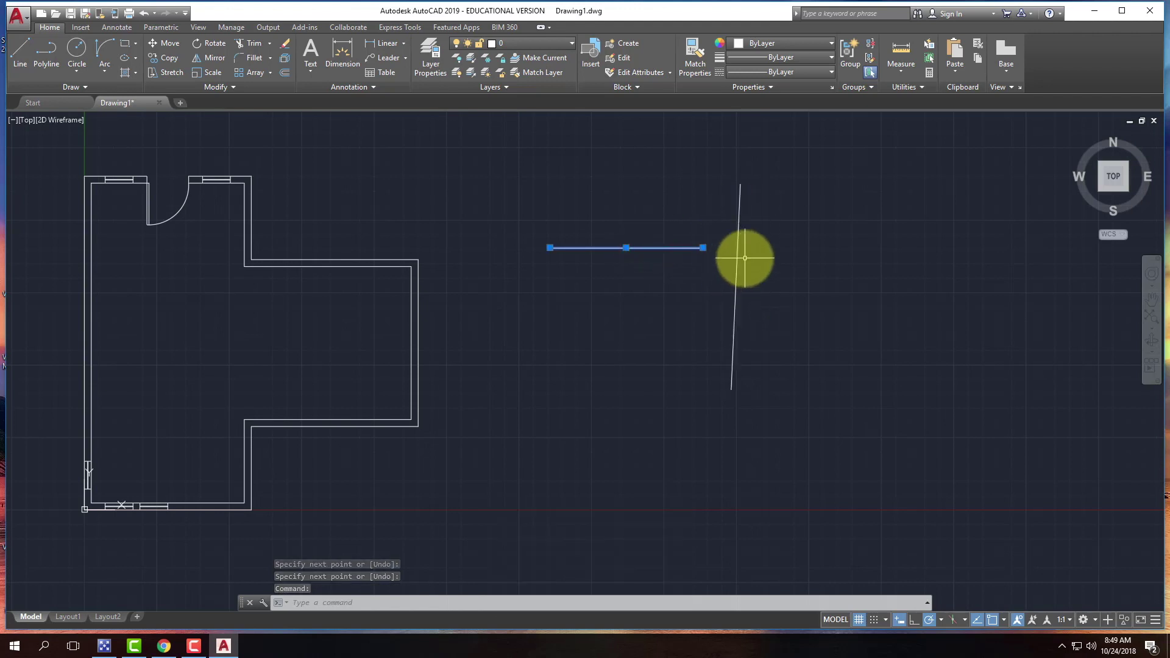
key(Escape)
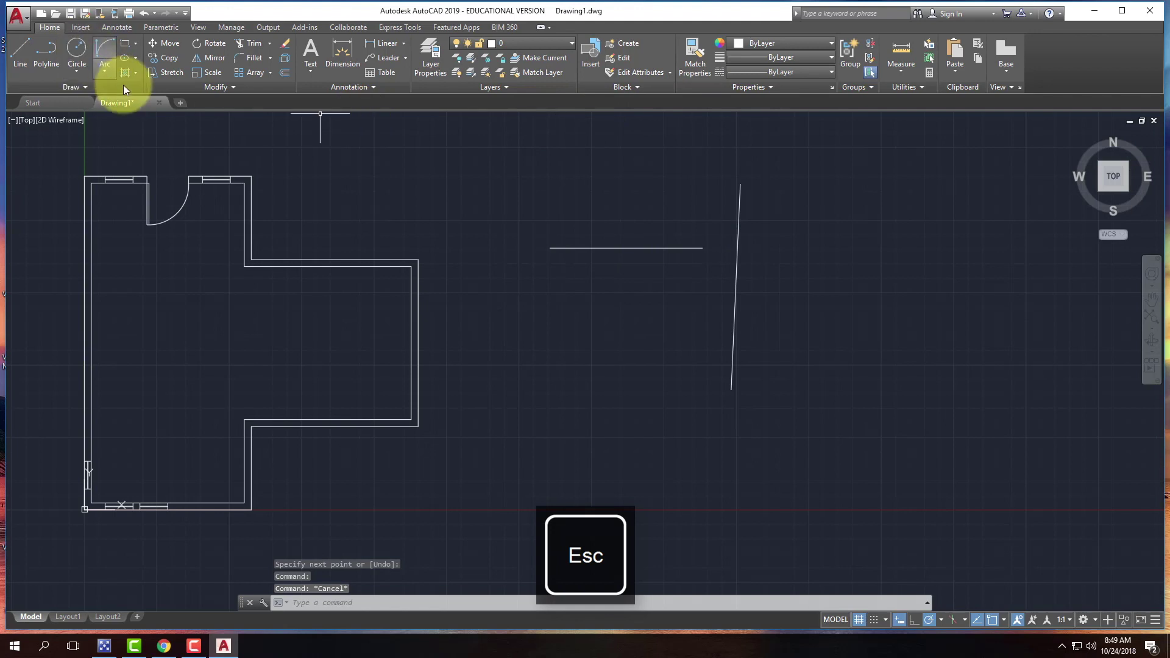
Extend the horizontal practice line to the nearly vertical line, using both lines as boundary edges.
click(228, 87)
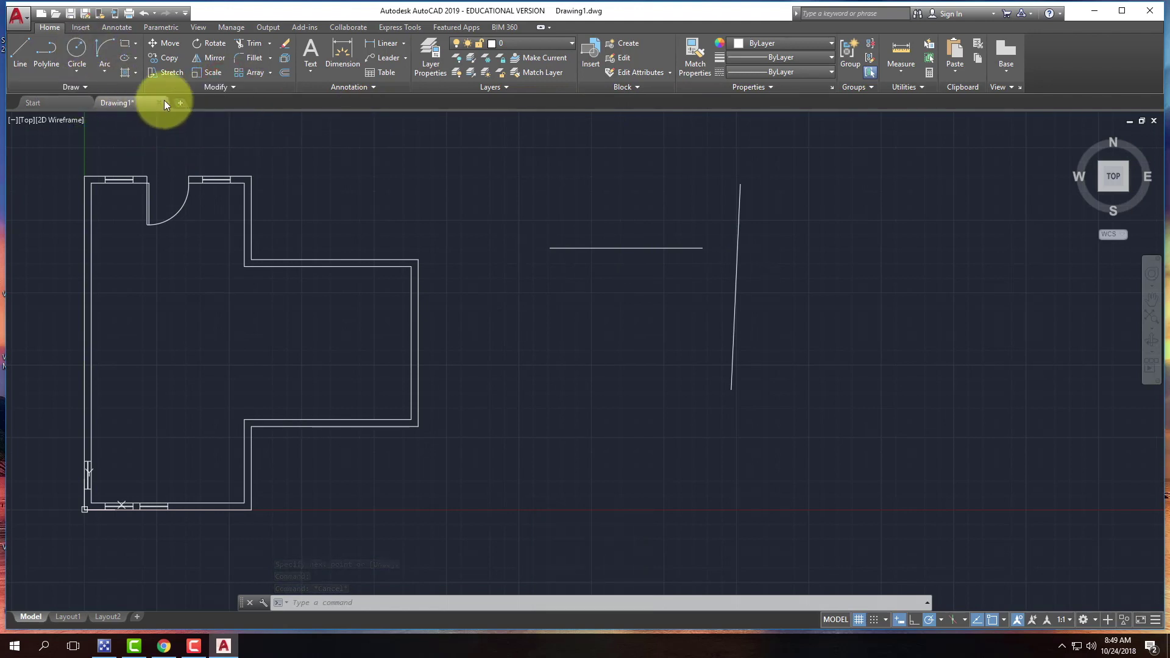
click(207, 88)
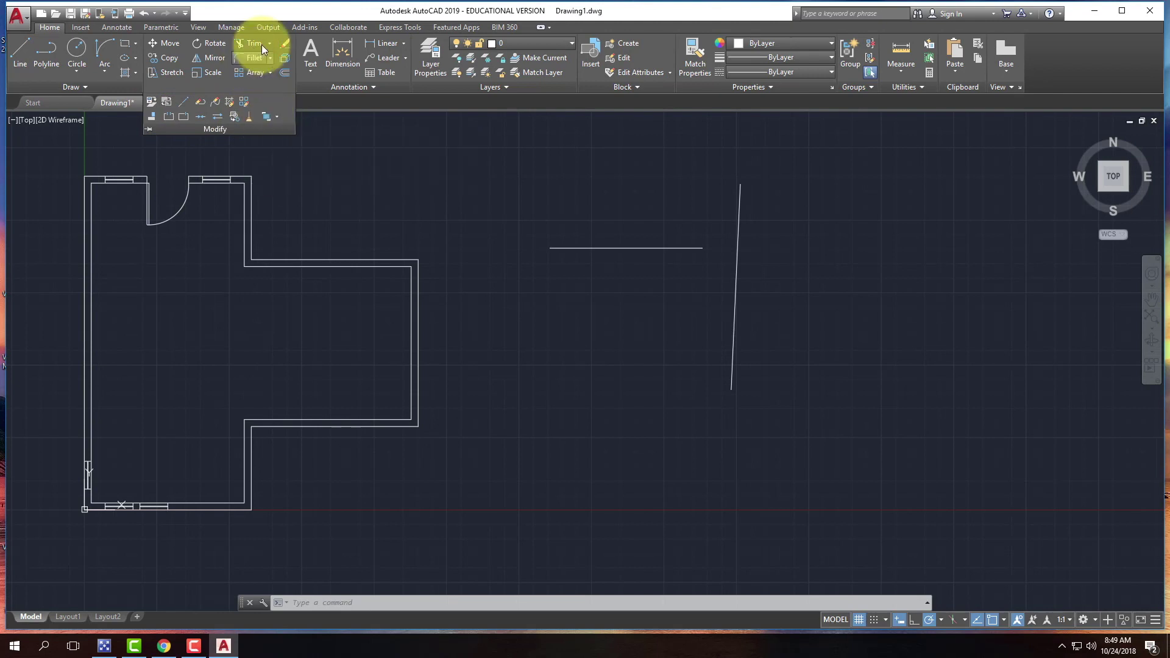
key(Escape)
key(Escape)
text(extend)
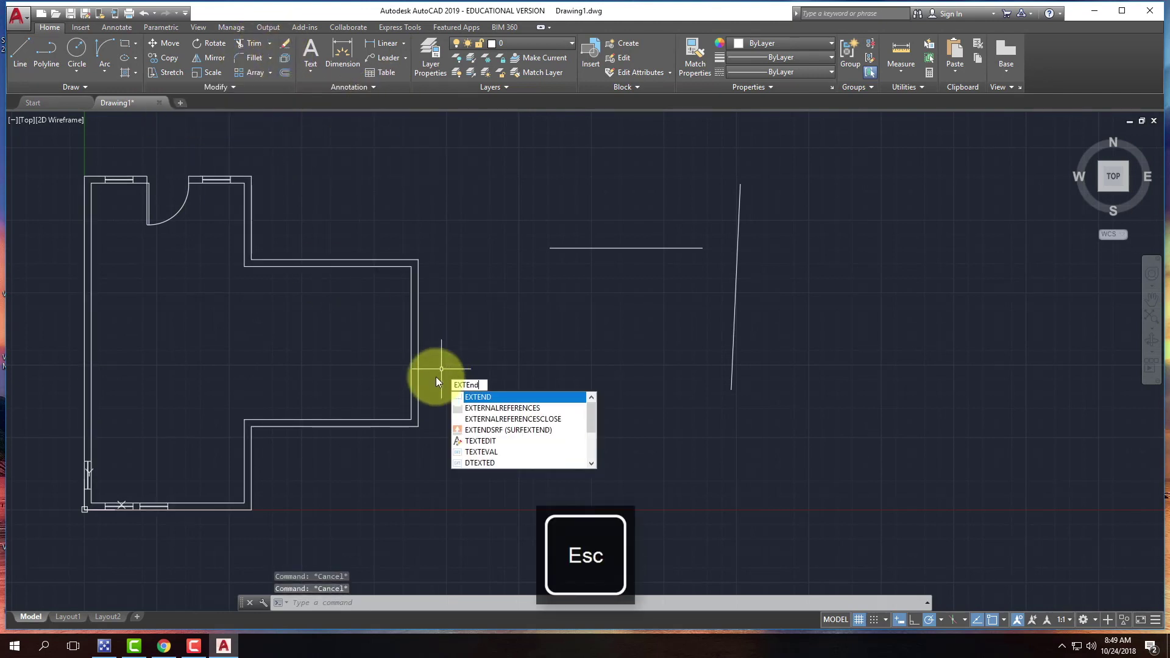
key(Return)
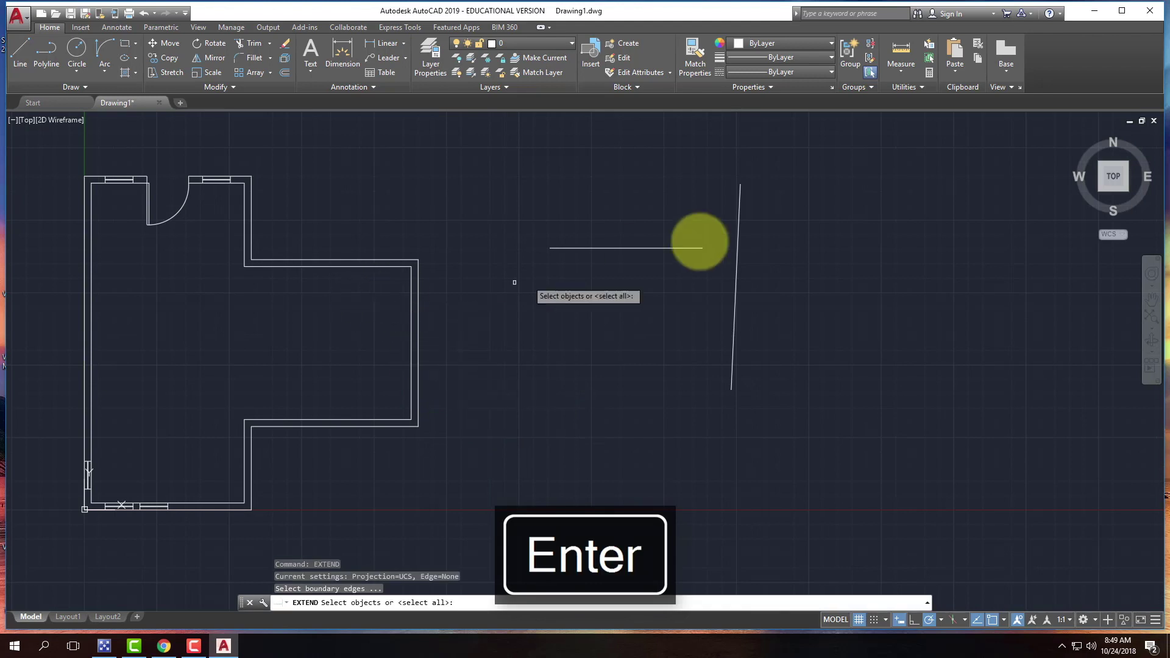
click(758, 260)
click(628, 207)
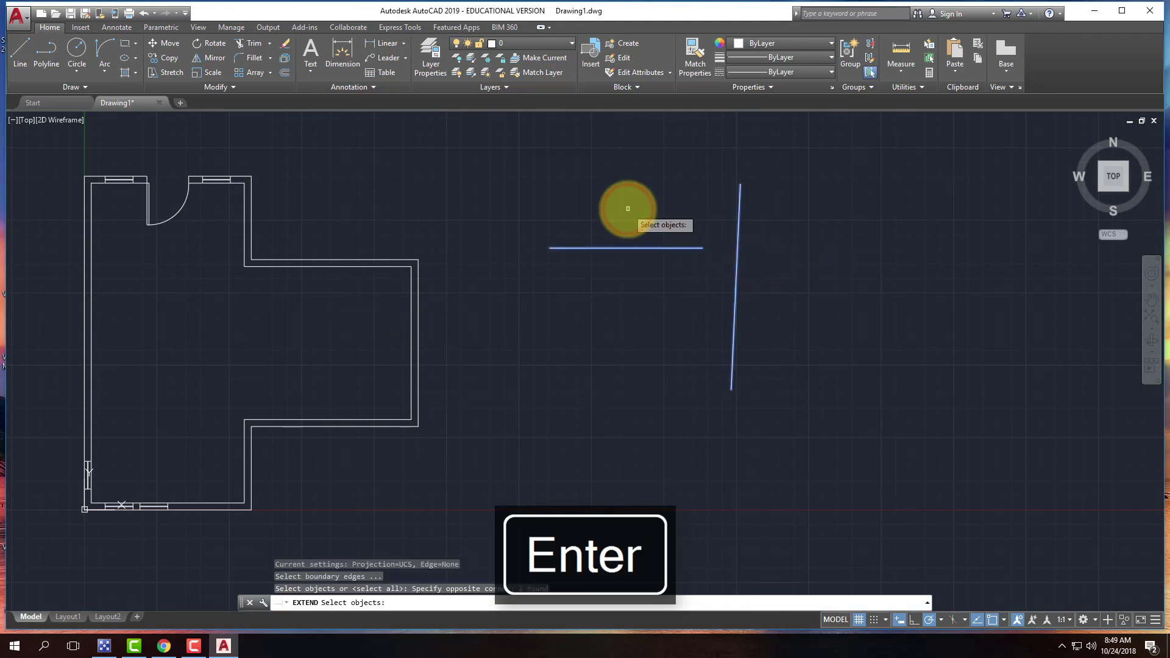
key(Return)
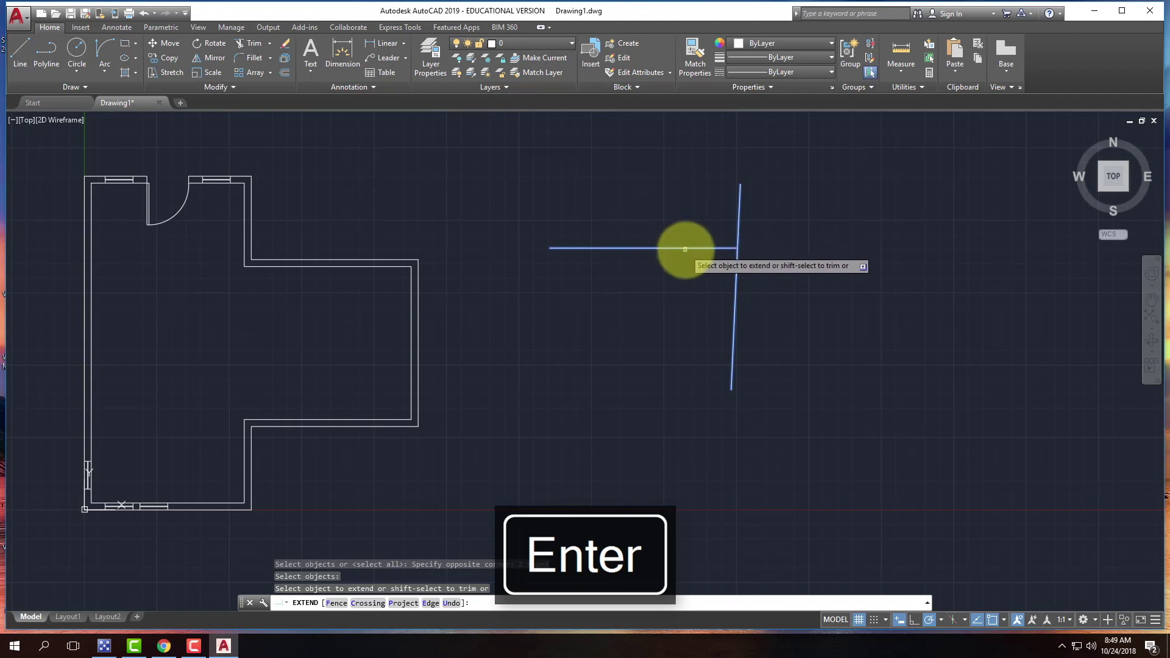
click(686, 249)
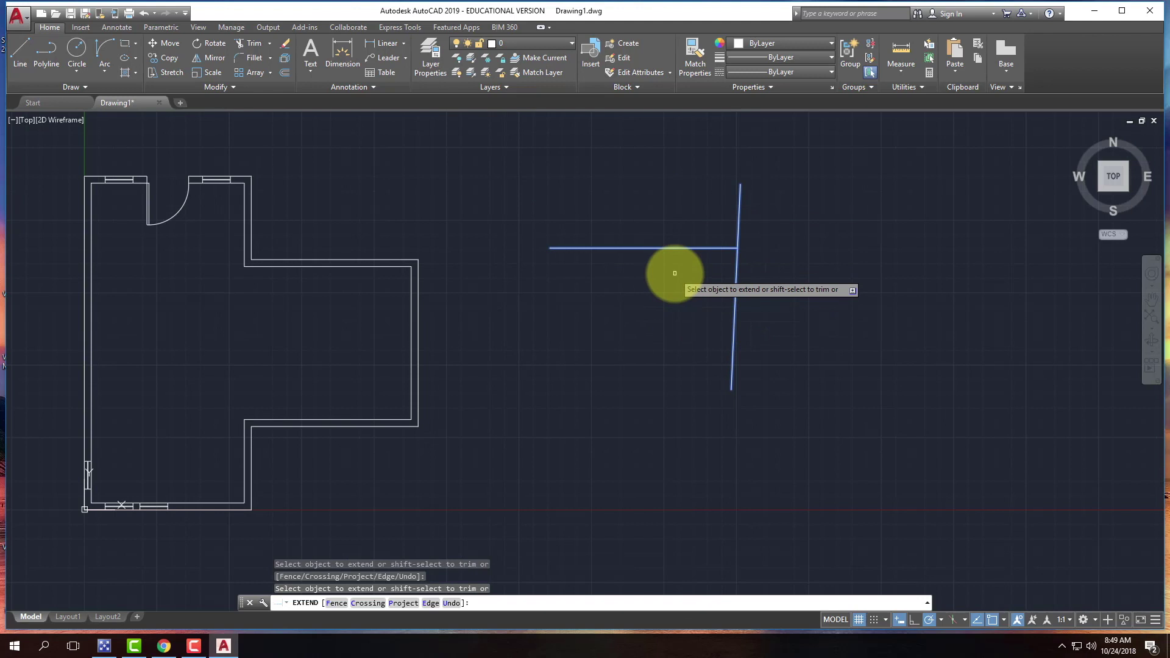
key(Return)
Delete both practice lines to the right of the floor plan.
click(755, 264)
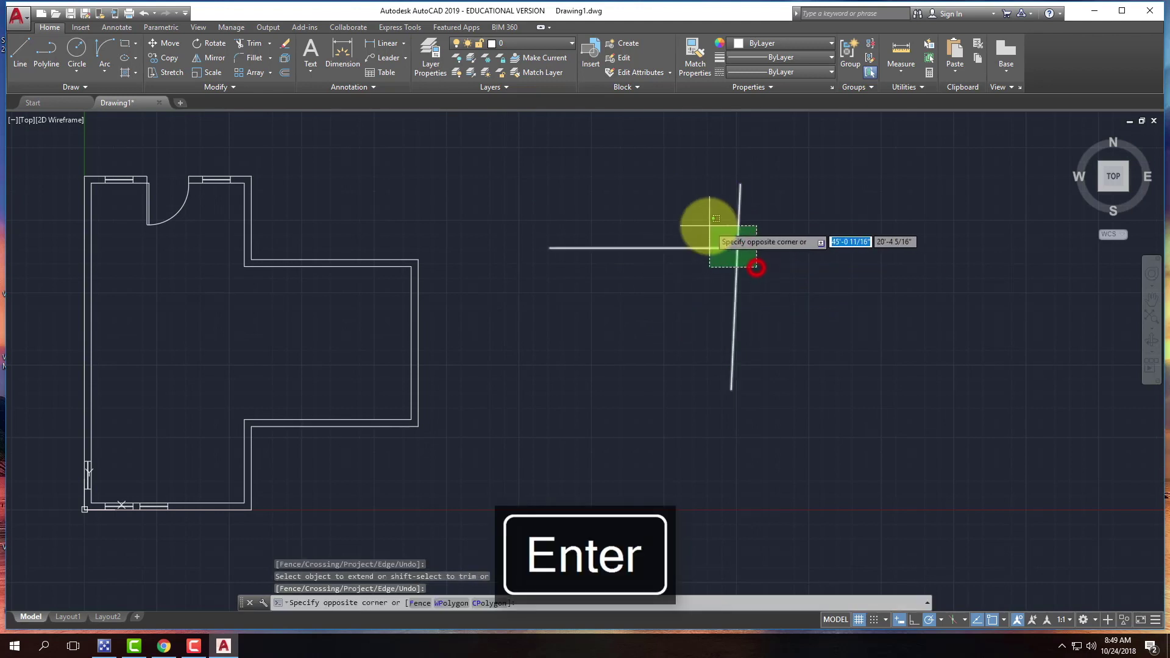
click(709, 226)
key(Delete)
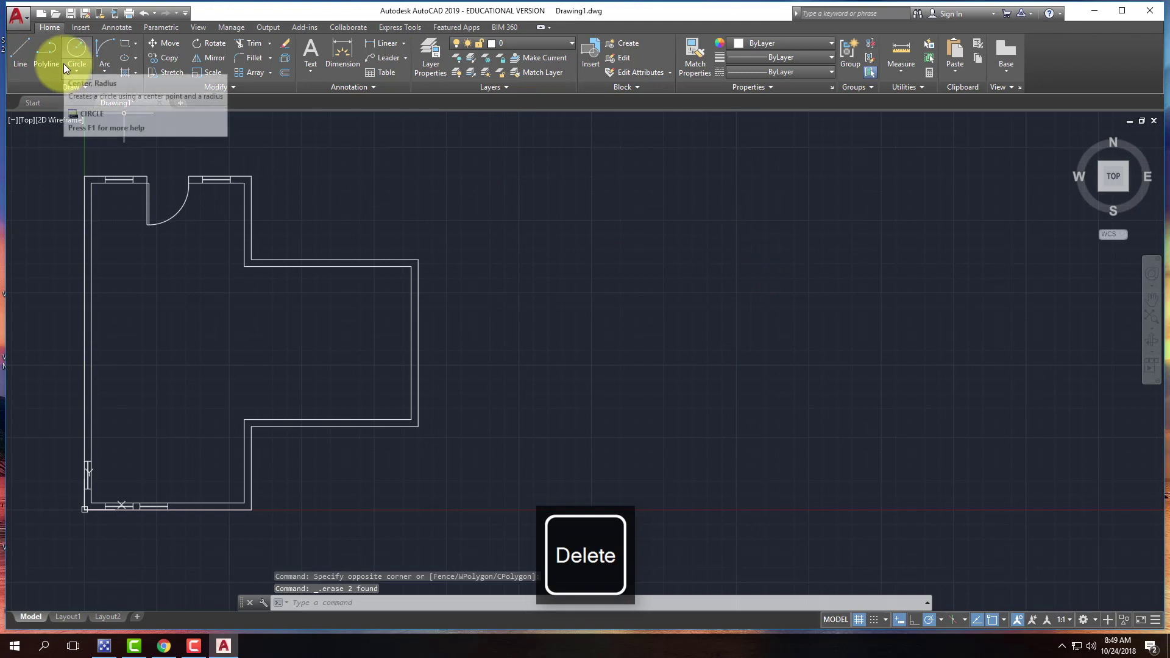
Draw a new horizontal practice line in the empty space to the right of the floor plan.
click(21, 49)
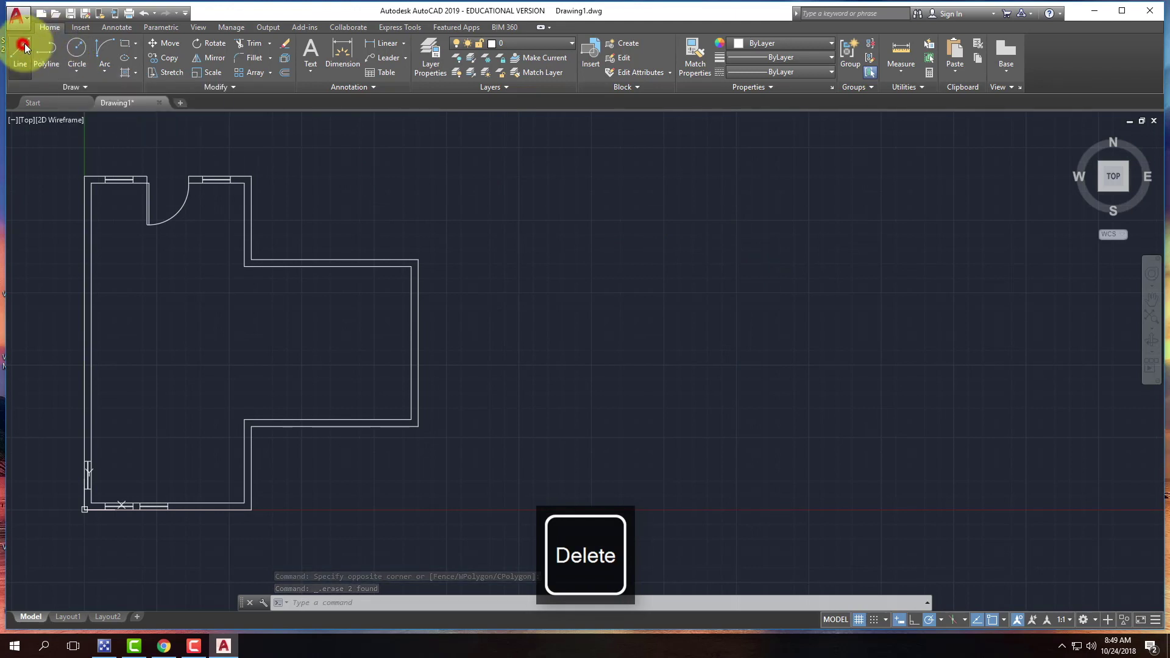
click(548, 238)
click(749, 237)
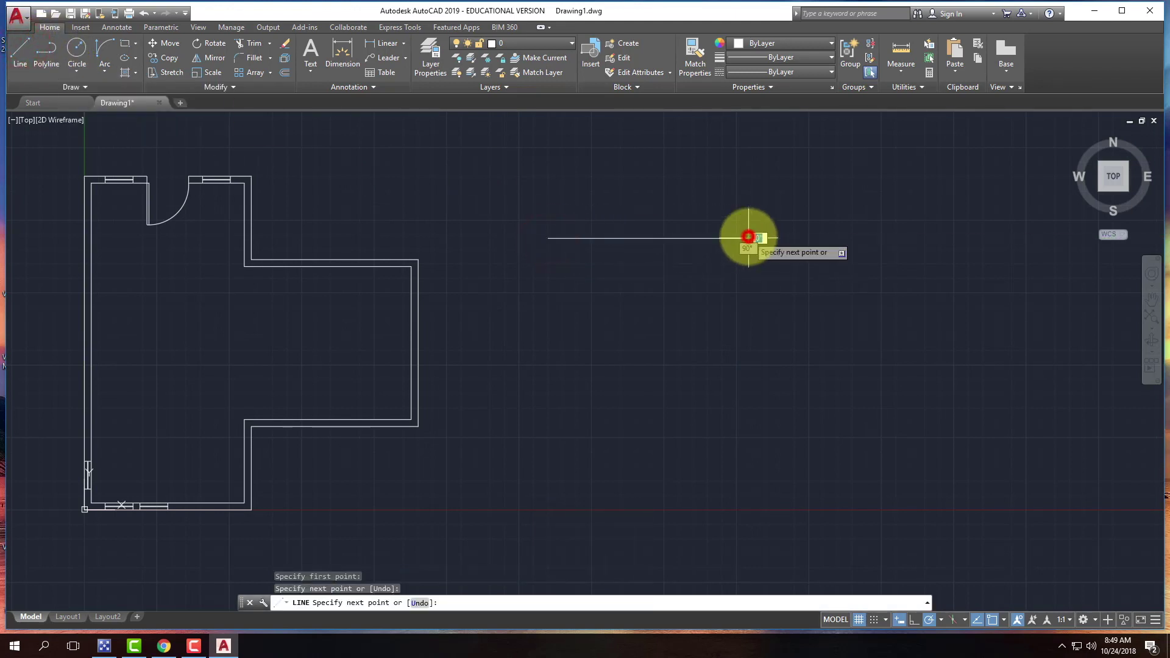
key(Return)
Draw a vertical line about 12' long downward from the right end of the horizontal practice line.
right_click(770, 347)
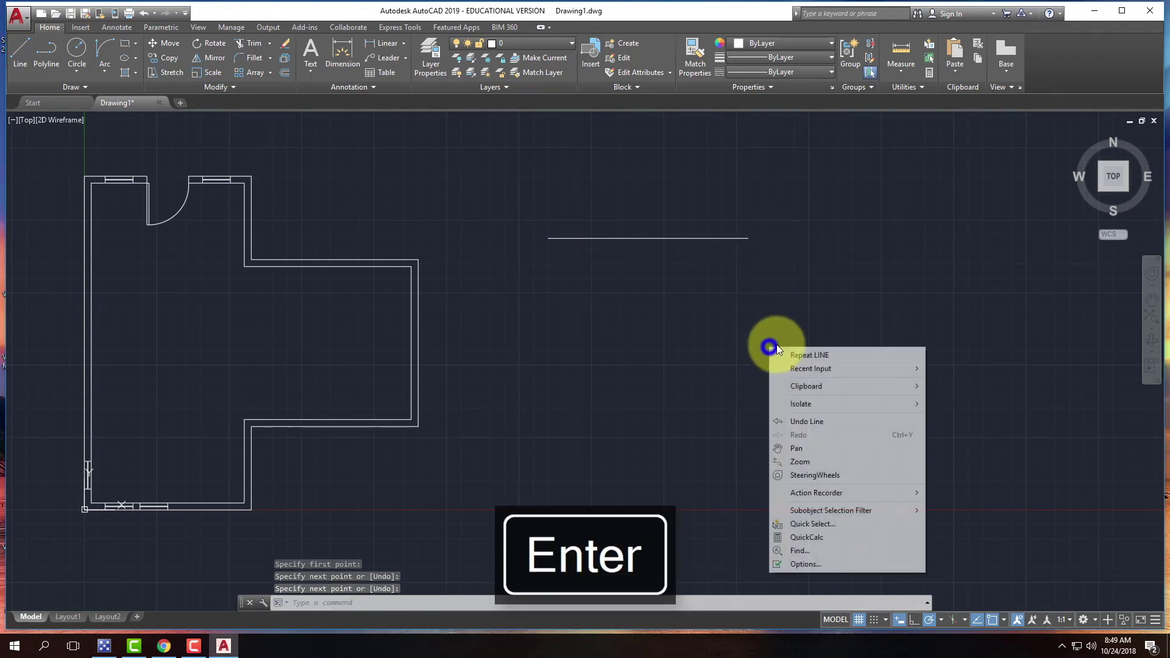
click(800, 355)
click(748, 238)
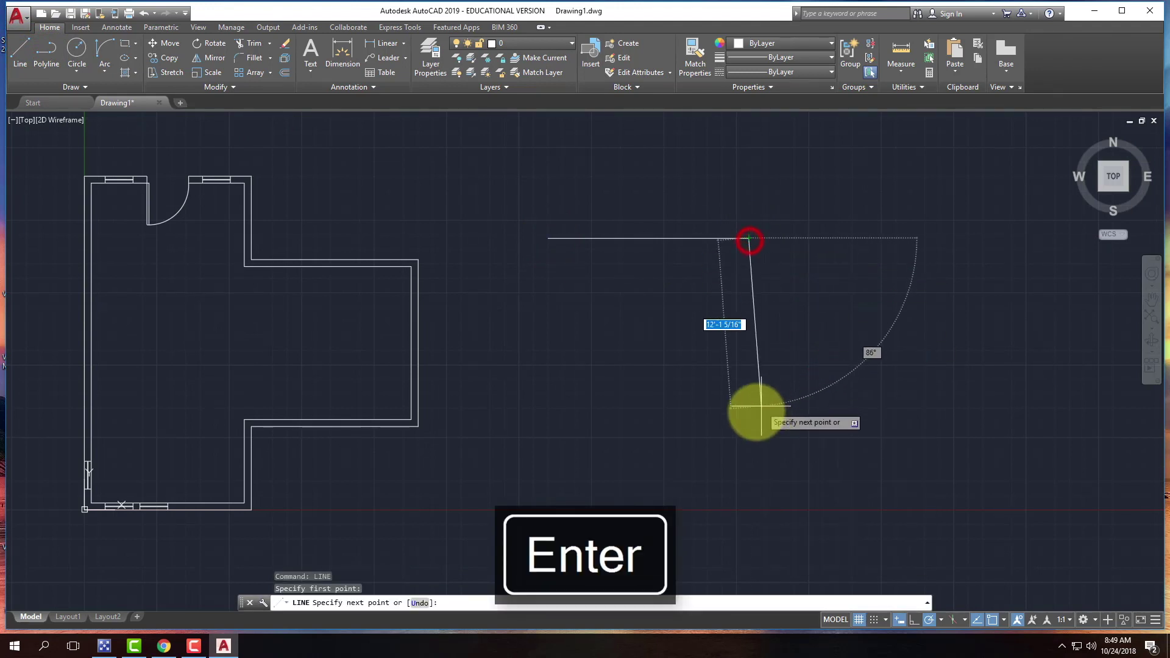
click(748, 406)
key(Return)
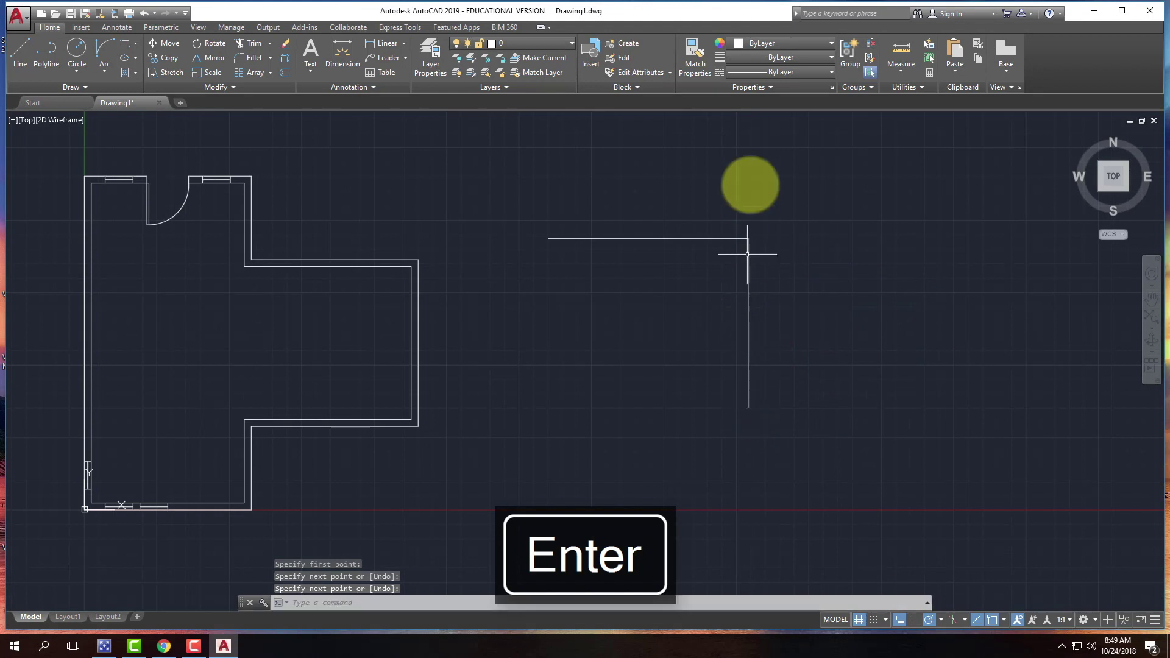
Start a Chamfer with the first distance set to 1" and the second distance set to 1'.
scroll(757, 240, up, 5)
scroll(628, 394, down, 4)
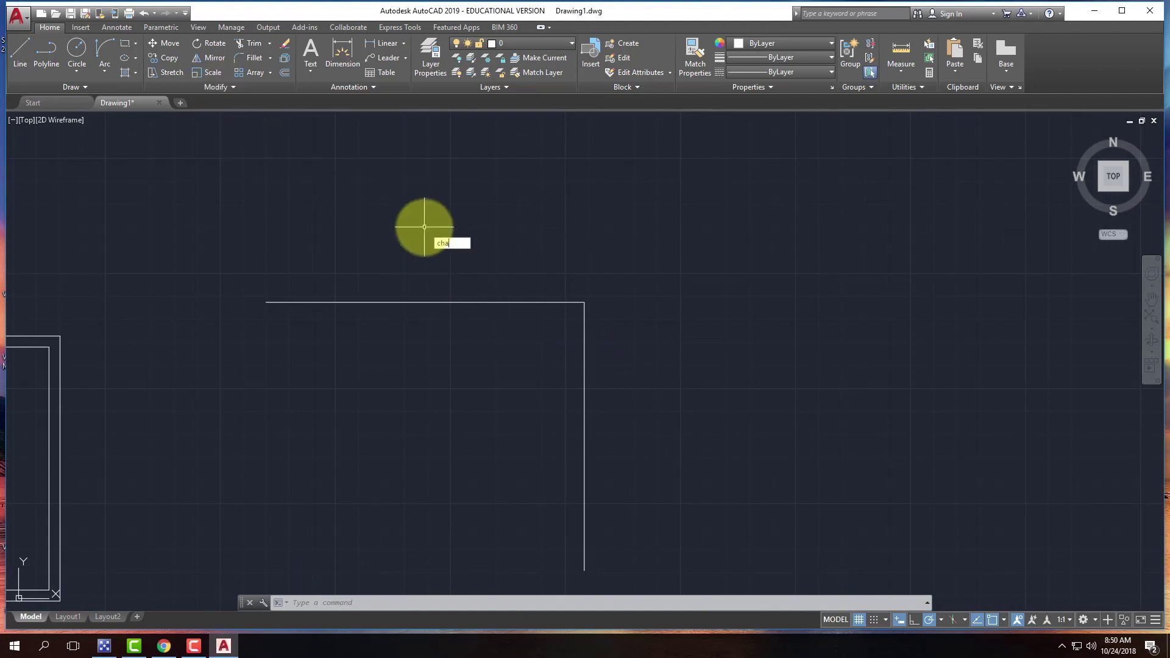
key(BackSpace)
key(Return)
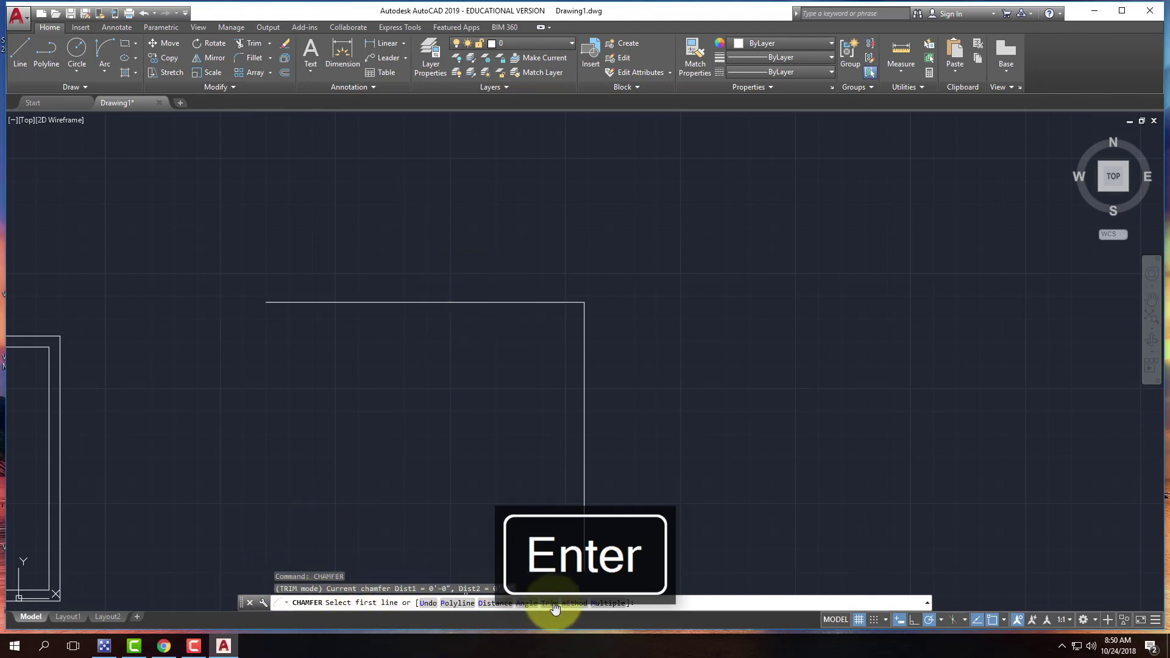
click(496, 604)
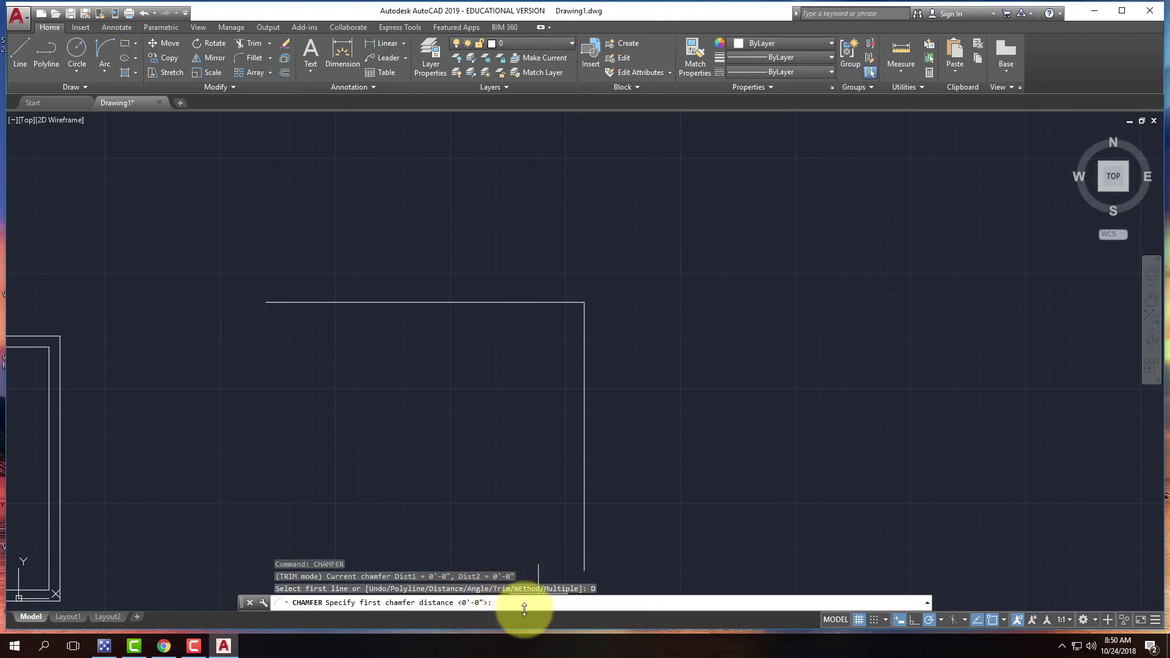
key(Return)
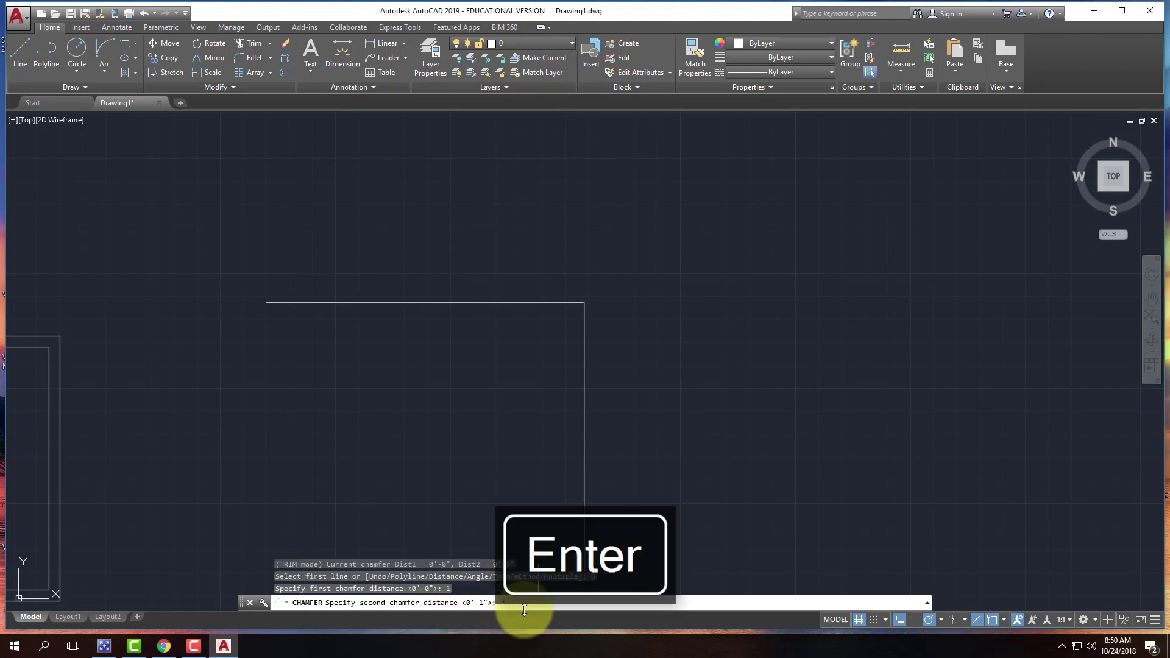
key(BackSpace)
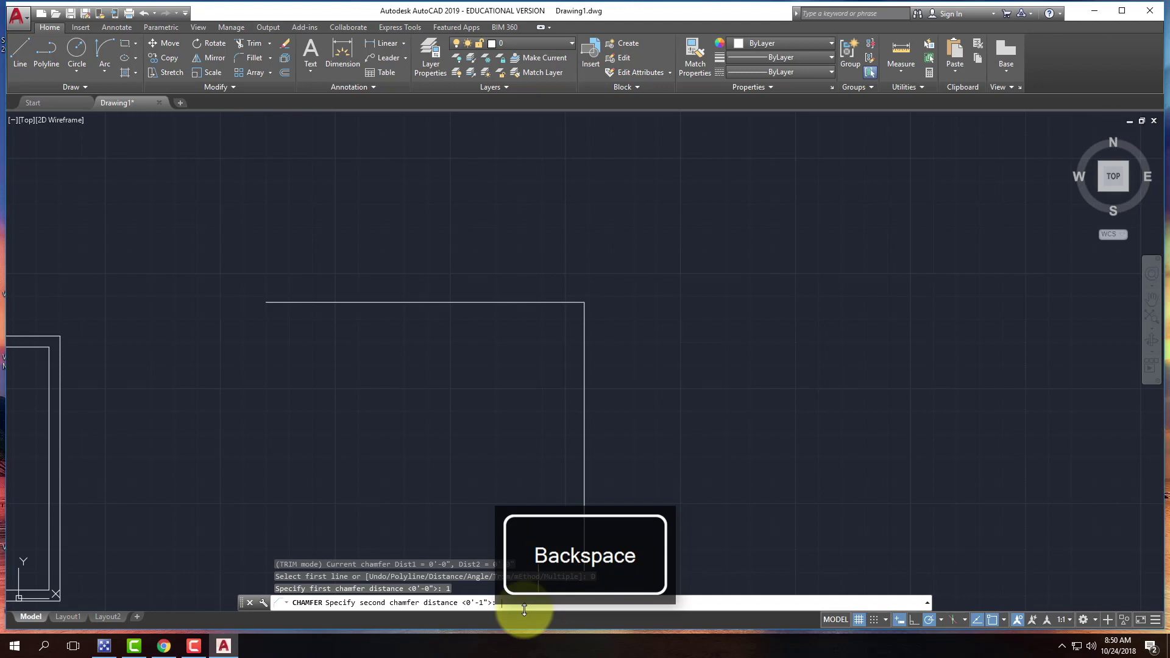
text(1)
key(Return)
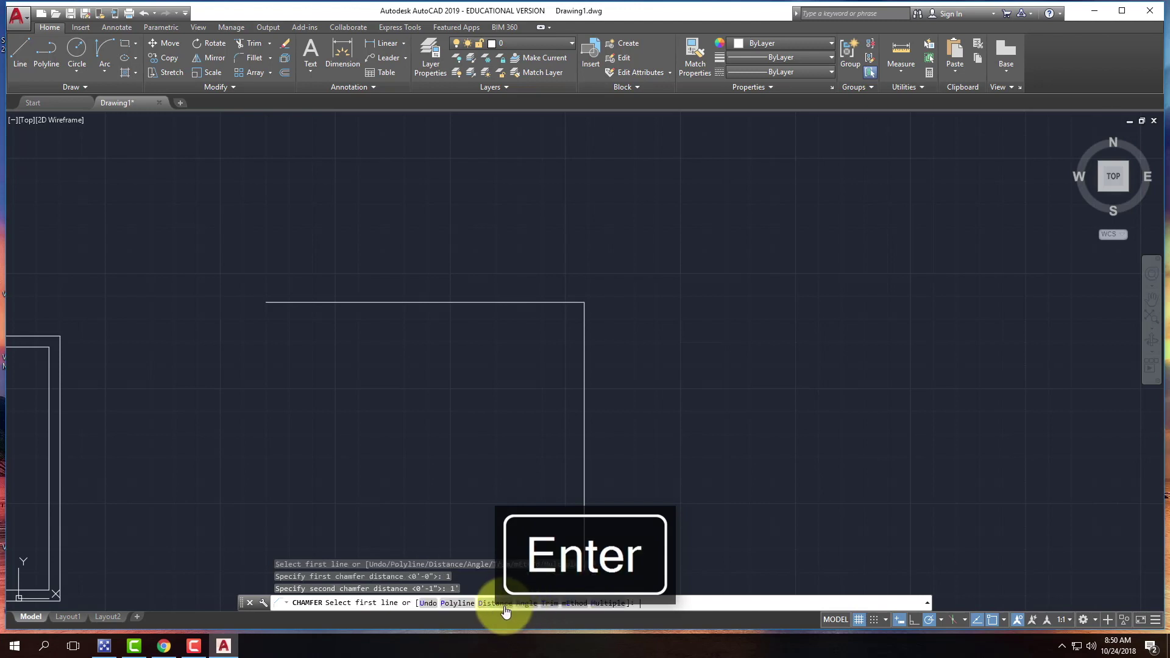
Set both chamfer distances to 1' and chamfer the corner between the vertical and horizontal practice lines.
click(501, 604)
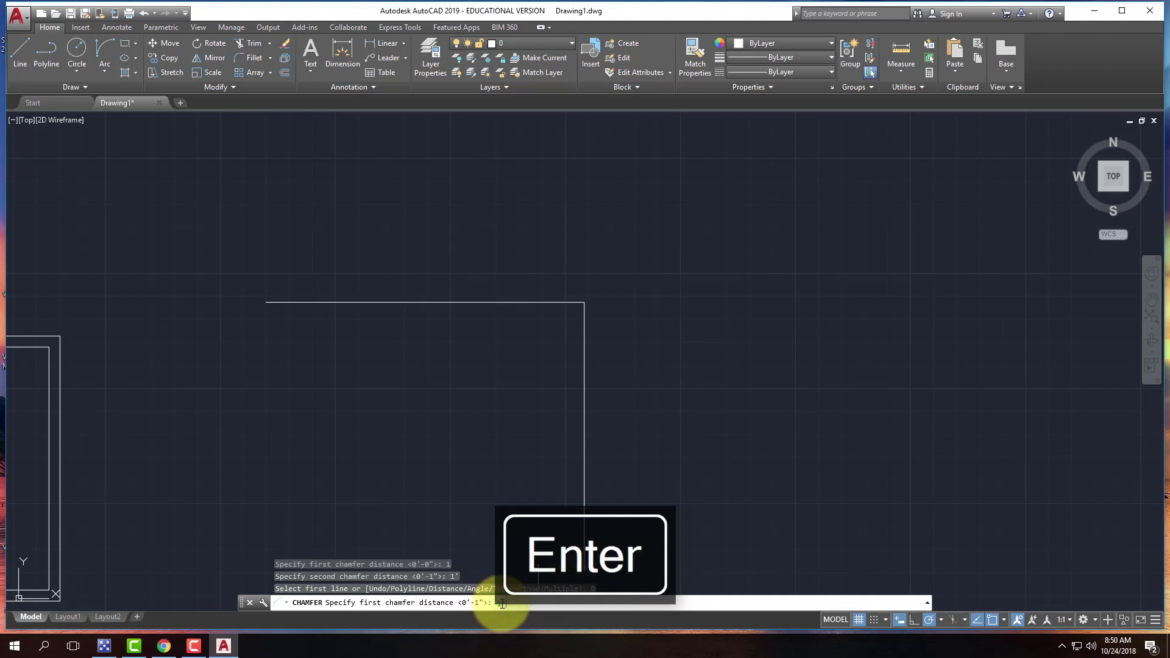
text(1)
key(Return)
key(Return)
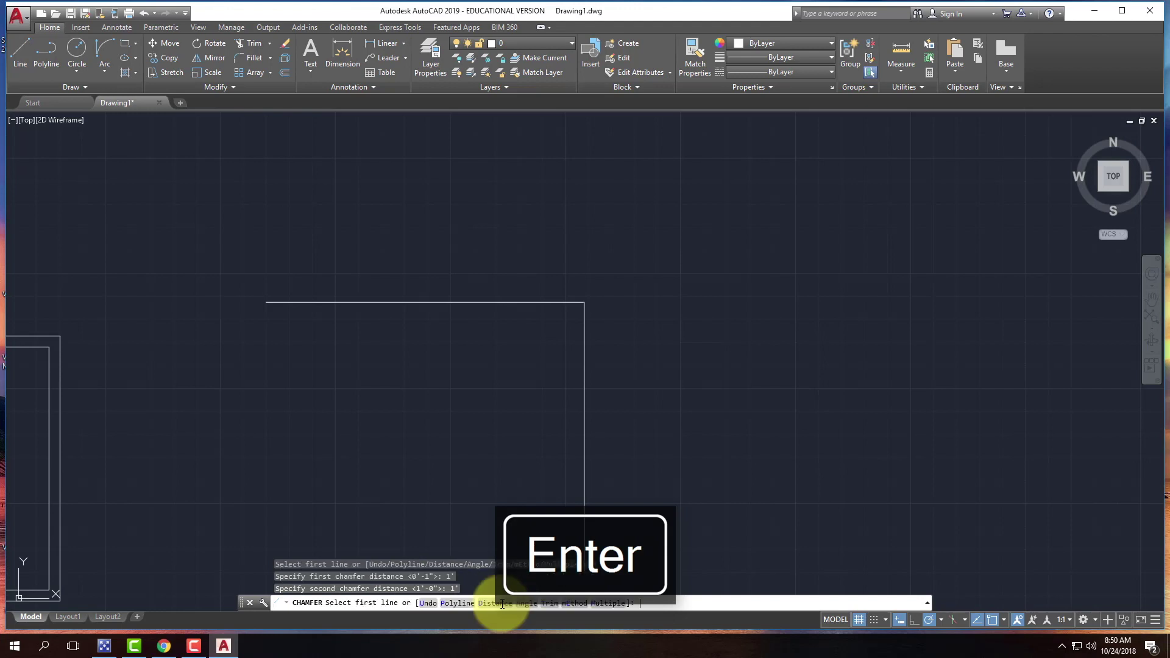
click(584, 361)
click(525, 303)
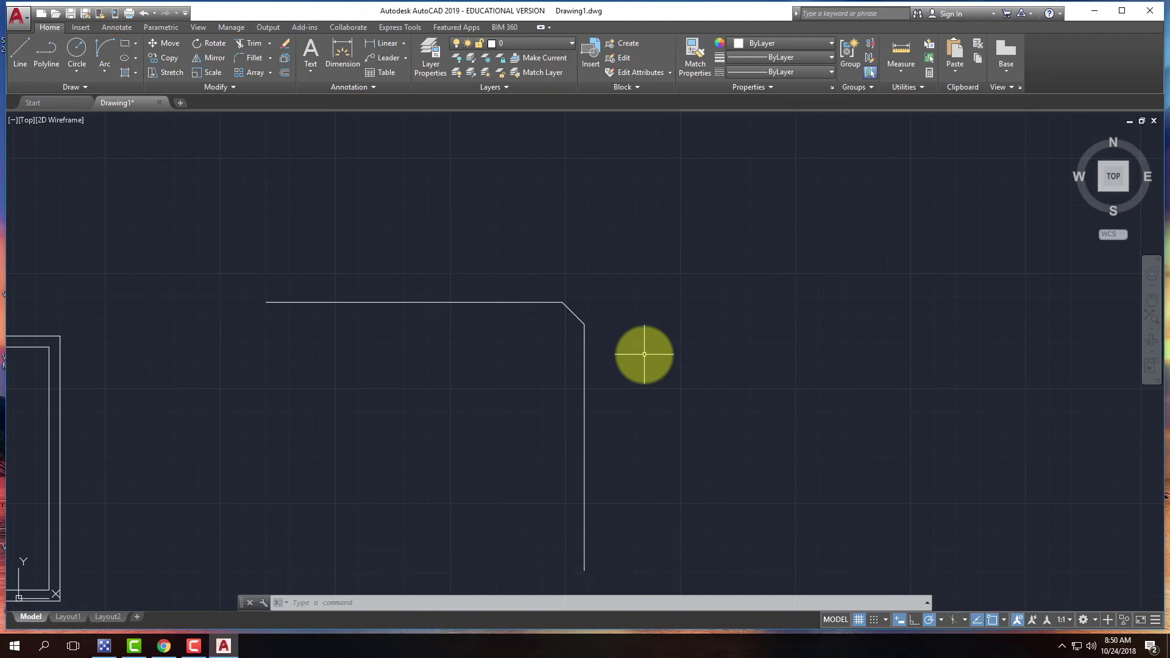
Draw a vertical line to the right of the chamfered corner and a horizontal line running left from its upper end.
click(27, 55)
click(783, 480)
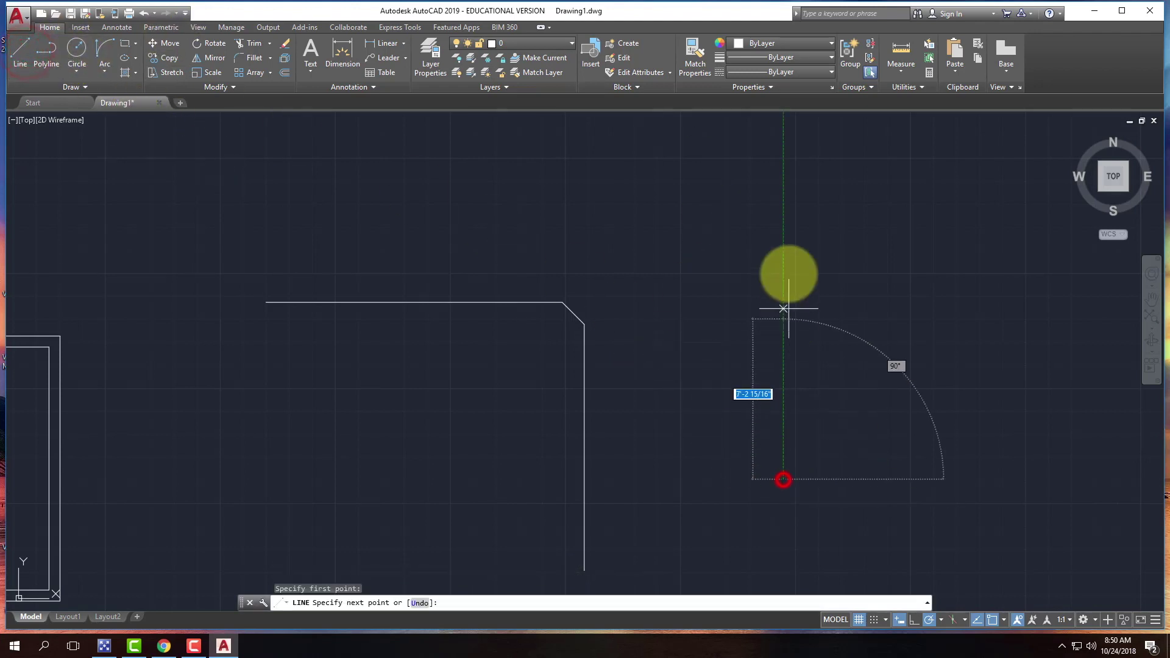
key(Return)
right_click(786, 243)
click(830, 253)
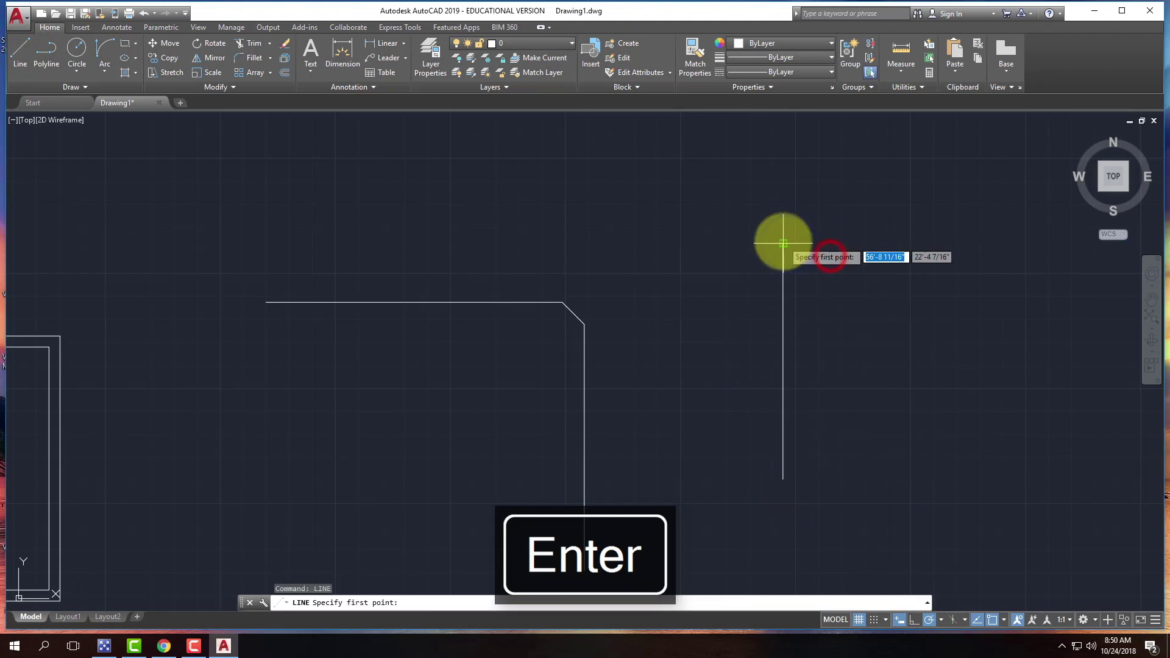
click(783, 244)
click(493, 242)
key(Return)
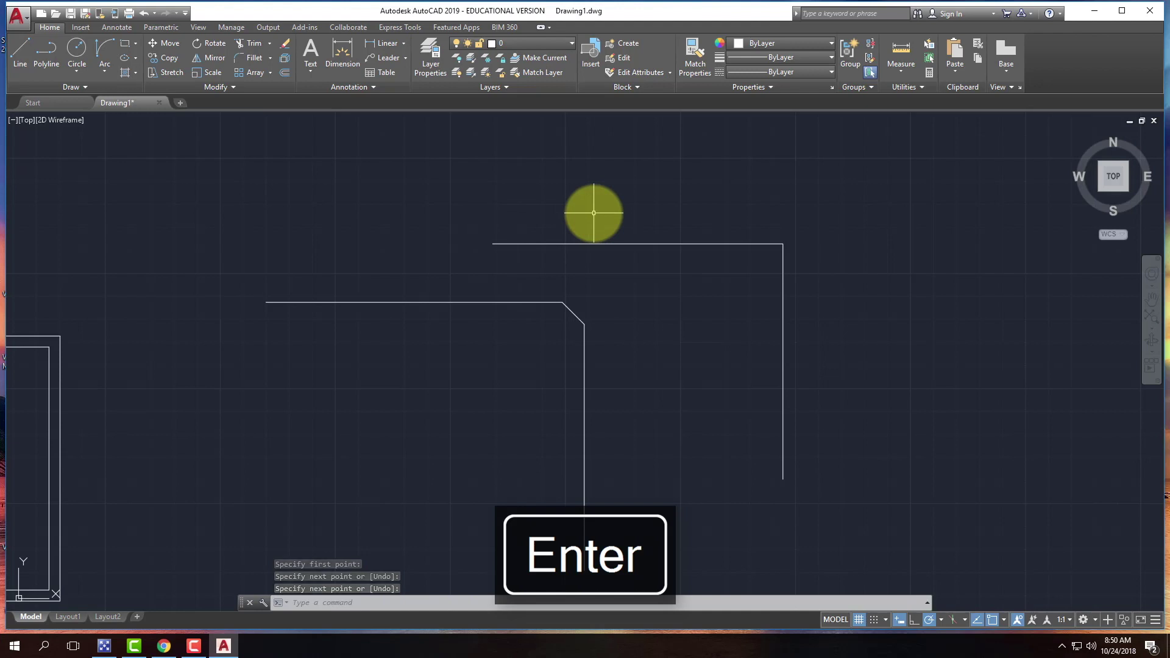
Fillet the corner between the new vertical and horizontal lines with a radius of 1'.
text(f)
key(Return)
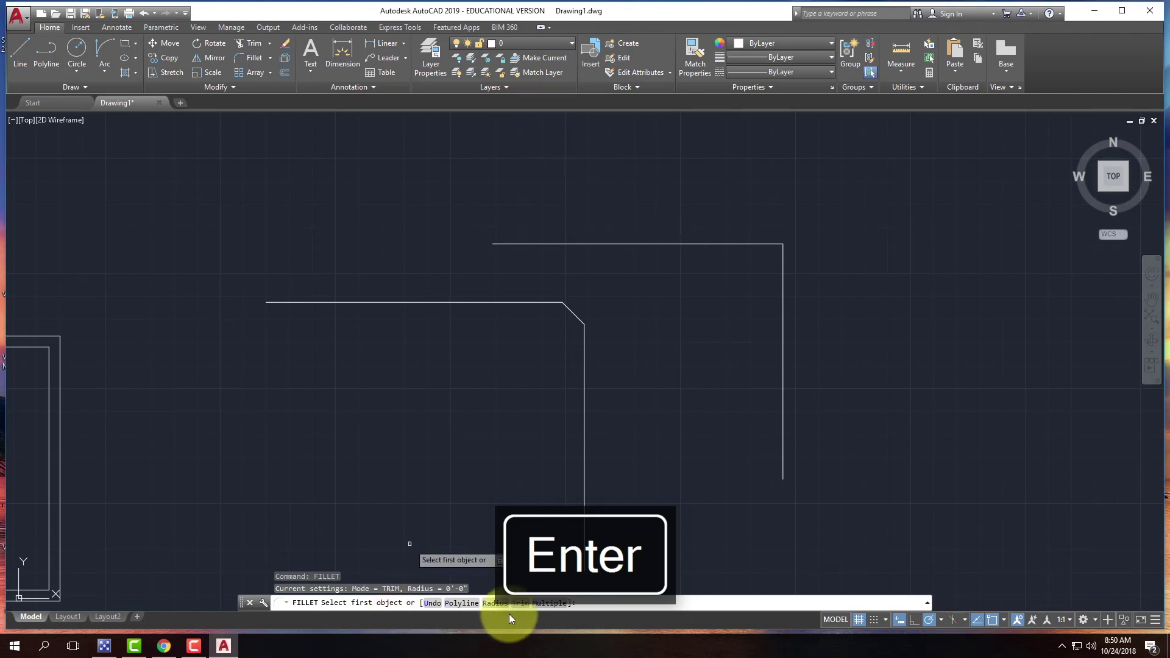
click(495, 602)
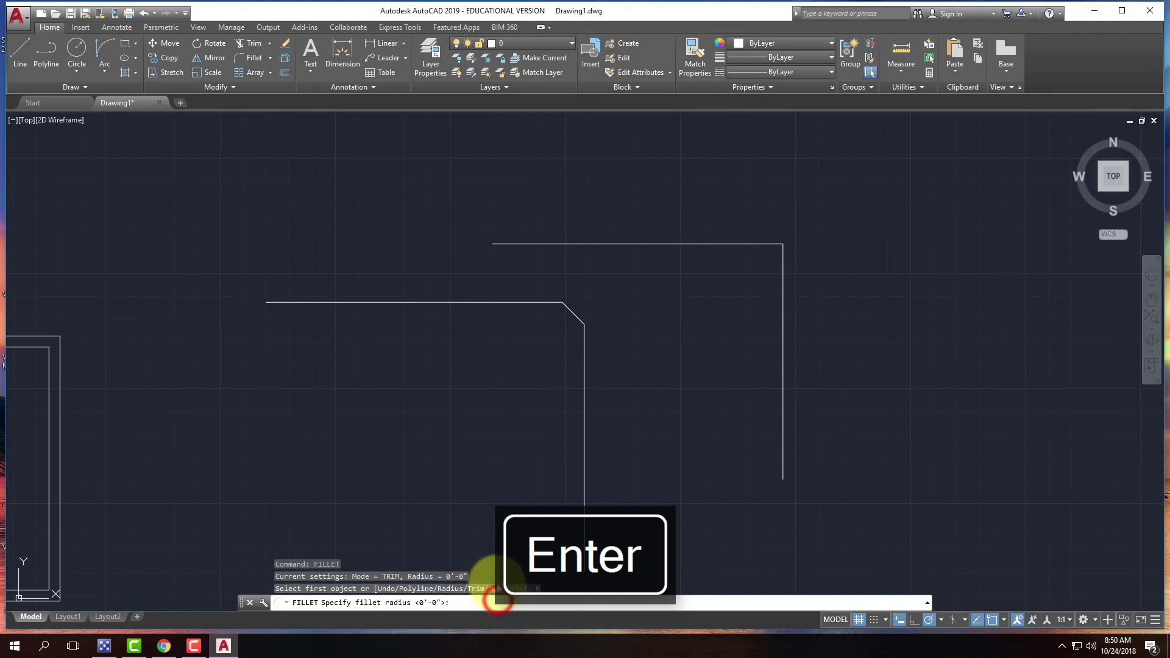
text(1')
key(Return)
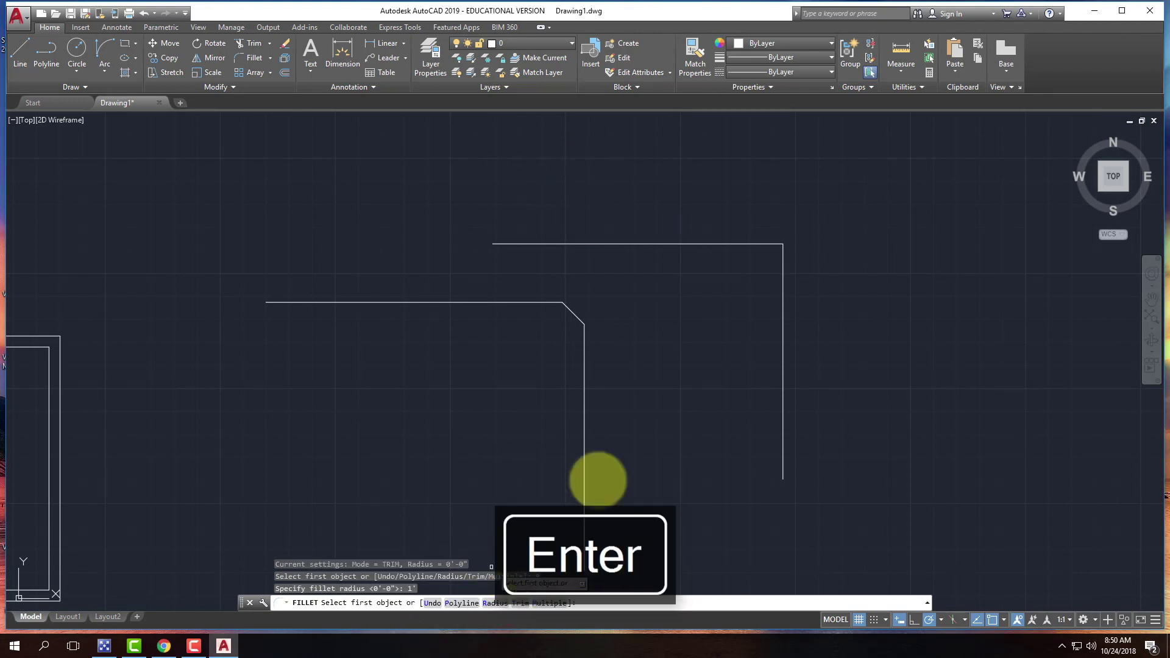
click(784, 315)
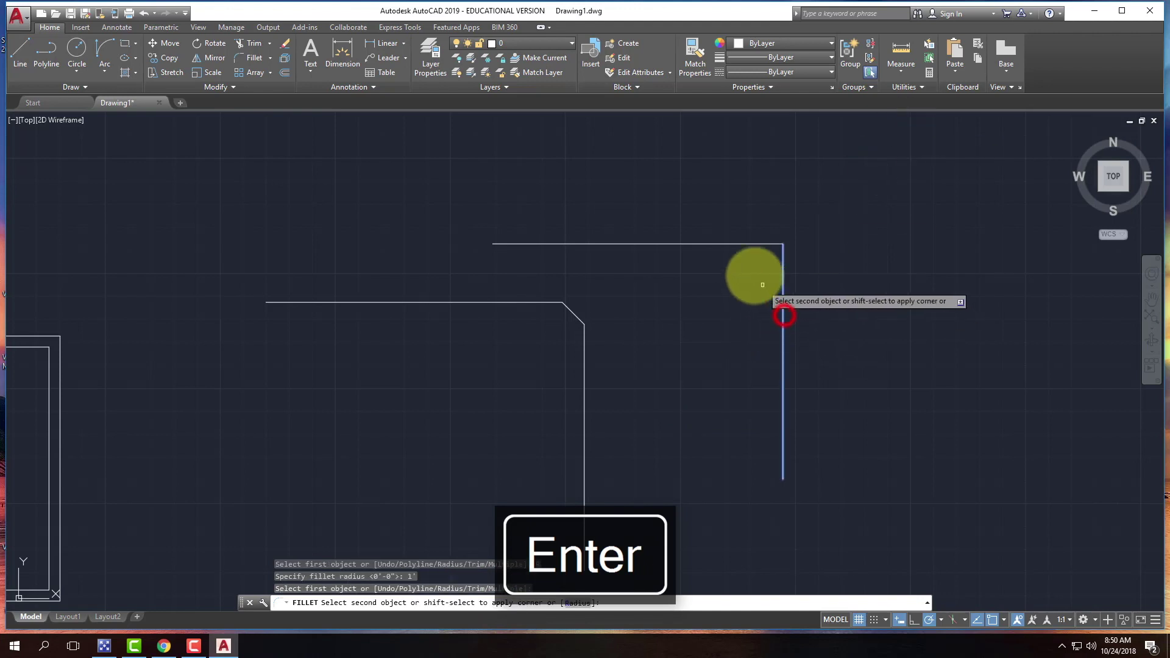
click(723, 244)
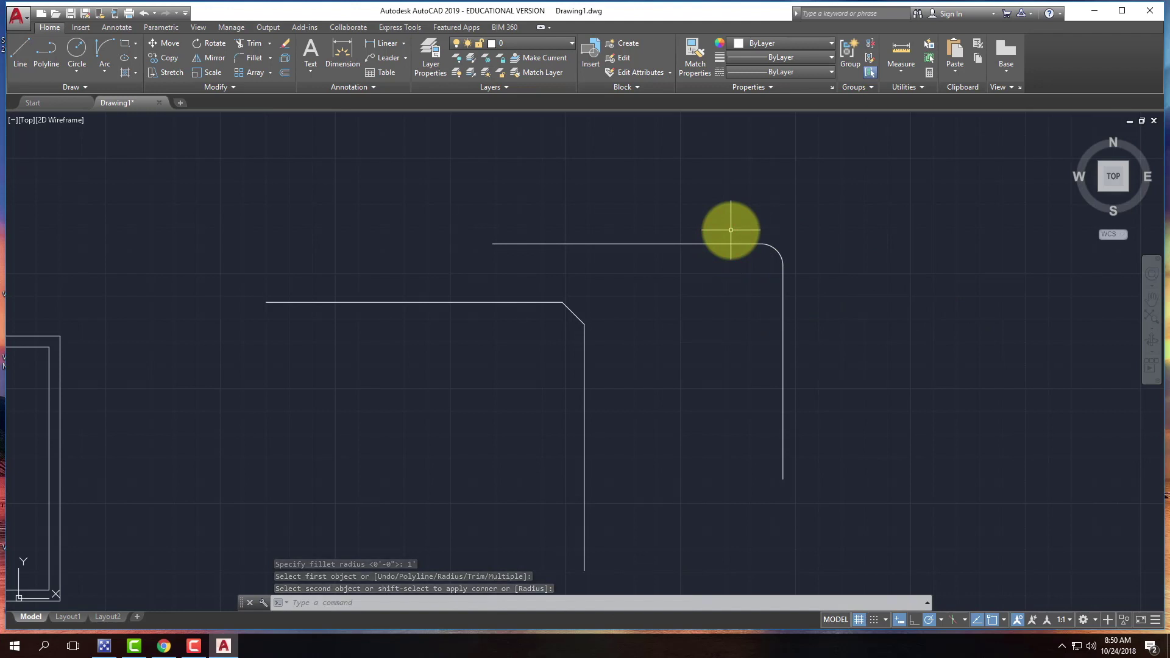
Delete all the chamfered and filleted practice lines to the right of the floor plan.
click(855, 358)
click(510, 178)
key(Delete)
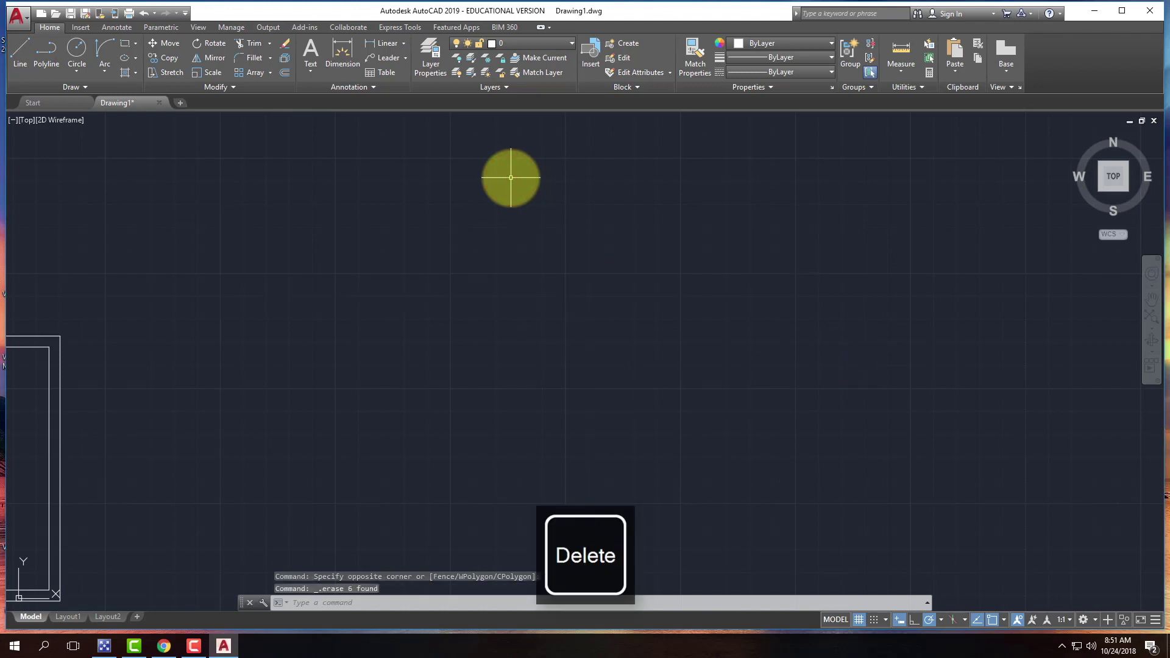
Draw two separate diagonal lines that lean toward each other at the top, leaving a gap between their upper ends.
click(22, 47)
click(282, 450)
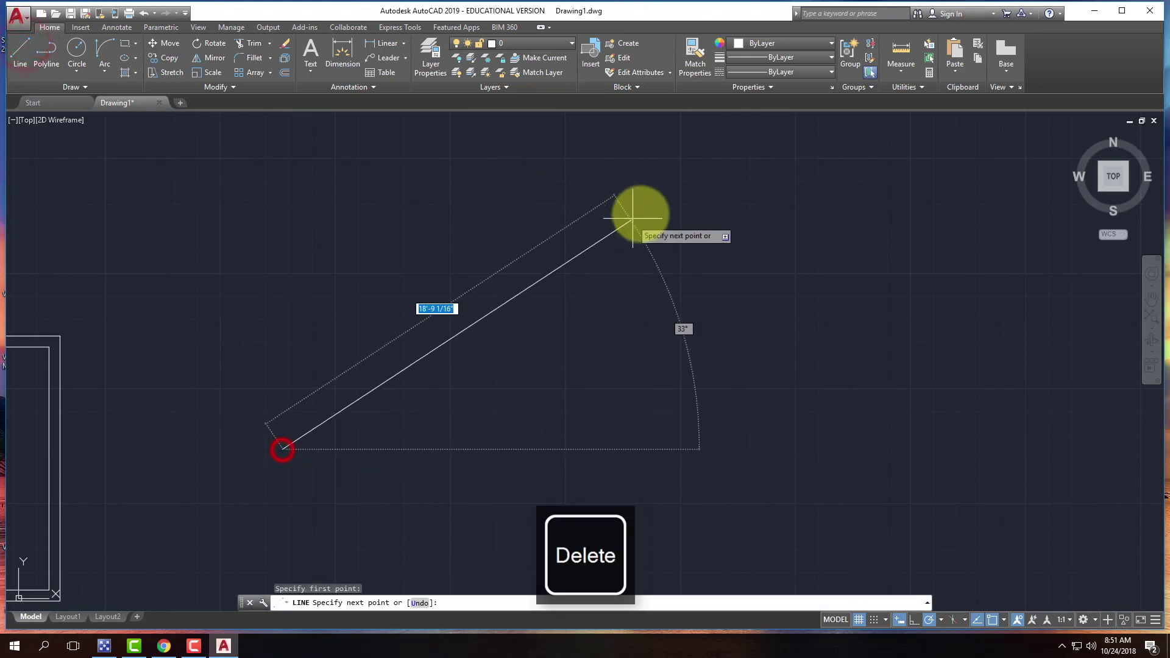
click(671, 208)
key(Return)
right_click(825, 273)
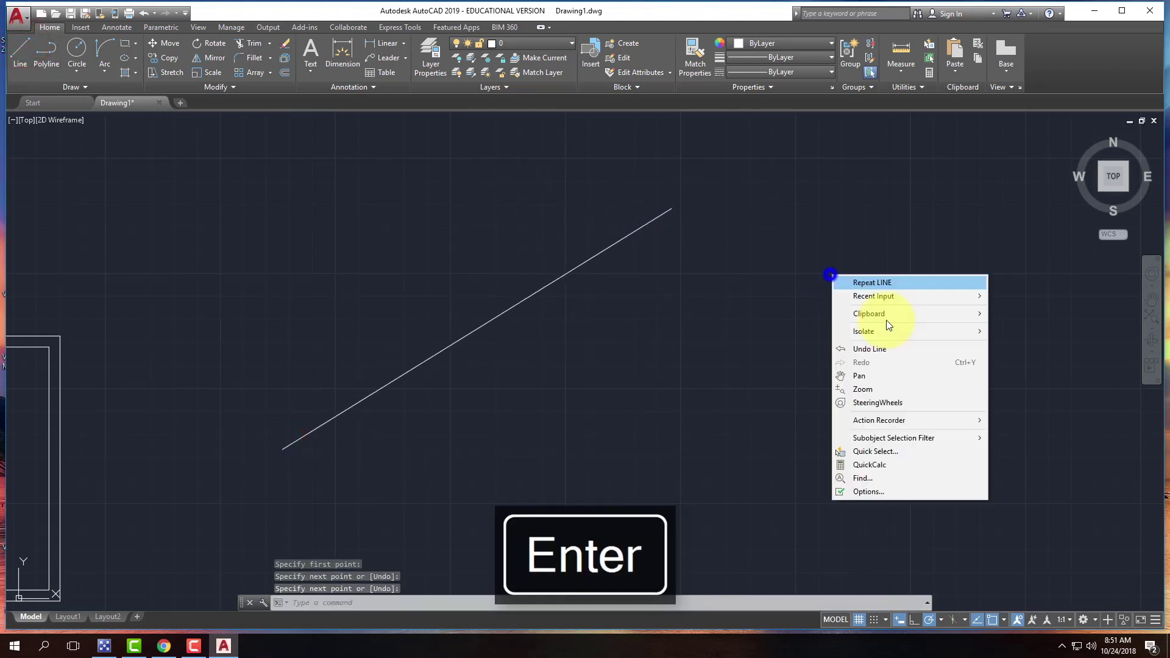
click(913, 281)
click(925, 482)
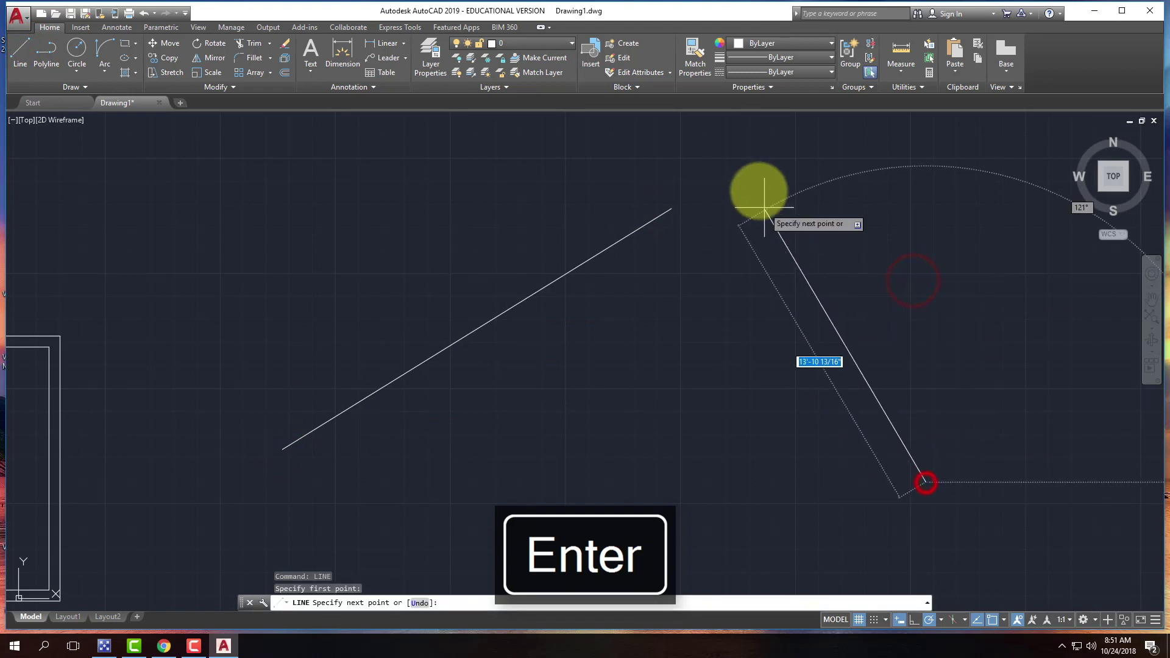
click(793, 201)
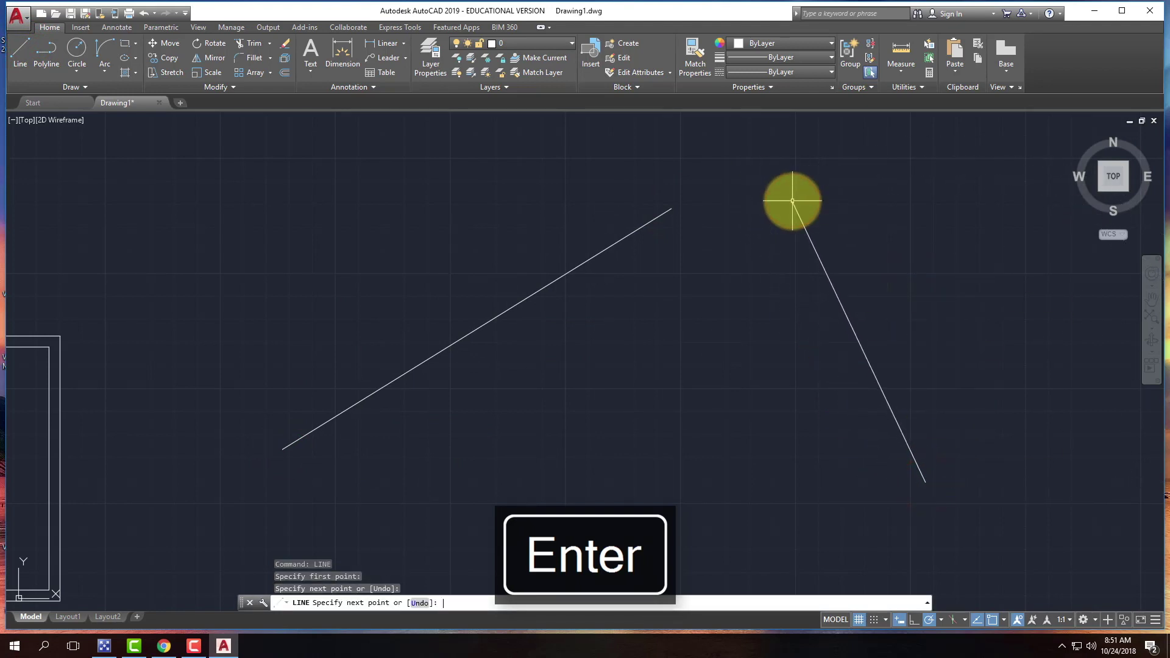
key(Return)
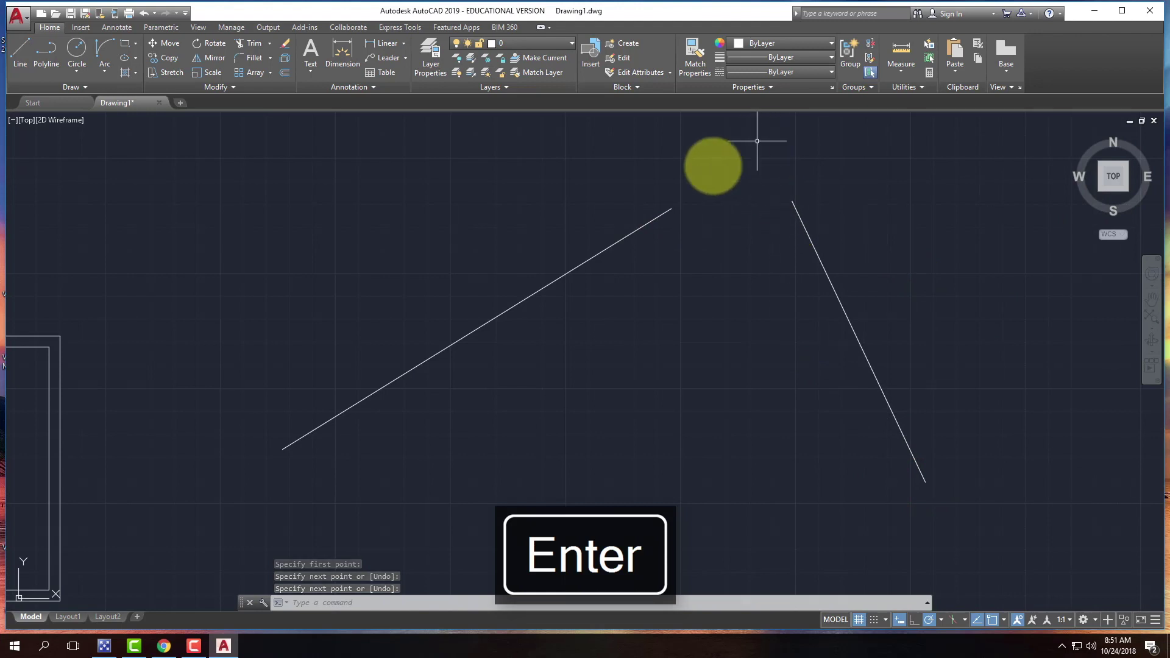
Join the two diagonal lines into a sharp corner using Fillet with a radius of 0.
text(fill)
key(Return)
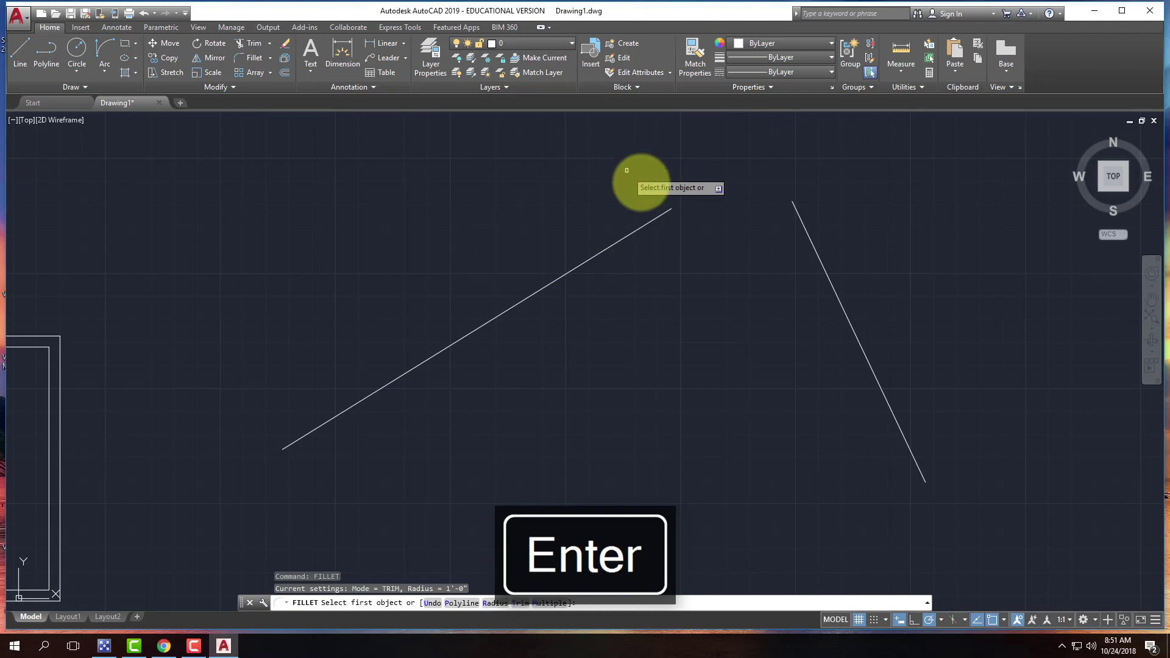
click(491, 603)
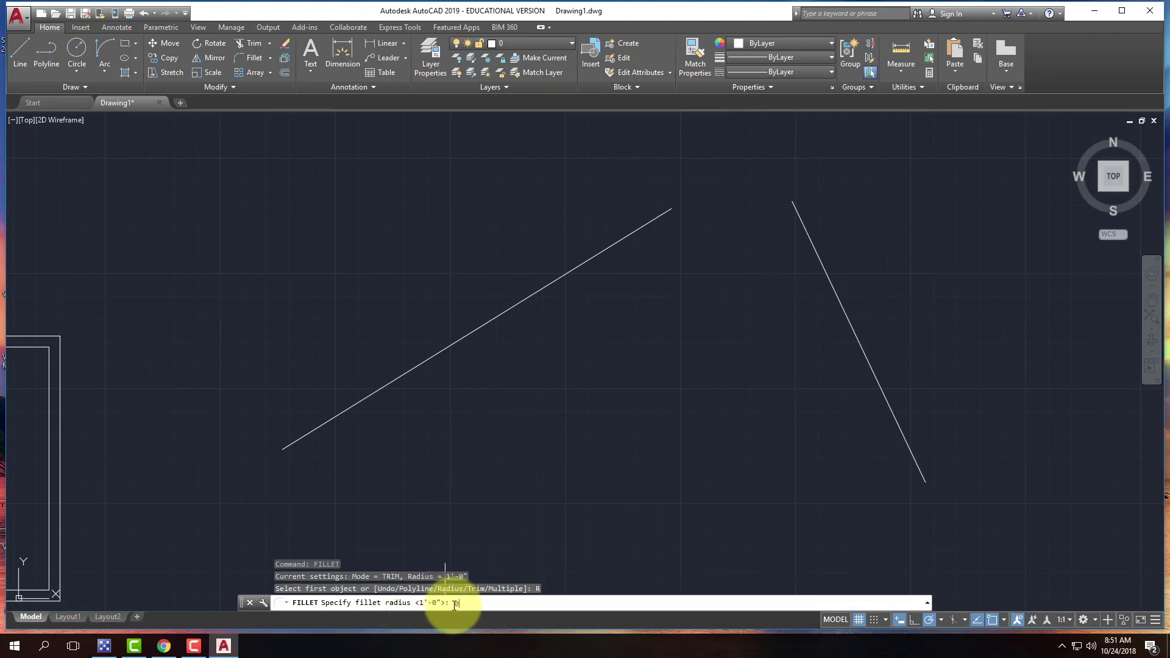
text(0)
key(Return)
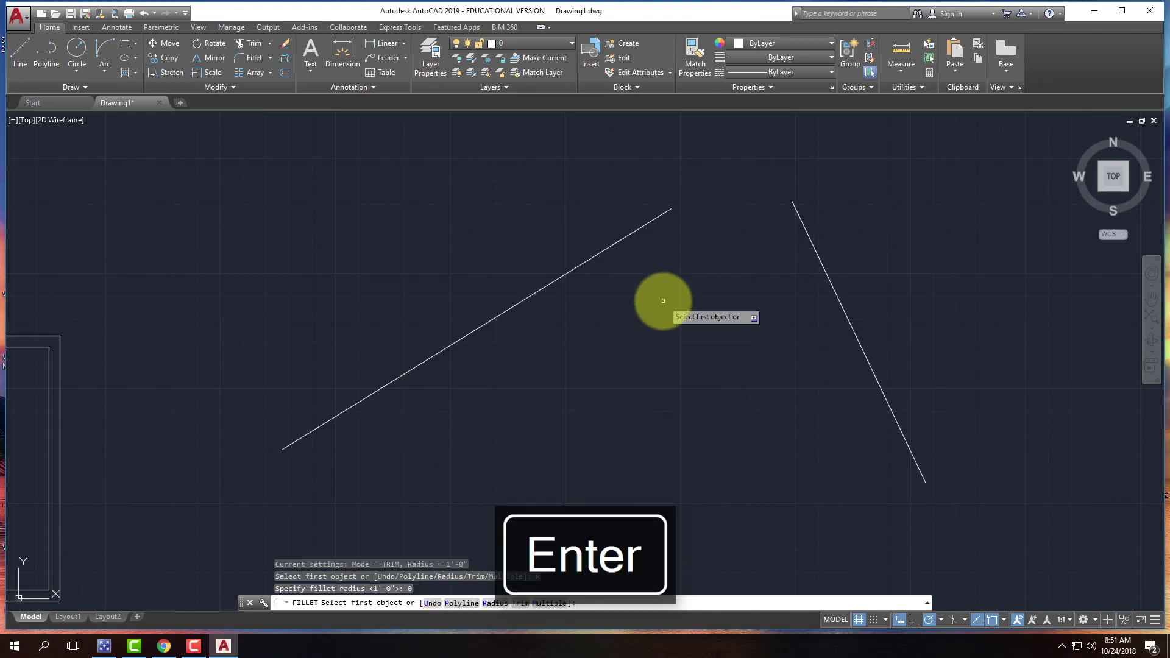
click(813, 244)
click(644, 226)
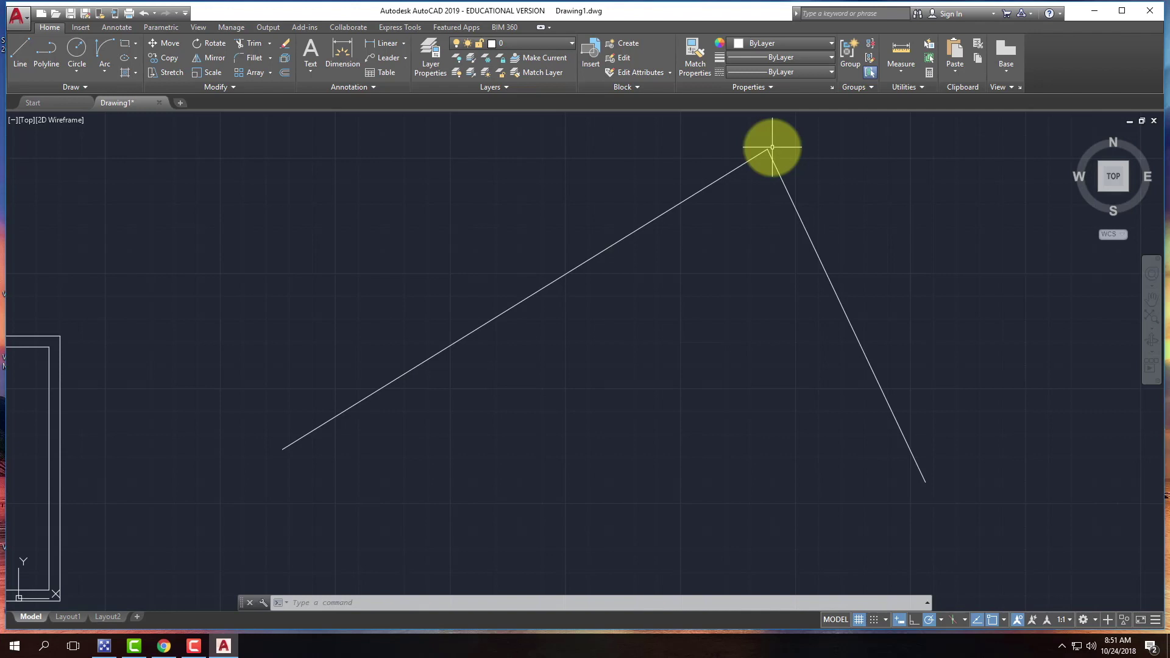
Draw a horizontal line about 43'-6" long in the empty space above and to the right of the joined diagonal lines.
scroll(436, 347, down, 10)
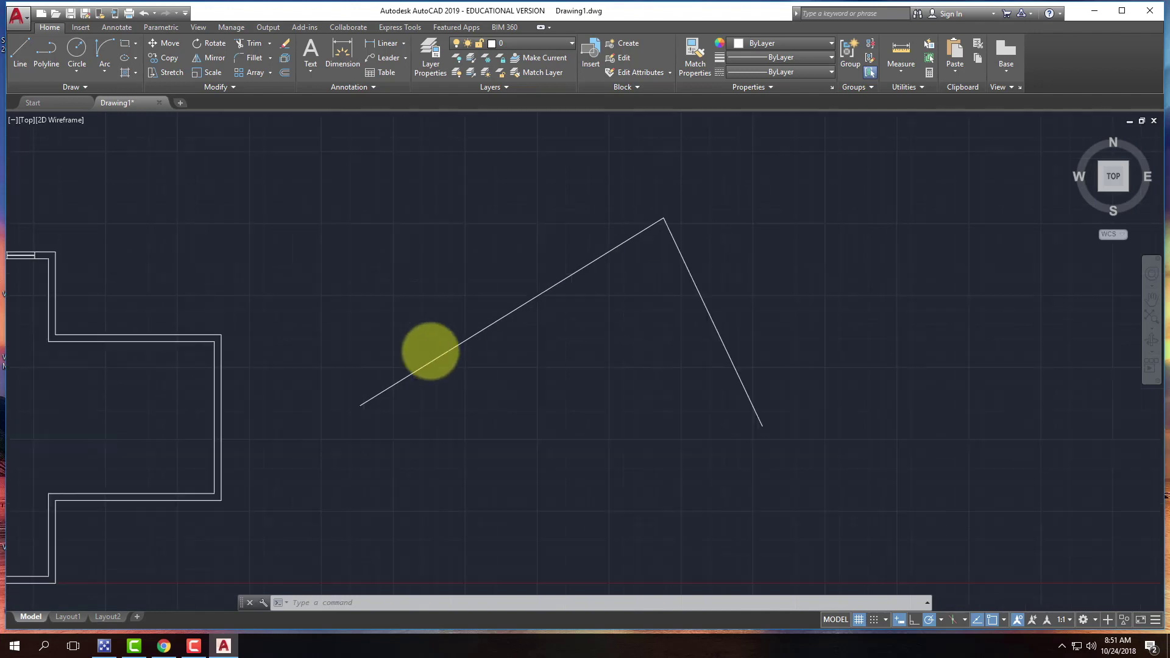
click(24, 48)
click(497, 272)
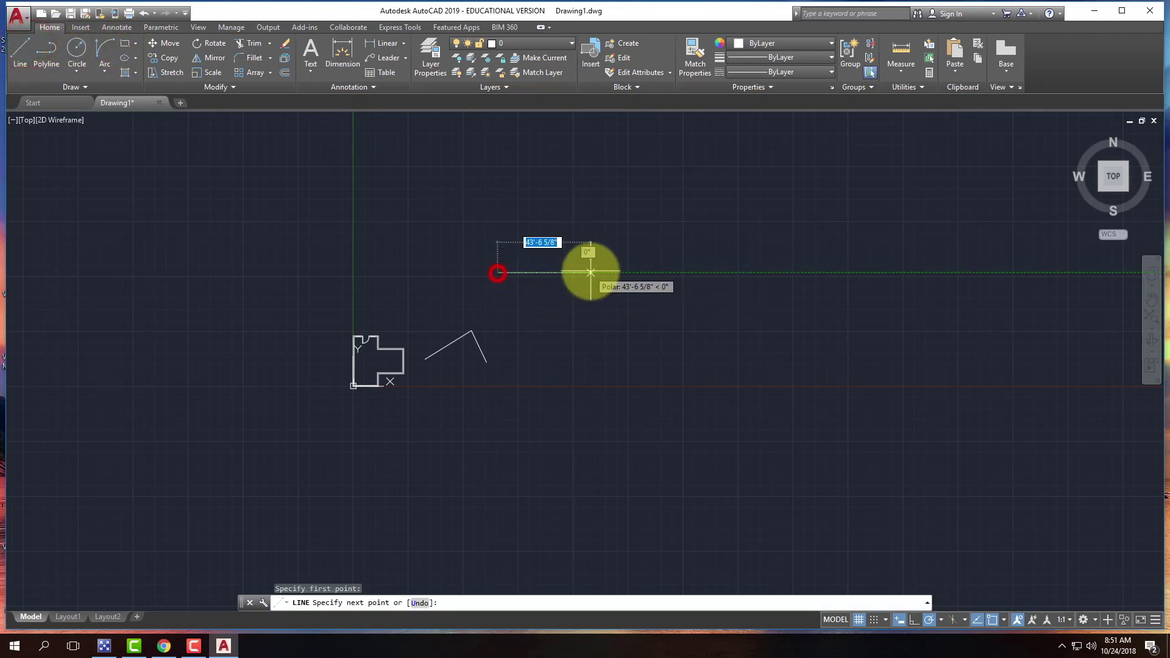
click(590, 272)
key(Return)
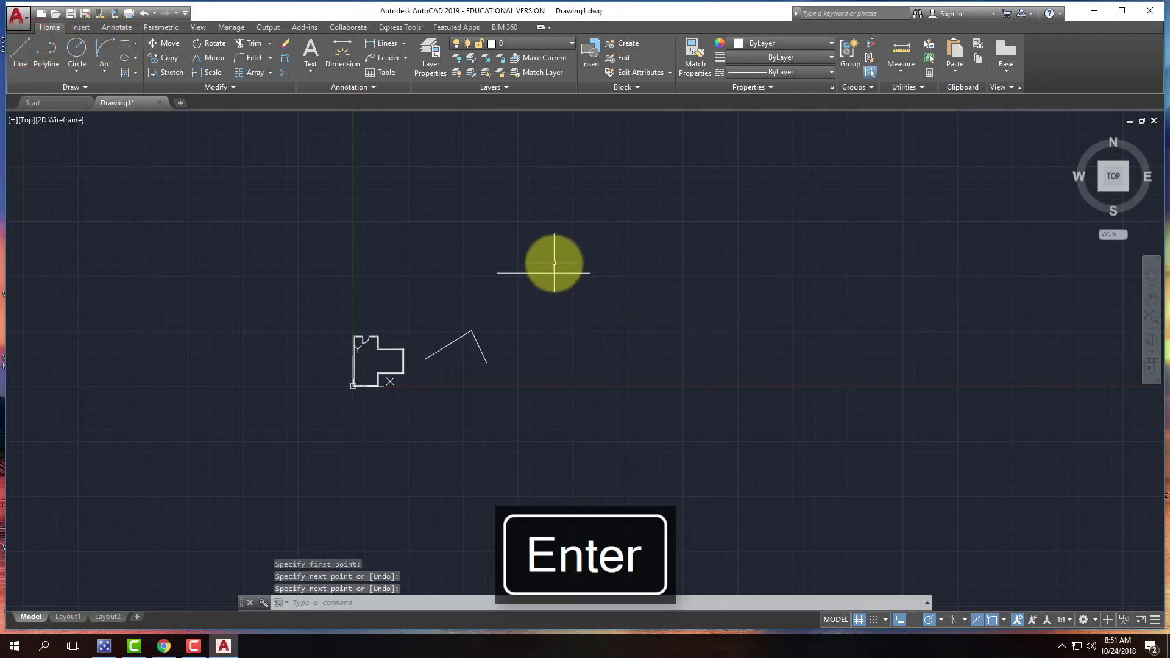
Rotate the new horizontal line freely about its left endpoint so it slopes upward to the right.
scroll(555, 262, up, 8)
click(573, 392)
click(497, 270)
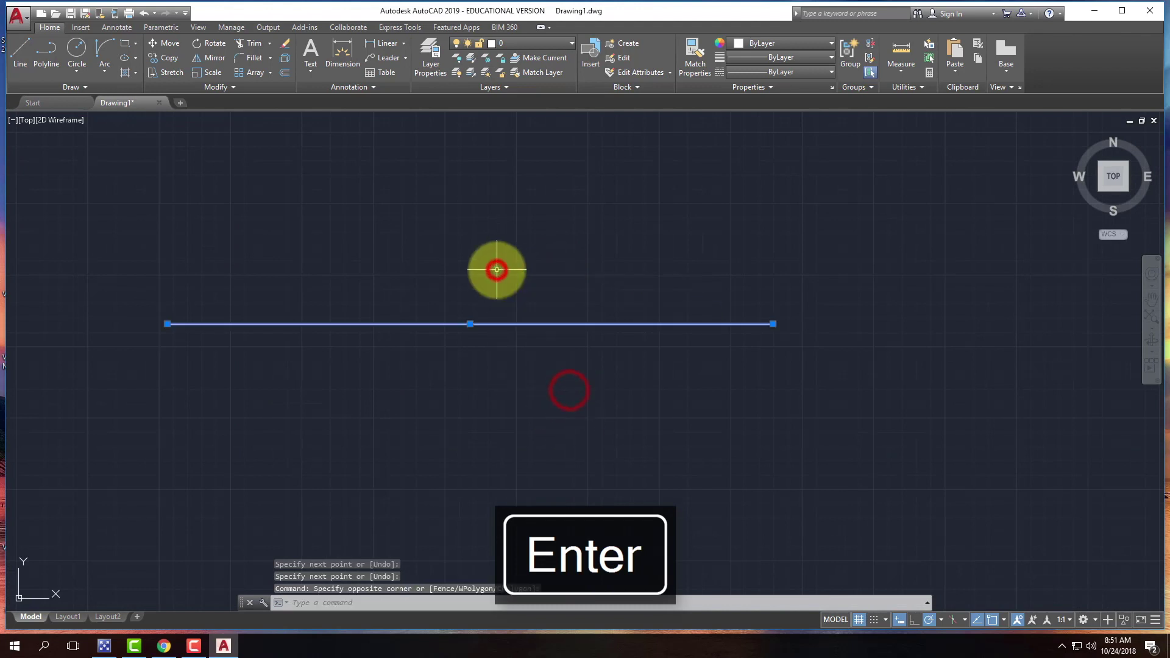
click(213, 45)
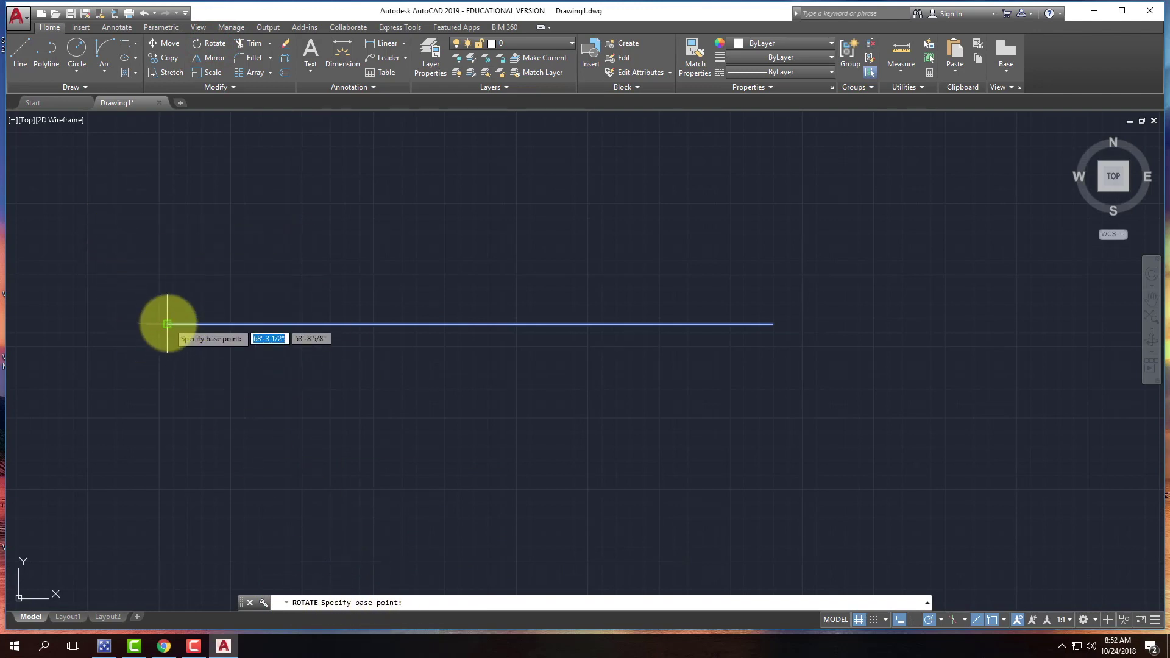
click(167, 324)
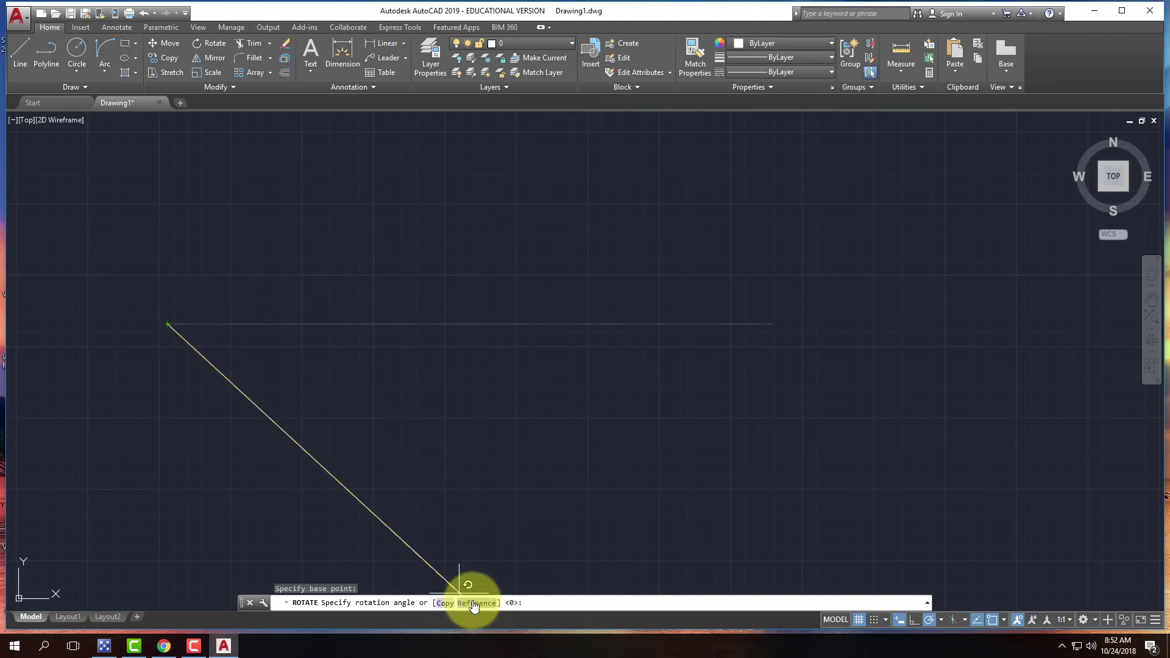
click(352, 212)
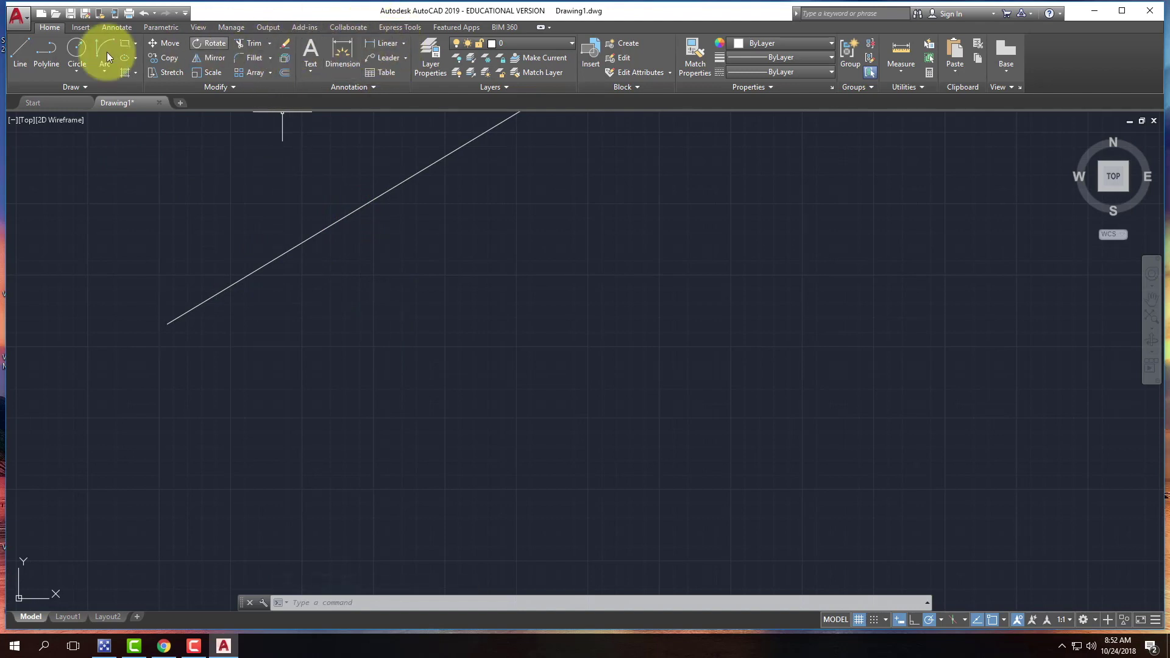
click(302, 313)
click(237, 235)
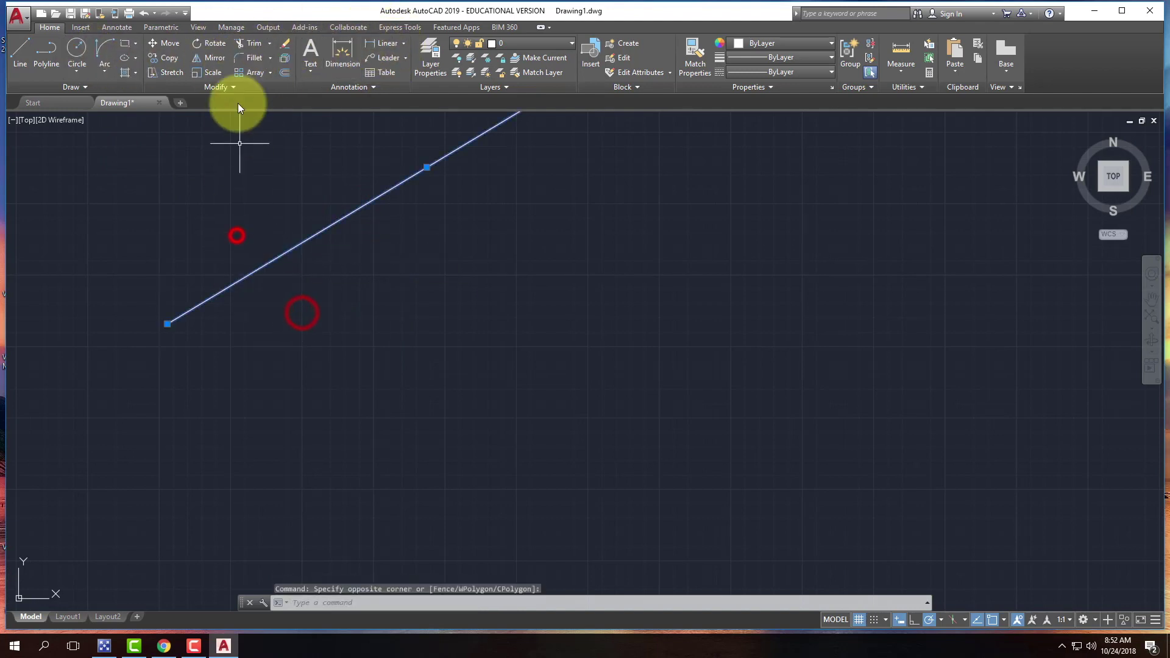
click(217, 42)
click(167, 323)
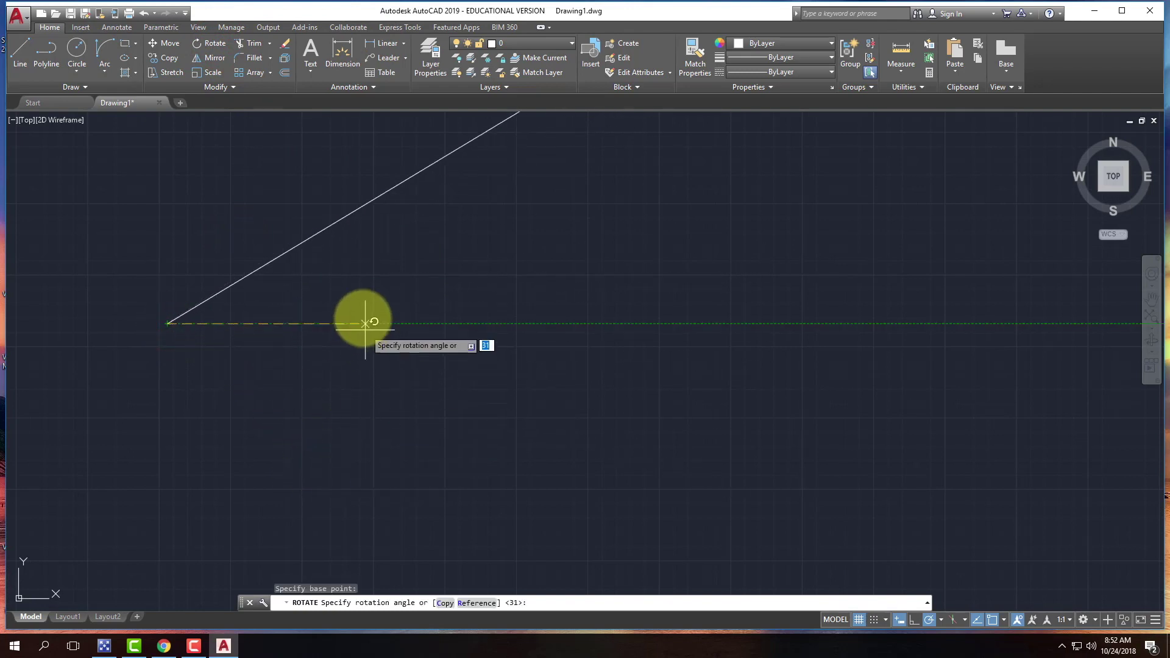
key(Escape)
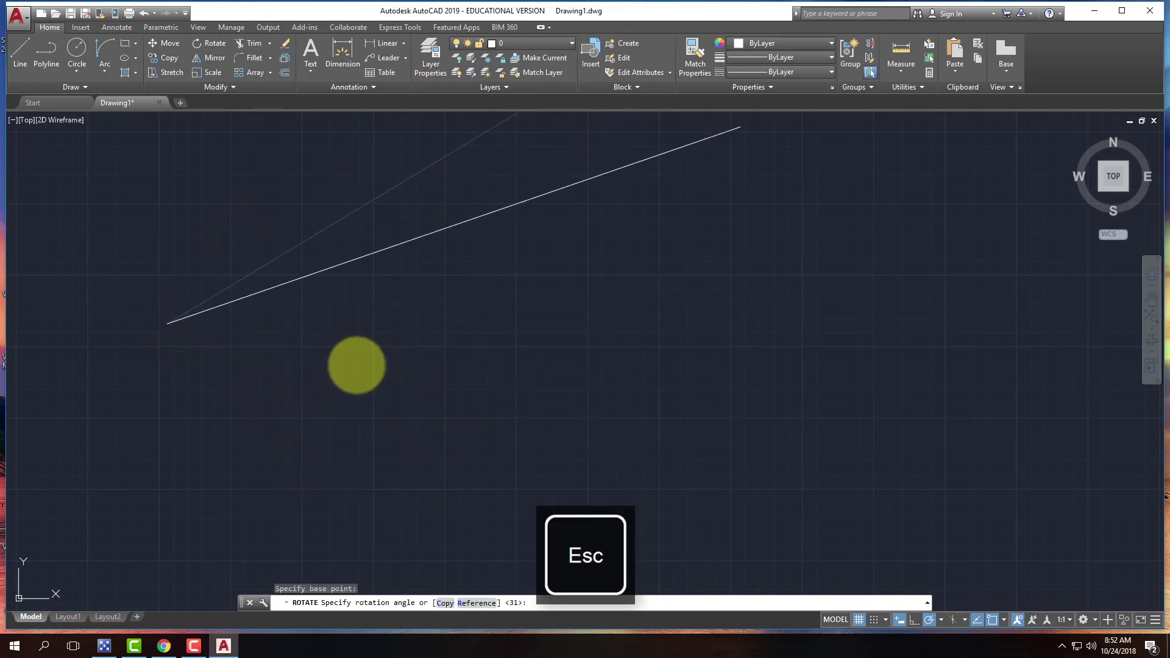
Try to rotate the sloped line about its lower endpoint with the Reference option, taking its two endpoints as the reference angle.
right_click(261, 335)
click(301, 346)
click(175, 319)
key(Return)
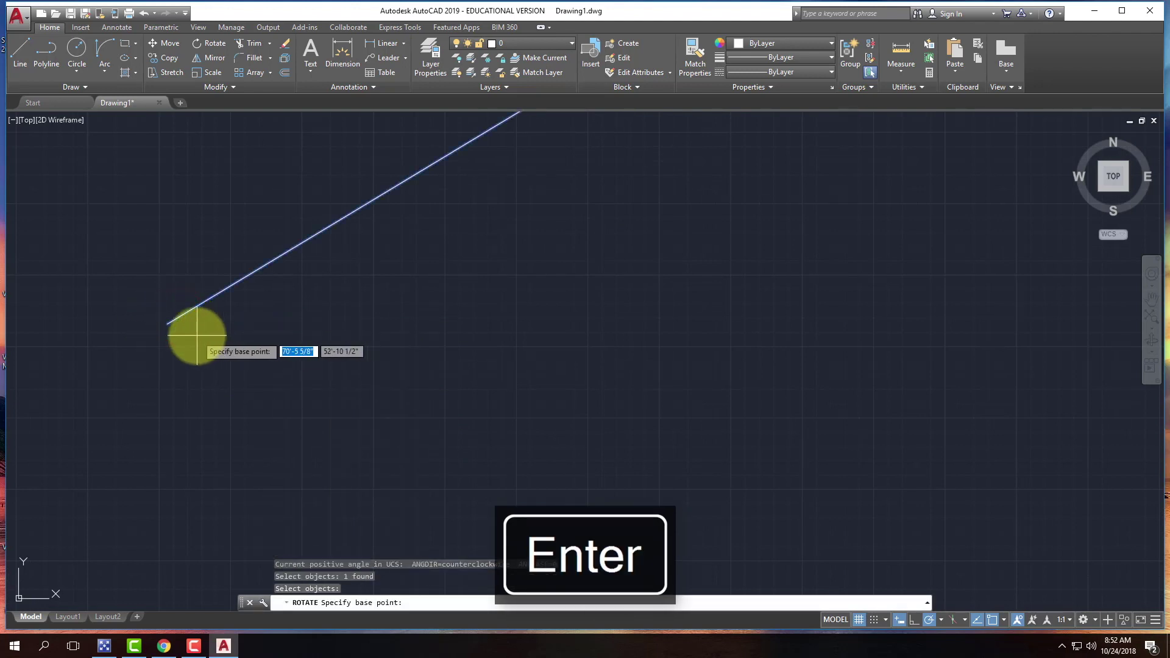
click(167, 326)
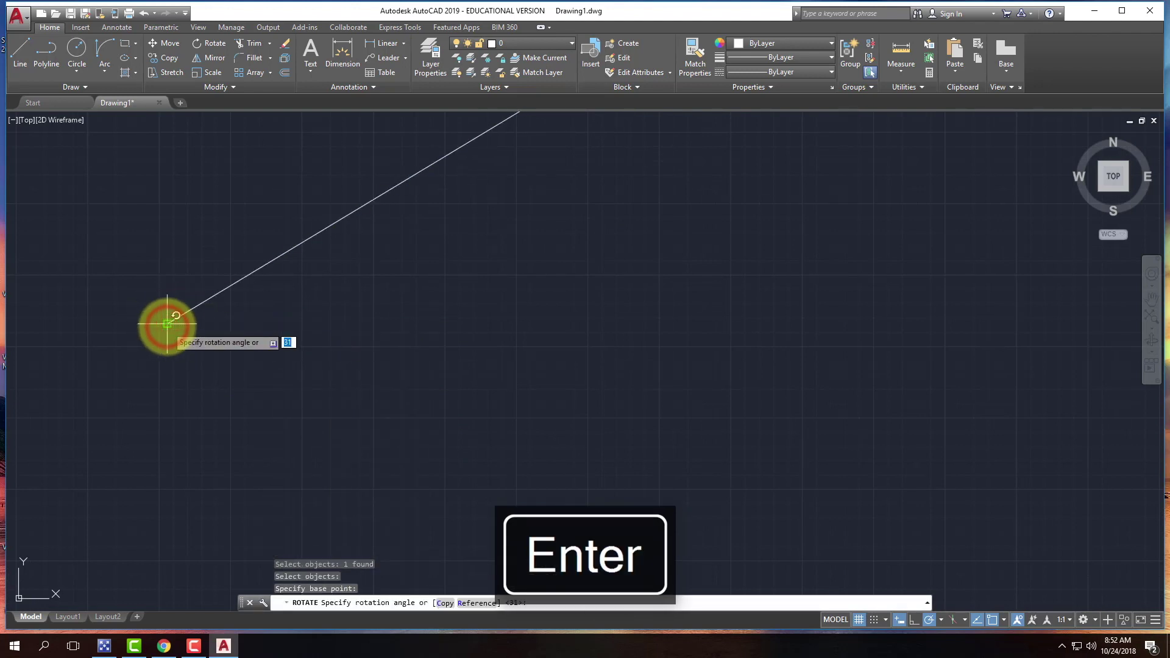
text(r)
key(Return)
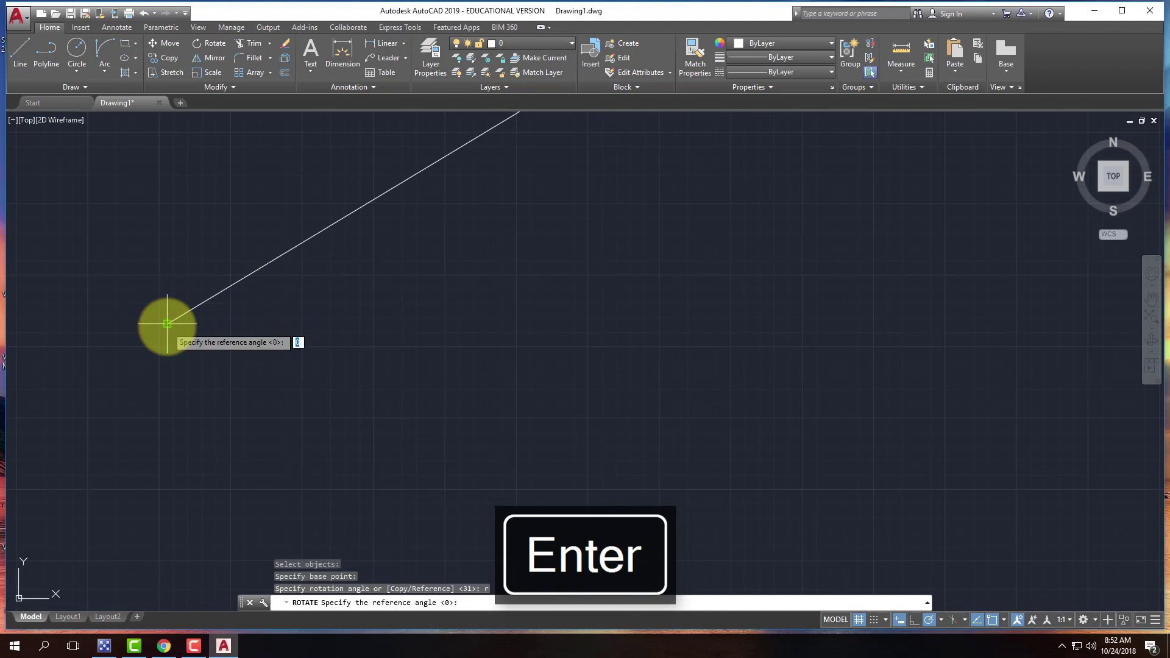
click(167, 326)
click(360, 266)
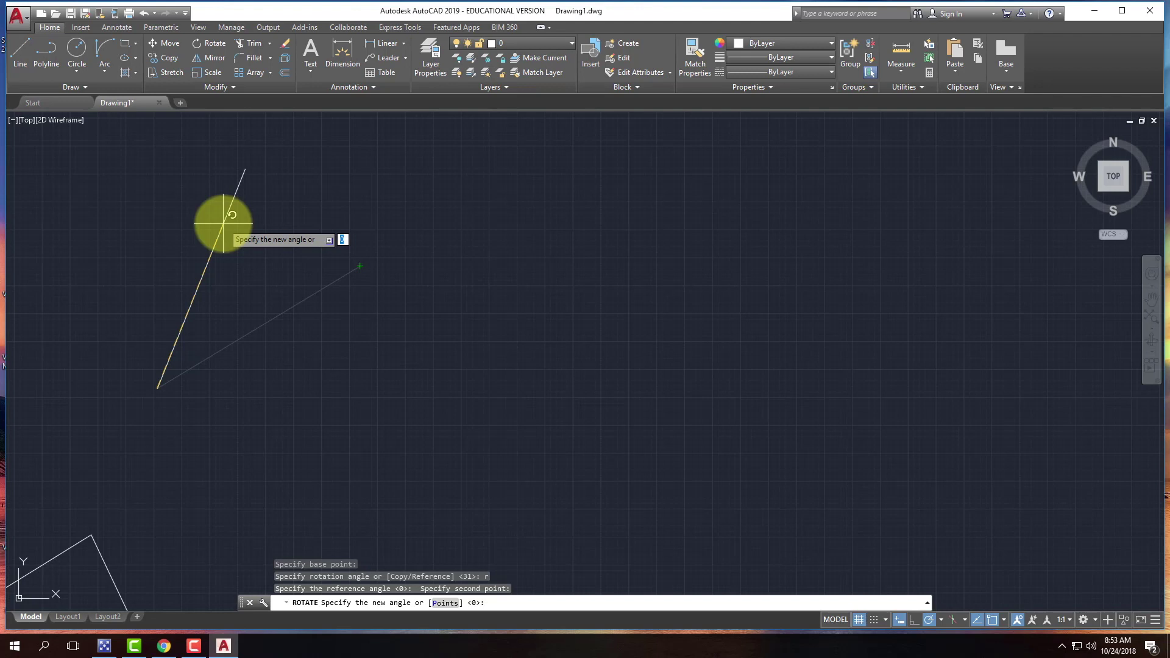
scroll(418, 327, down, 5)
key(Escape)
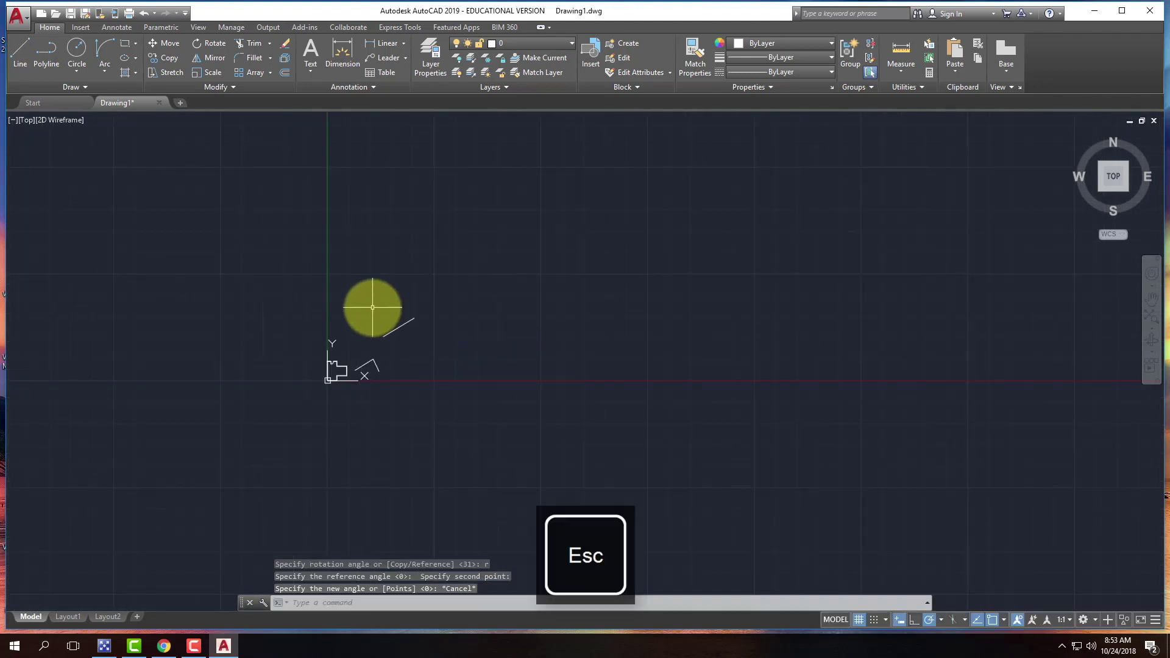
key(Escape)
Set up a plot of the drawing with the PublishToWeb JPG.pc3 plotter and the default Sun Hi-Res (1600 x 1280 pixels) paper size.
scroll(311, 391, up, 6)
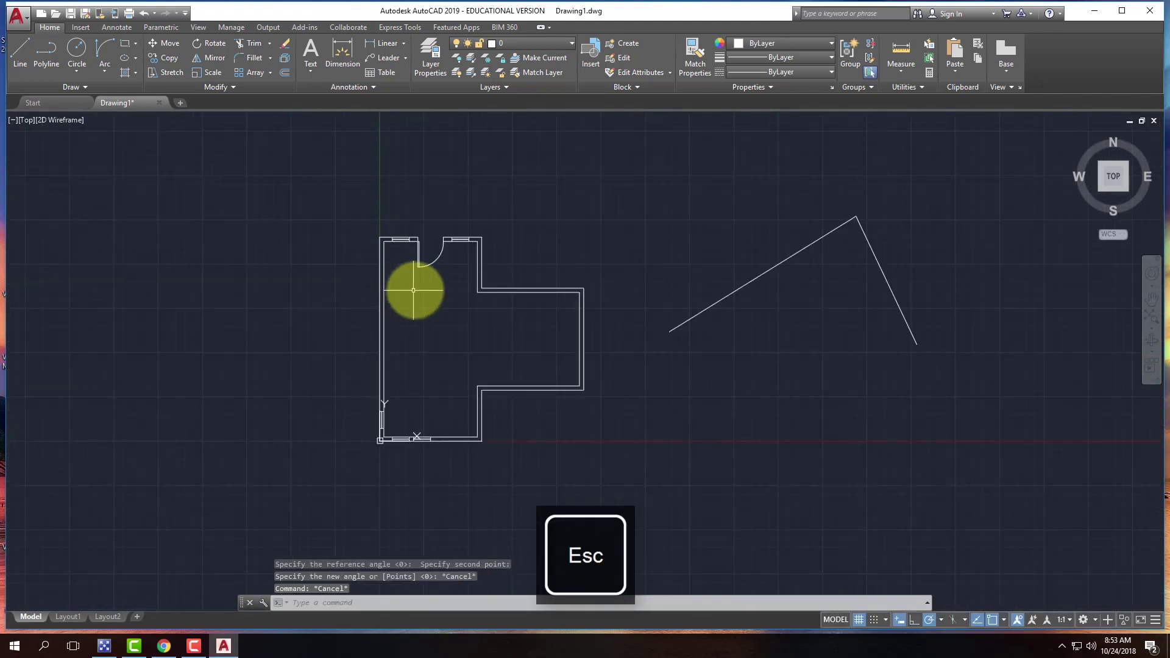
scroll(418, 287, up, 2)
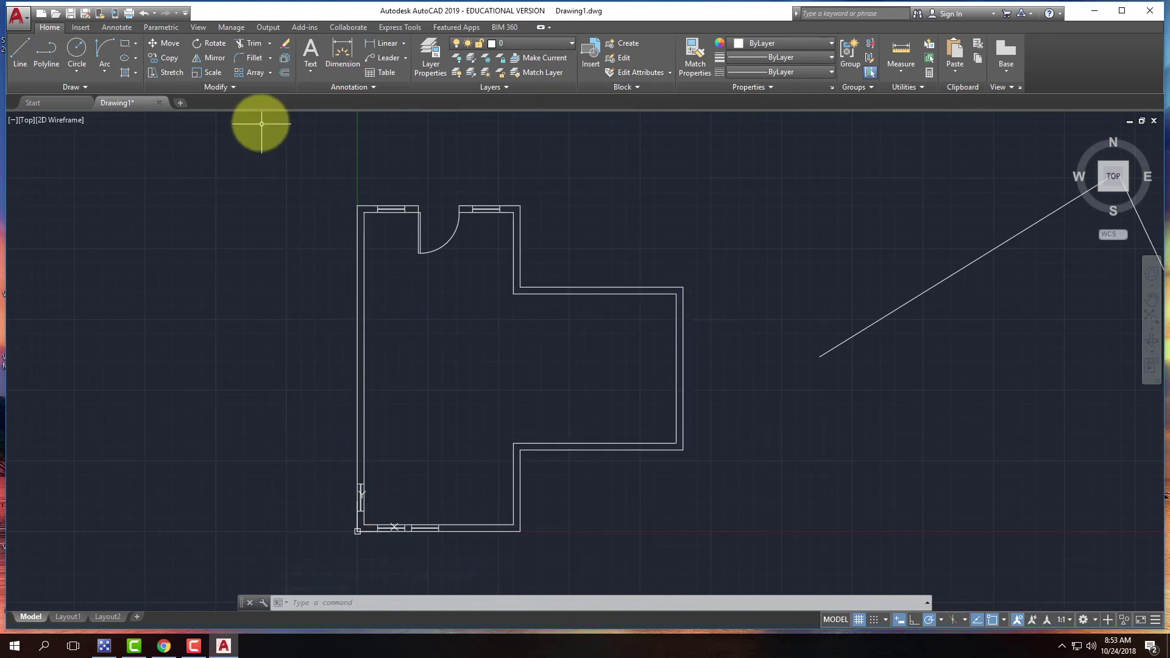
click(130, 13)
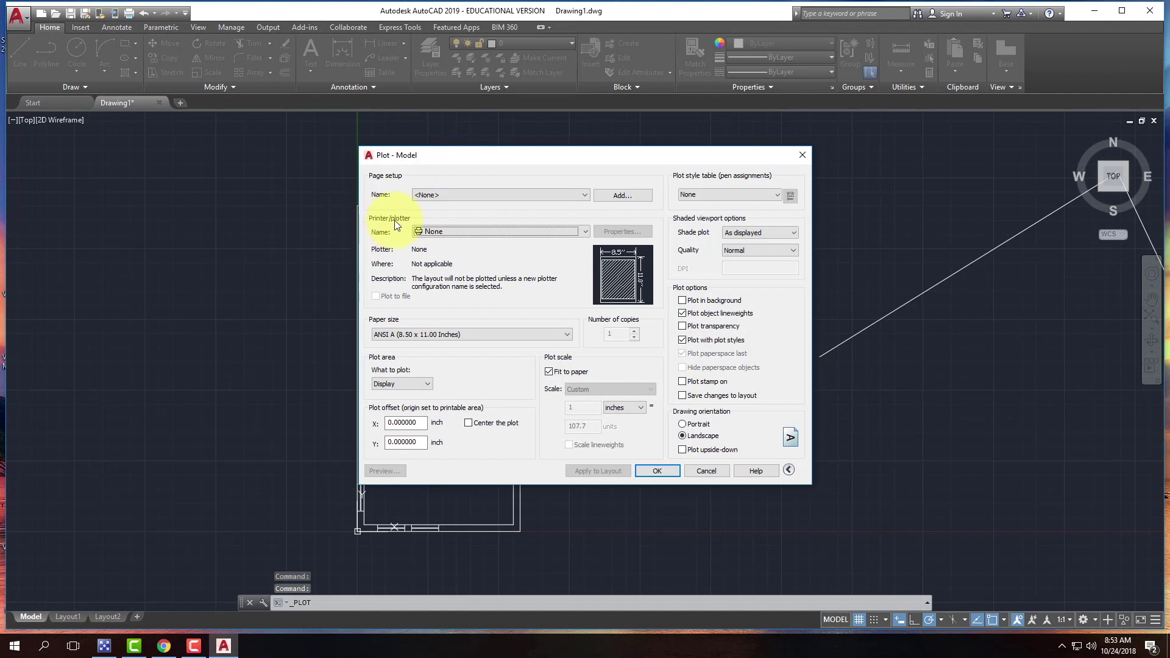
click(463, 232)
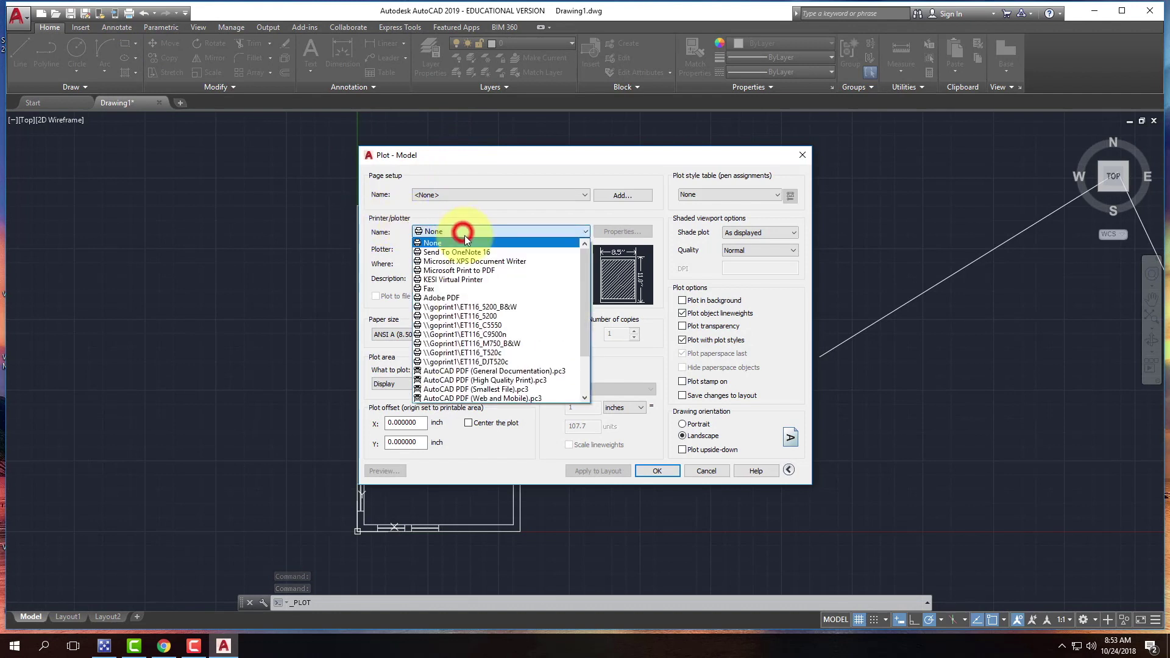
scroll(503, 320, down, 2)
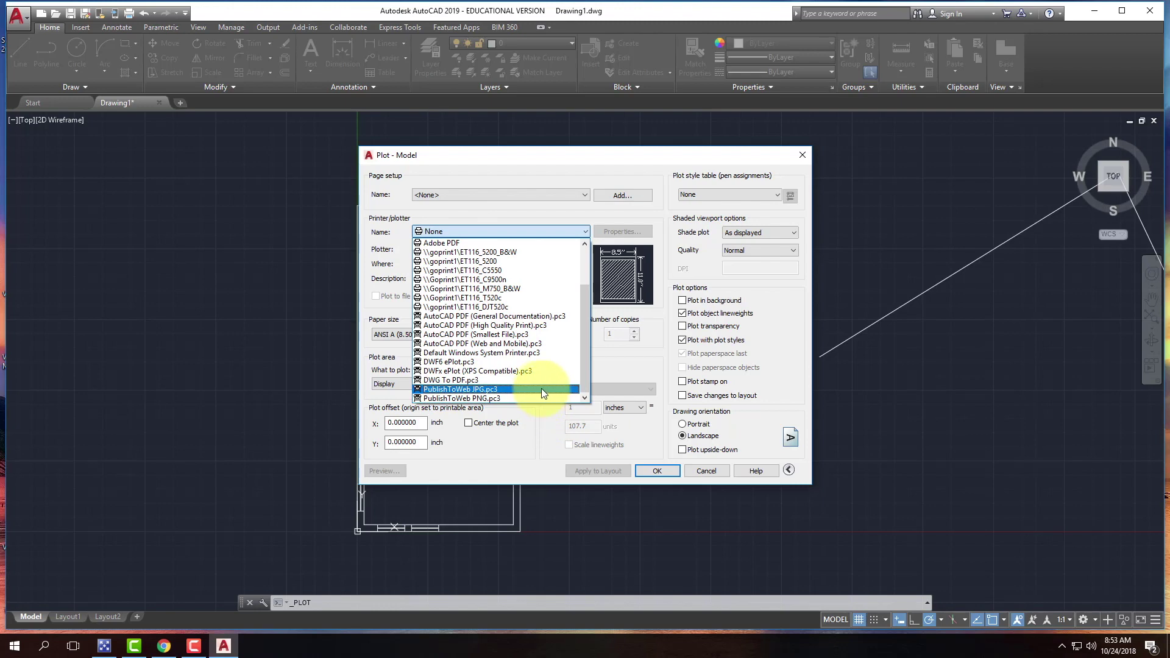
click(542, 389)
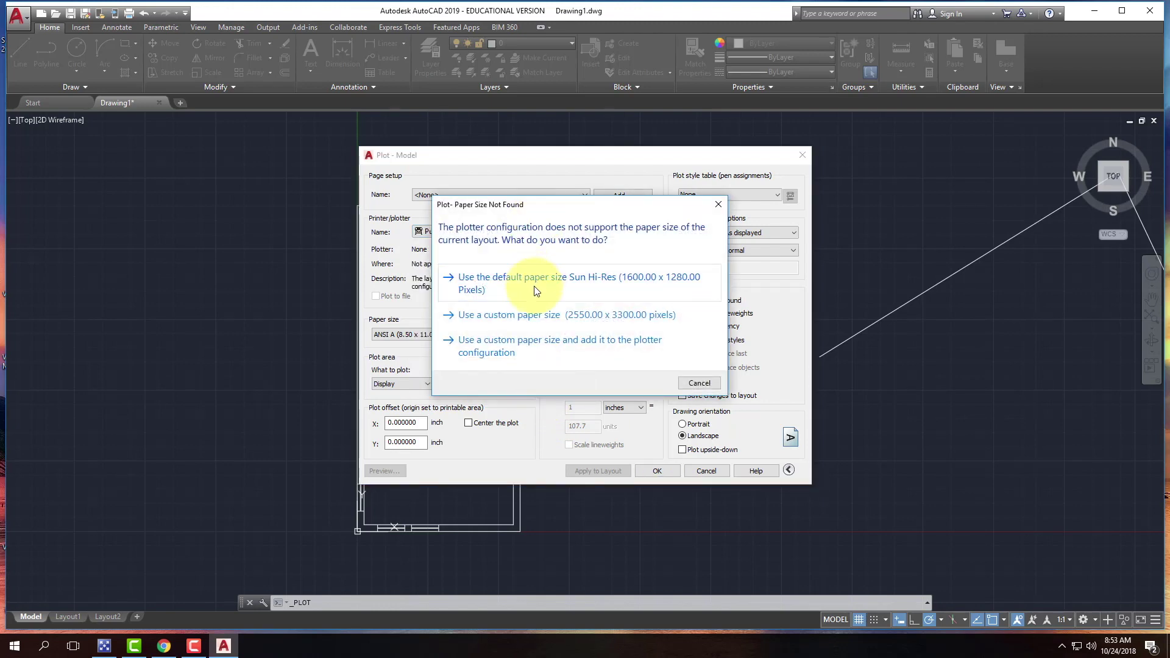
click(535, 285)
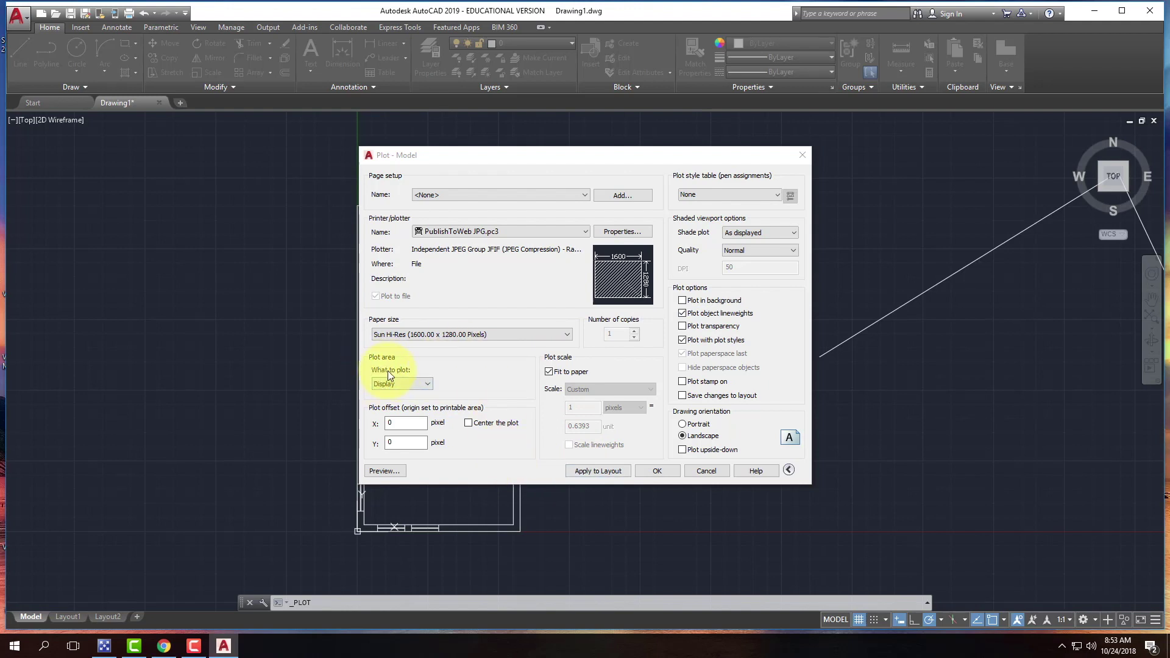
Set the plot area to a window enclosing the whole floor plan, leaving out the practice lines.
click(405, 386)
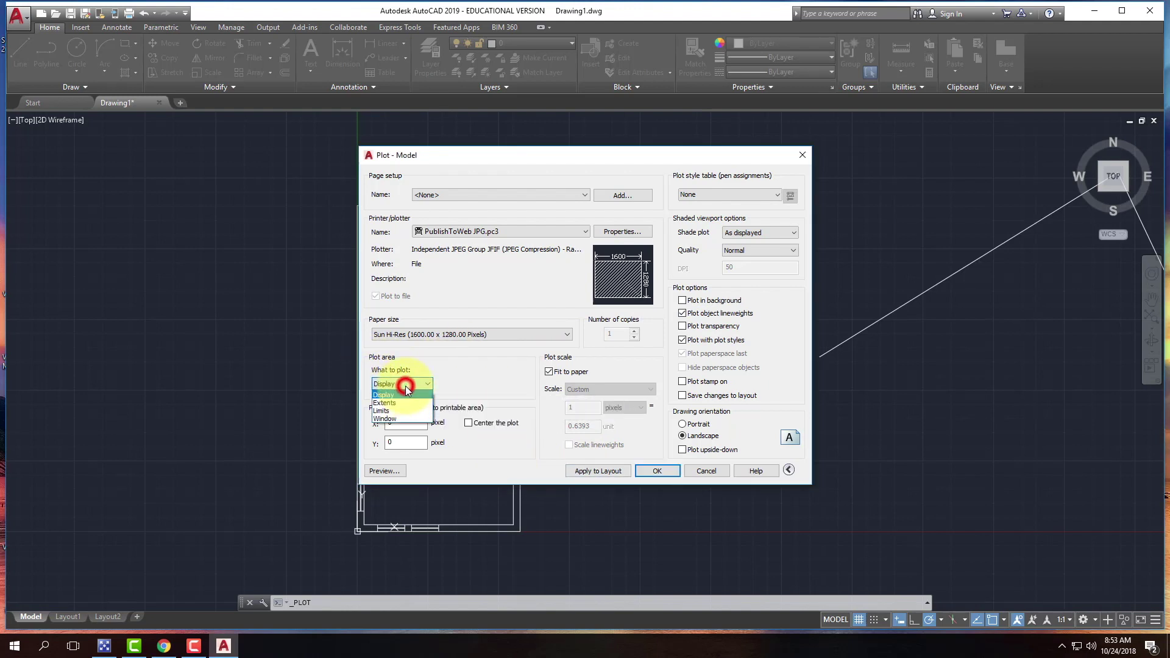
click(405, 419)
click(333, 193)
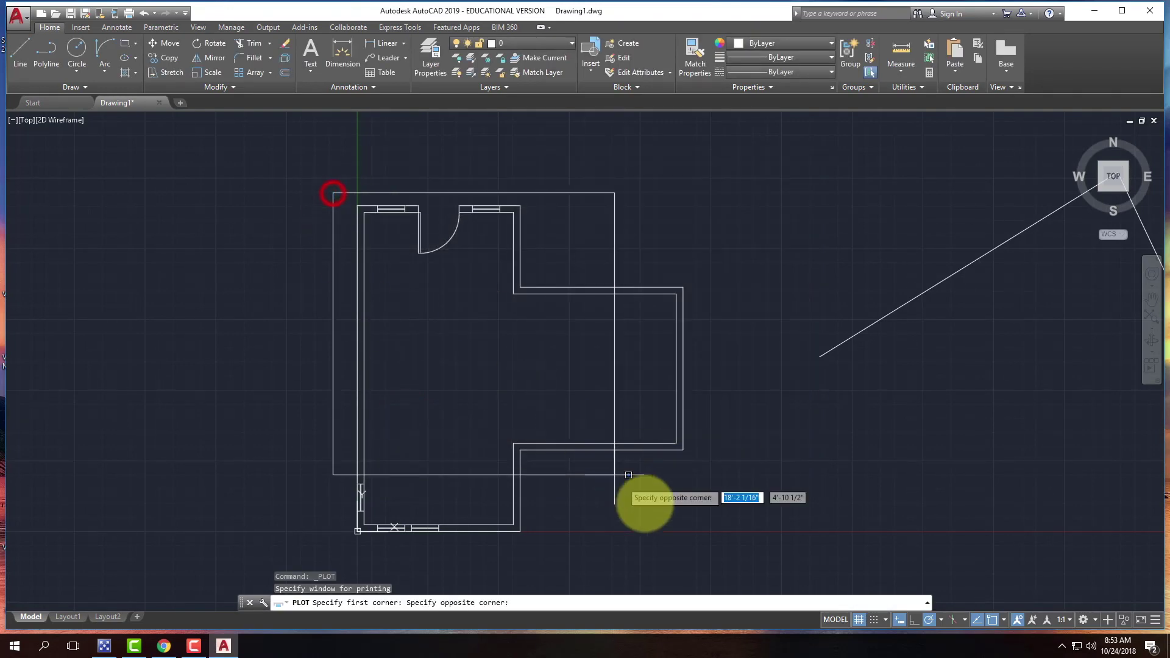
click(710, 551)
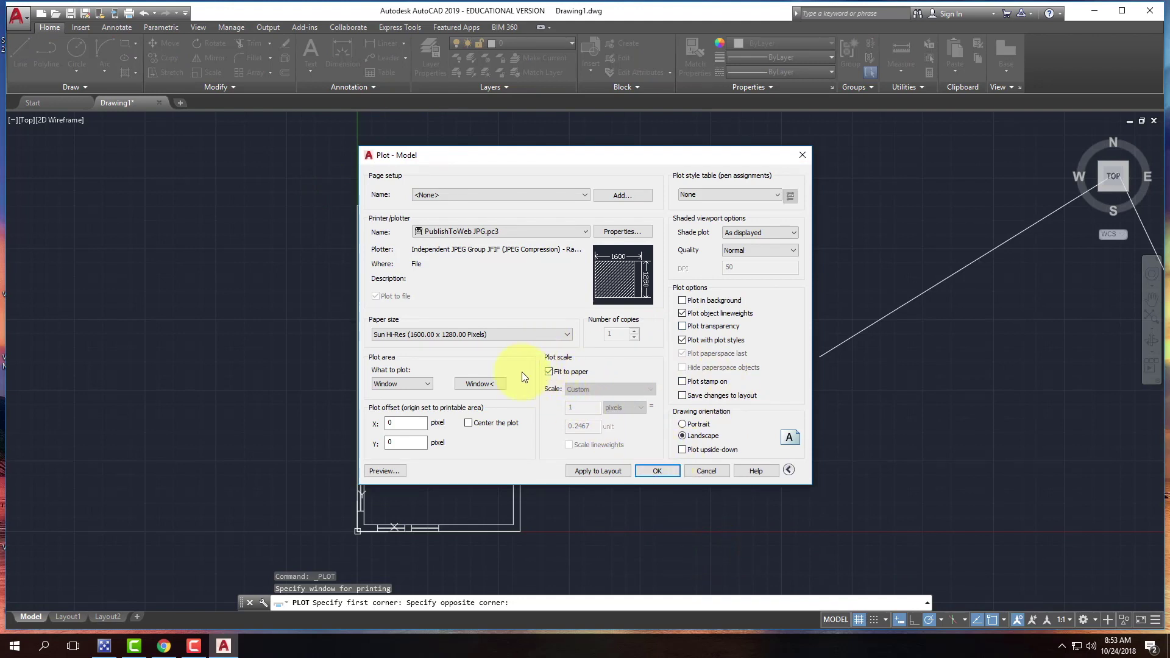
Plot the floor plan to the Desktop as Drawing1-Model.jpg.
click(655, 472)
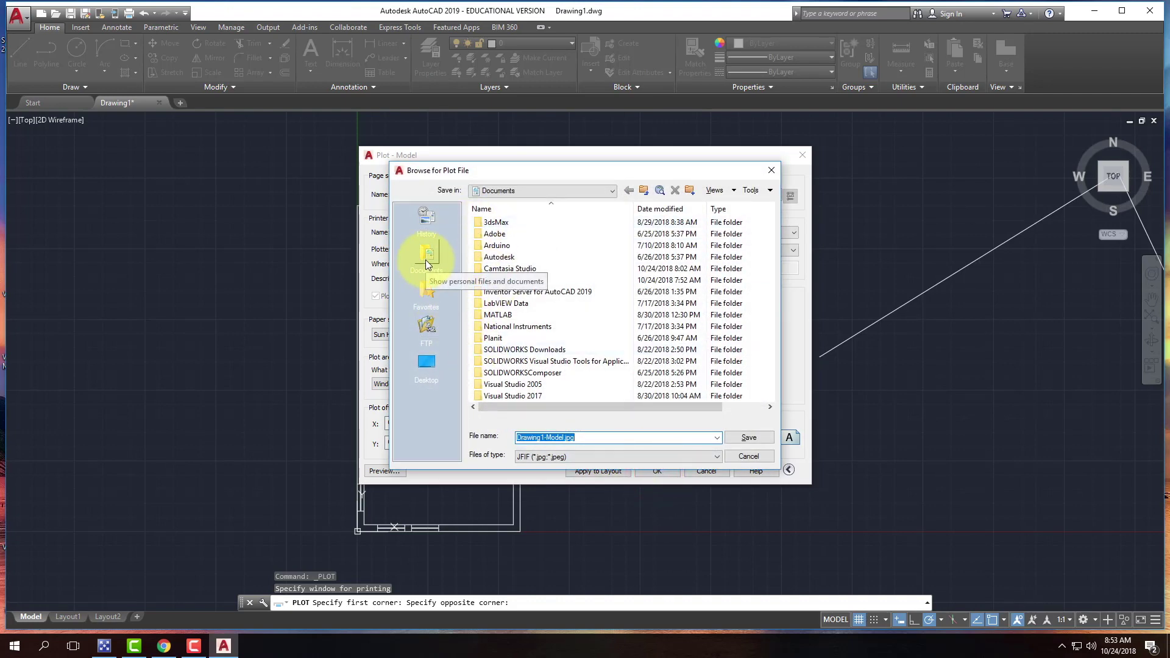
click(427, 366)
click(744, 436)
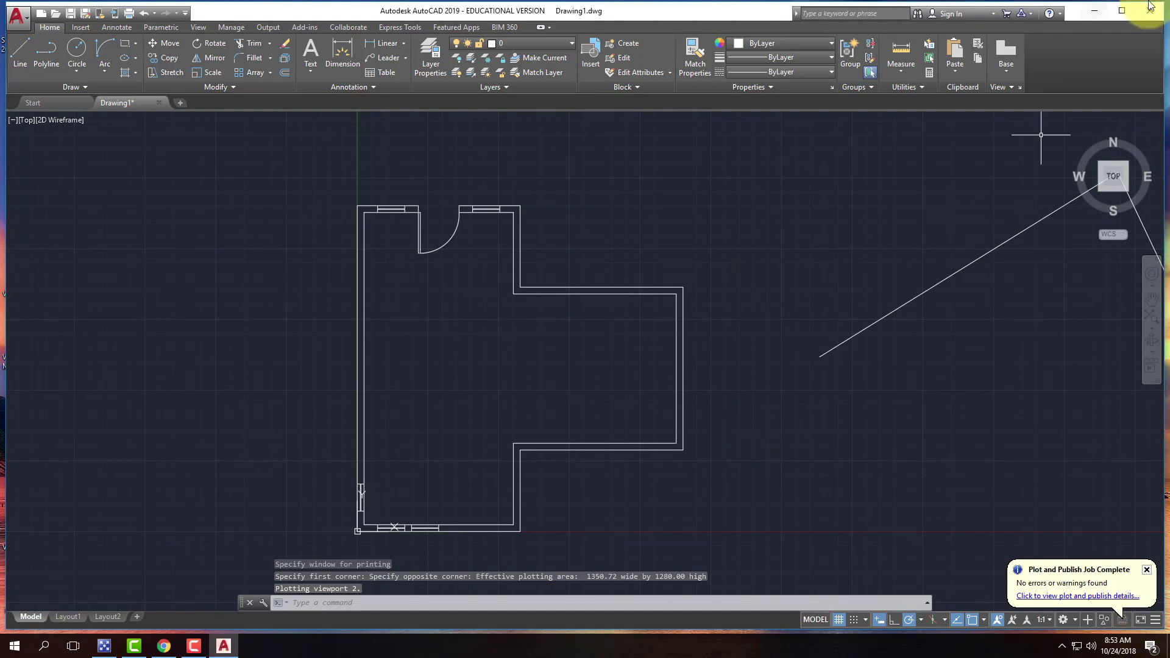
Open the exported Drawing1-Model image from the desktop in Paint, check the whole floor plan, and close it.
click(1096, 10)
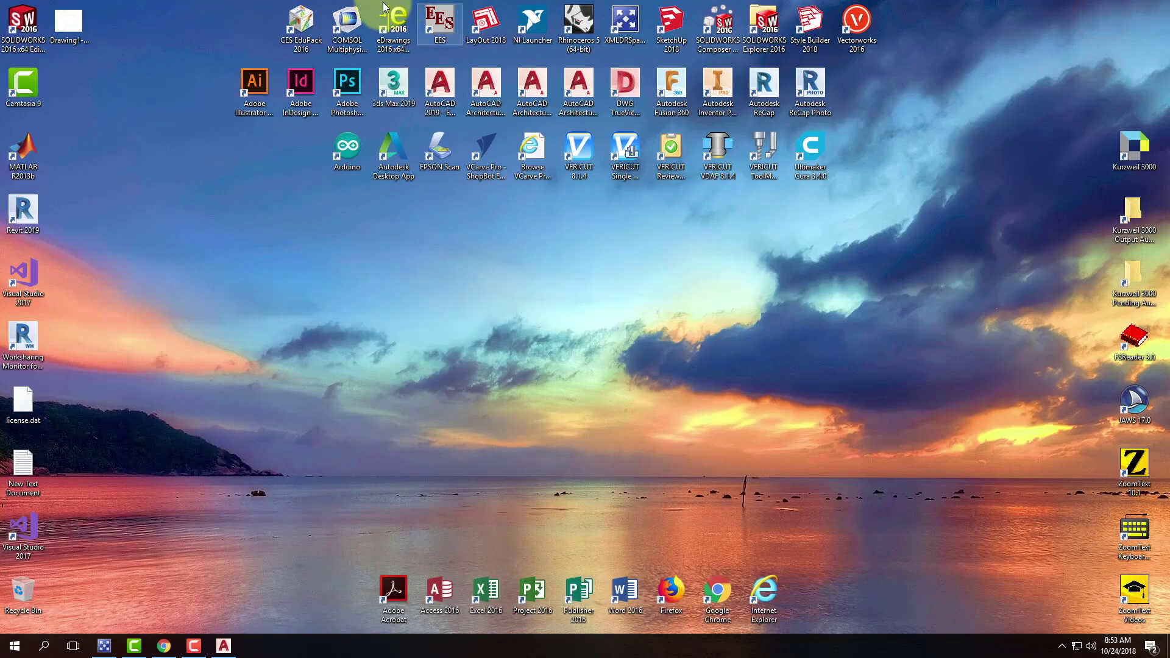
double_click(69, 23)
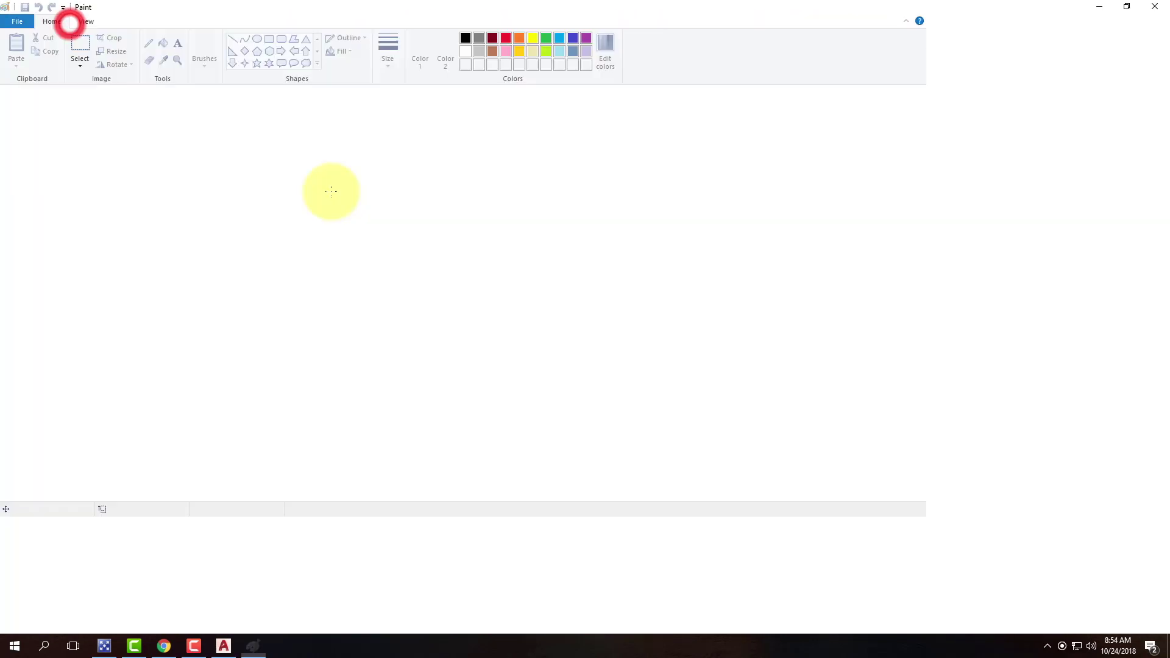
scroll(414, 249, down, 4)
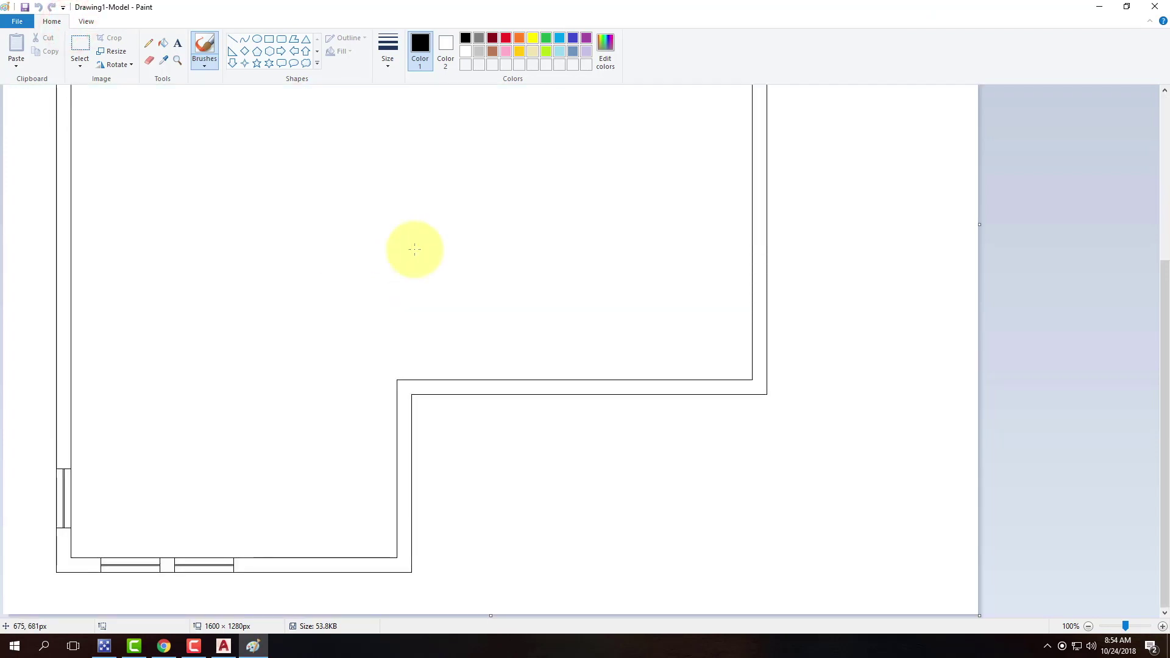
scroll(414, 249, up, 4)
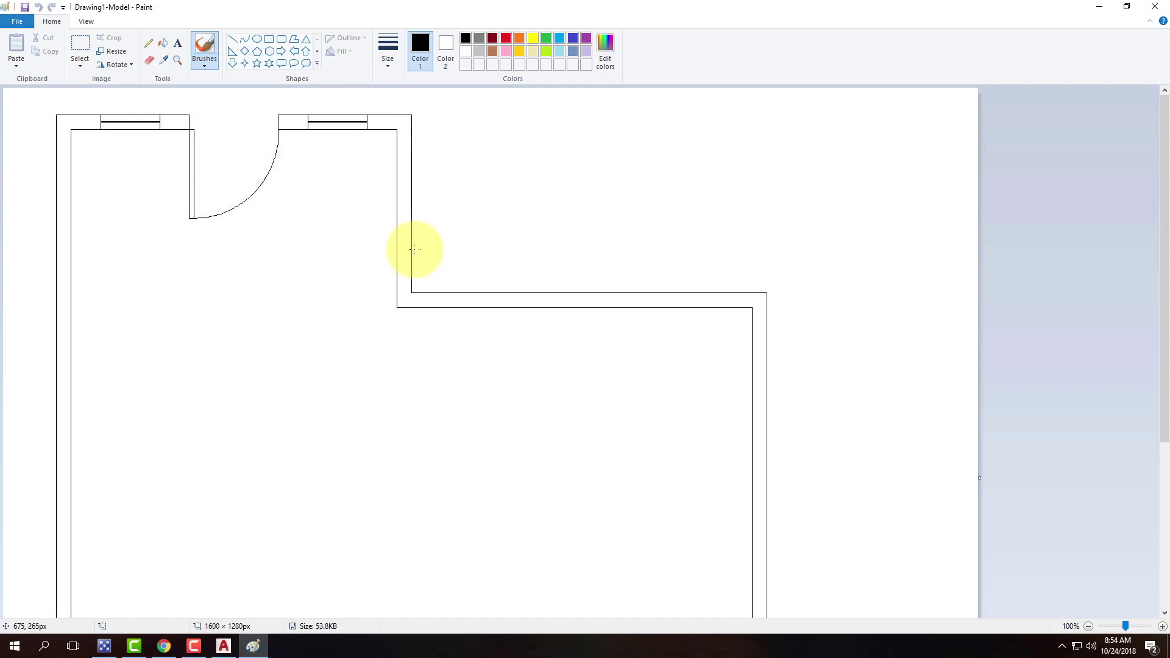
scroll(413, 248, down, 4)
scroll(414, 248, up, 4)
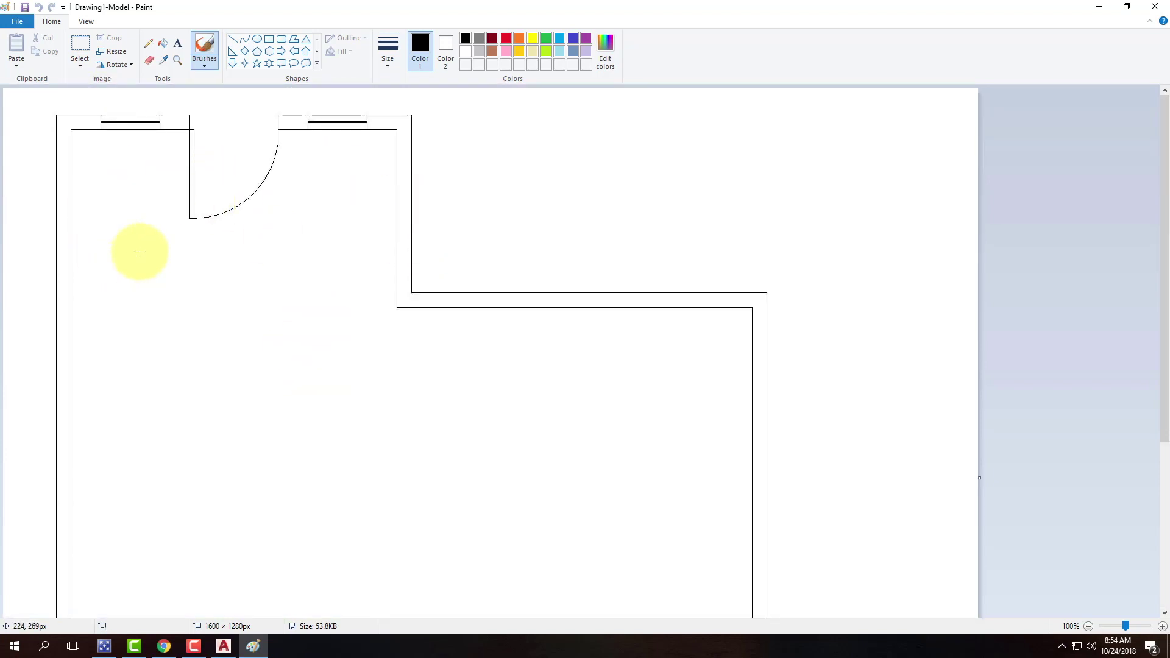
scroll(138, 253, down, 4)
scroll(138, 253, up, 4)
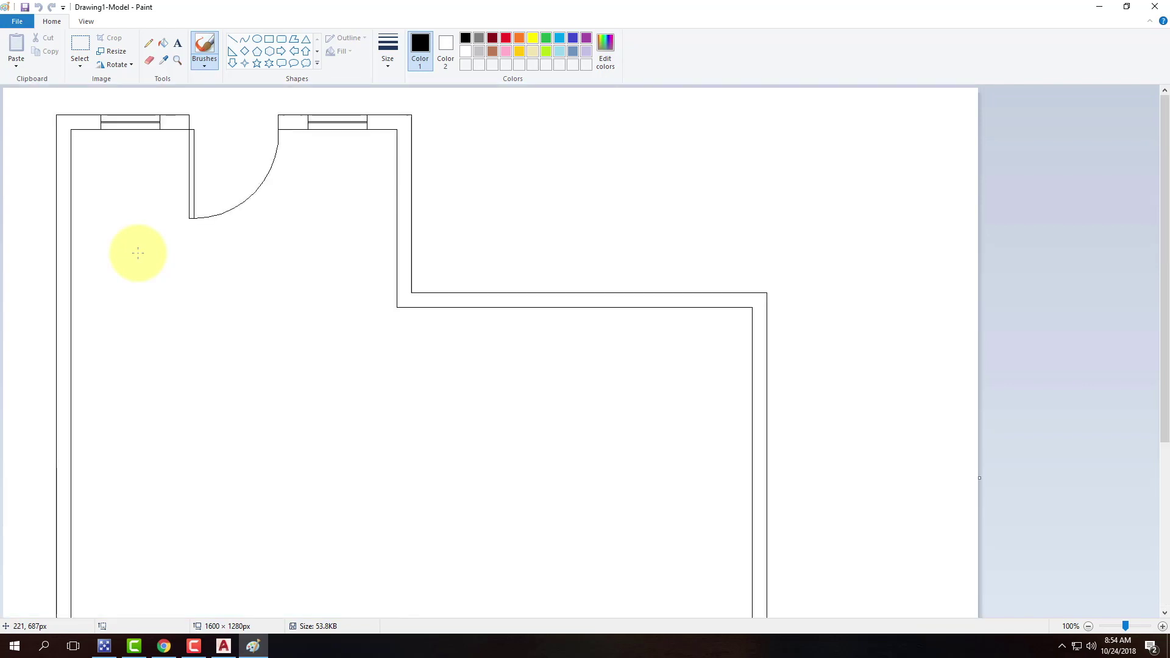
click(1155, 9)
click(409, 344)
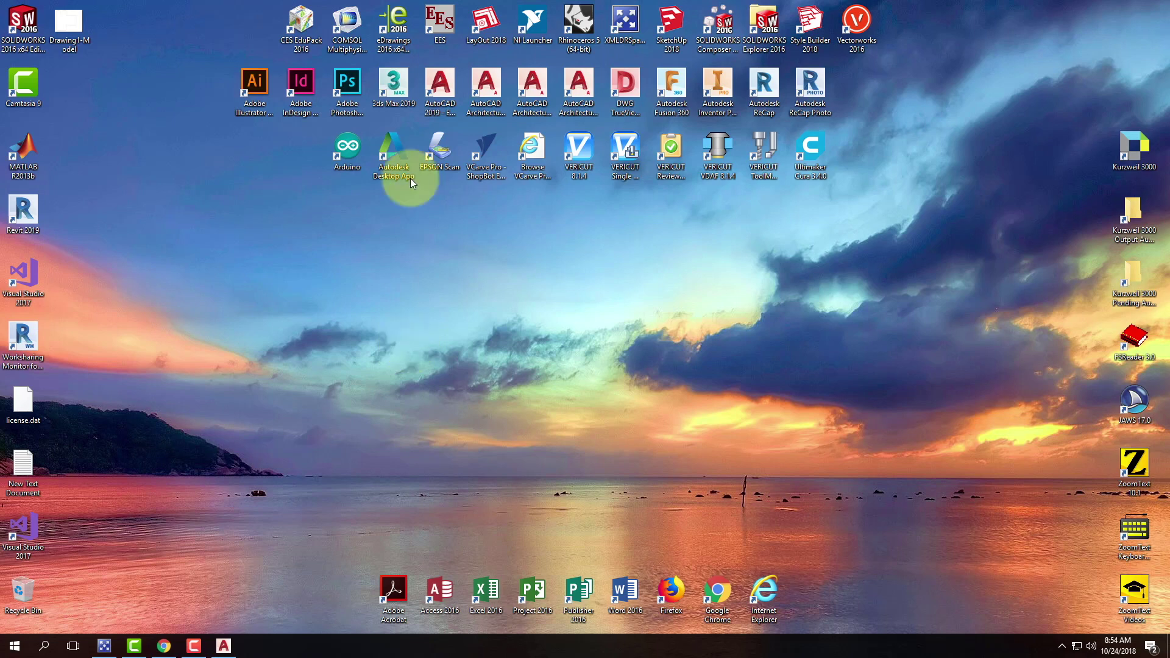
click(133, 646)
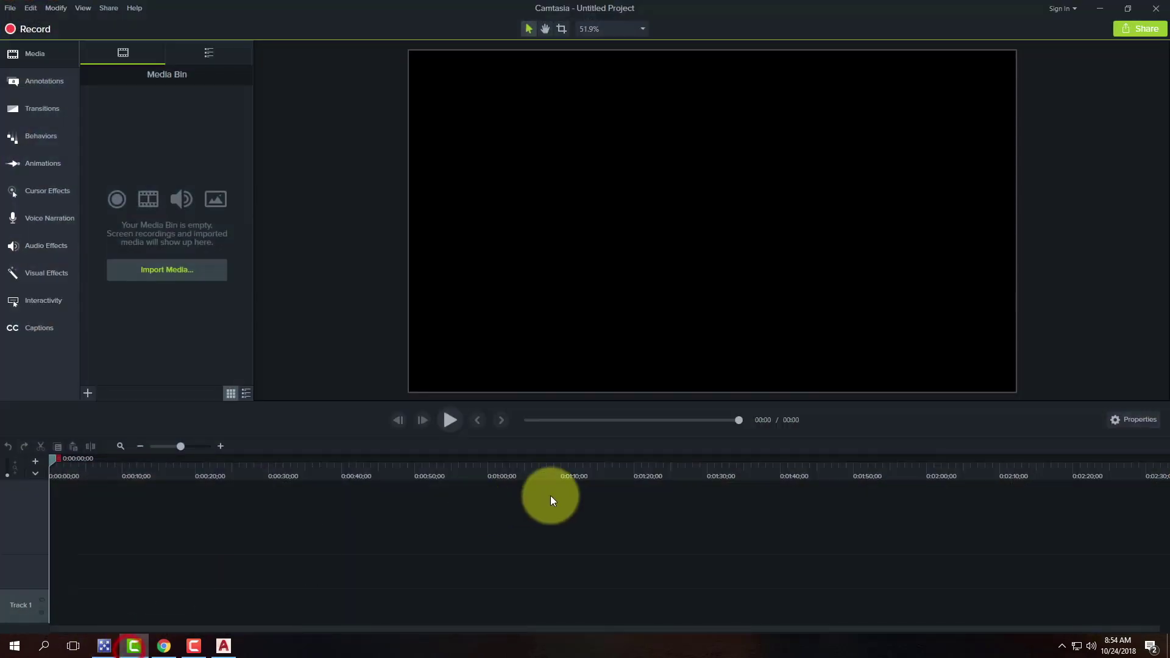
click(1101, 9)
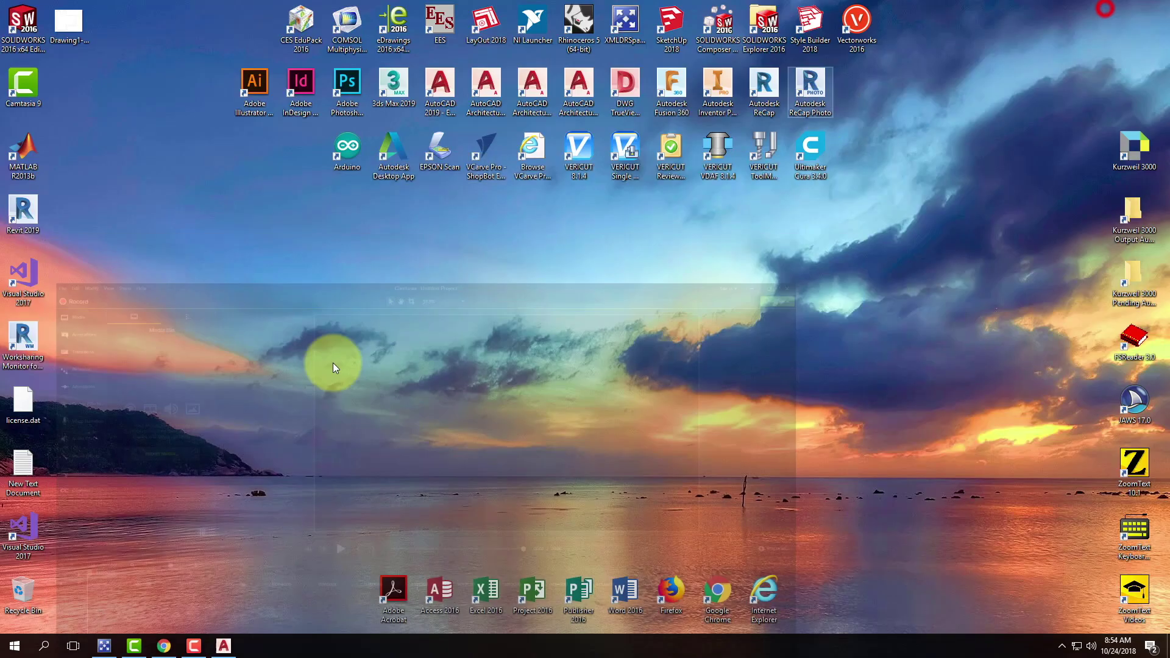
click(195, 646)
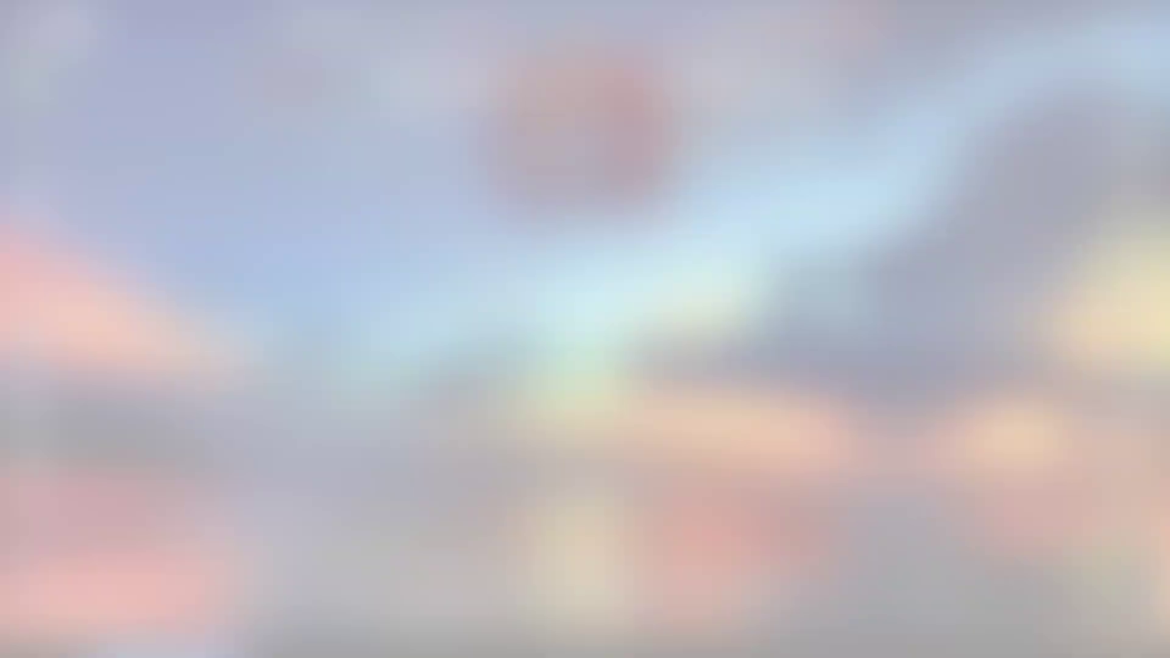